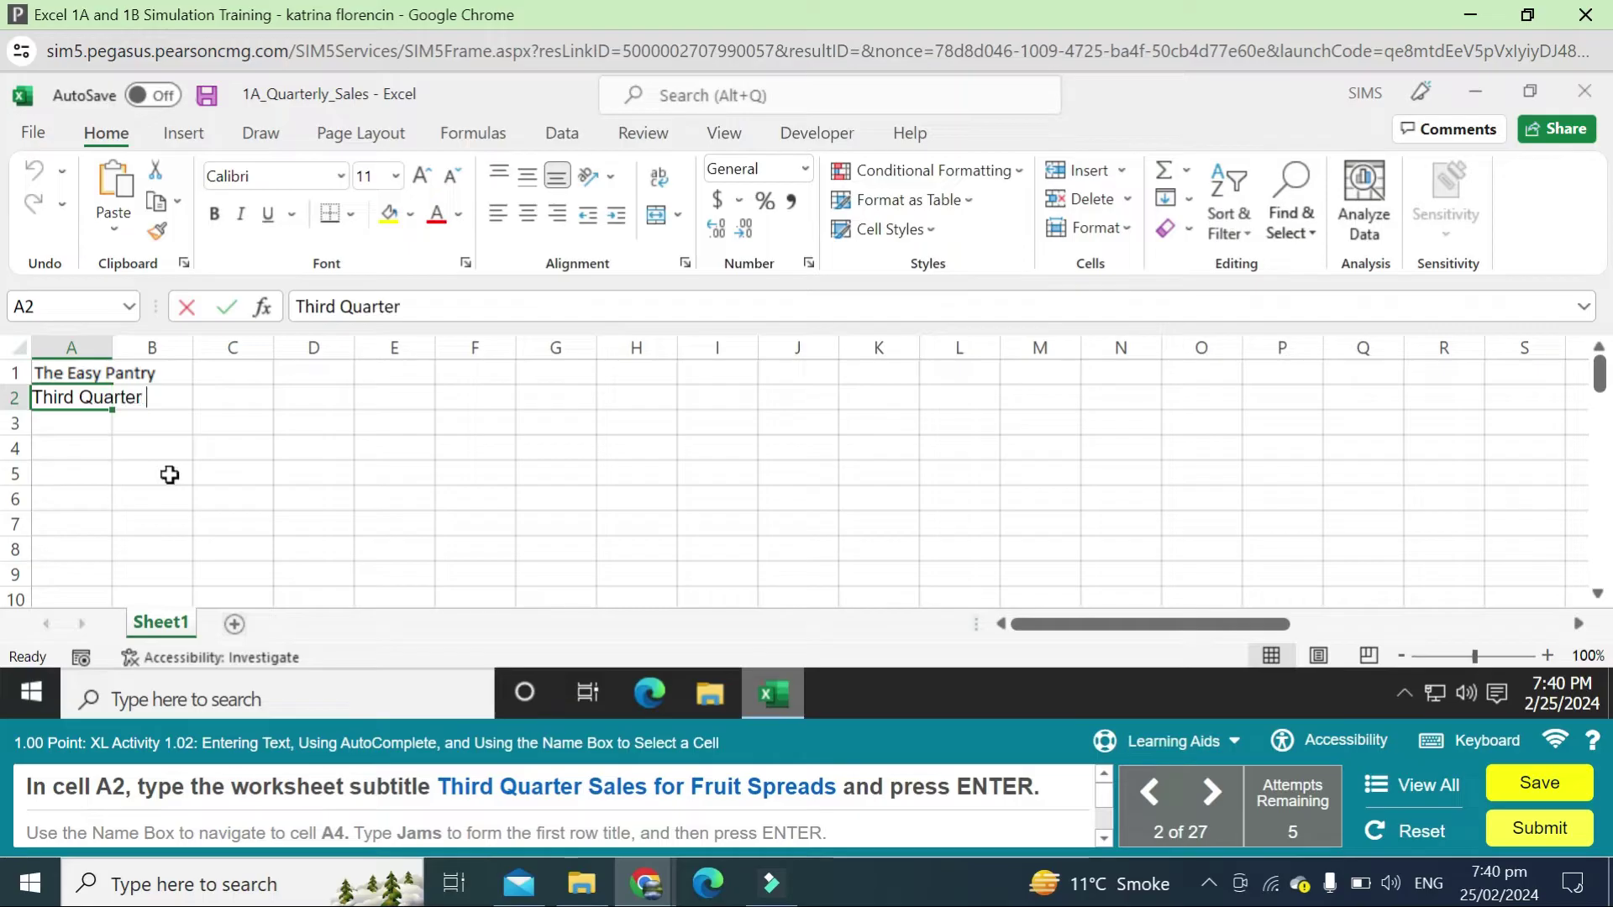
Complete the worksheet subtitle in cell A2 so it reads Third Quarter Sales for Fruit Spreads.
text(les for )
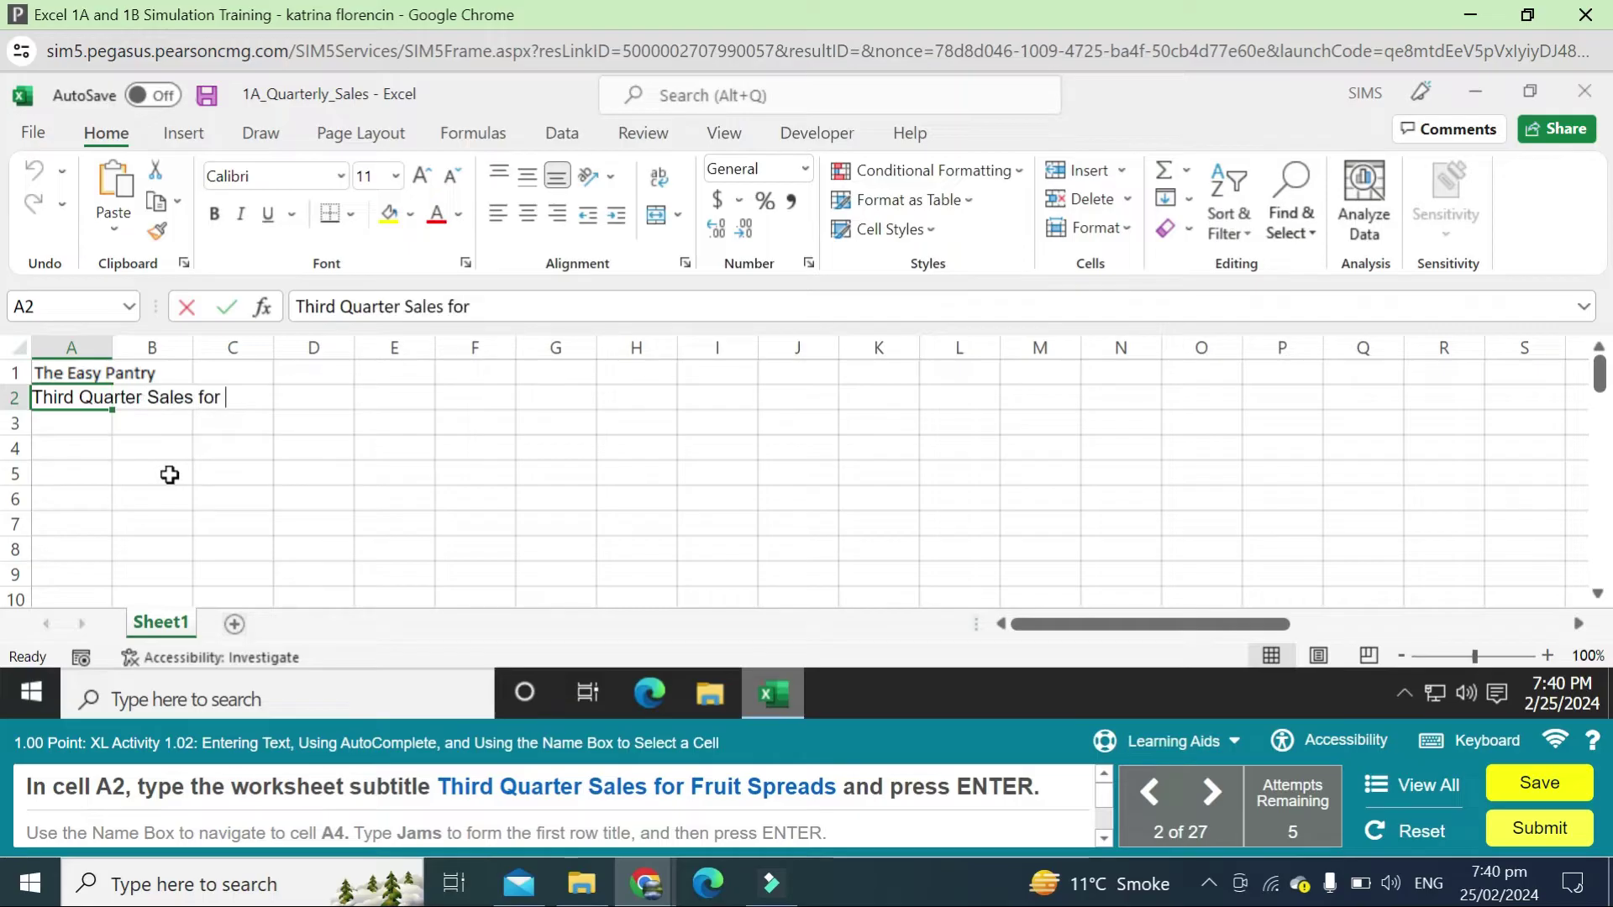
text(Fruit Sprea)
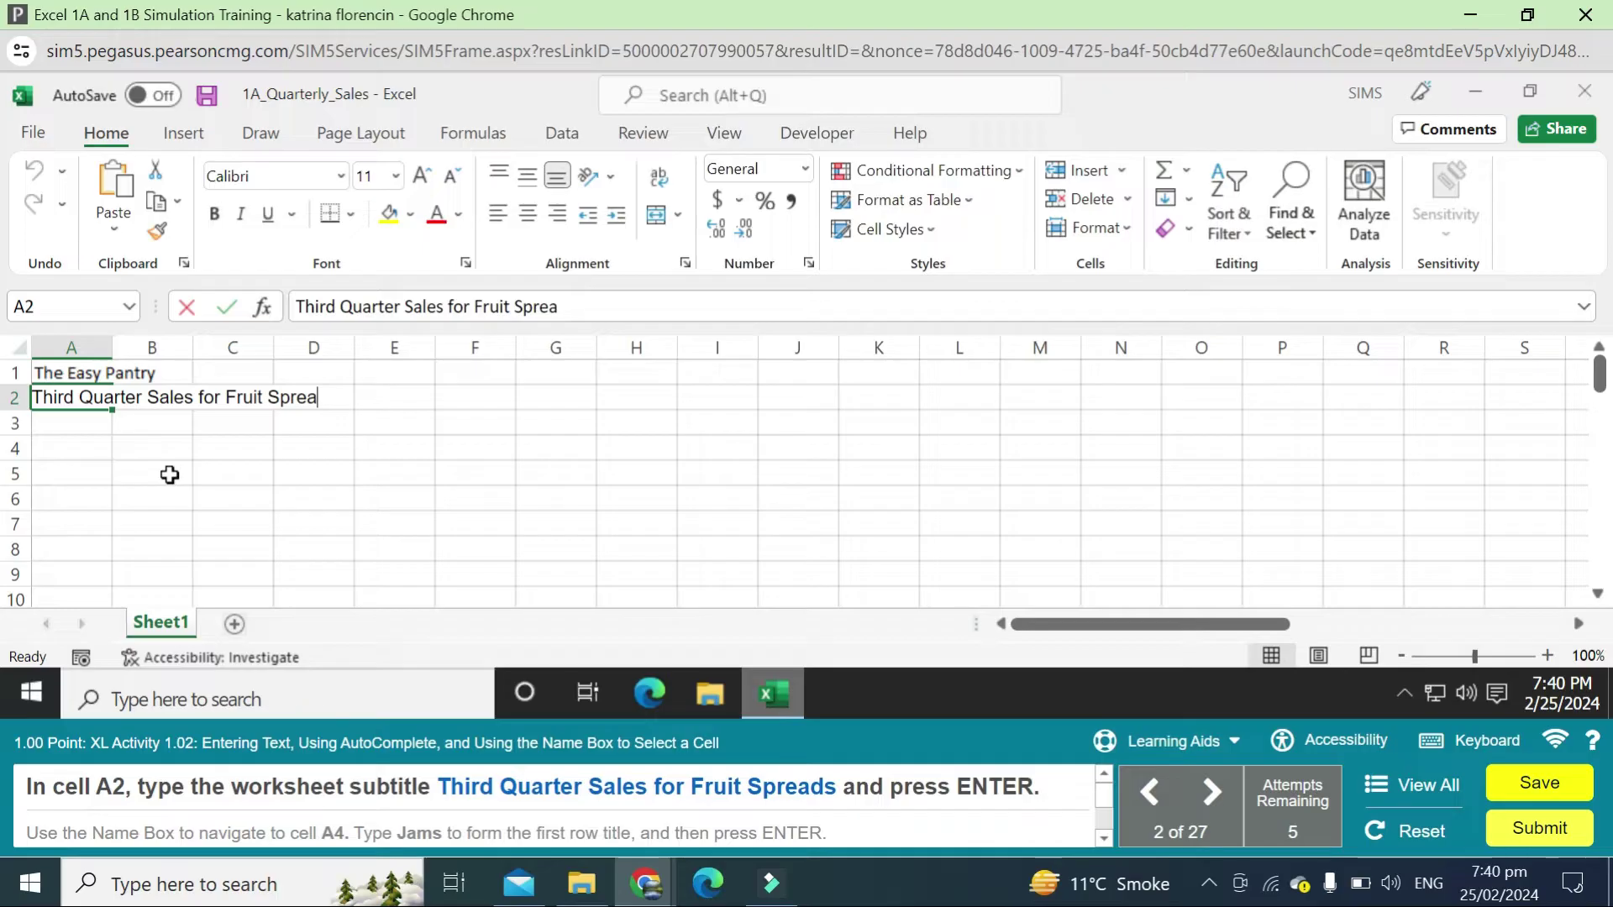
text(ds)
key(Return)
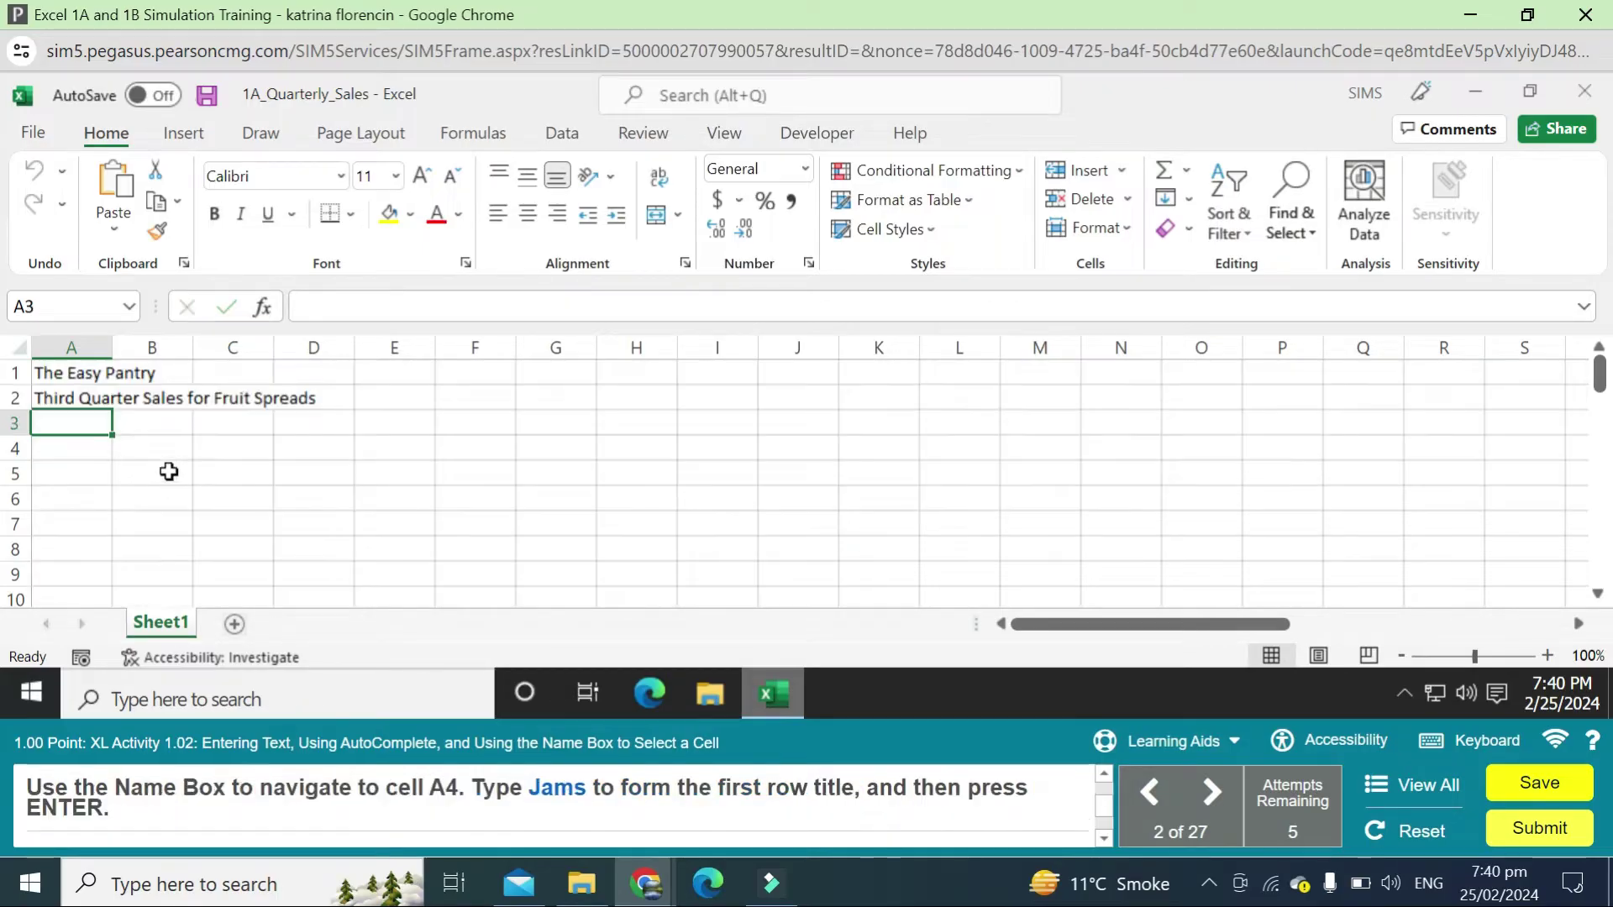
Enter the row titles Jams in cell A4 and Jellies in cell A5.
click(88, 458)
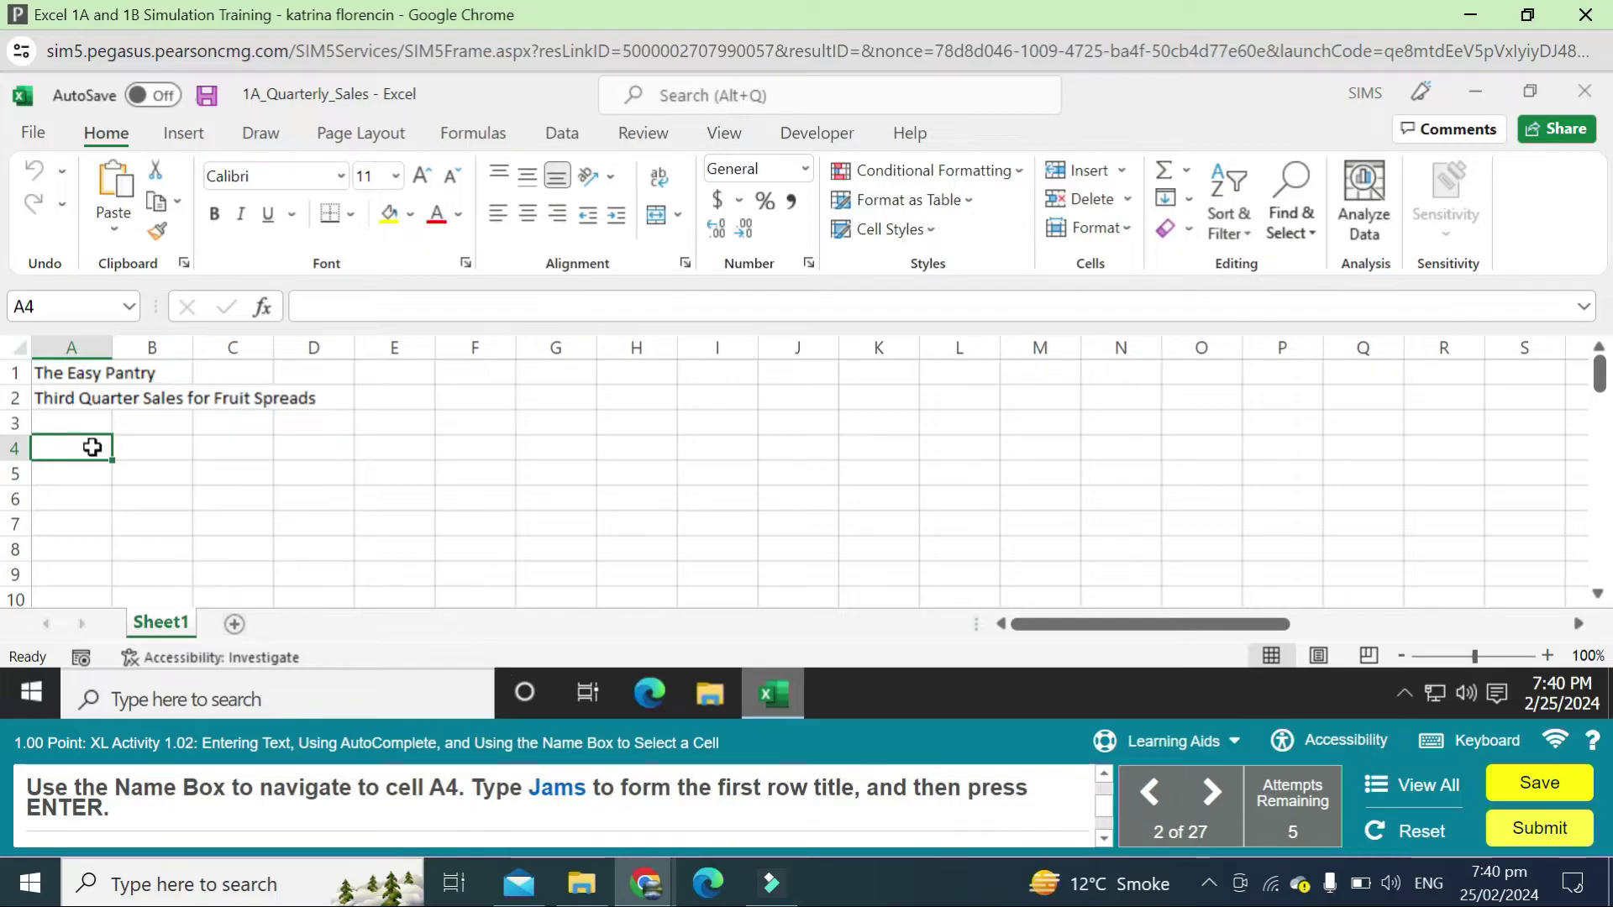
text(Jams)
key(Return)
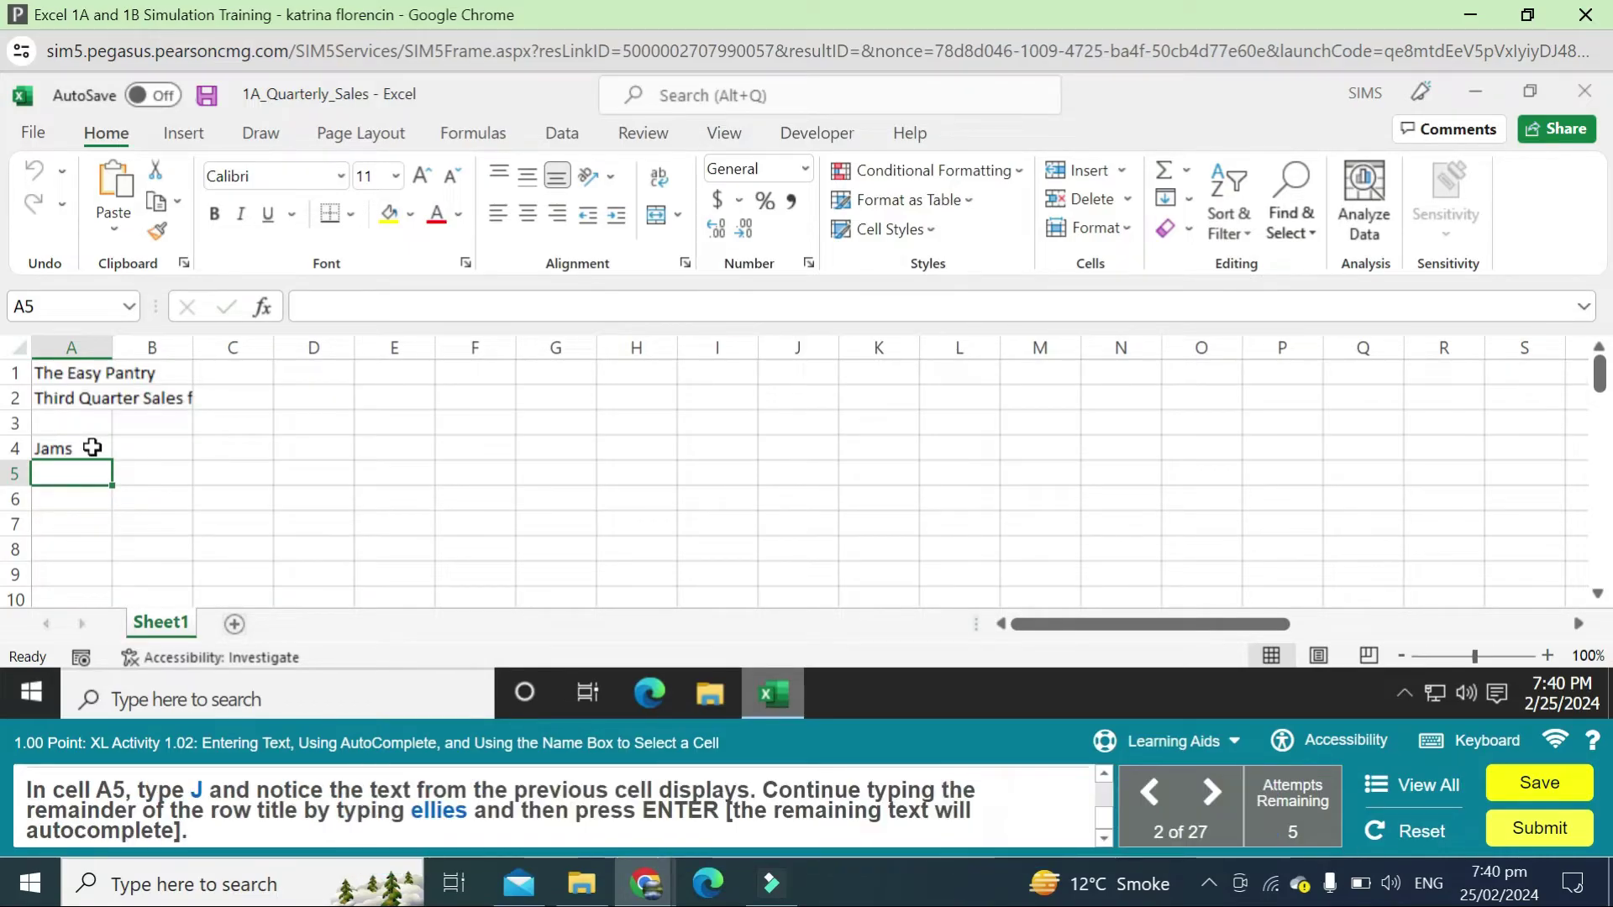
text(J)
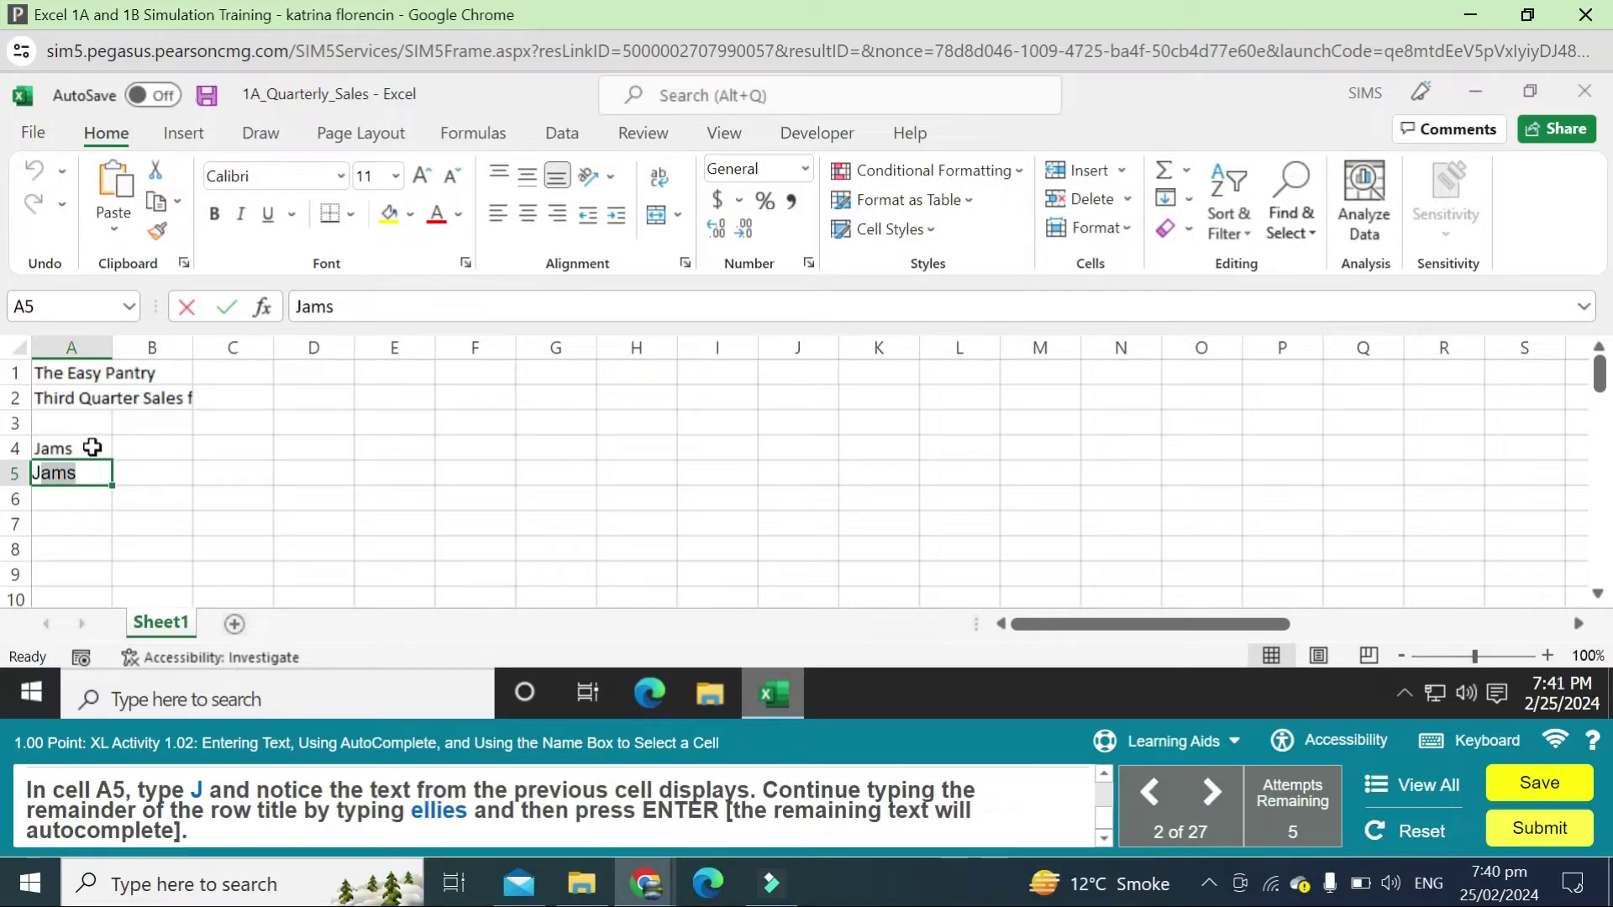
text(e)
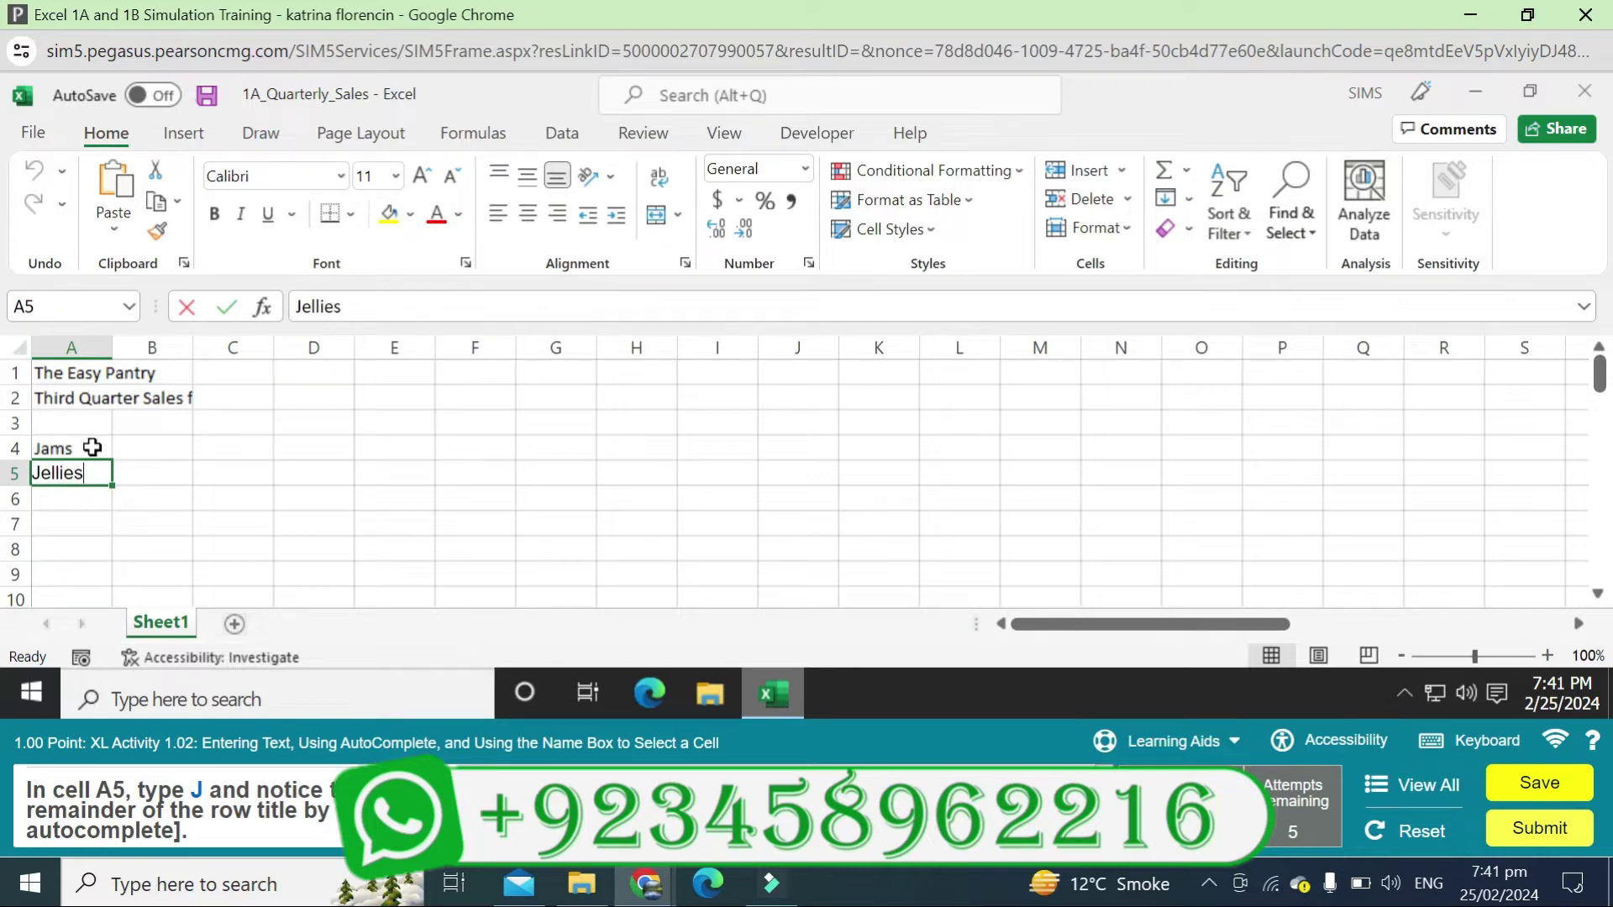
text(llies)
key(Return)
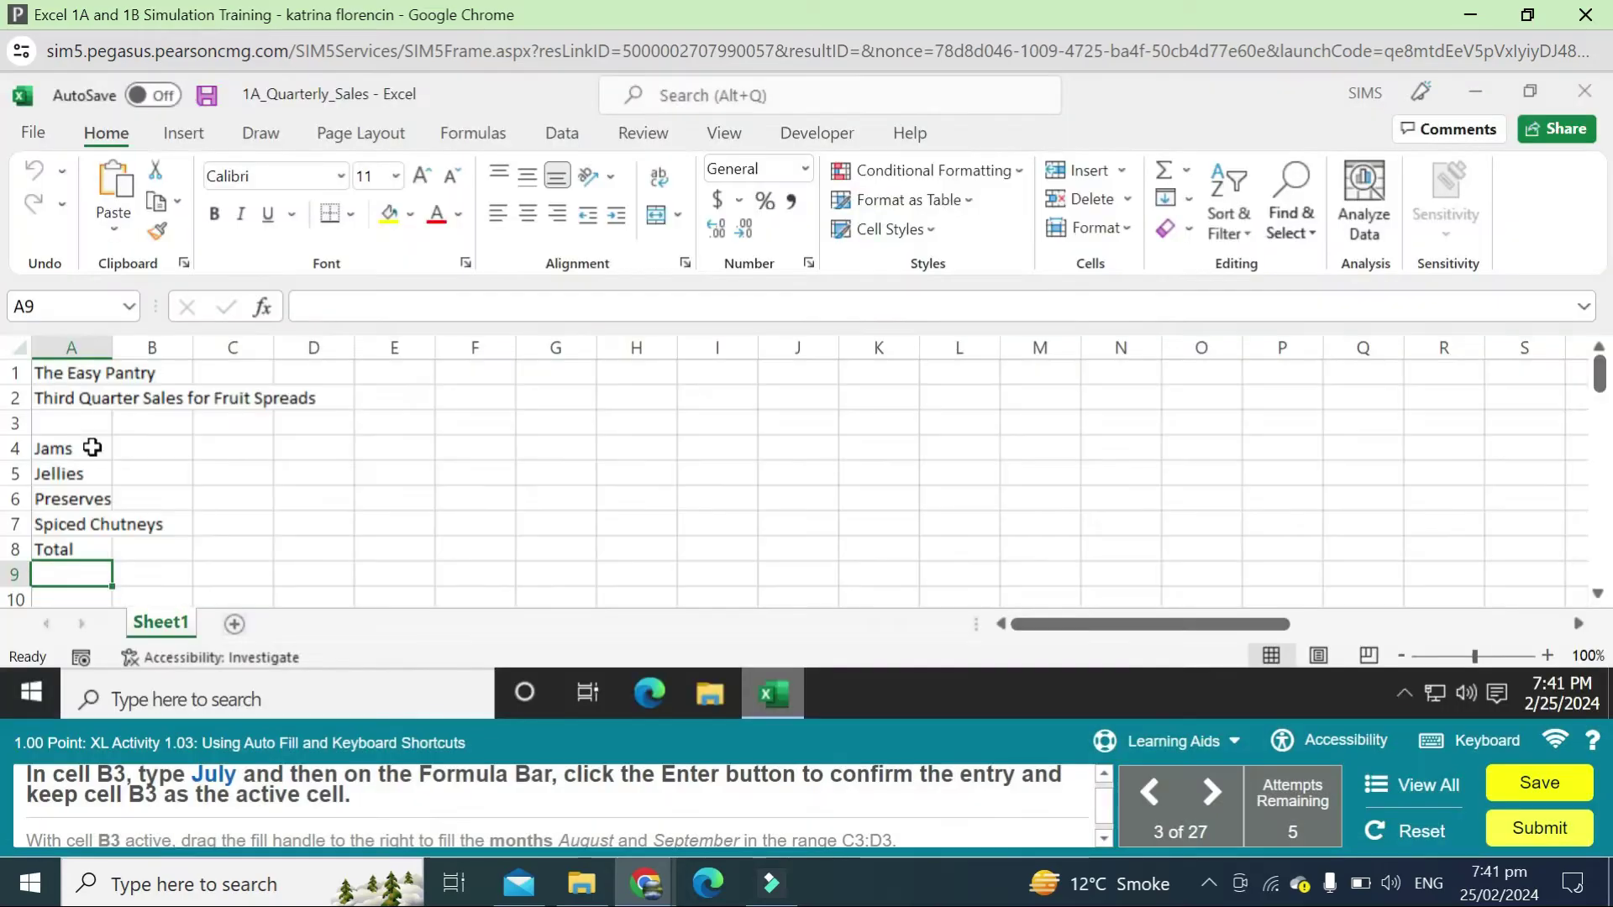
Enter July in cell B3 and fill the month series across C3:D3 with August and September.
click(158, 446)
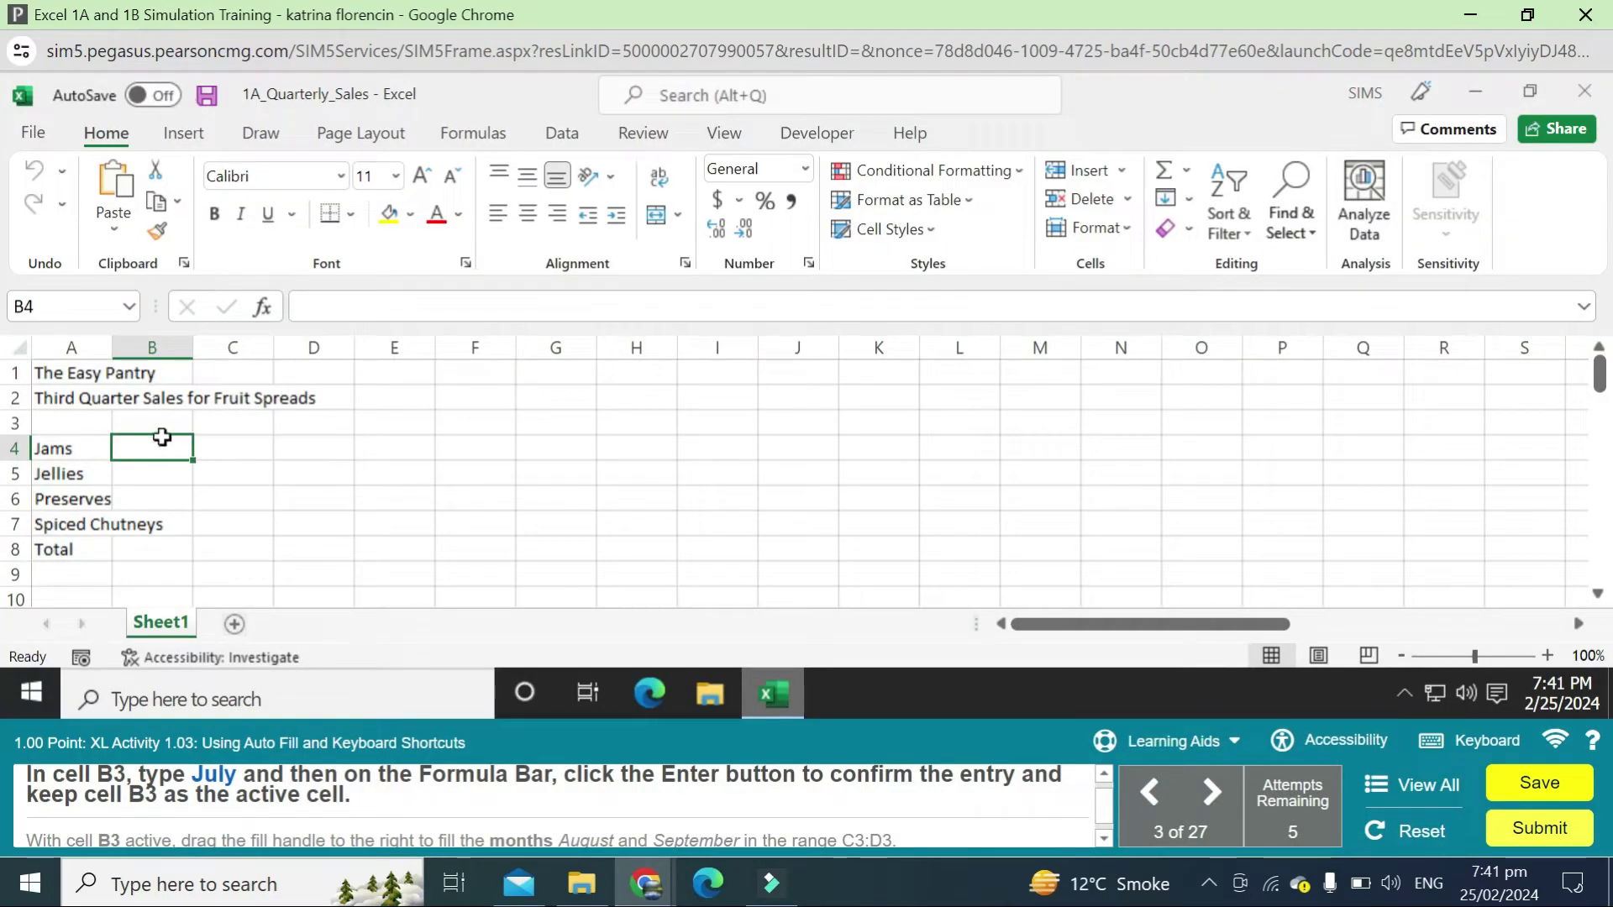
click(161, 425)
text(July)
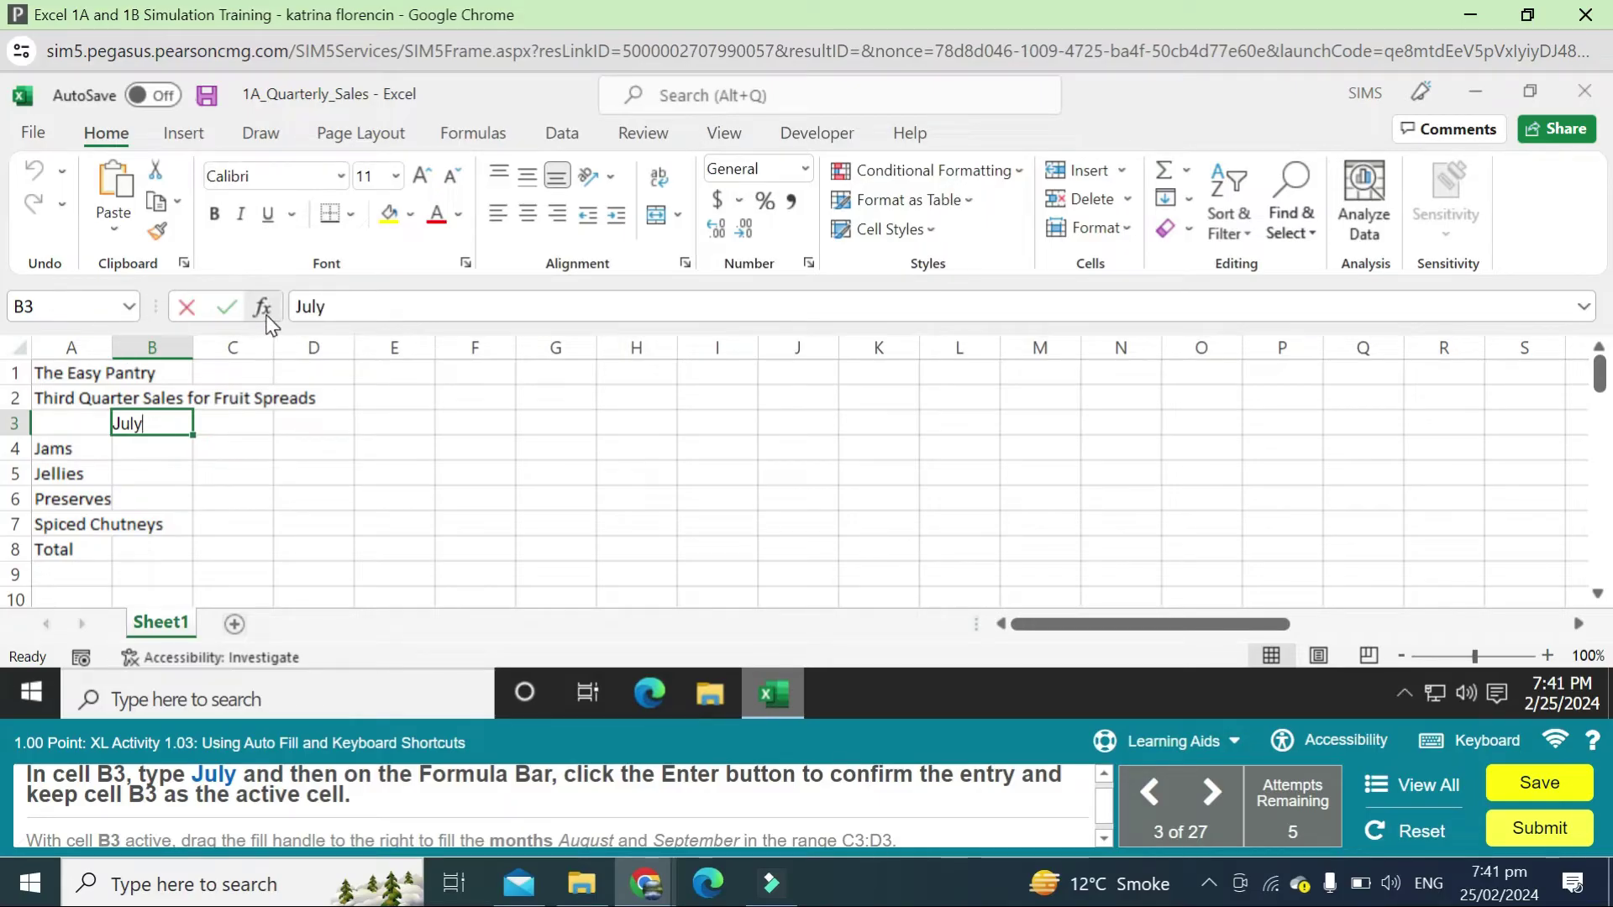
click(238, 309)
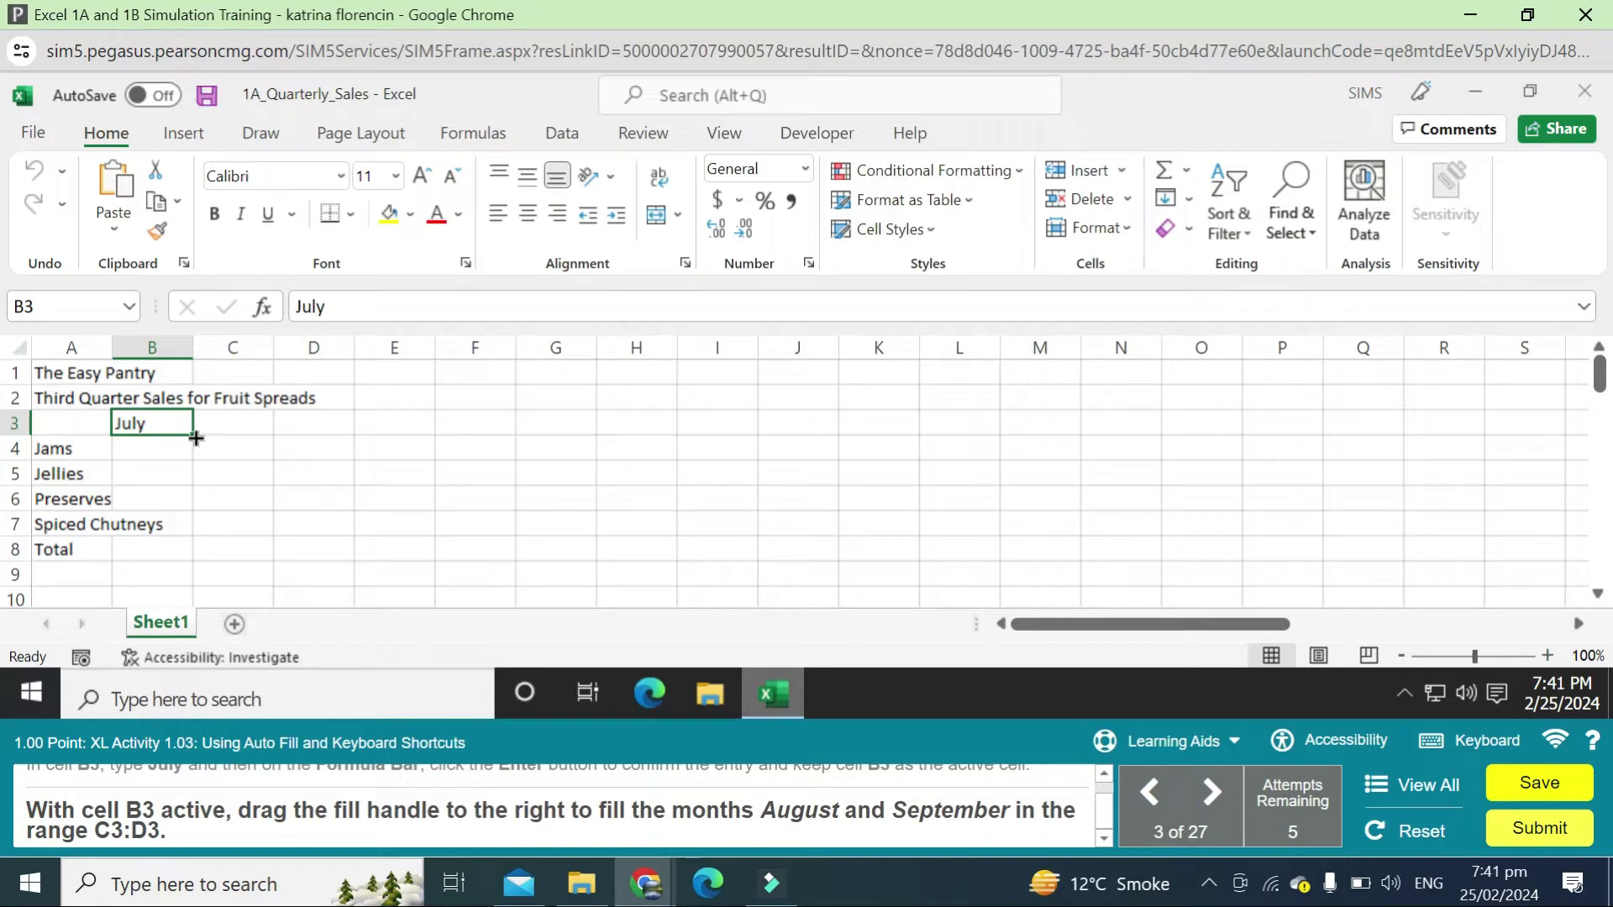
drag(195, 438, 342, 436)
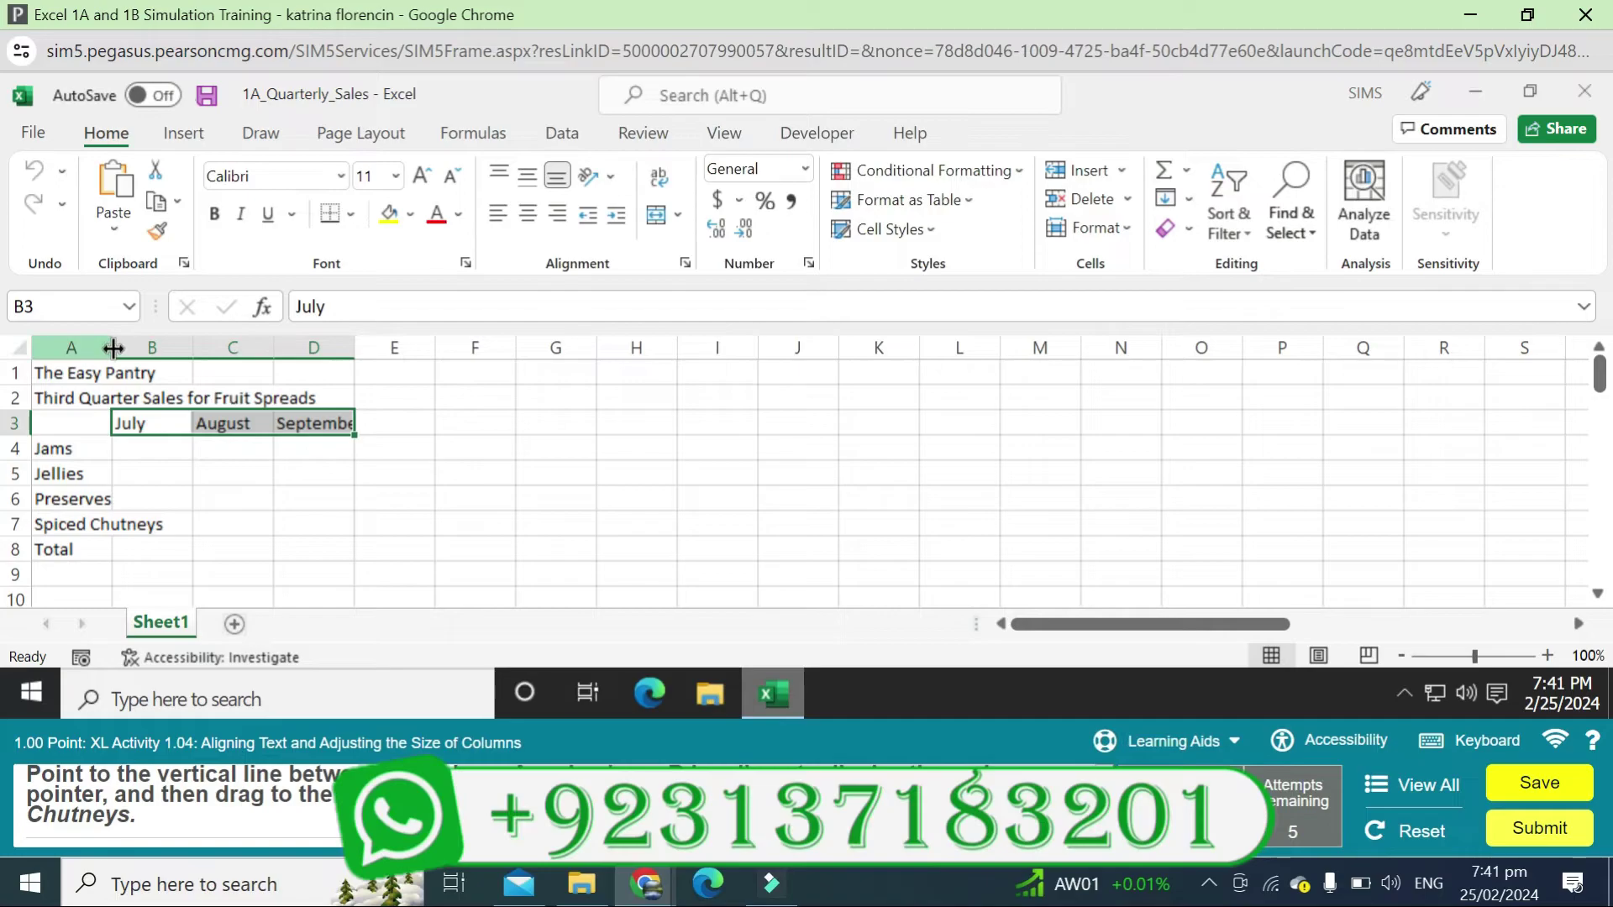
Widen column A to fit the Spiced Chutneys row title and center the month headings in B3:D3.
drag(113, 347, 161, 348)
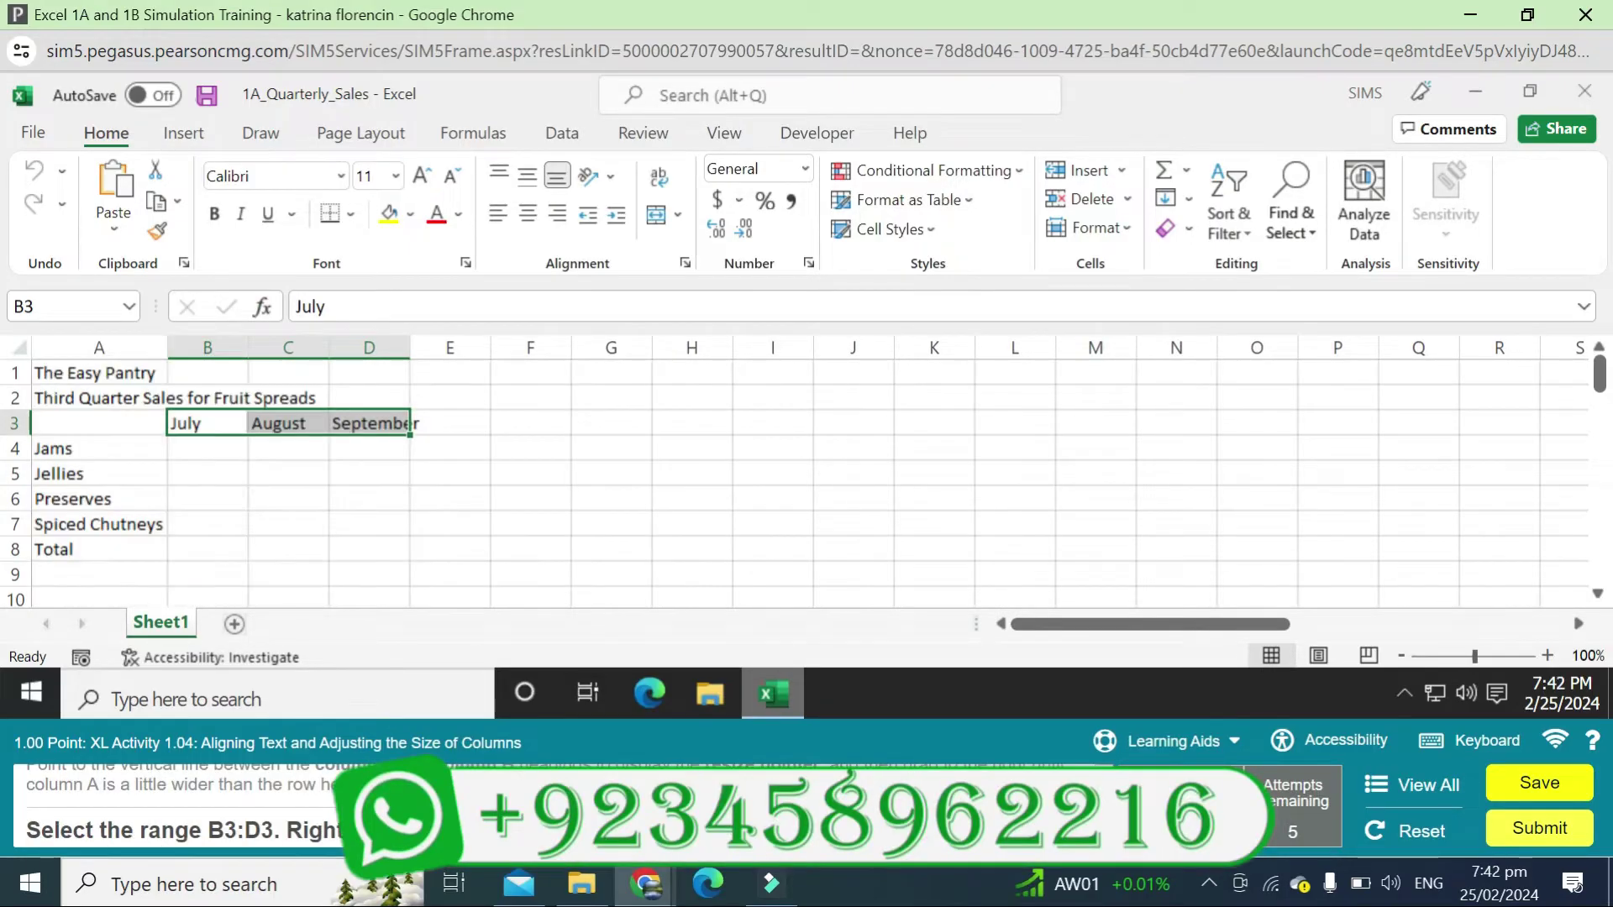
click(126, 417)
click(185, 424)
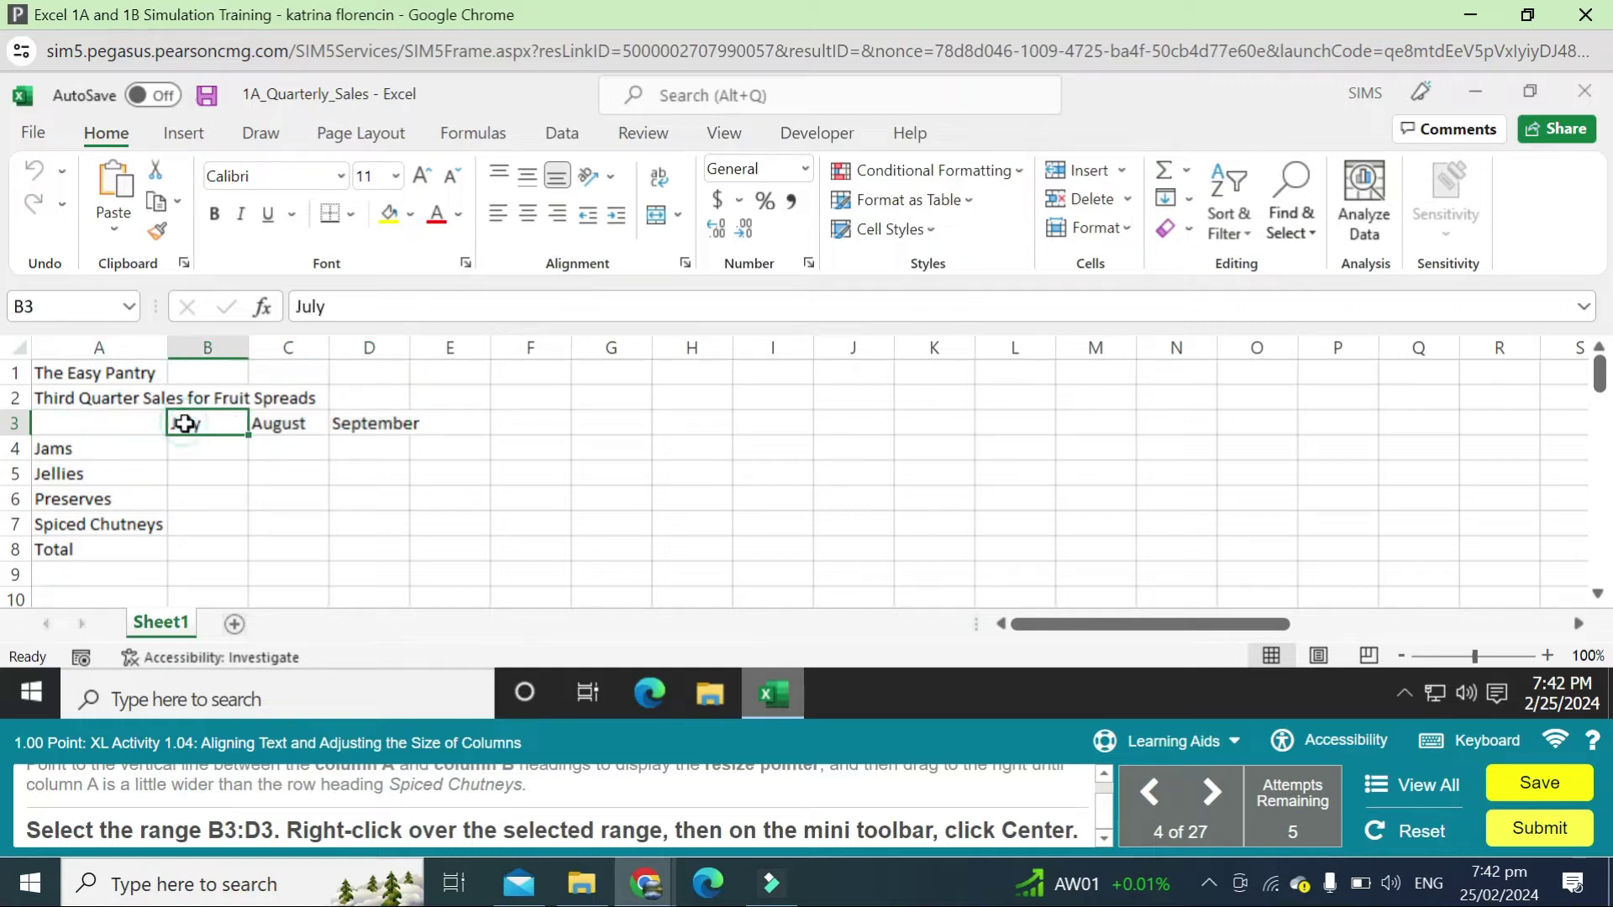
drag(184, 424, 379, 425)
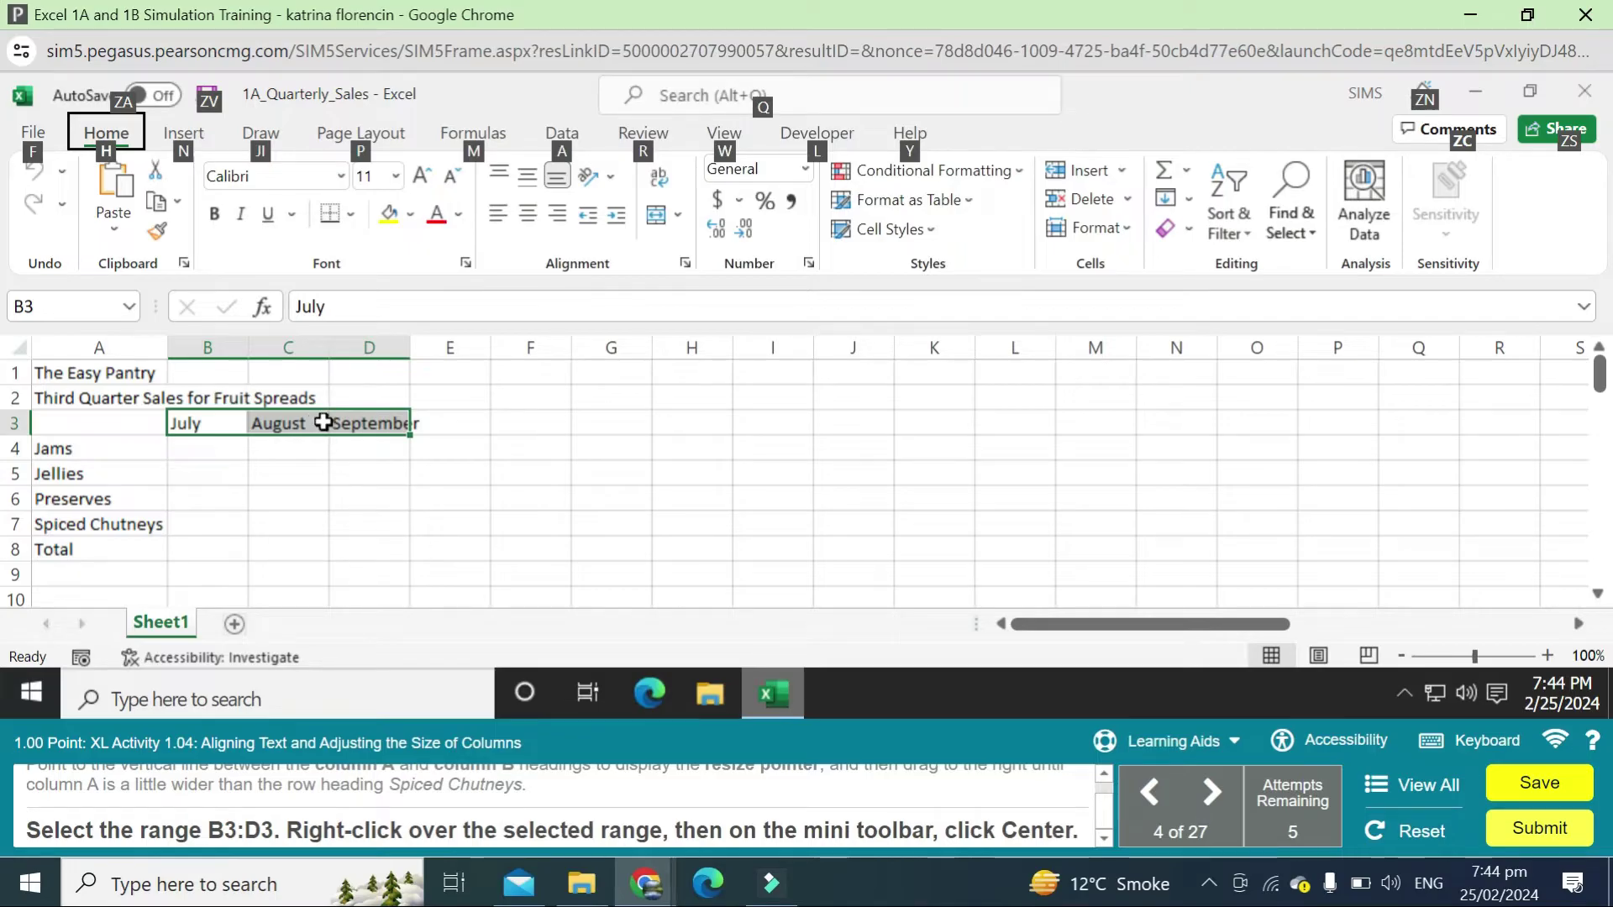
right_click(324, 421)
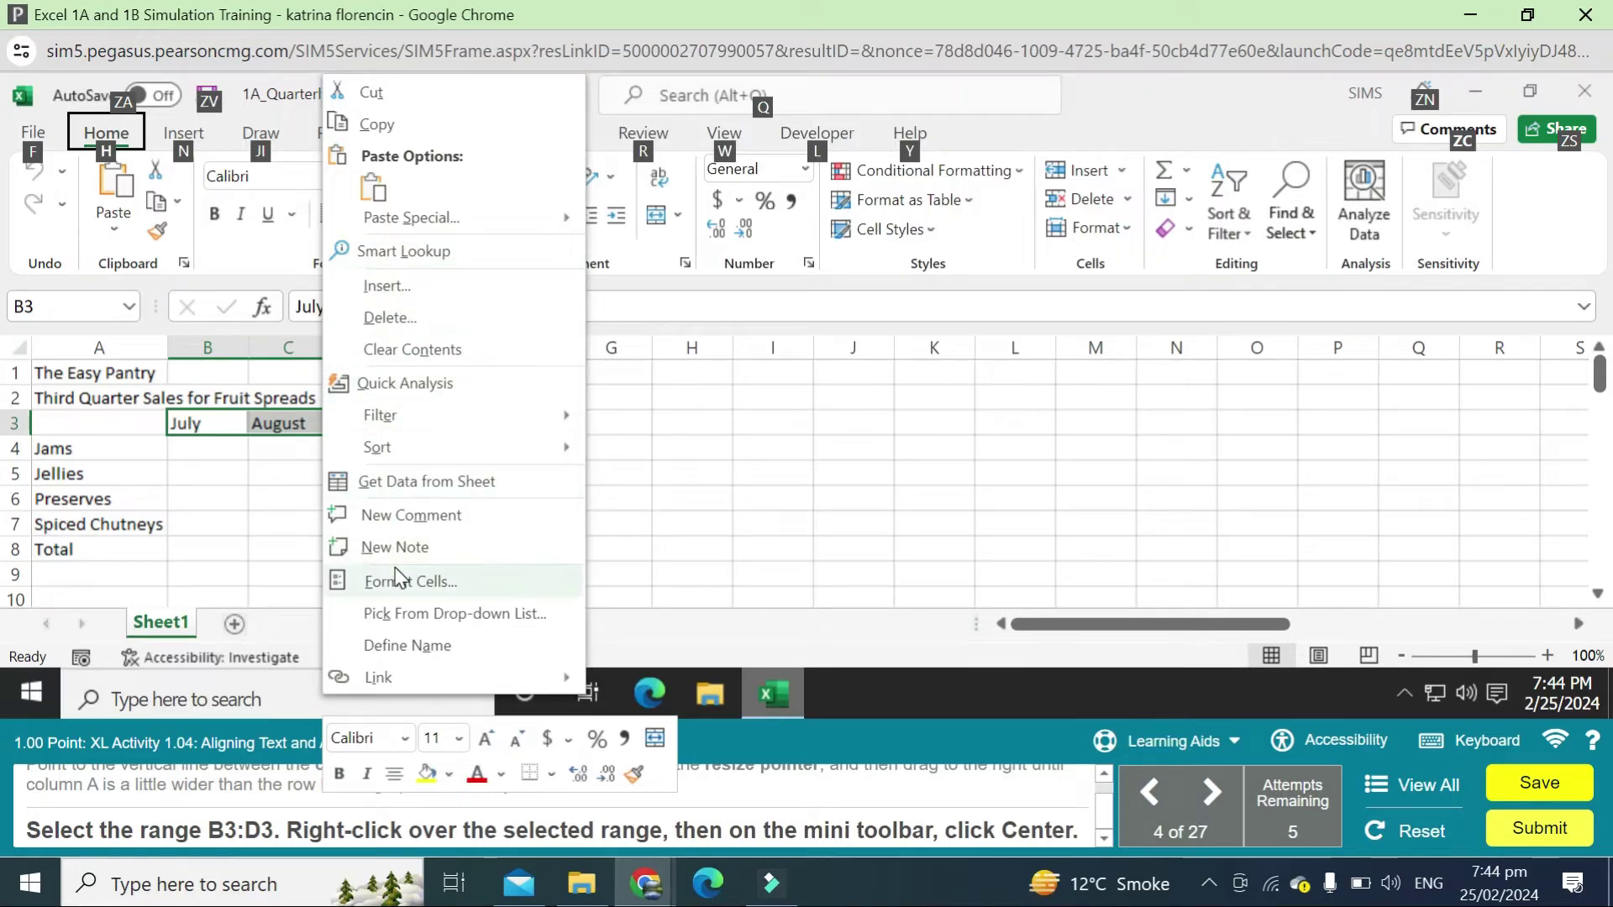
click(630, 585)
drag(198, 422, 407, 424)
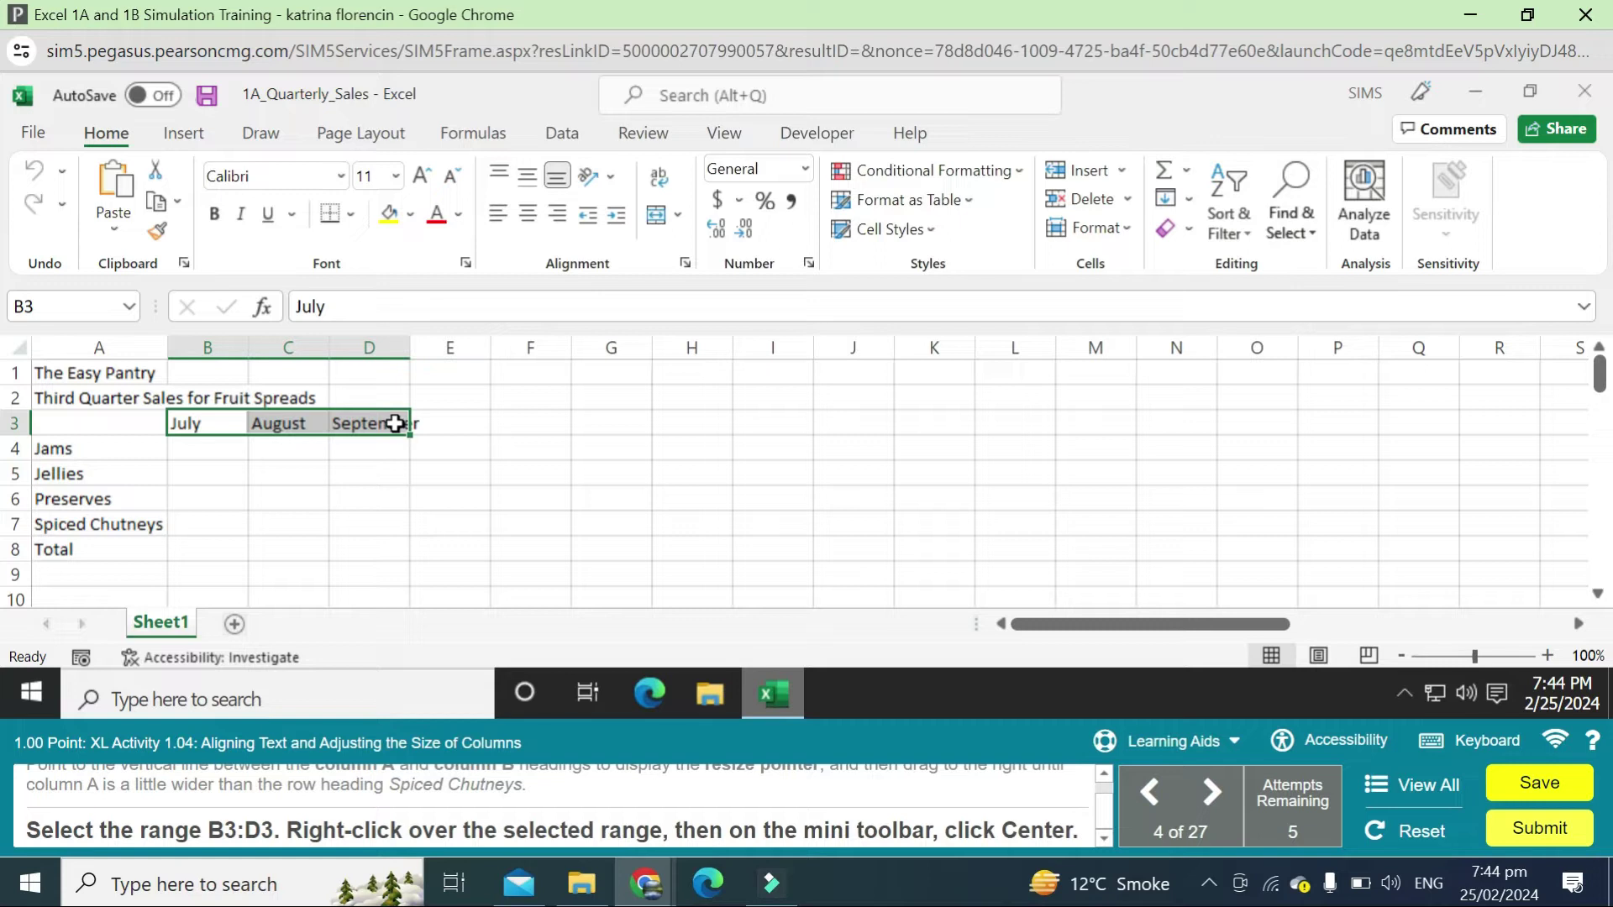
click(528, 216)
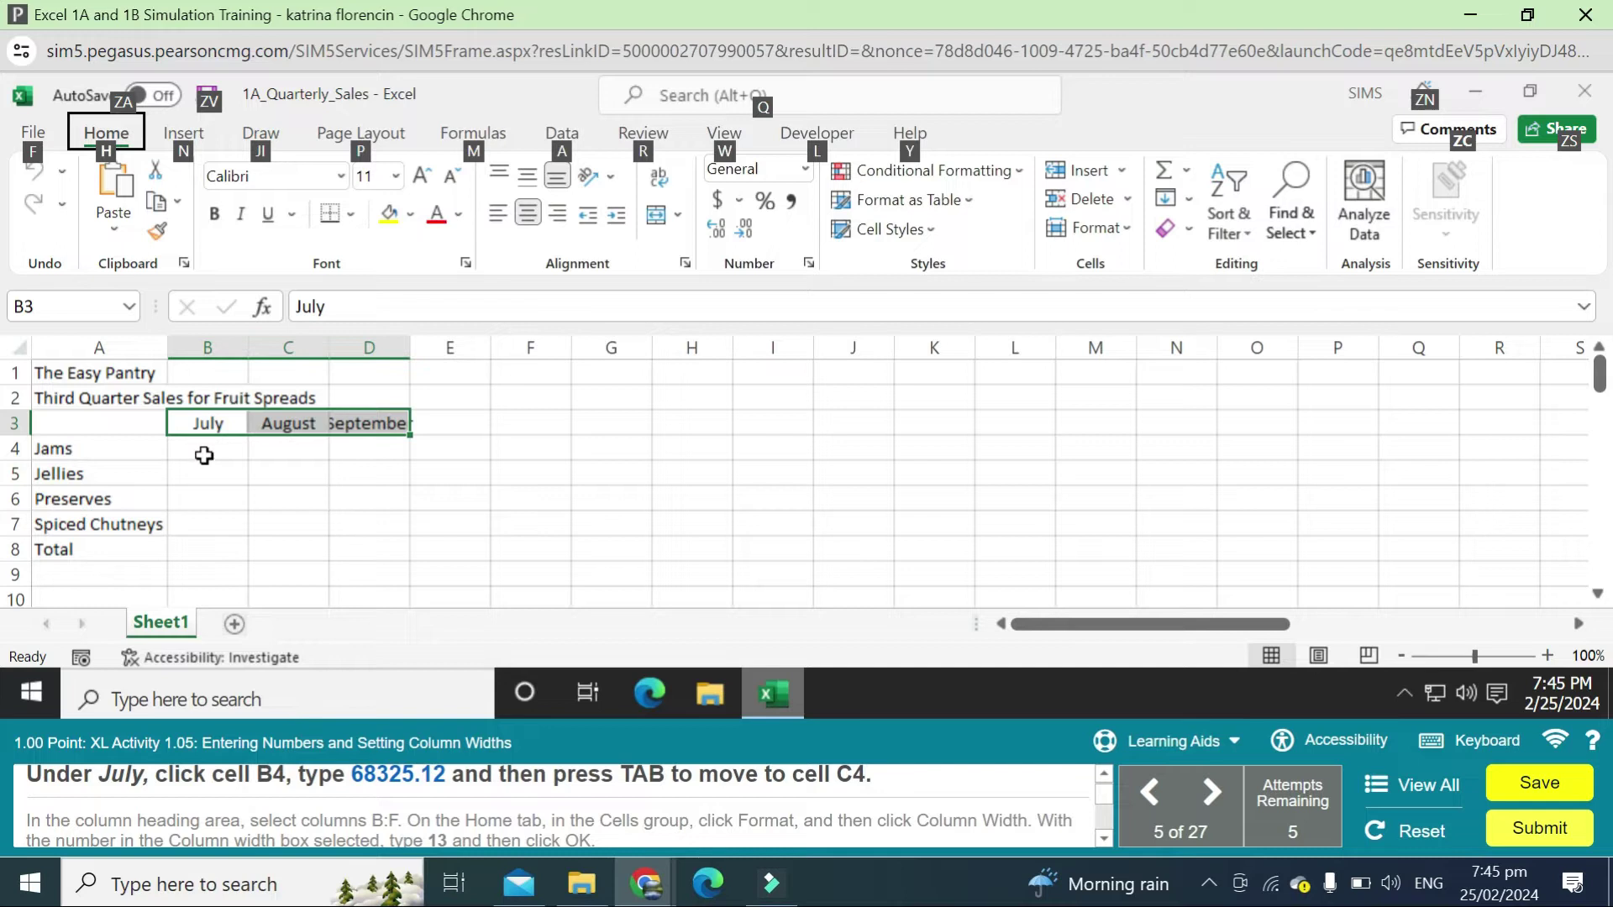
Enter 68325.12 as the July sales figure for Jams in cell B4.
click(204, 454)
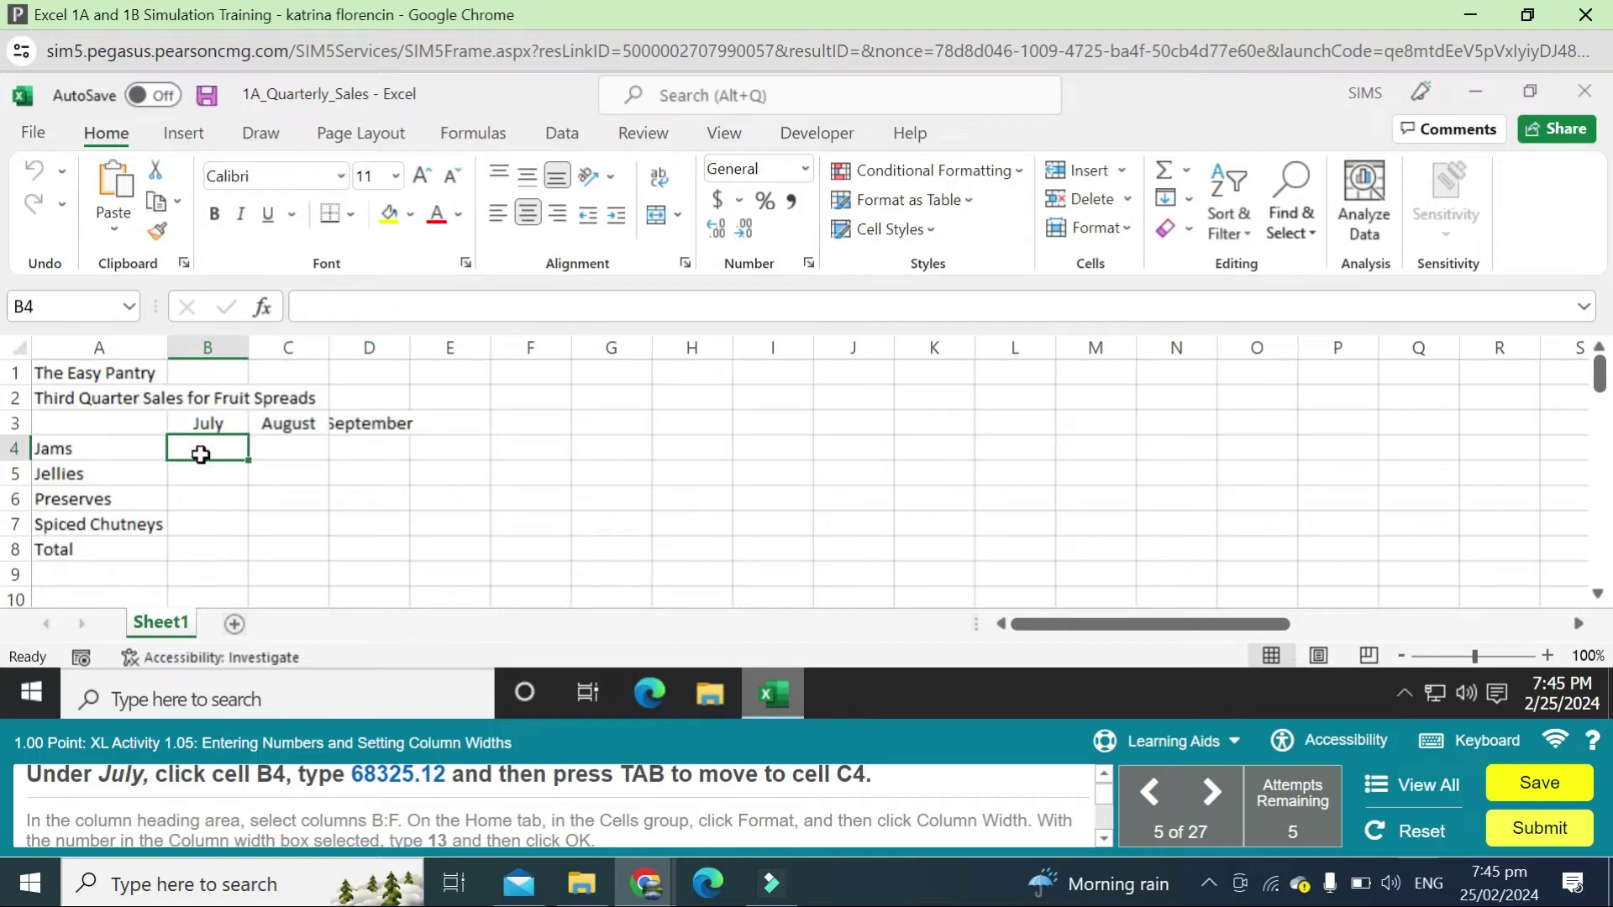
text(68325)
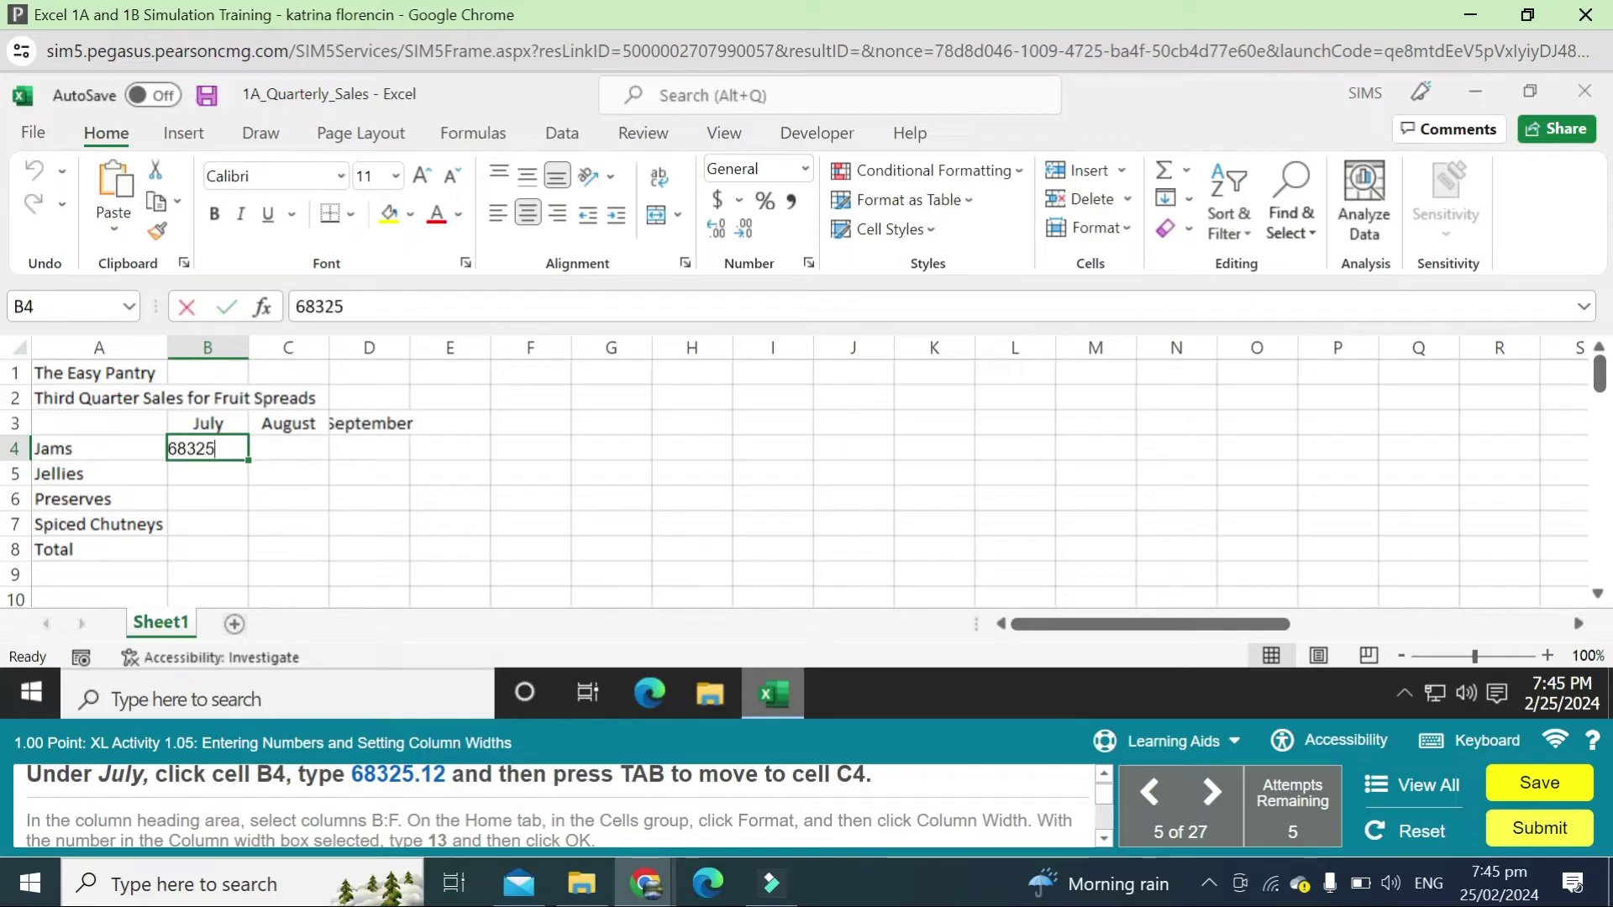
text(.12)
key(Tab)
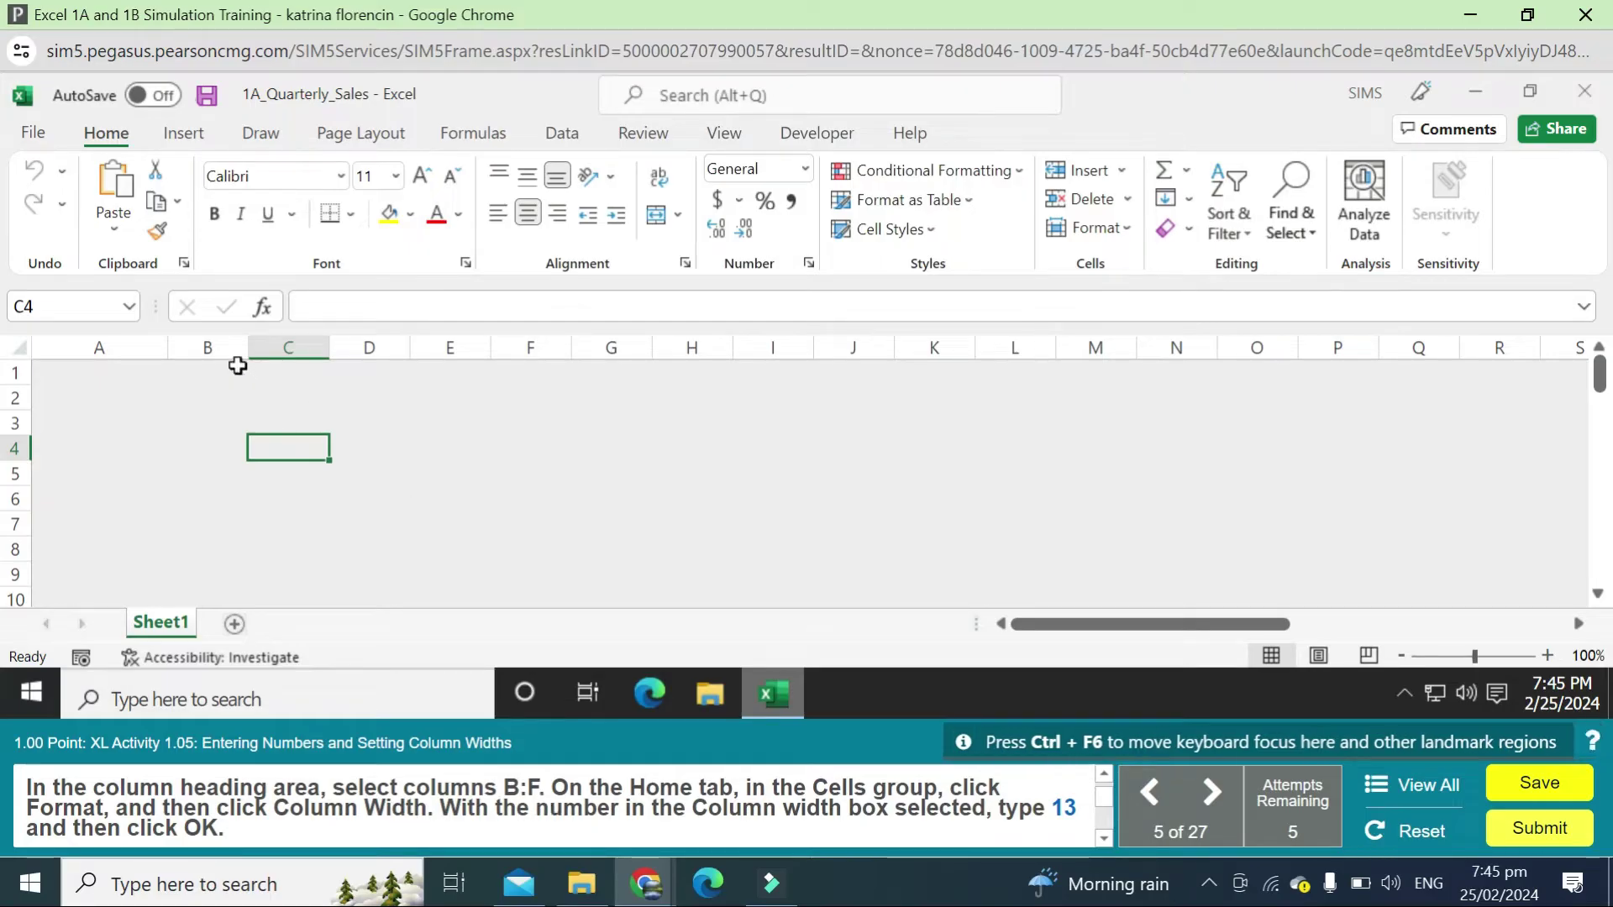
Set the width of columns B through F to 13.
drag(218, 348, 561, 351)
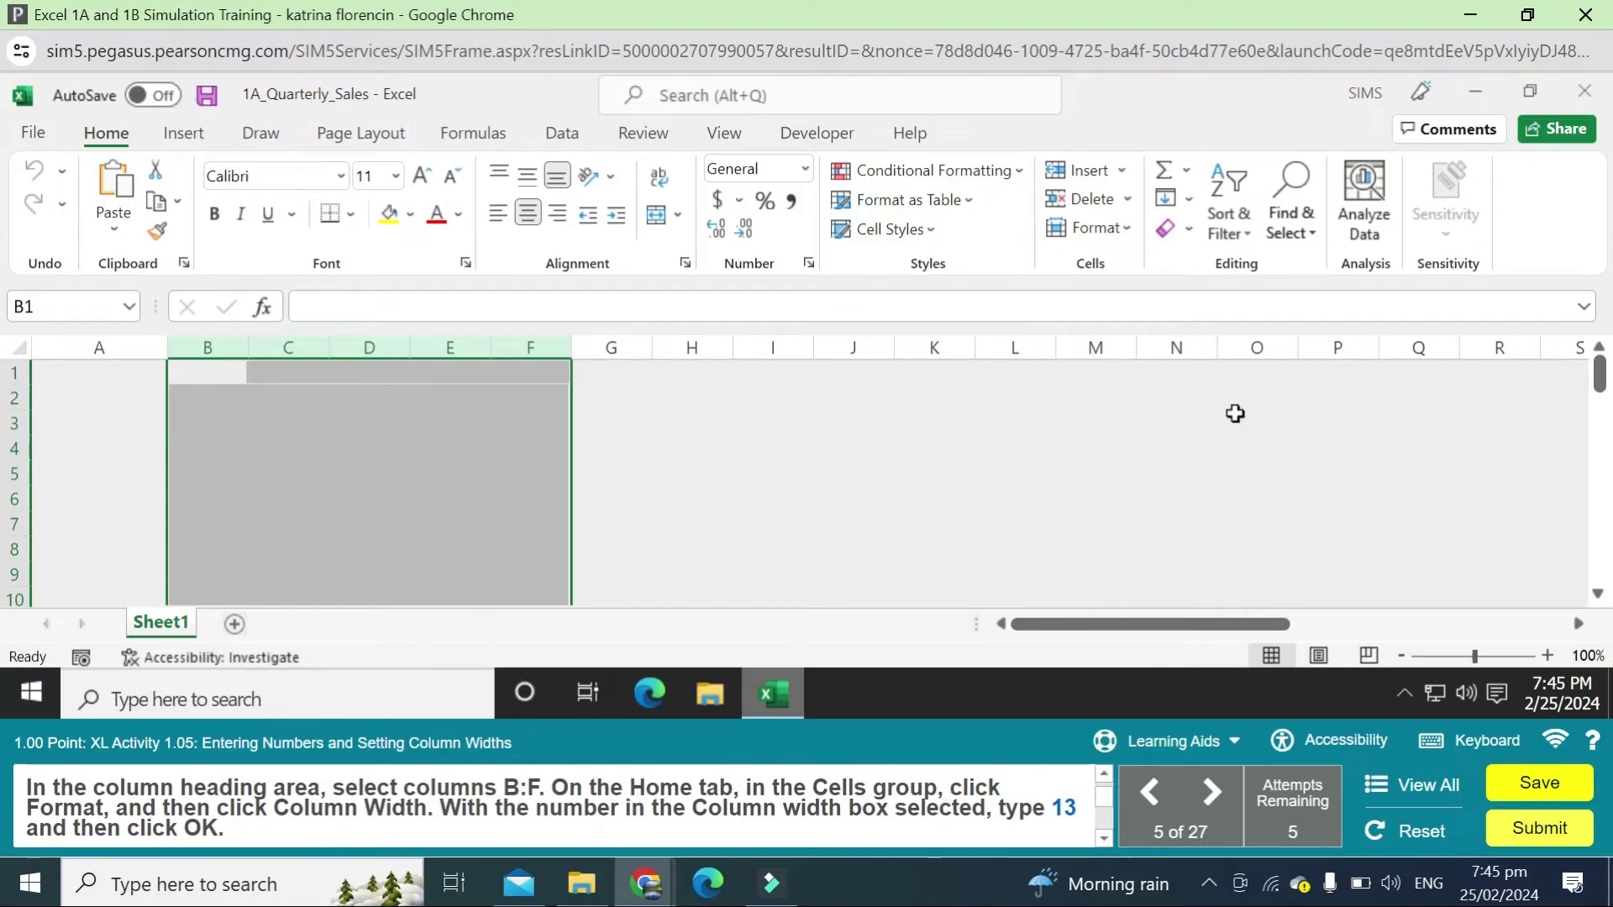
click(1127, 239)
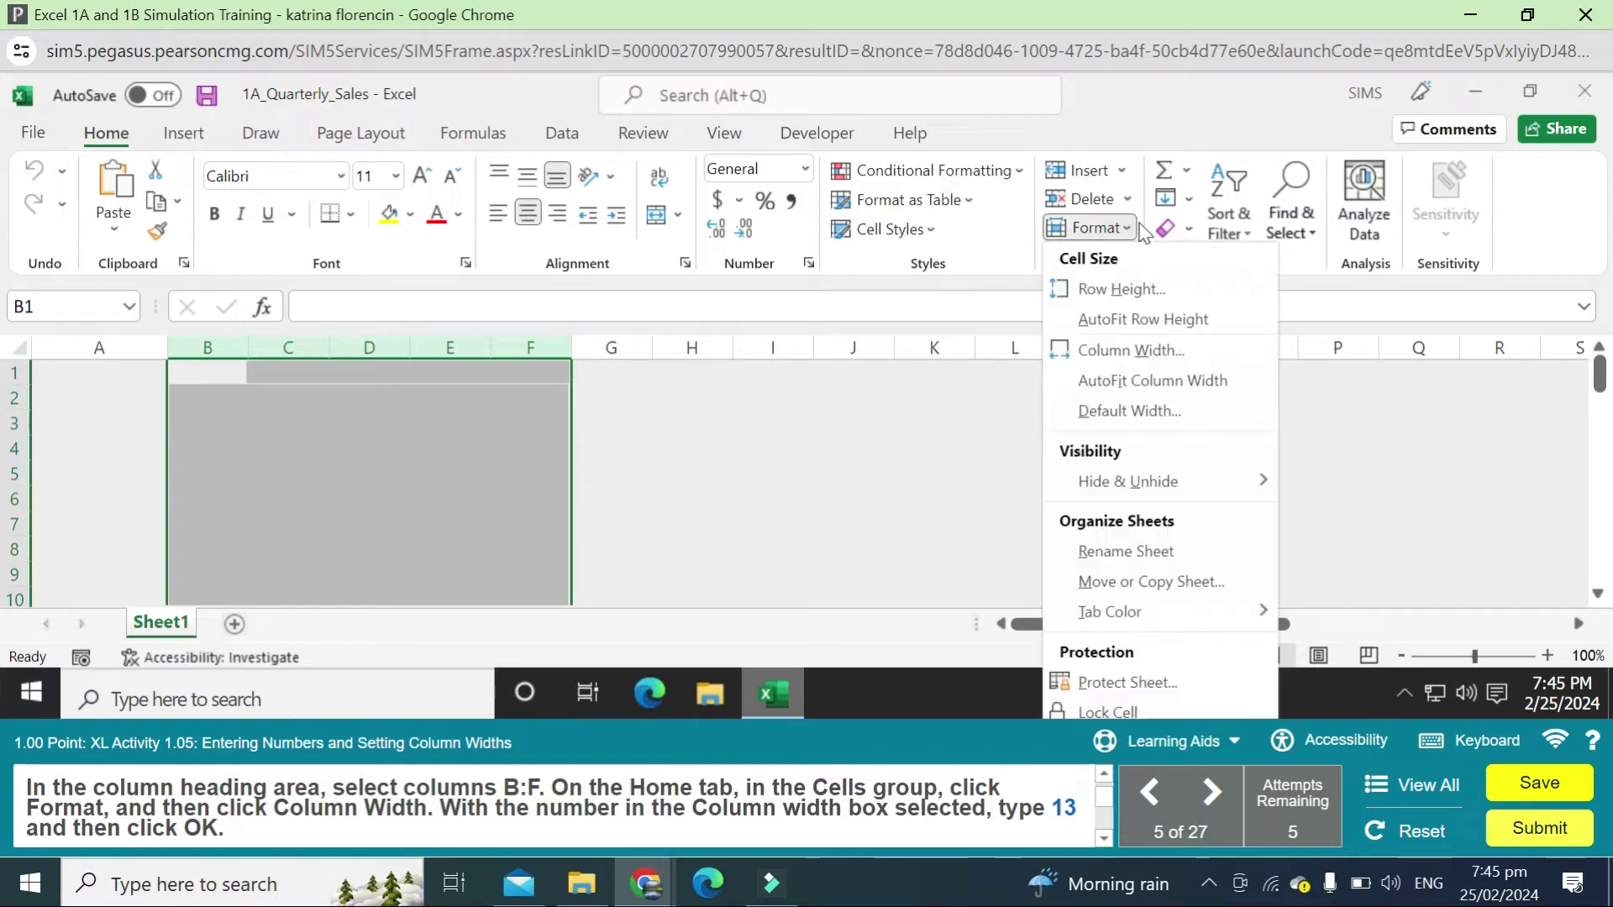
click(1145, 352)
text(13)
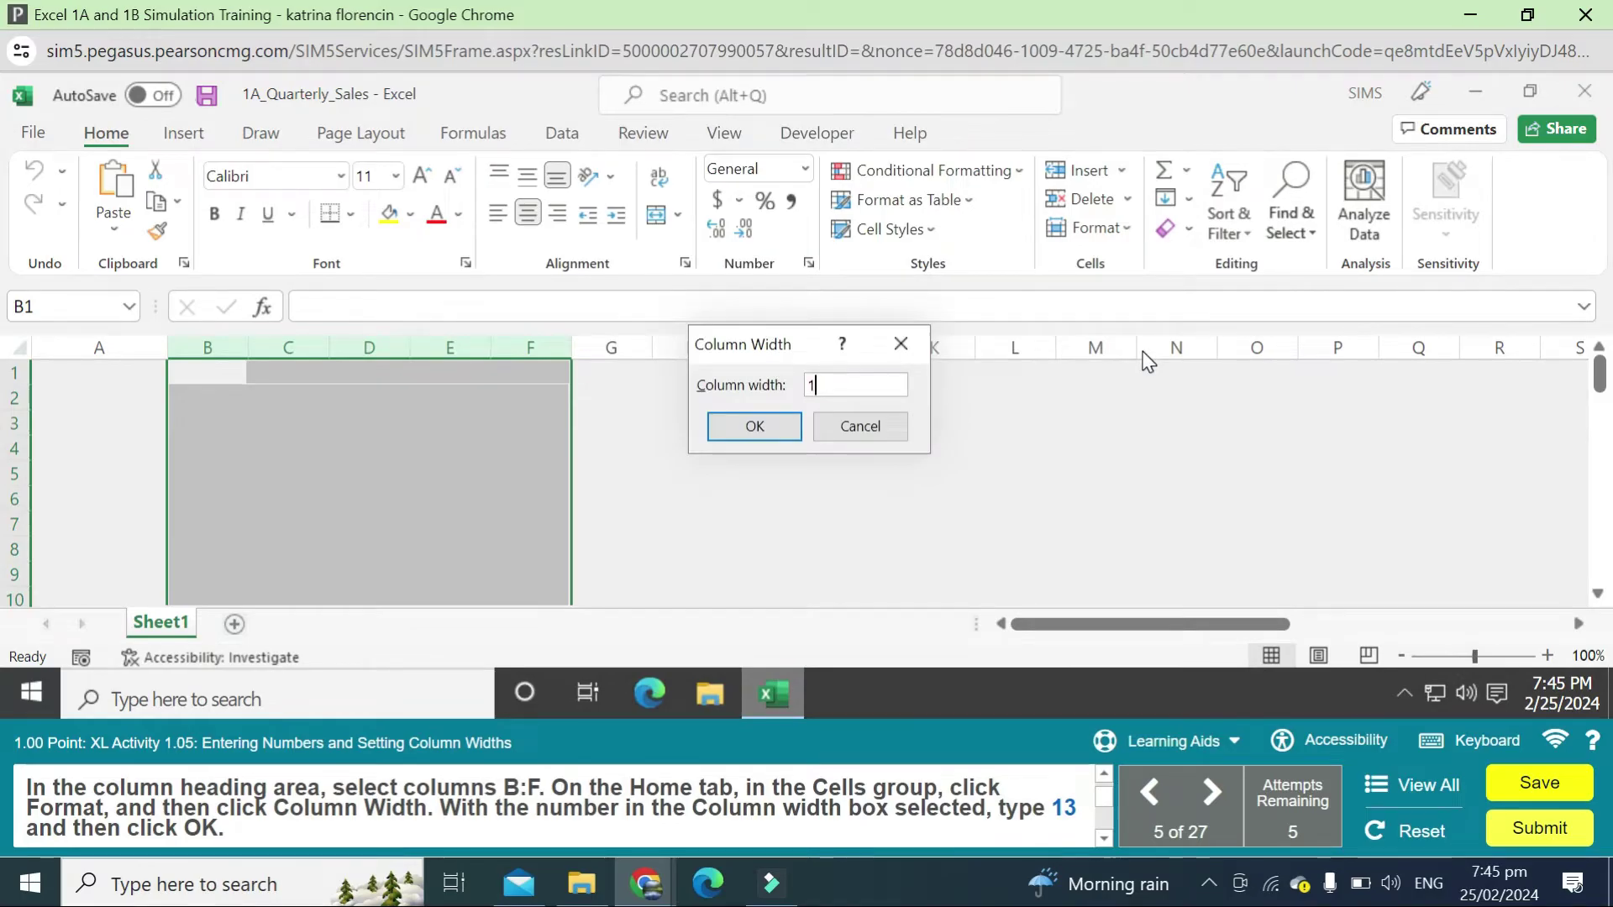
key(Return)
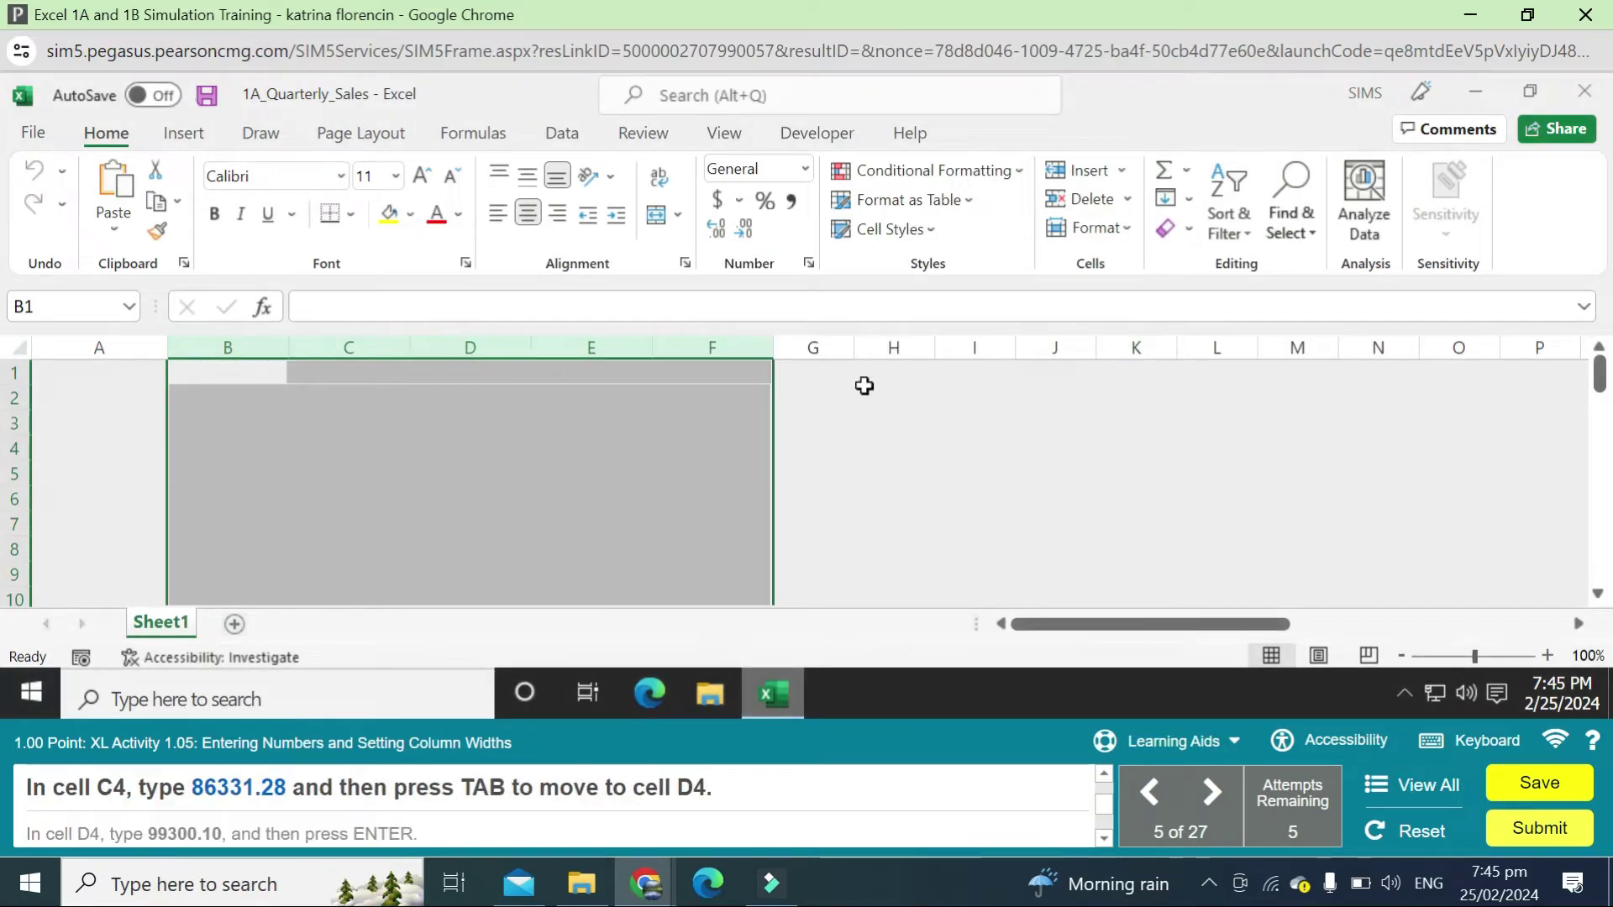
Enter the remaining Jams sales figures: 86331.28 for August in C4 and 99300.10 for September in D4.
click(361, 403)
click(346, 440)
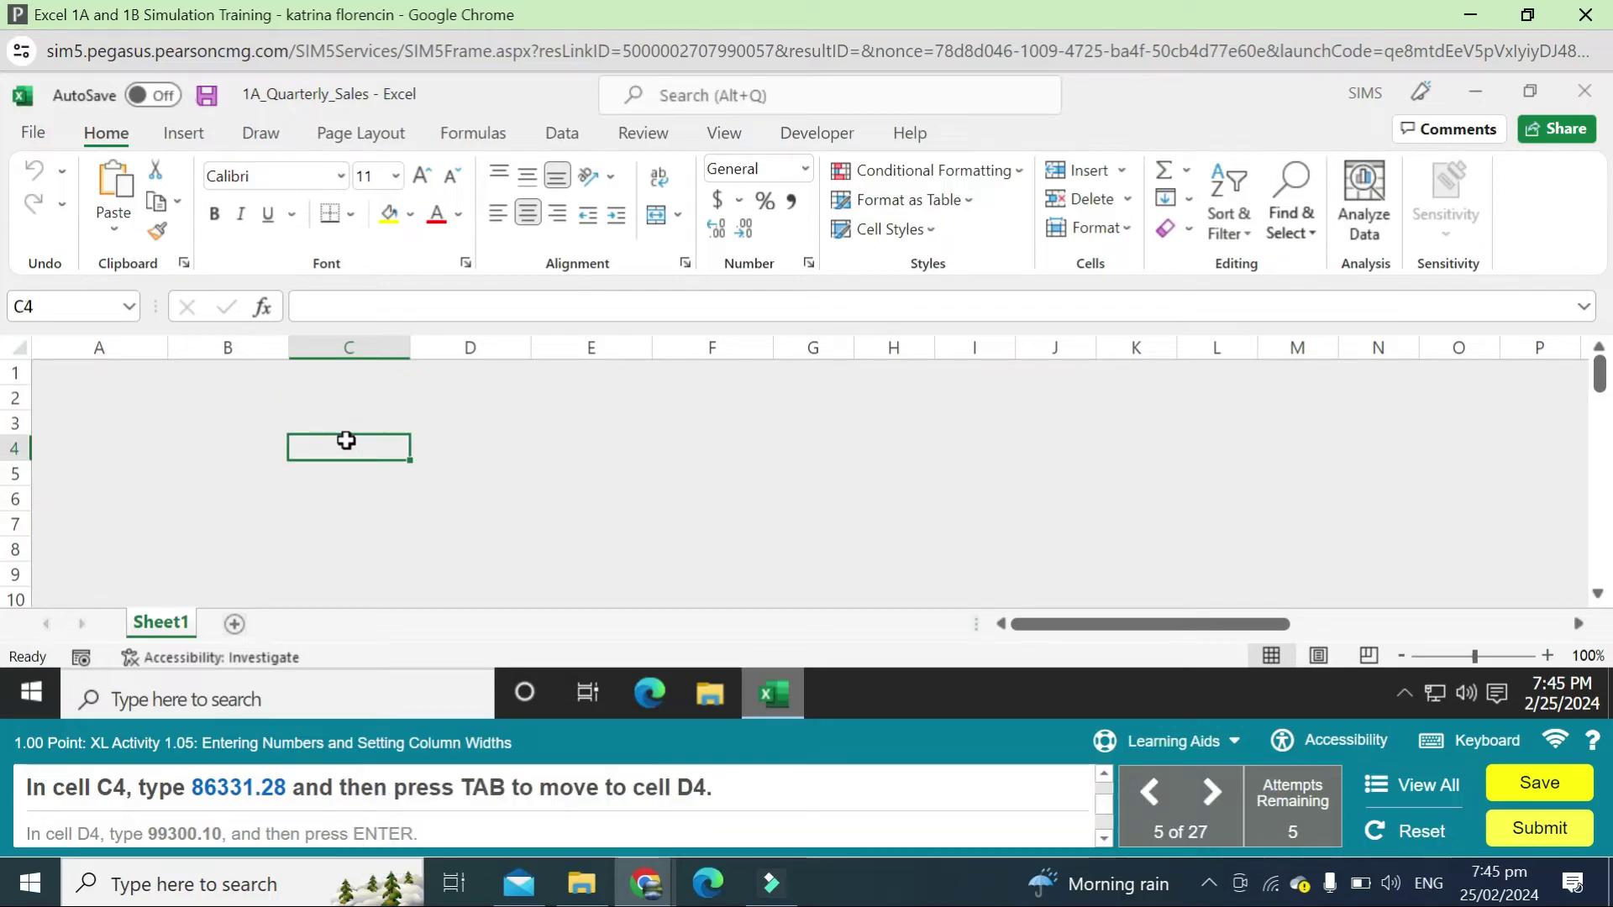
text(86331.28)
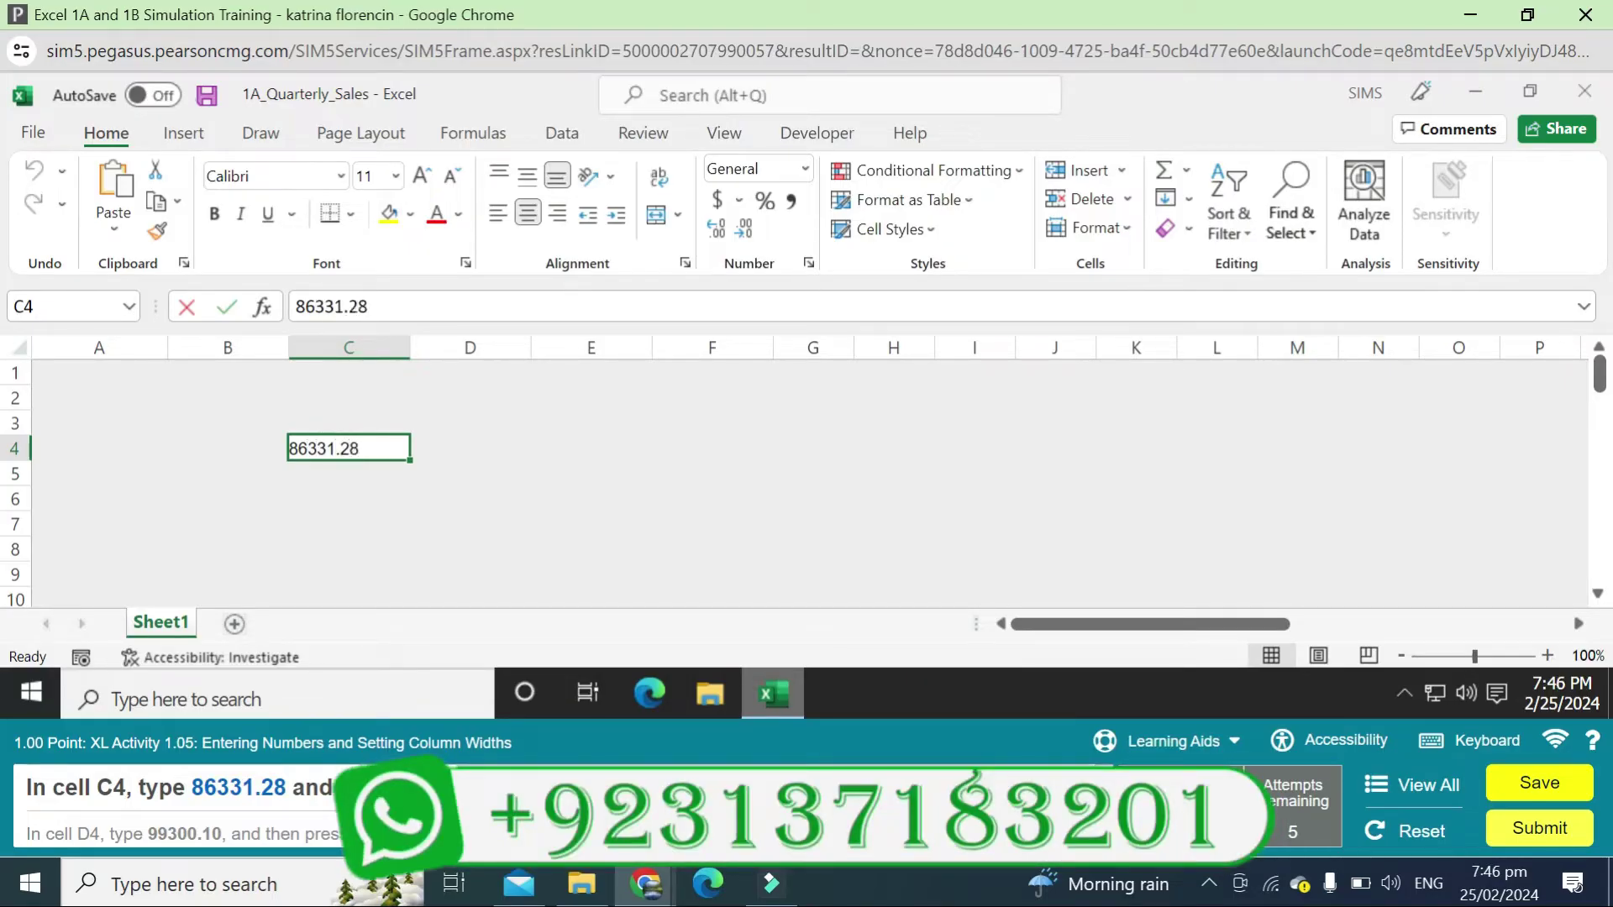
key(Tab)
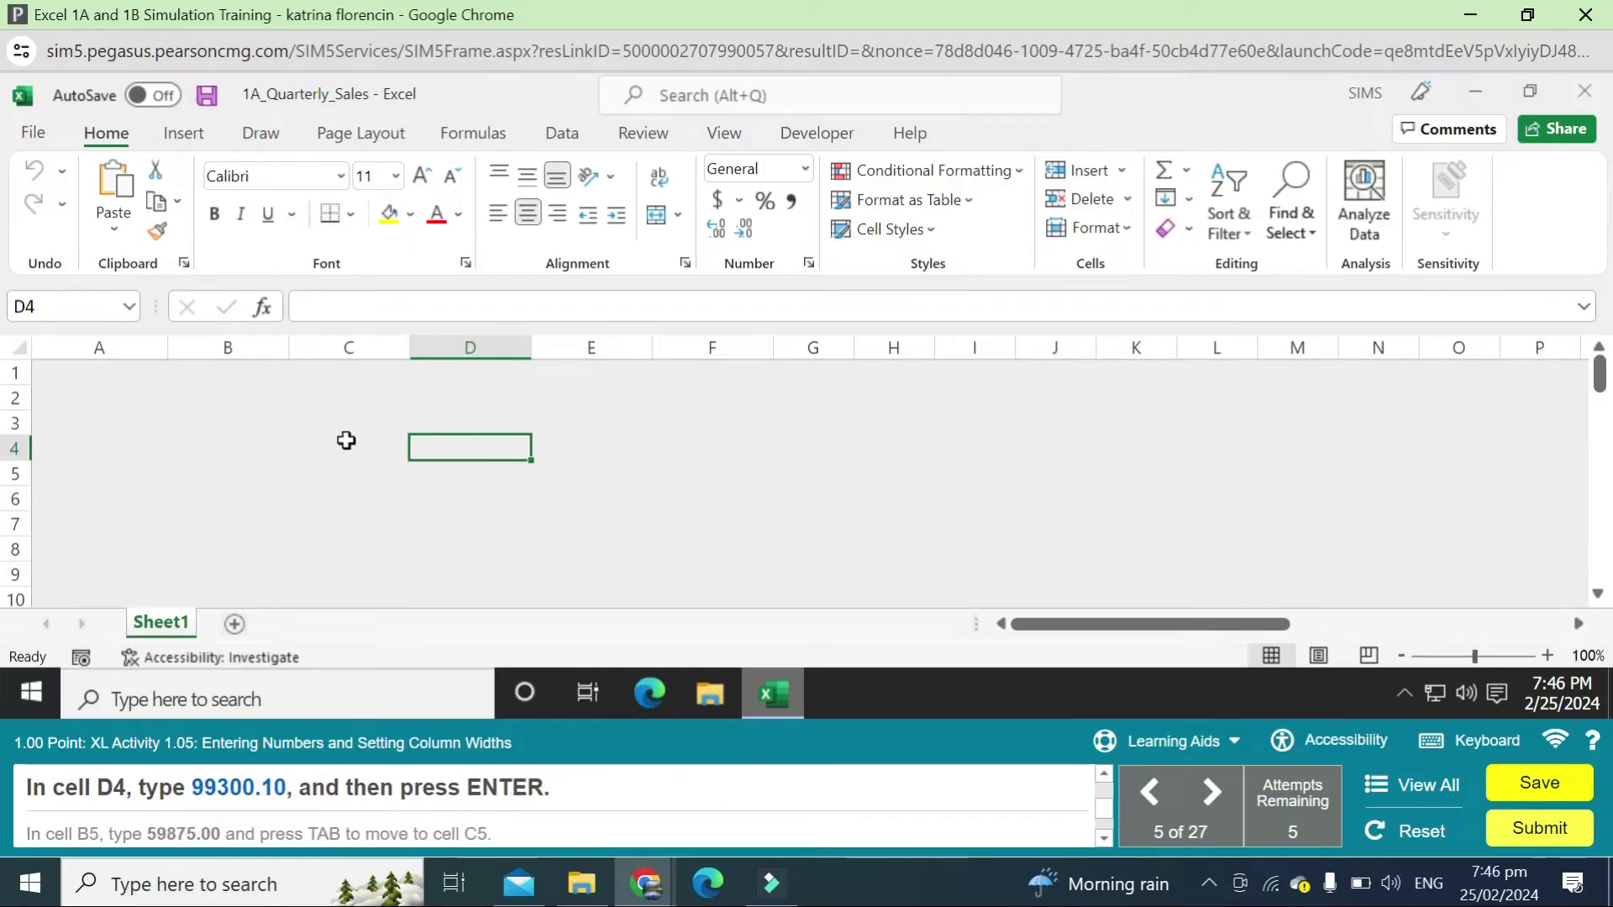
text(99)
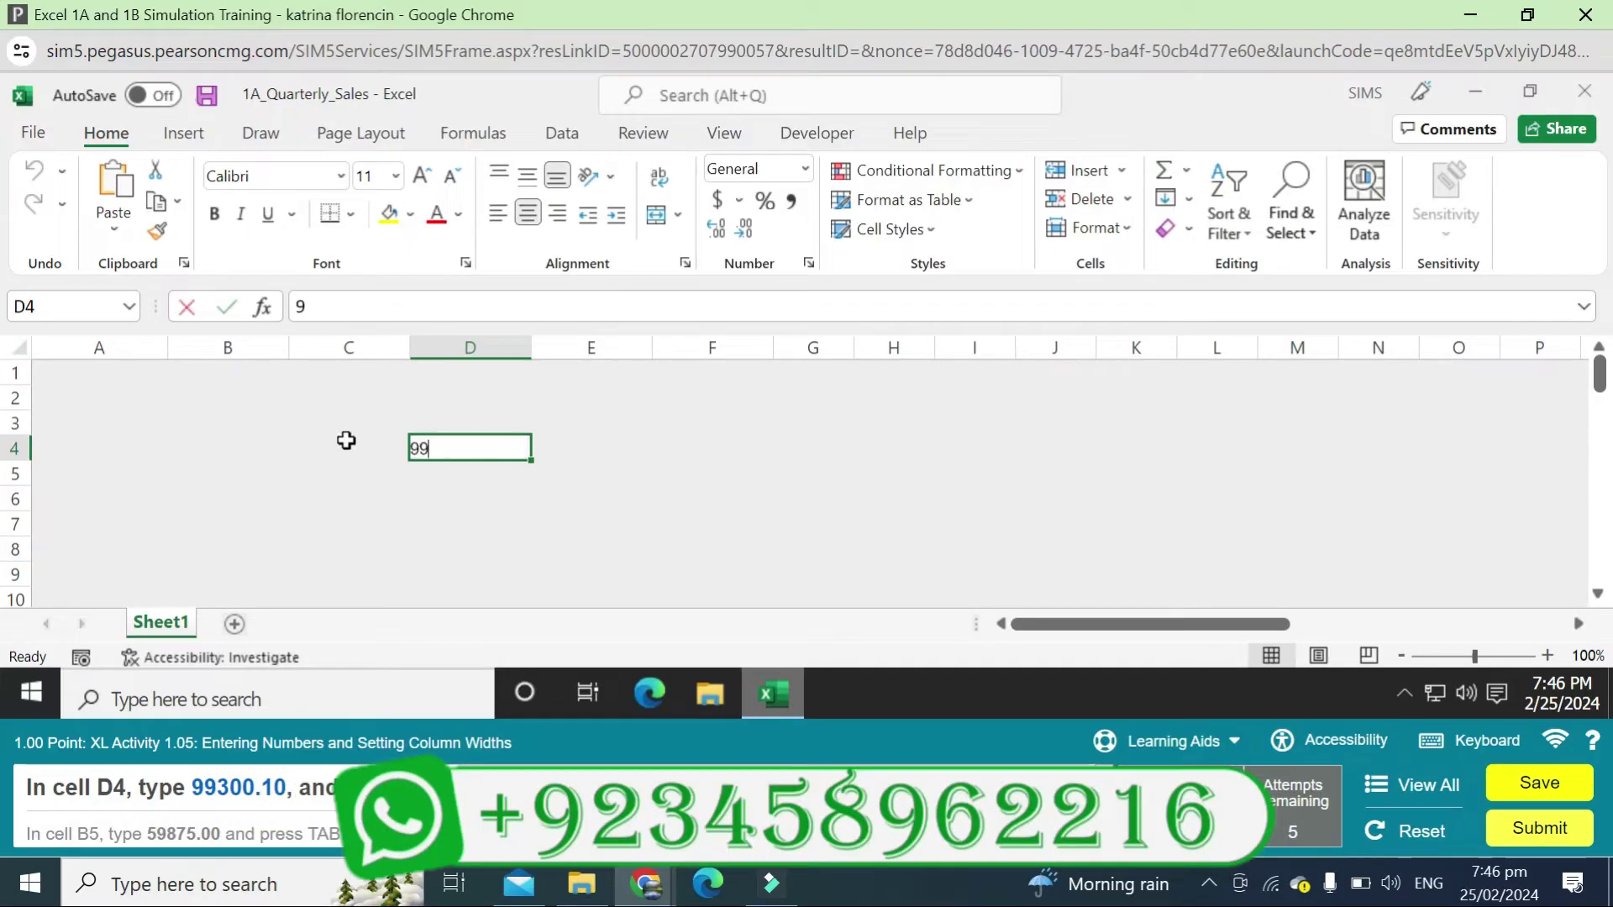
text(300)
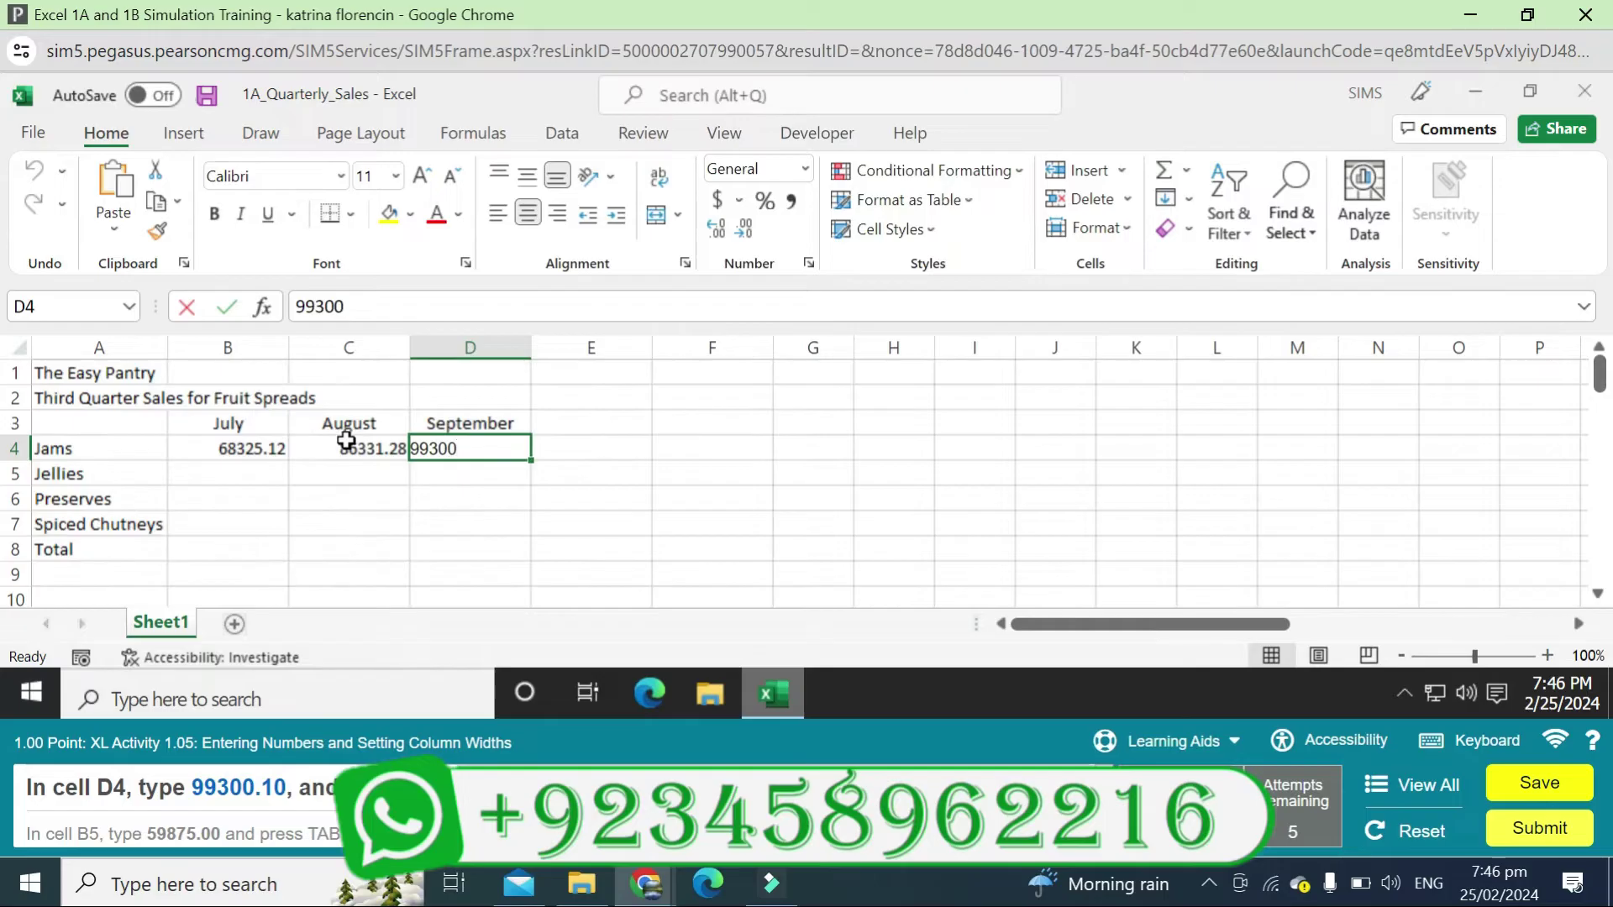
text(.10)
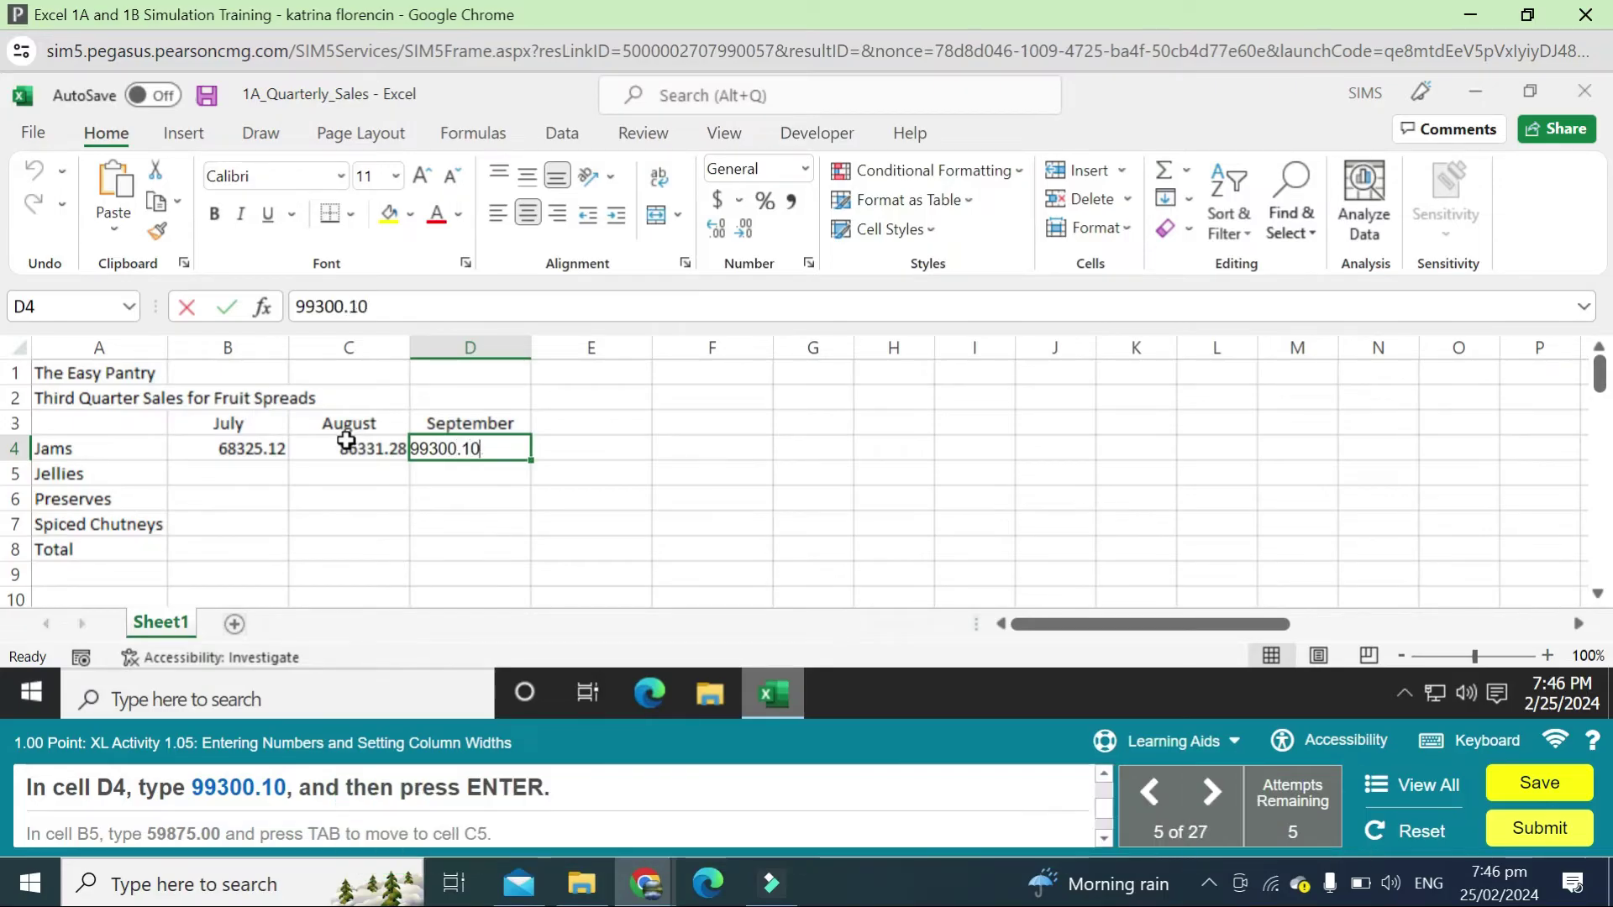
key(Return)
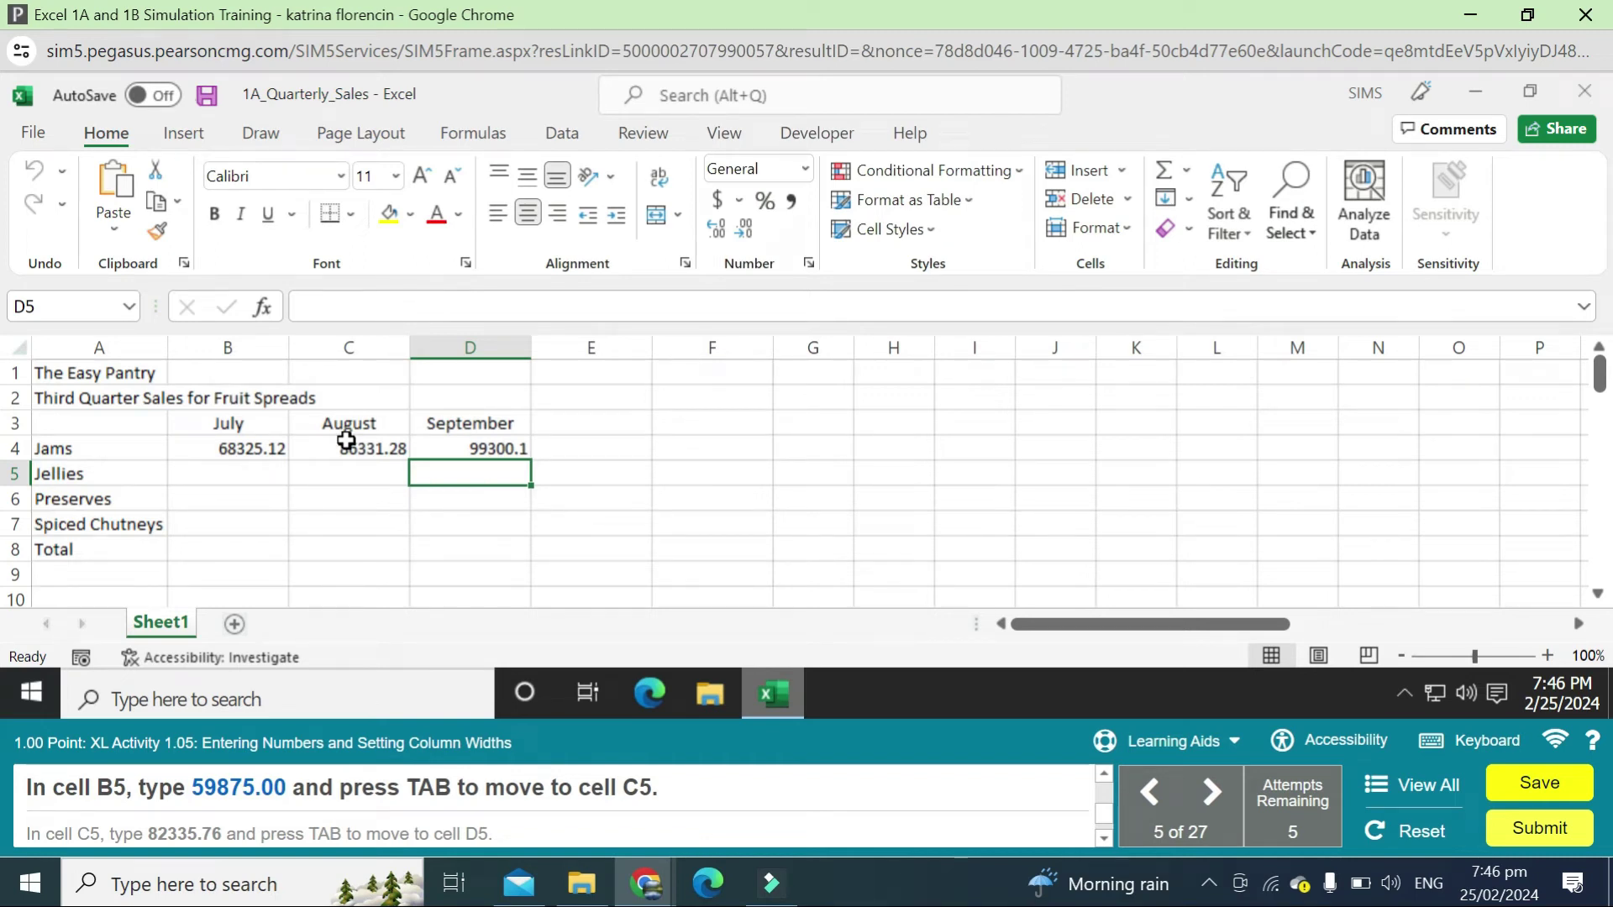
text(59)
key(BackSpace)
key(BackSpace)
Enter 59875.00 as the July sales figure for Jellies in cell B5.
click(252, 479)
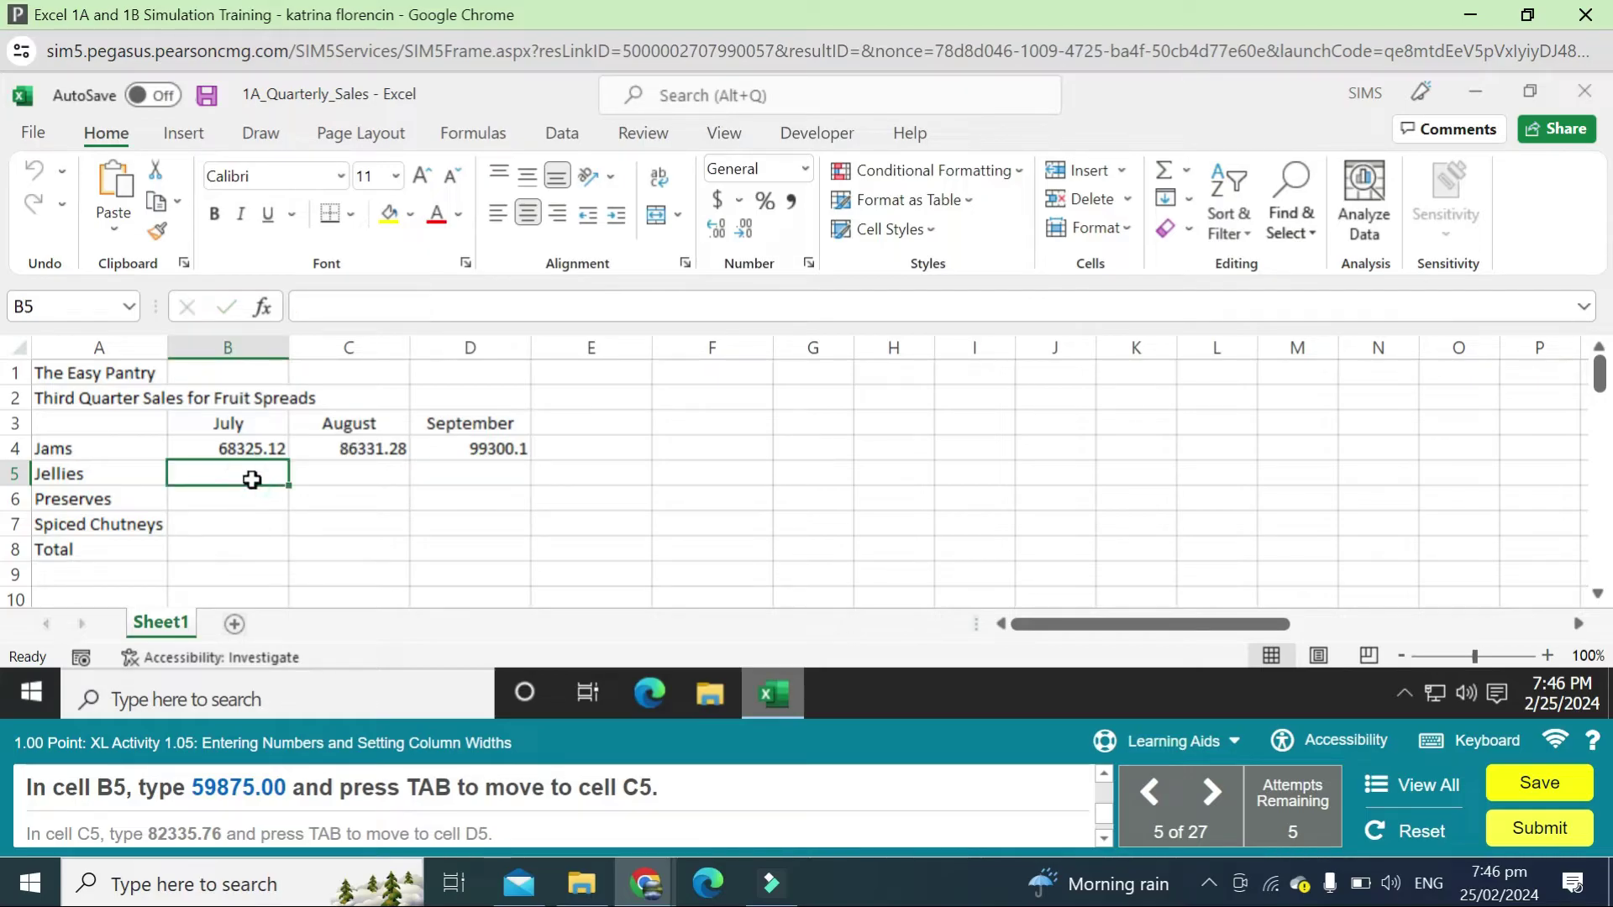
text(5987)
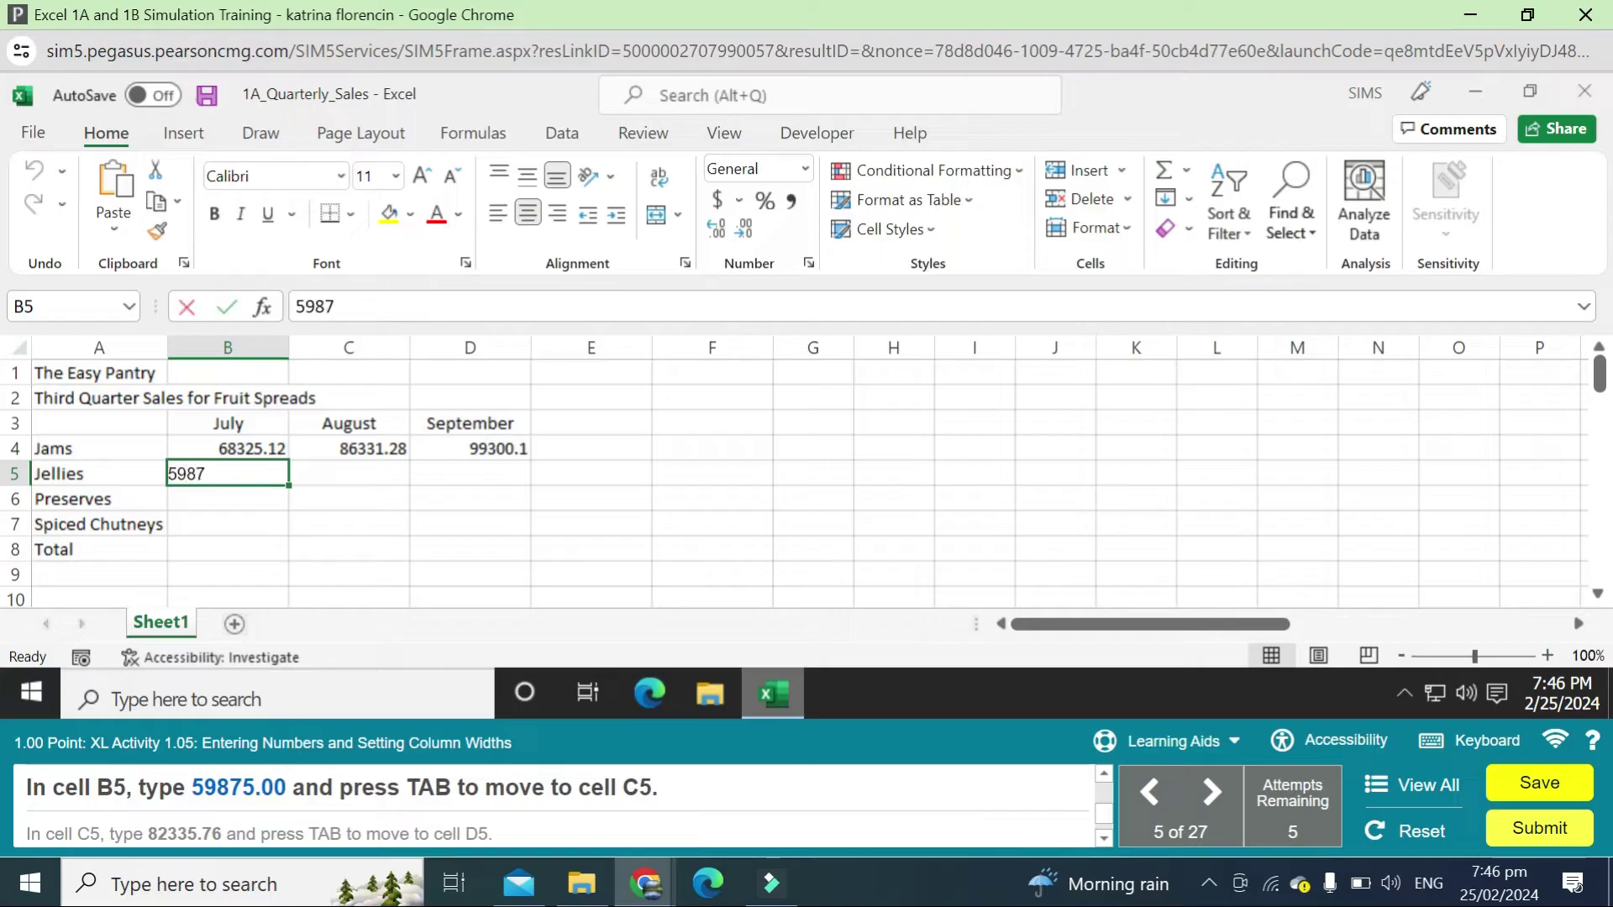
text(5.00)
key(Tab)
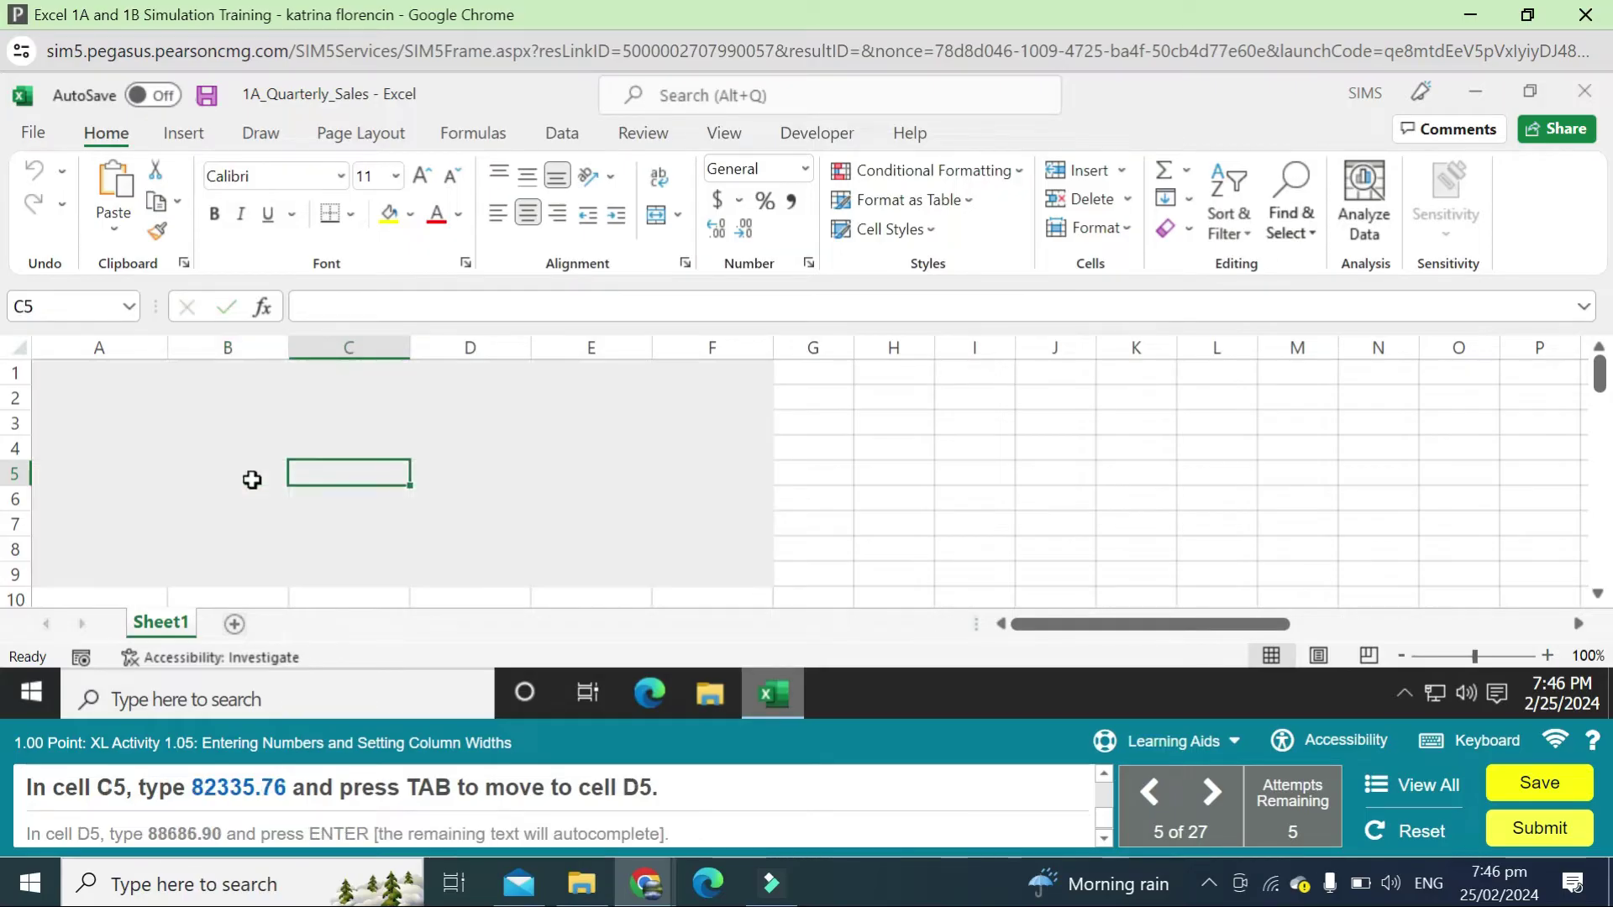
Enter the remaining Jellies sales figures: 82335.76 for August in C5 and 88686.90 for September in D5.
text(82335.76)
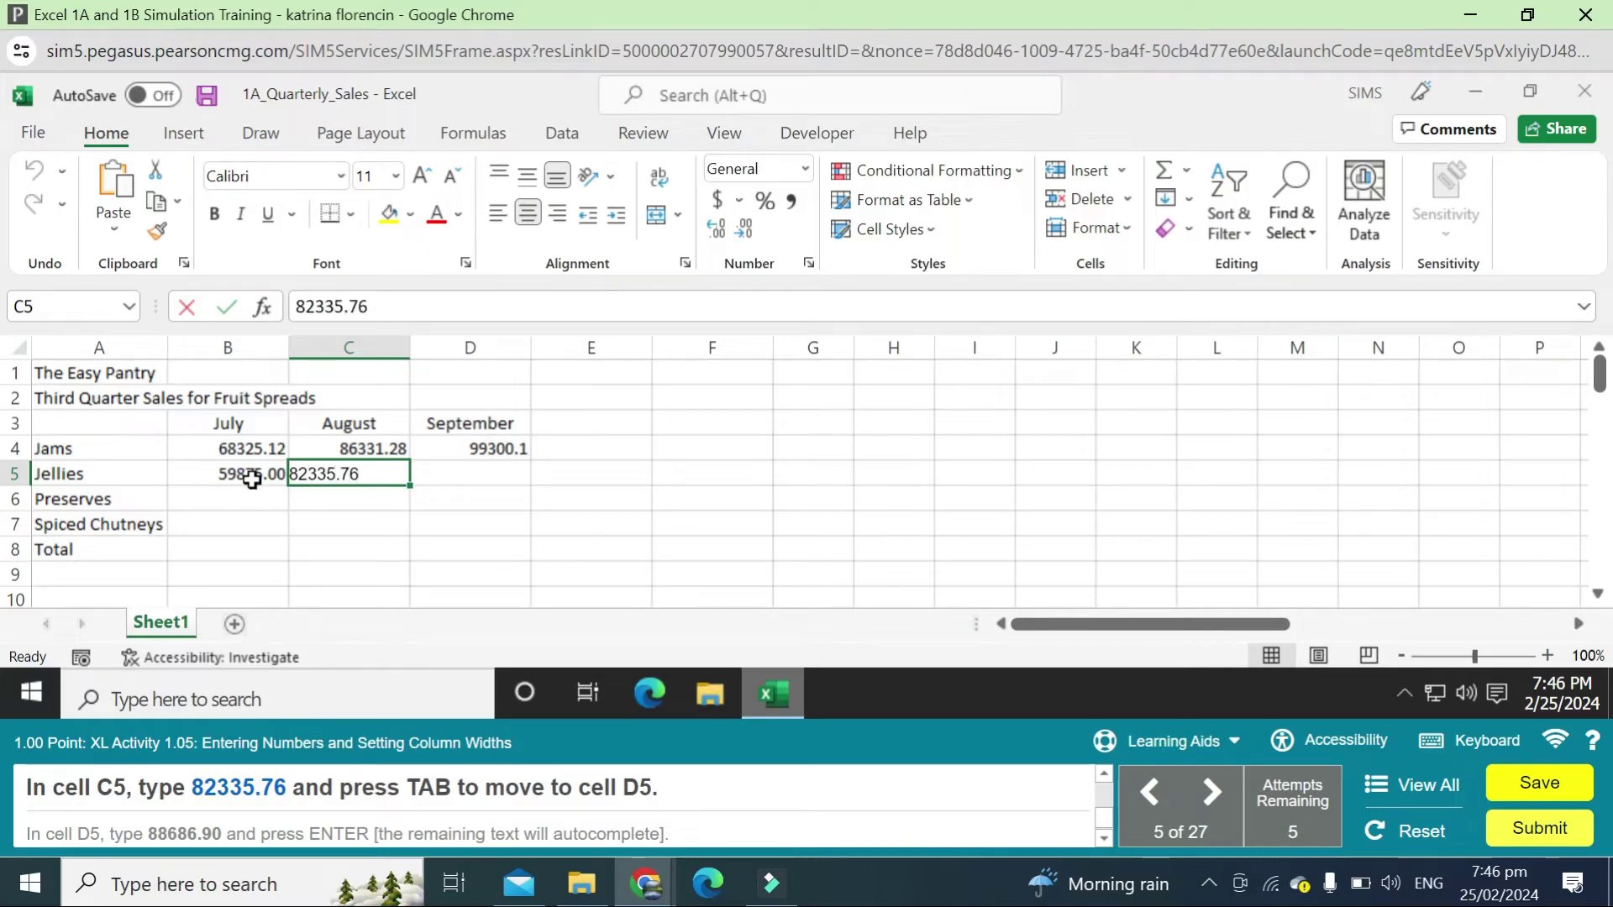
key(Tab)
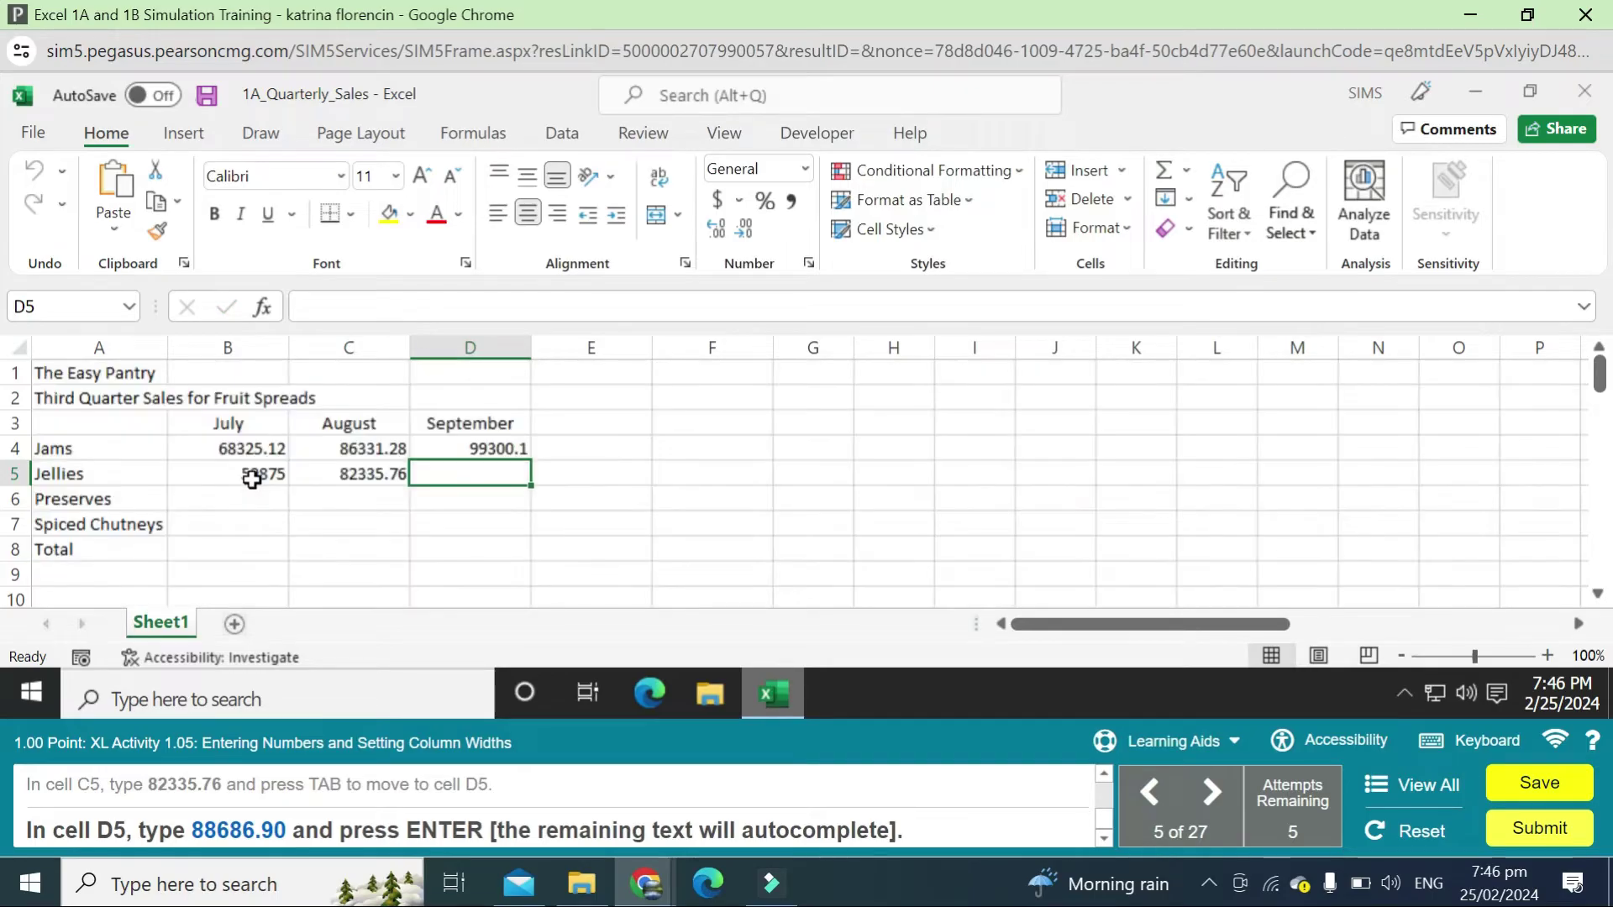
text(88686)
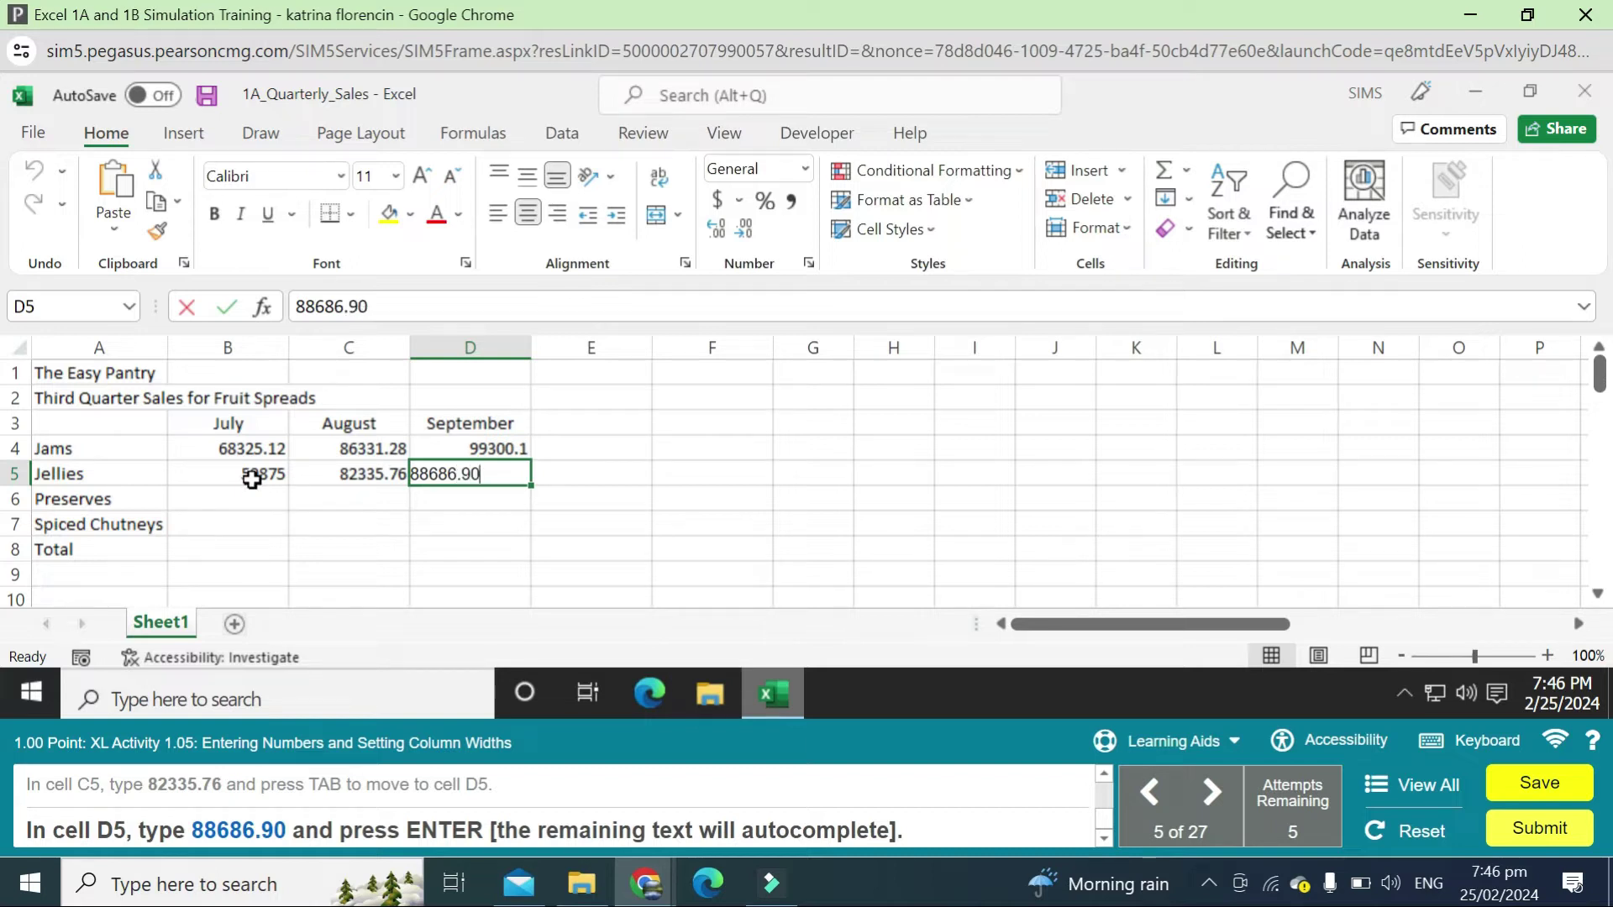
text(.90)
key(Return)
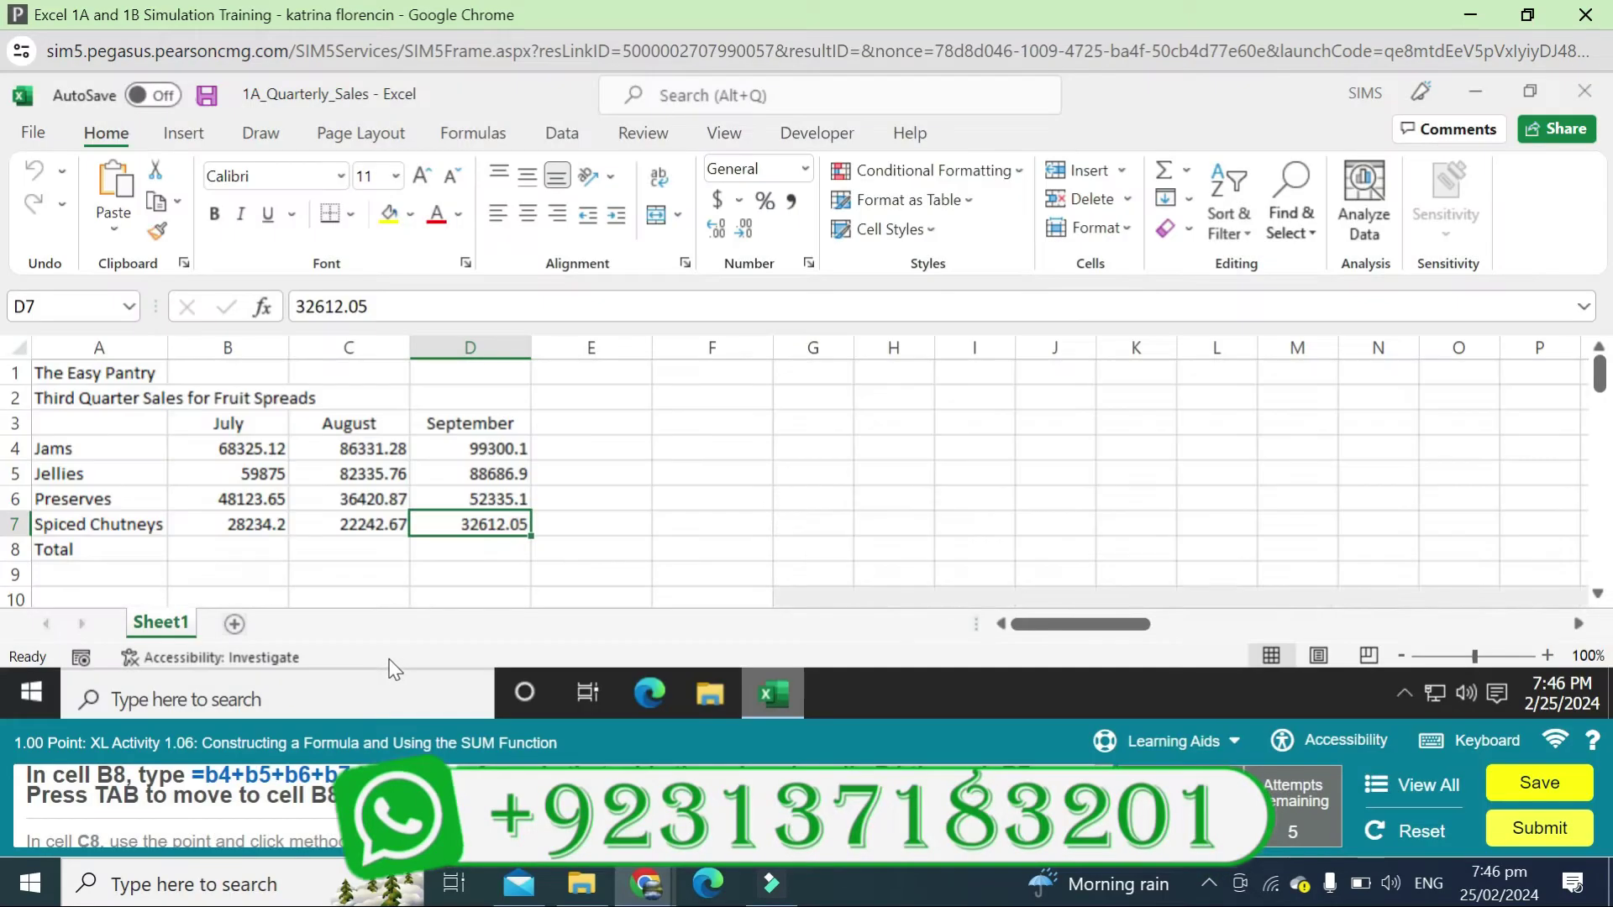
Enter the formula =B4+b5+b6+b7 in cell B8 to total the July sales.
click(255, 549)
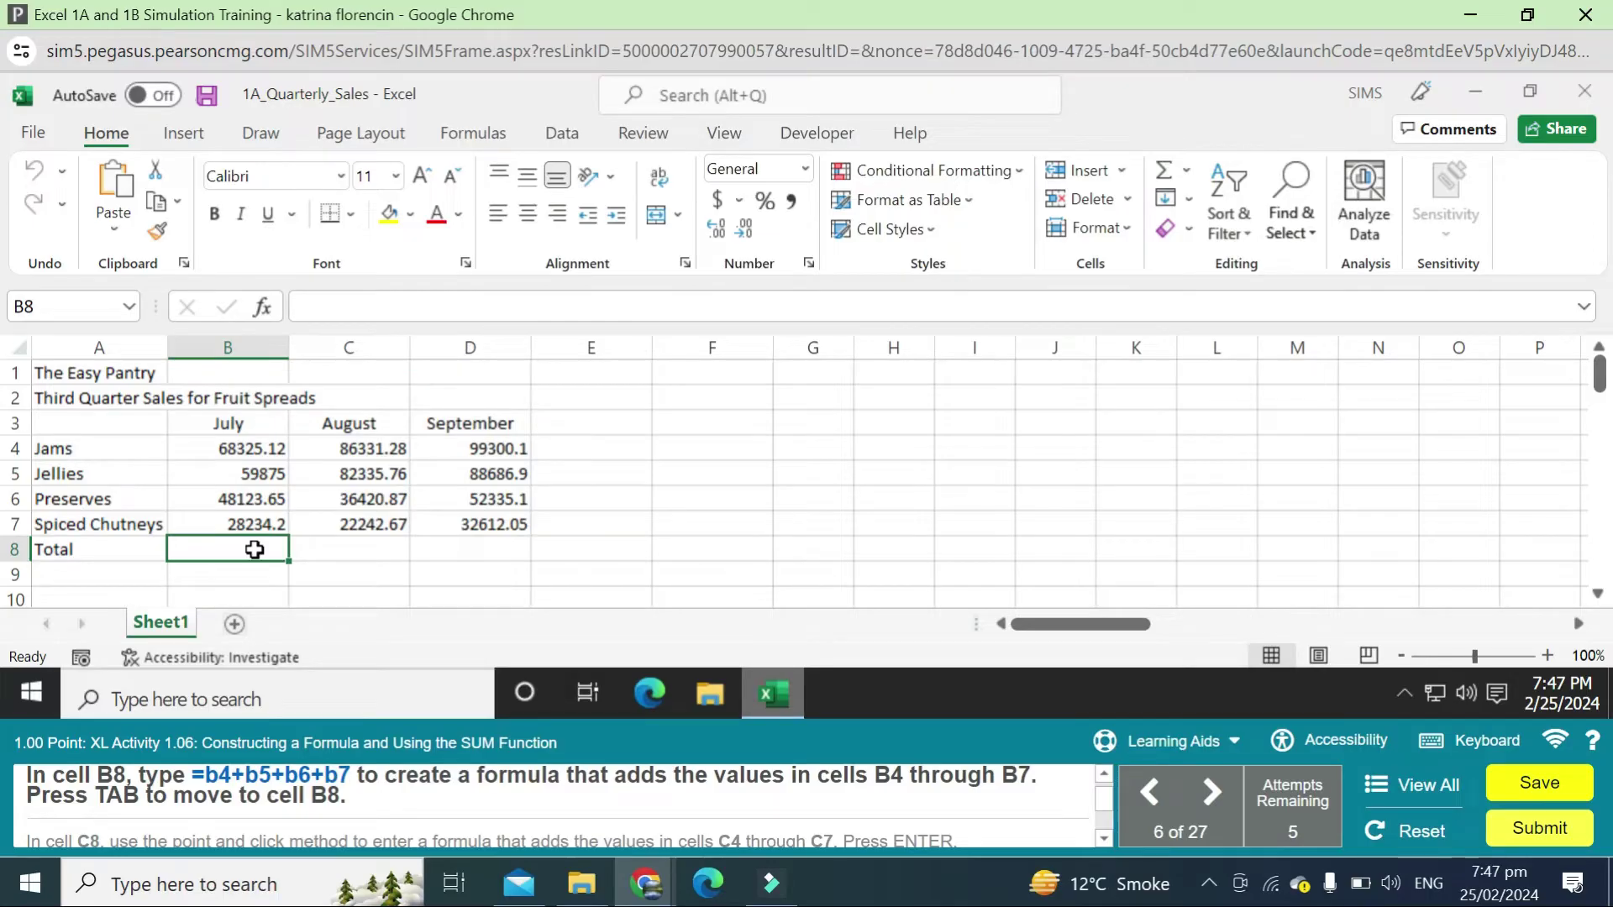
text(=)
click(232, 449)
text(+)
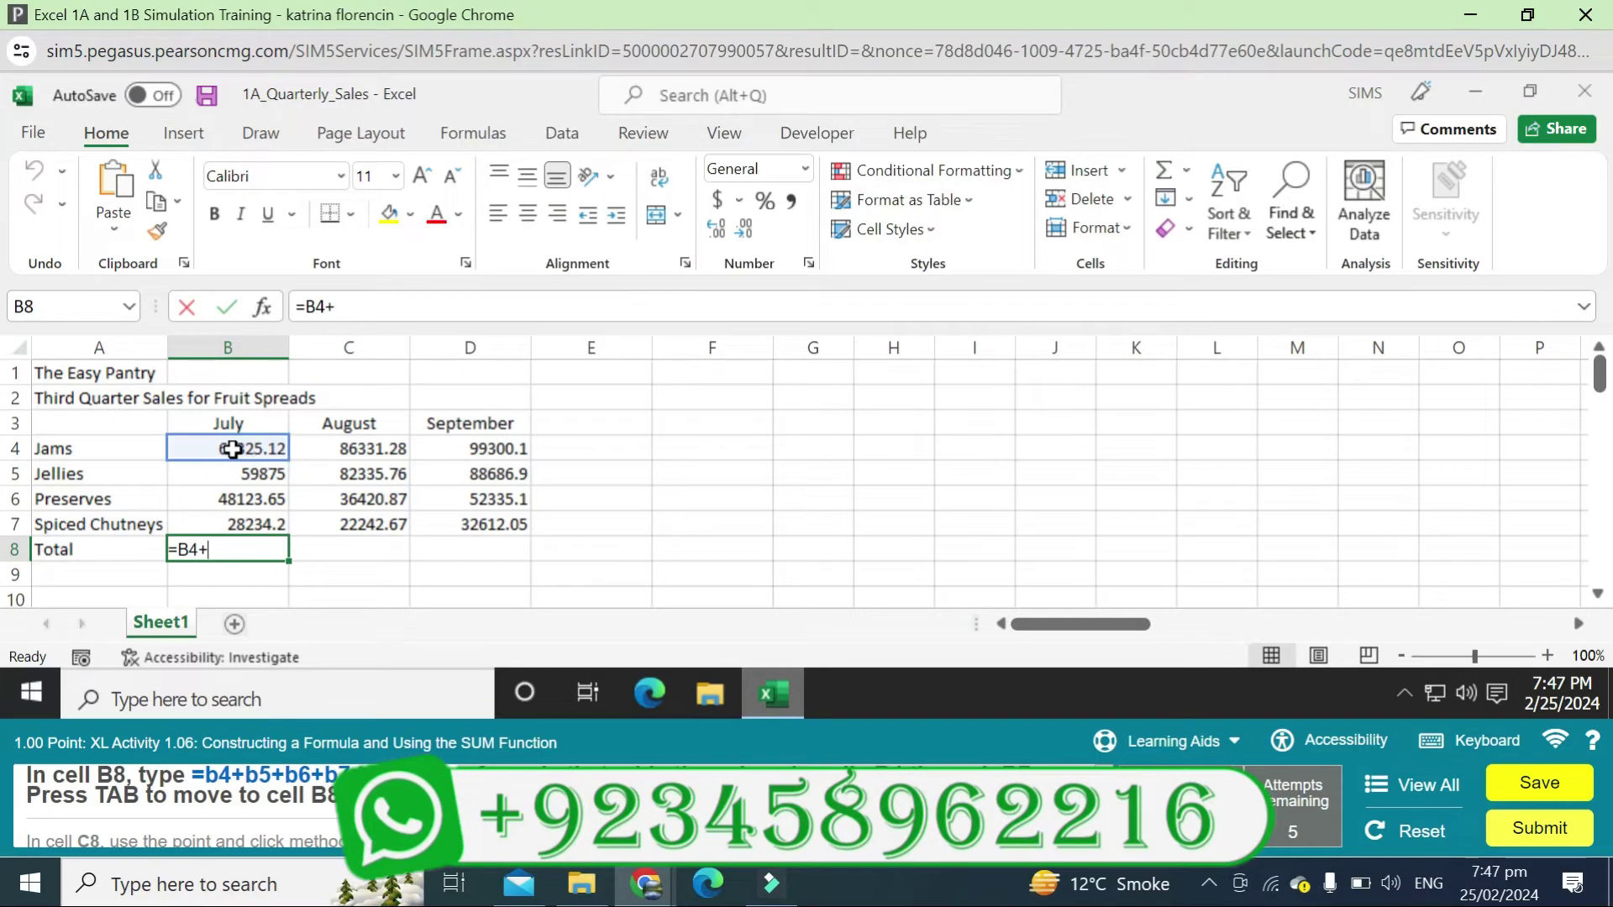
text(b5)
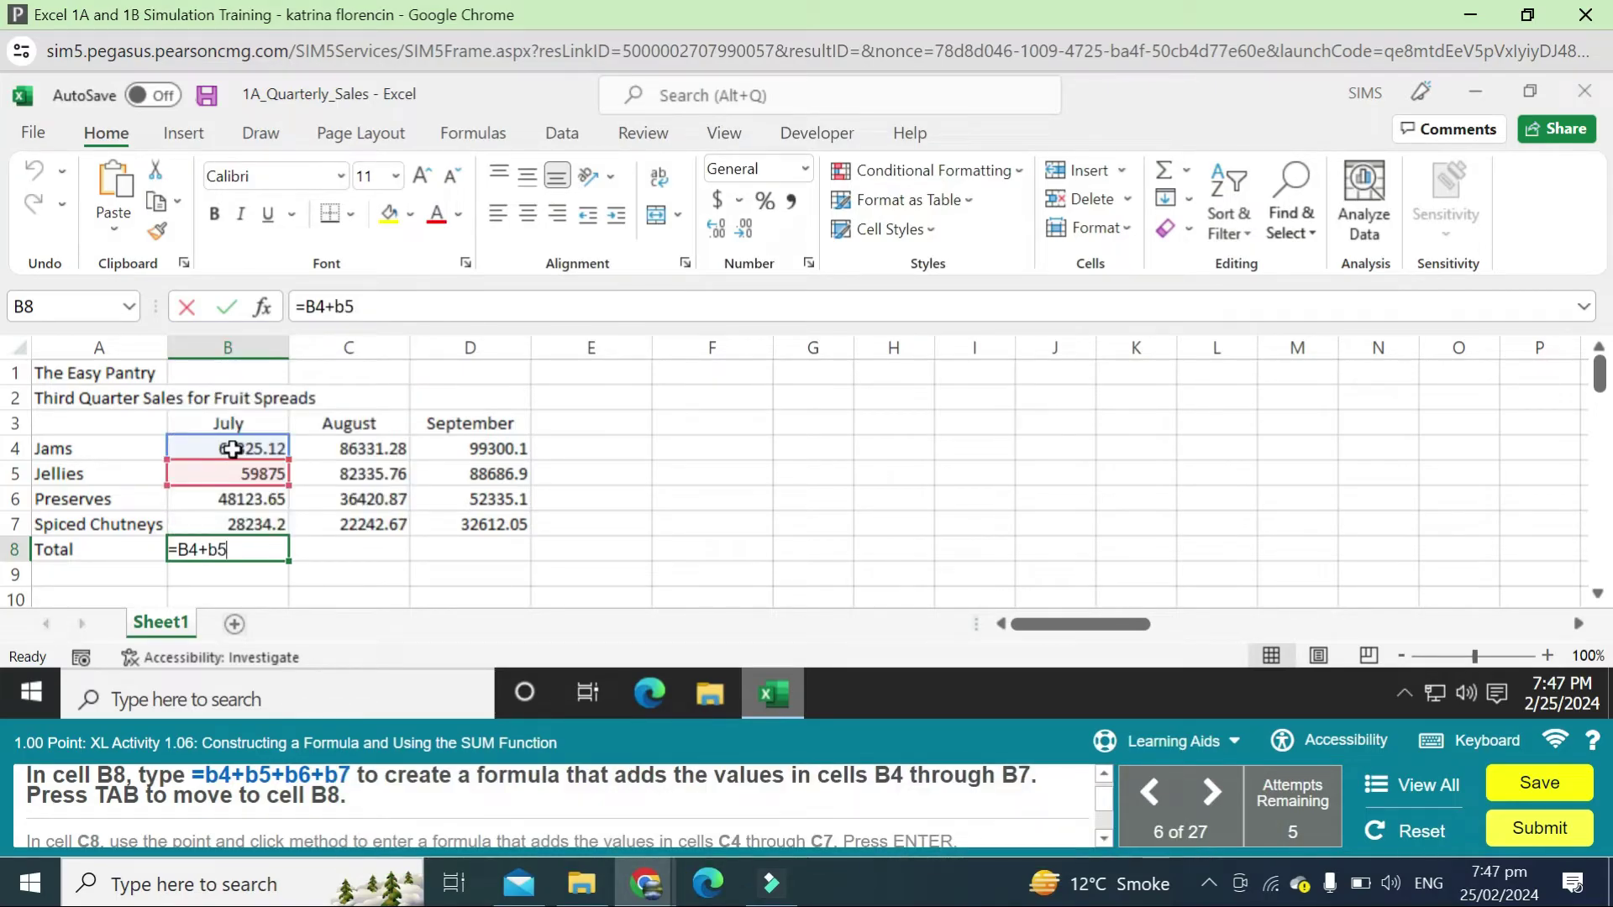
text(+b6+b7)
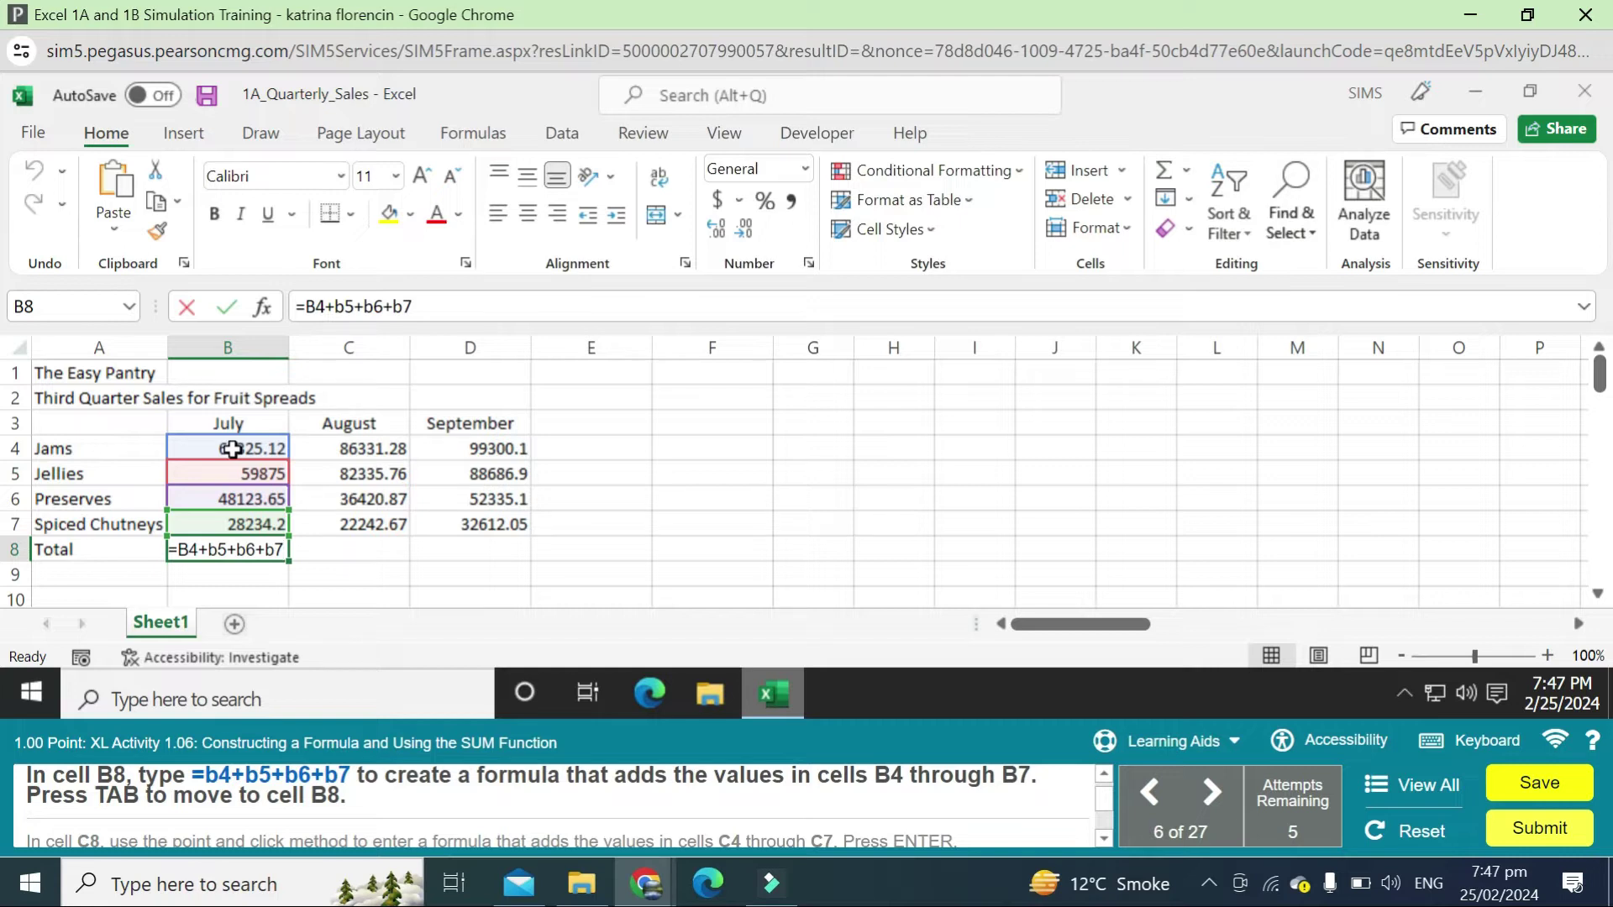
key(Tab)
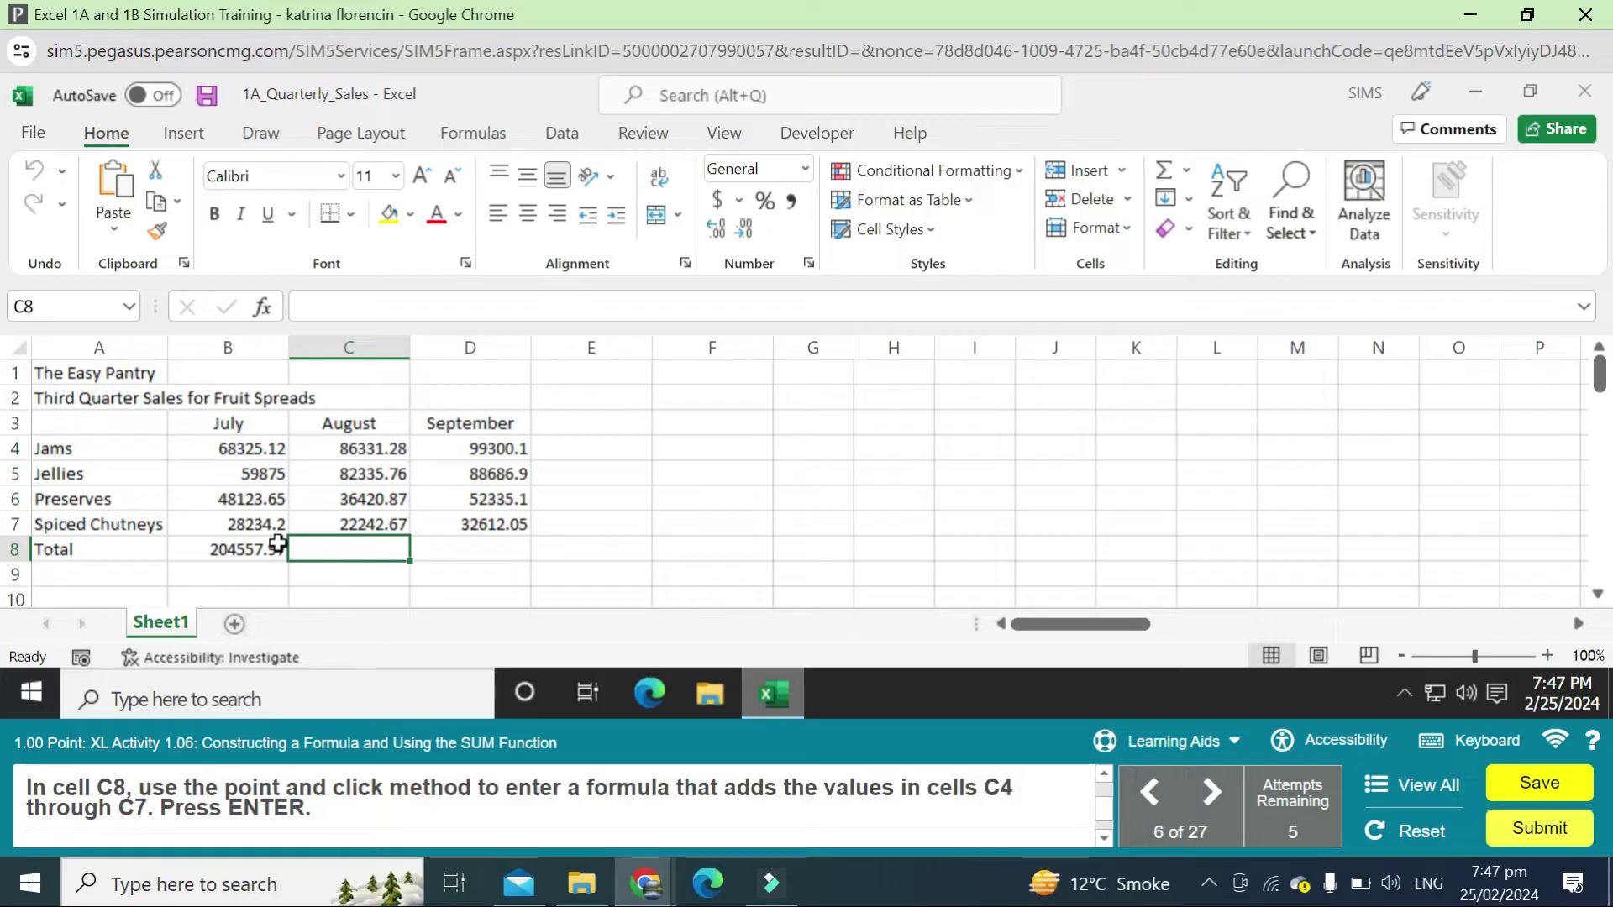
Total the August sales in cell C8 with a Sum formula covering C4 through C7.
click(278, 544)
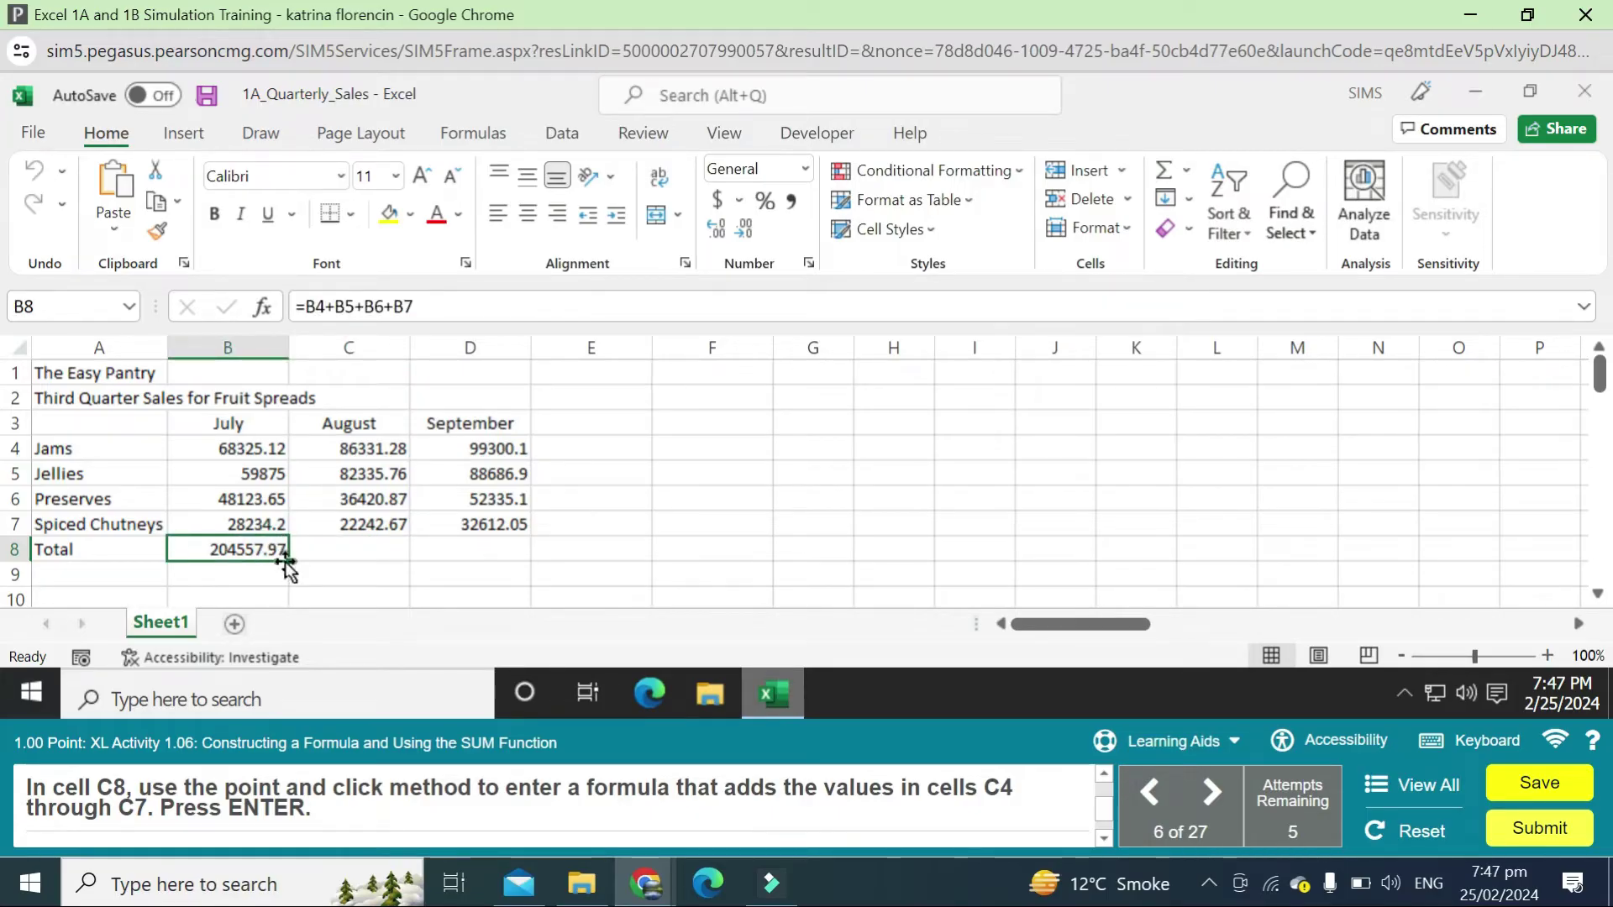
click(288, 559)
click(371, 542)
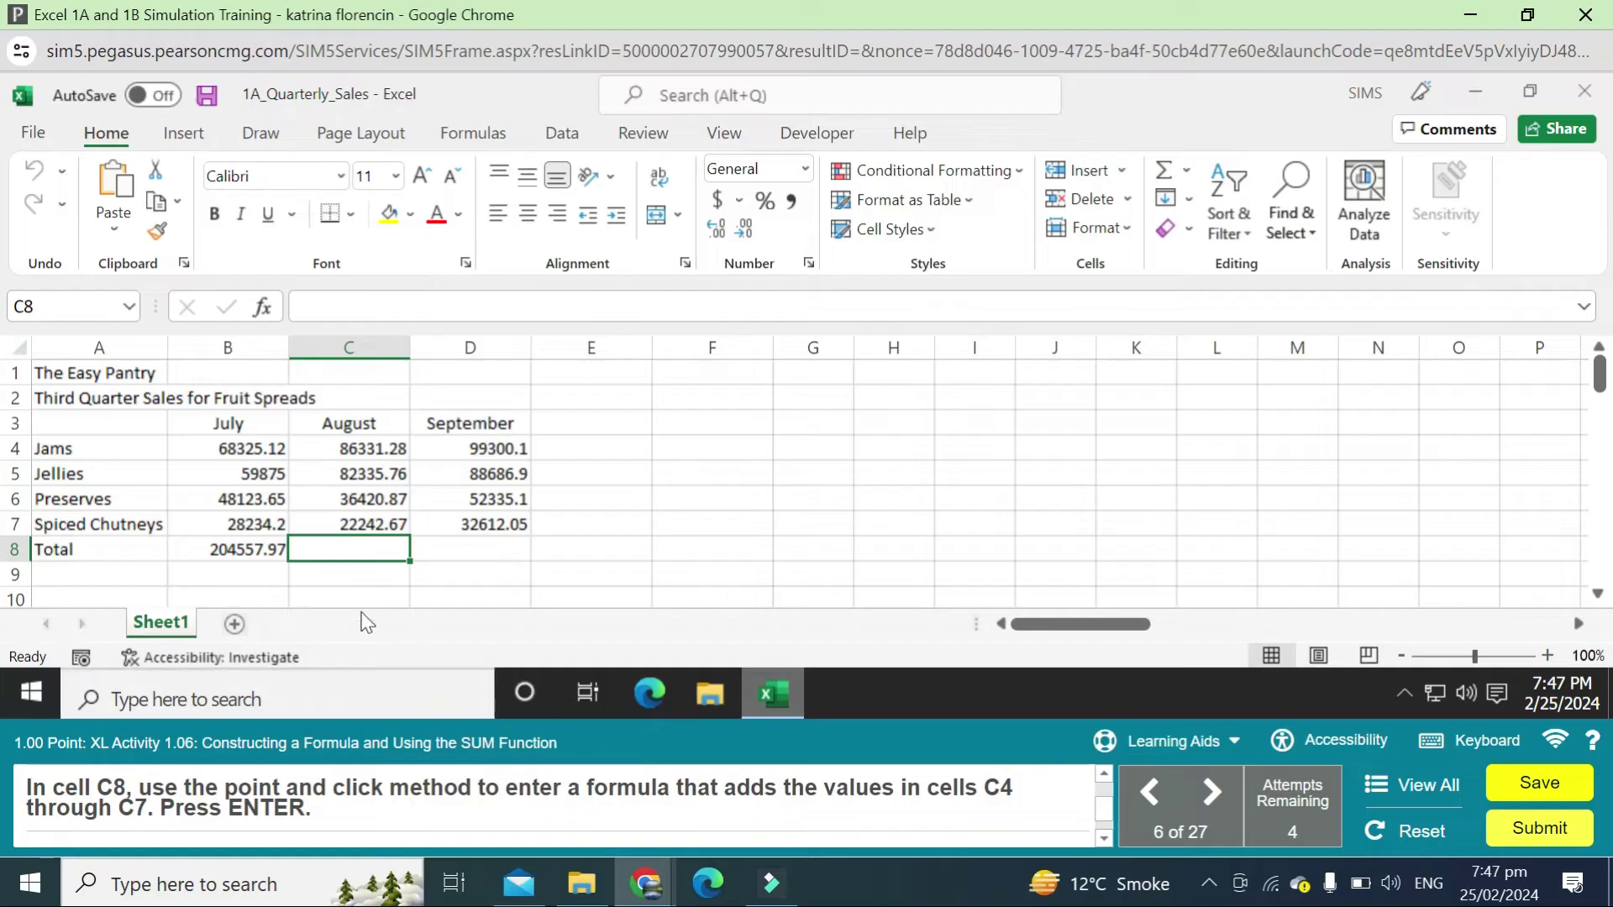
click(1187, 178)
click(1204, 203)
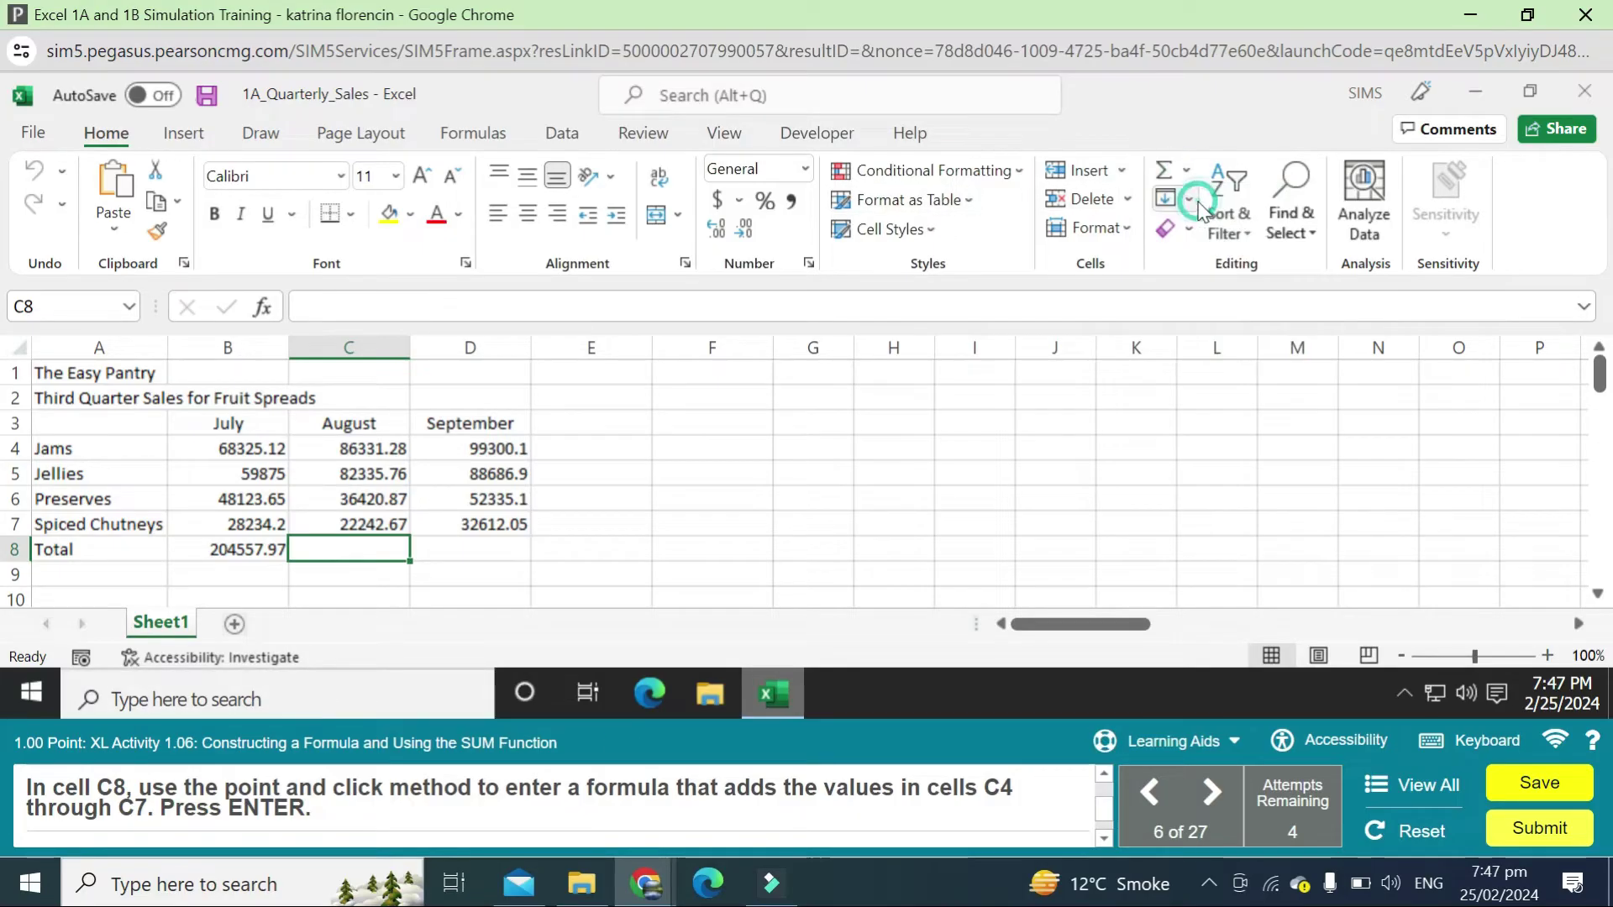
key(Return)
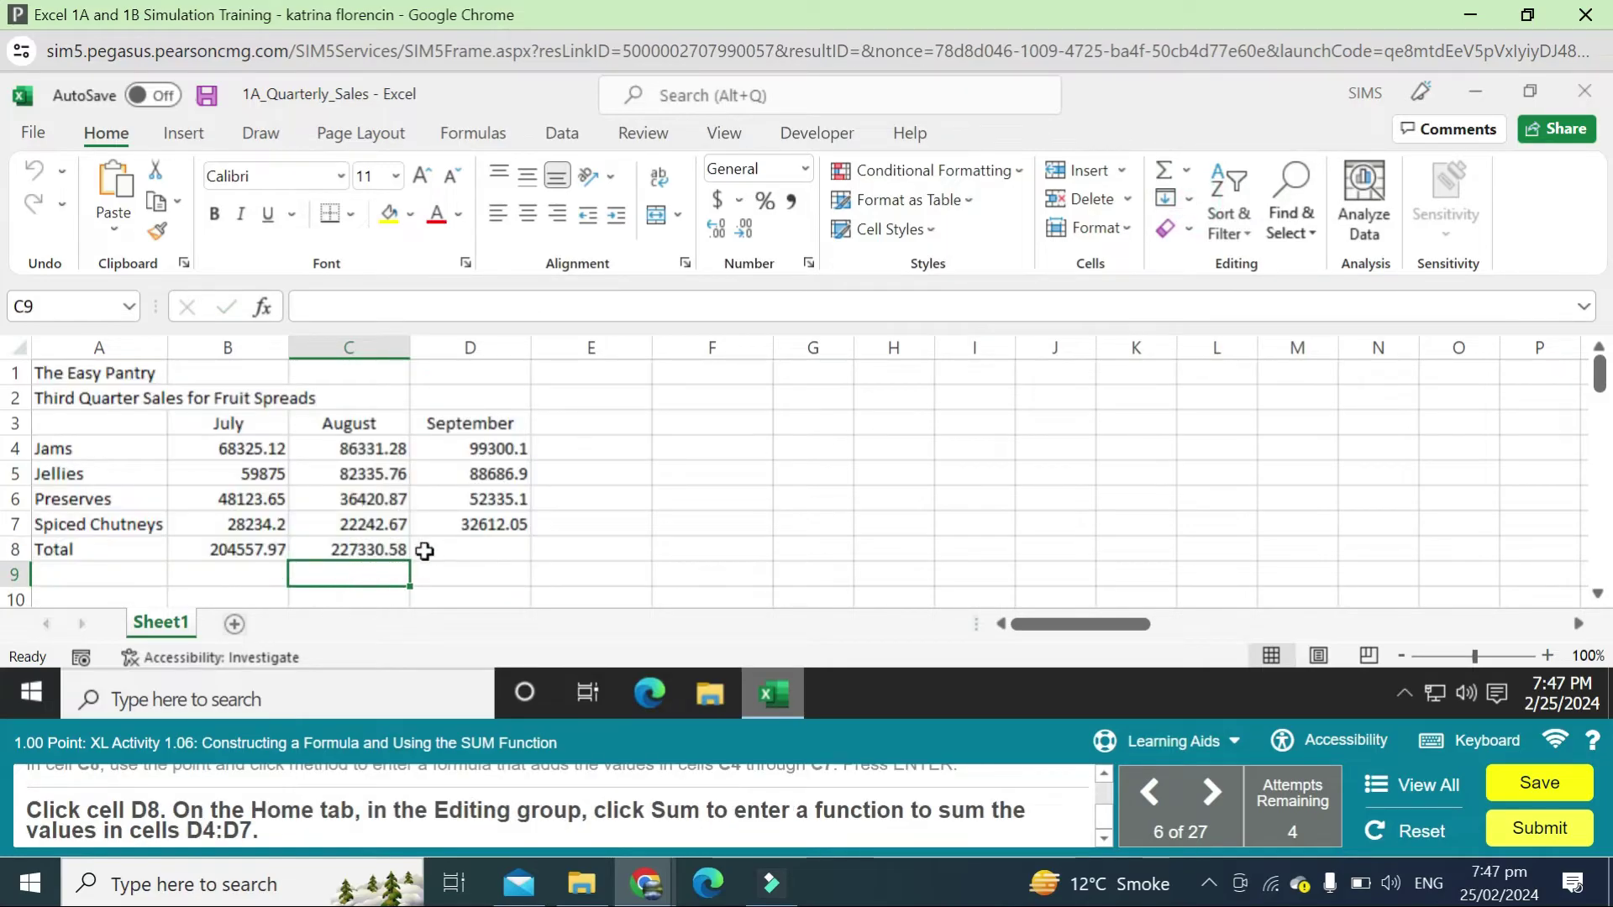
Total the September sales in cell D8 with the function =SUM(D4:D7).
click(453, 548)
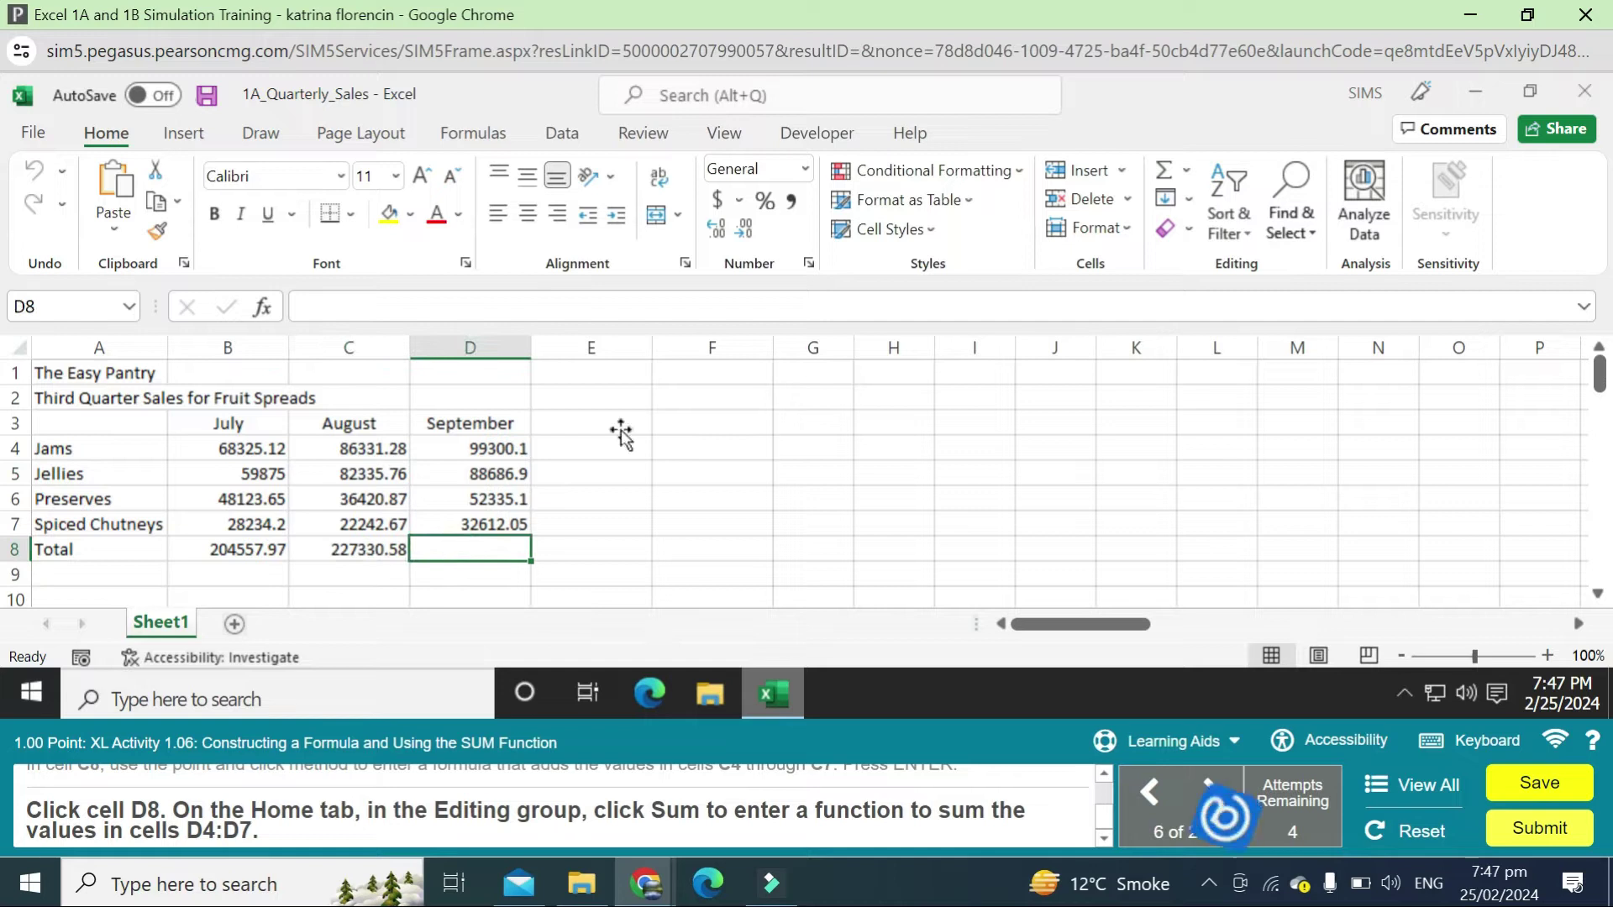
click(1189, 173)
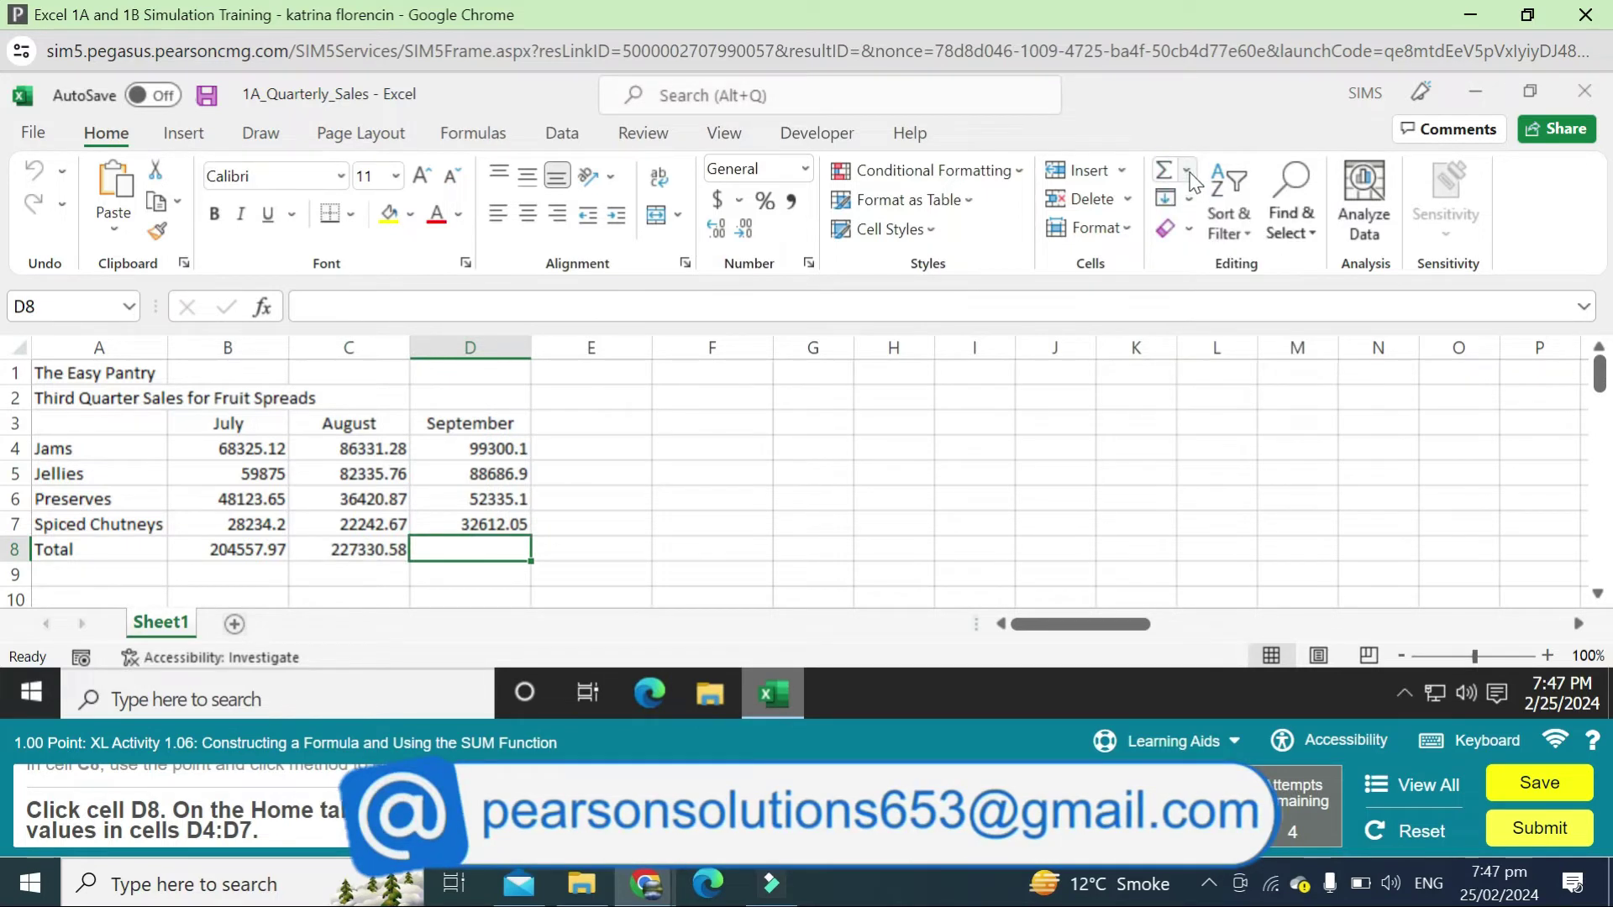
click(1198, 199)
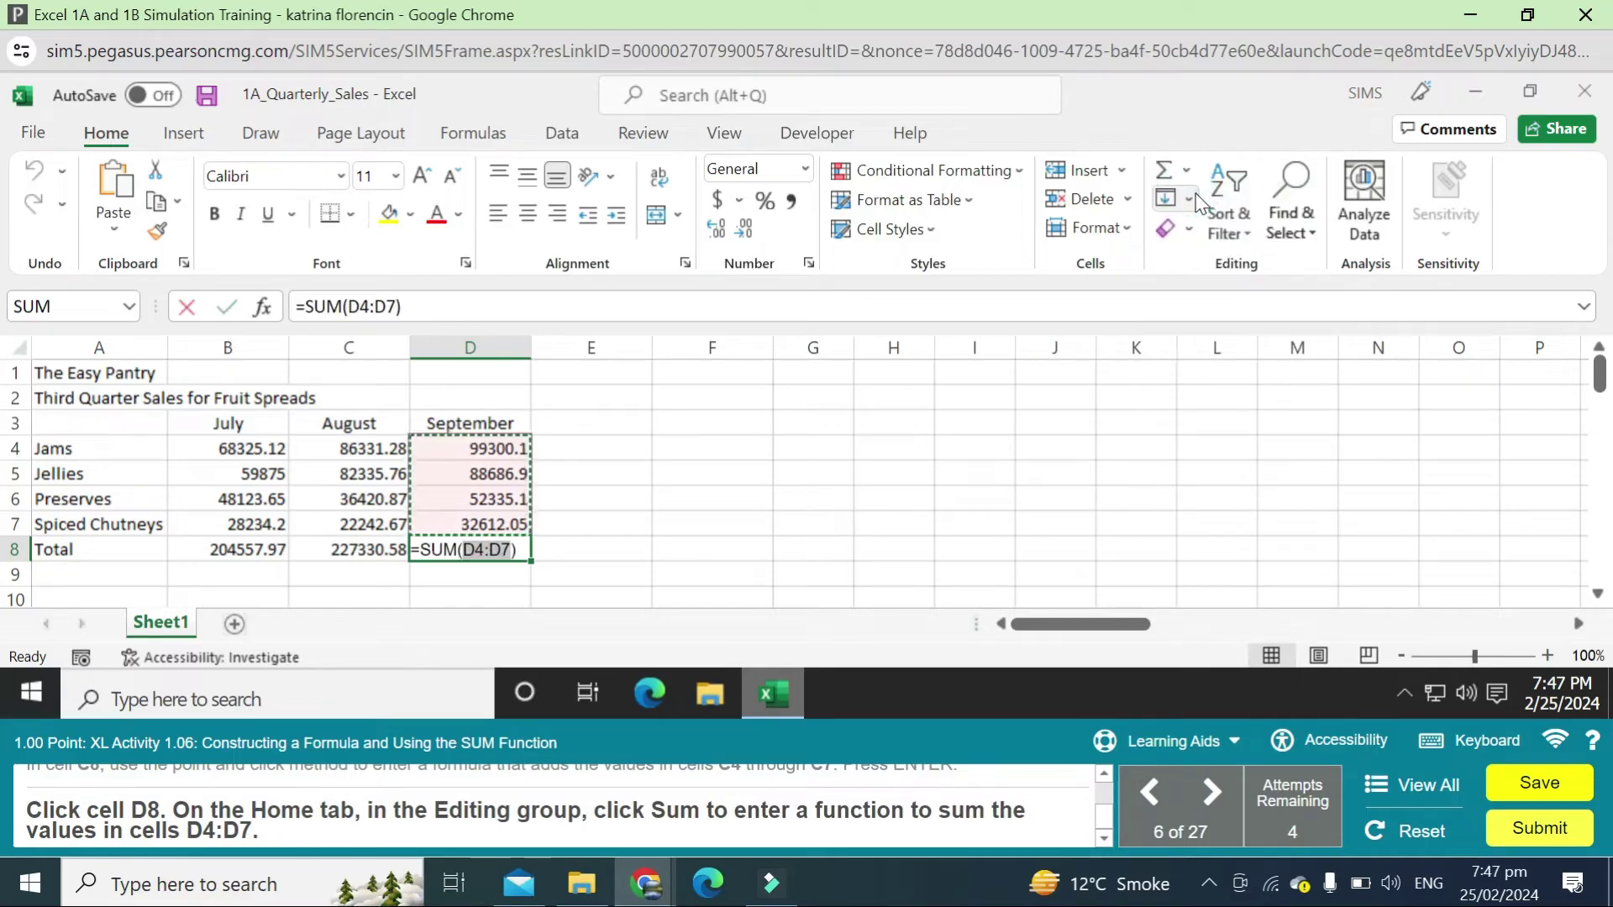
key(Return)
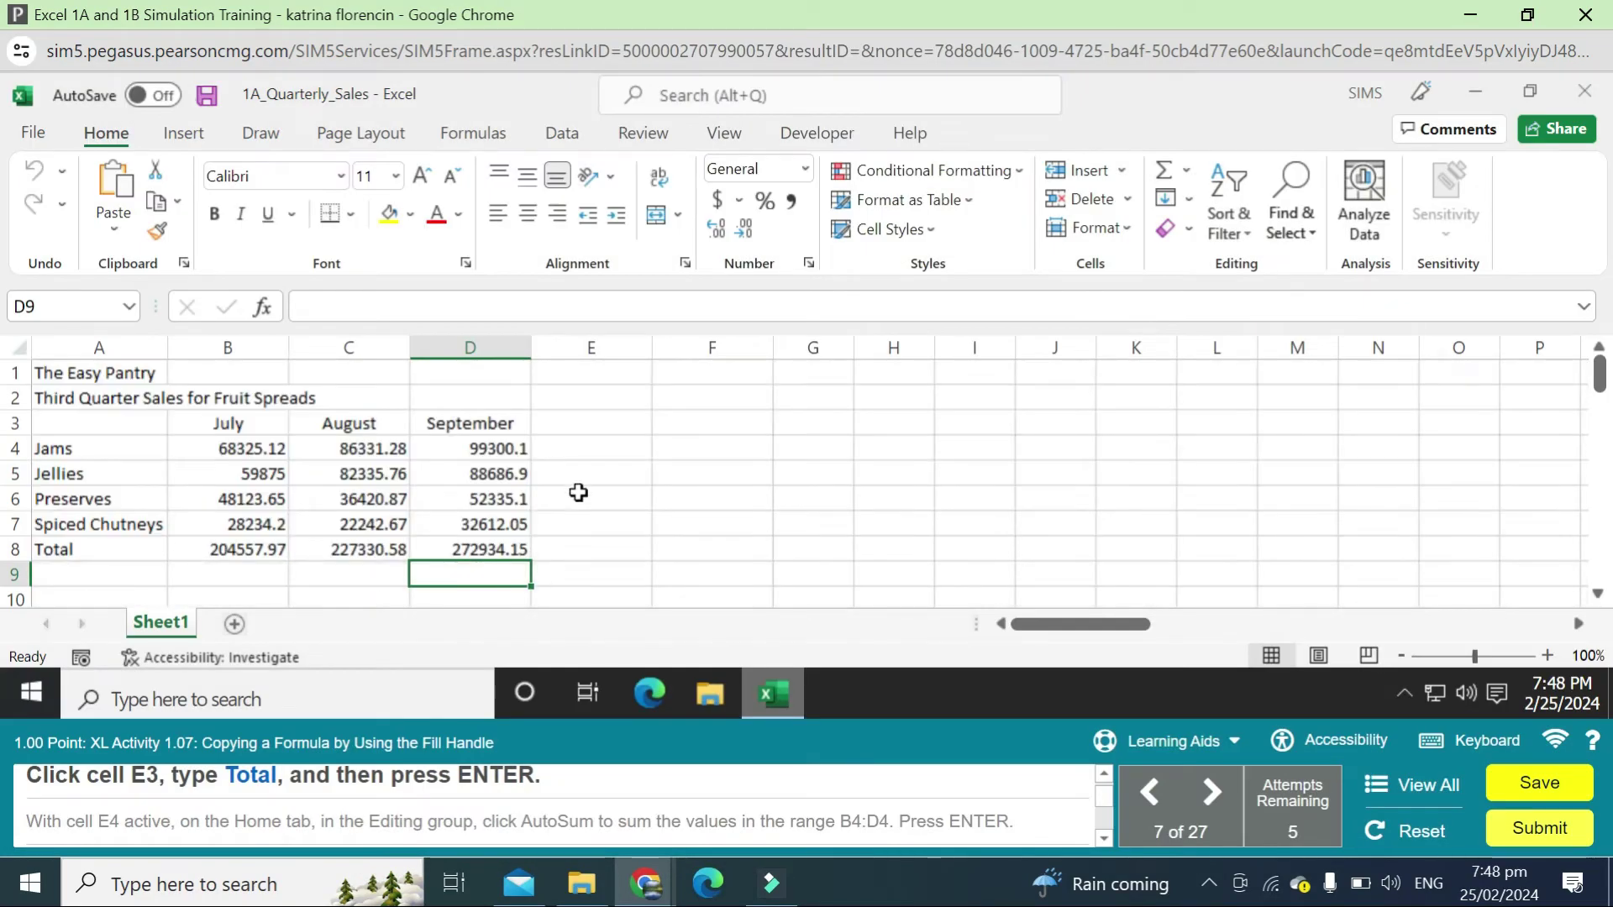
Enter Total as the column heading in cell E3.
click(579, 424)
text(Total)
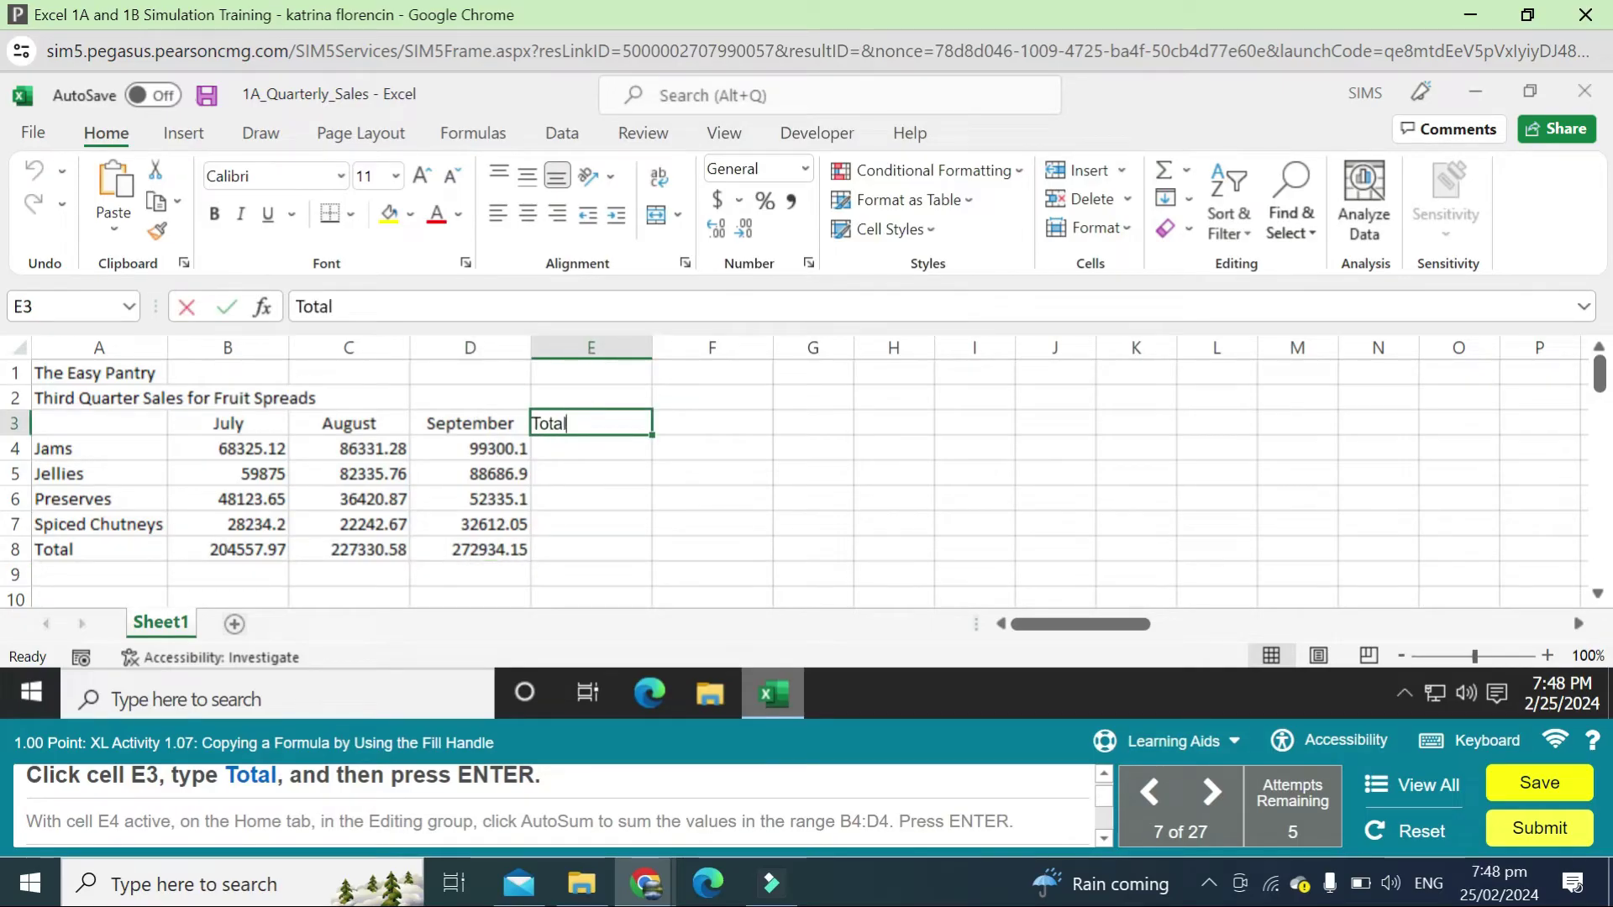
key(Return)
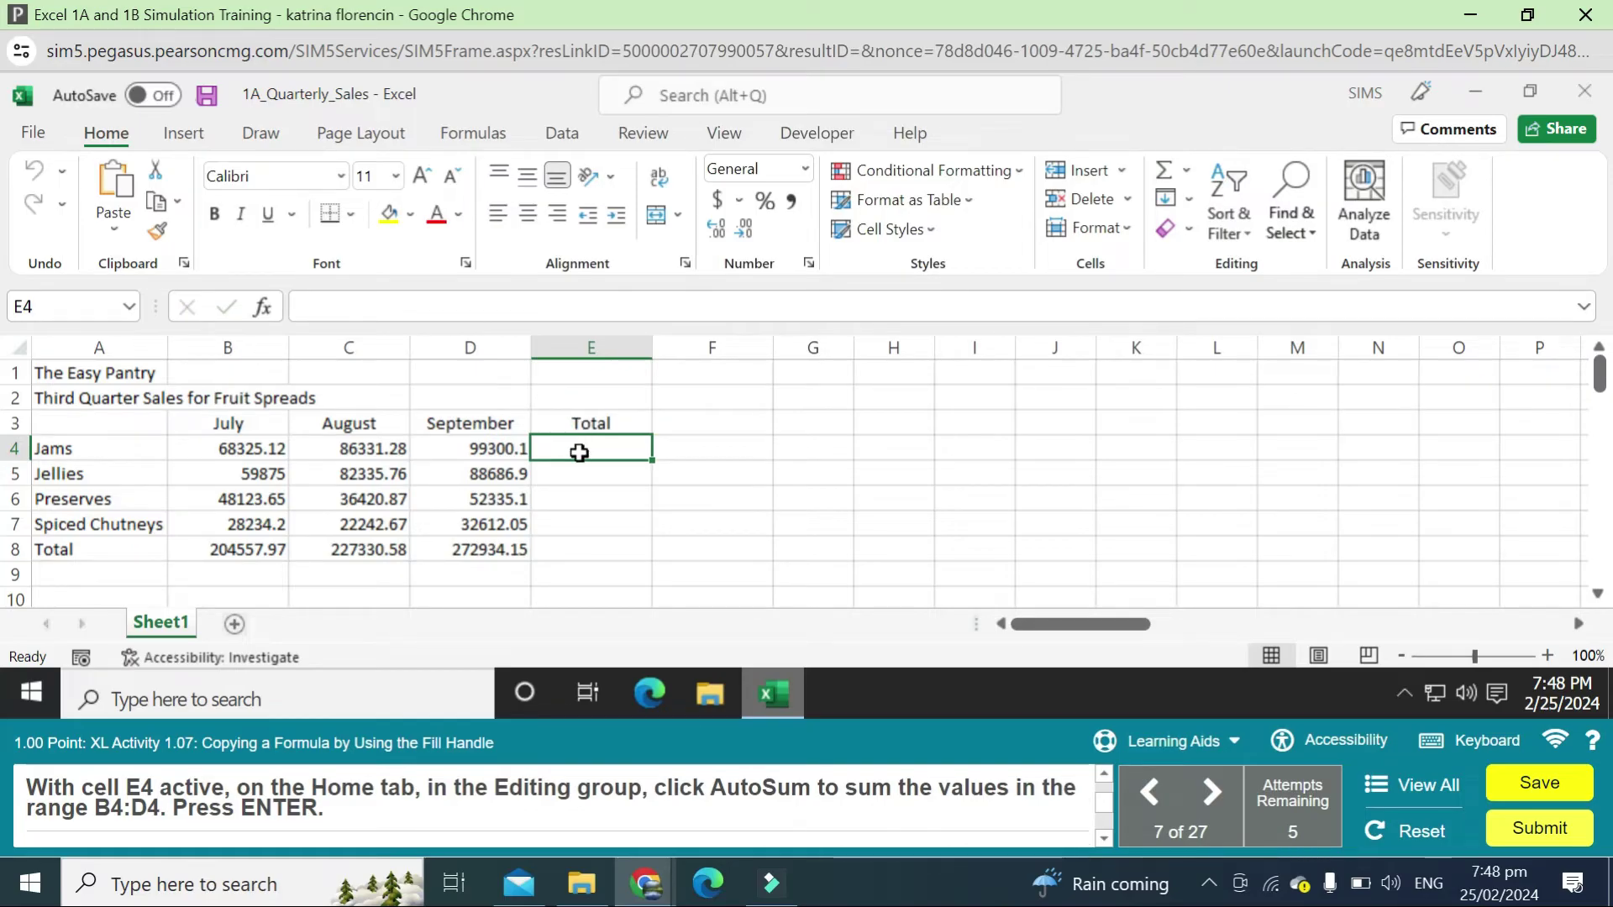
Sum the Jams row in E4 with =SUM(B4:D4) and fill the formula down through E5:E8.
click(1189, 172)
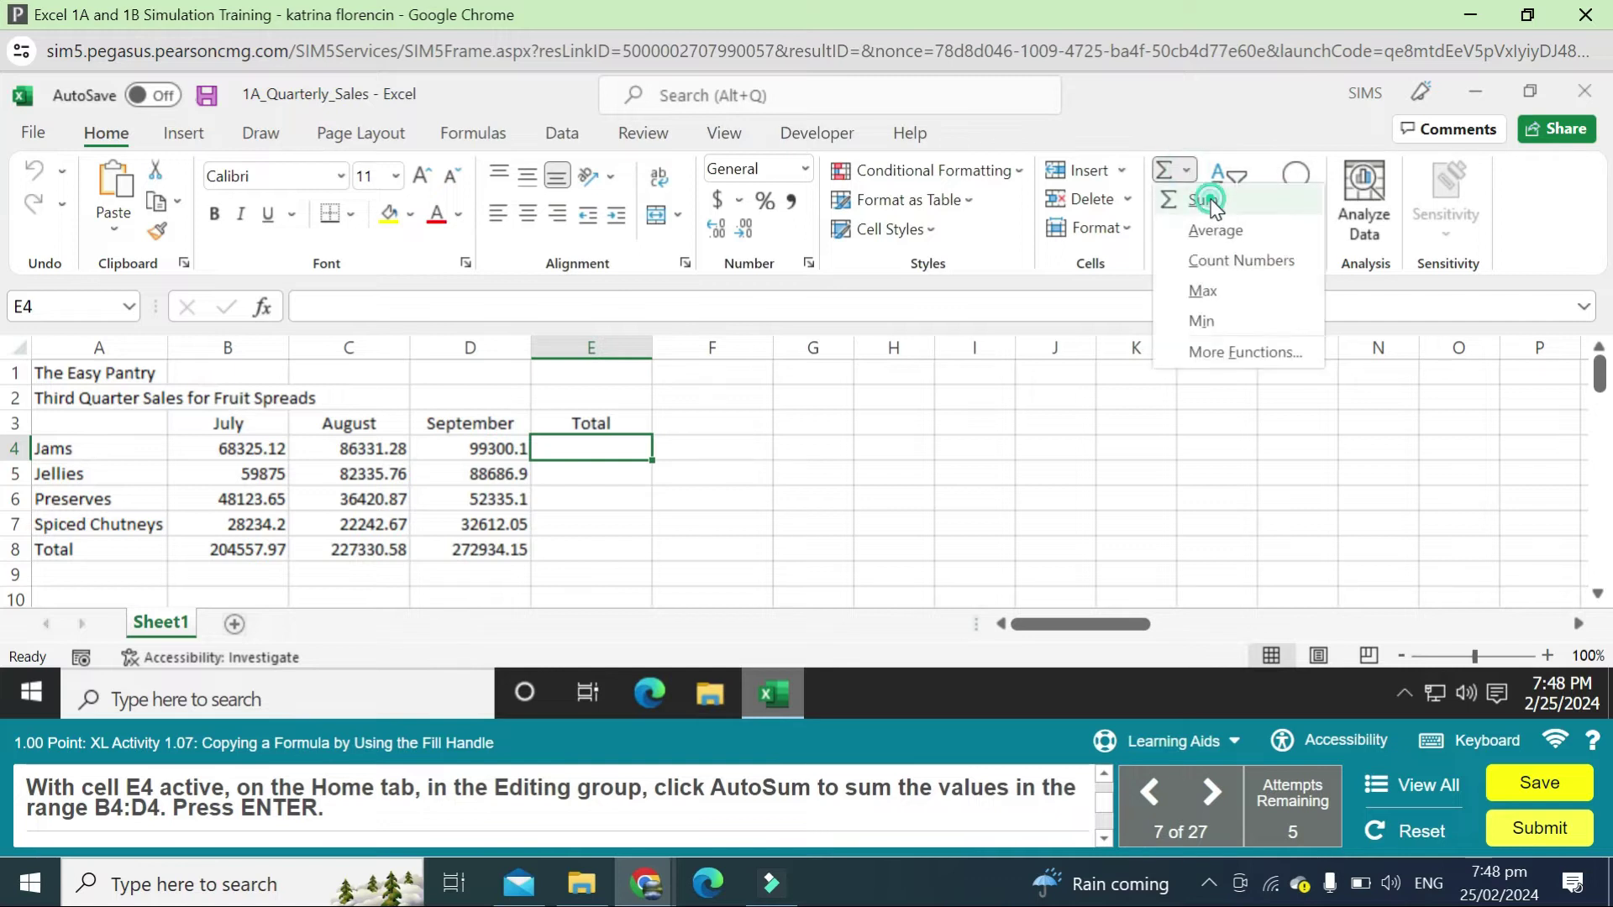
click(1207, 202)
key(Return)
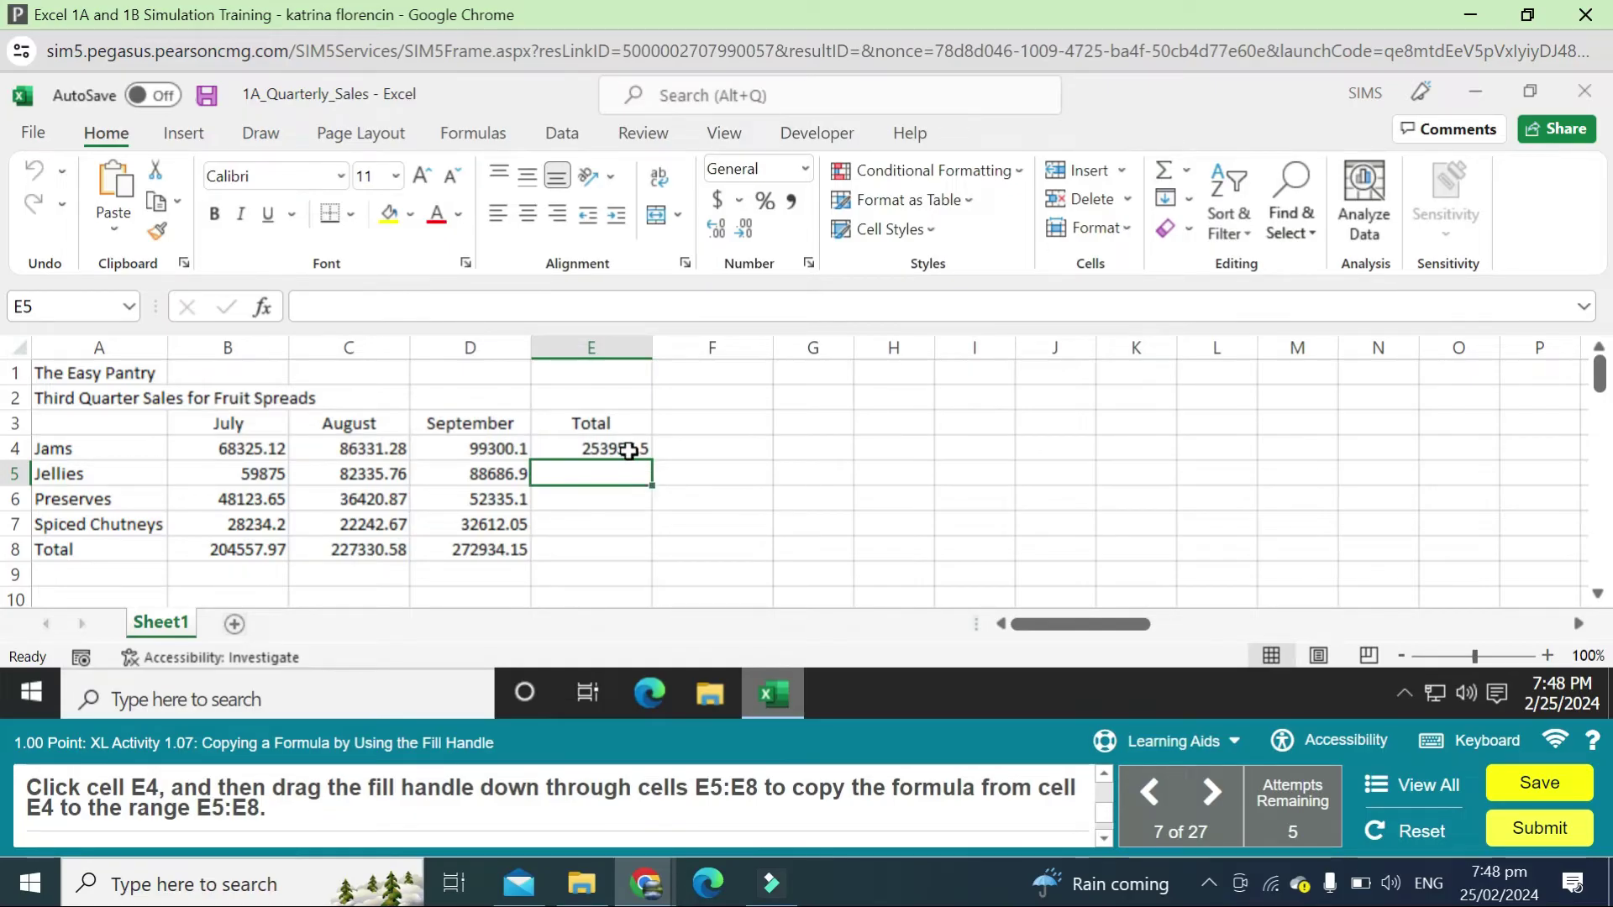
click(628, 451)
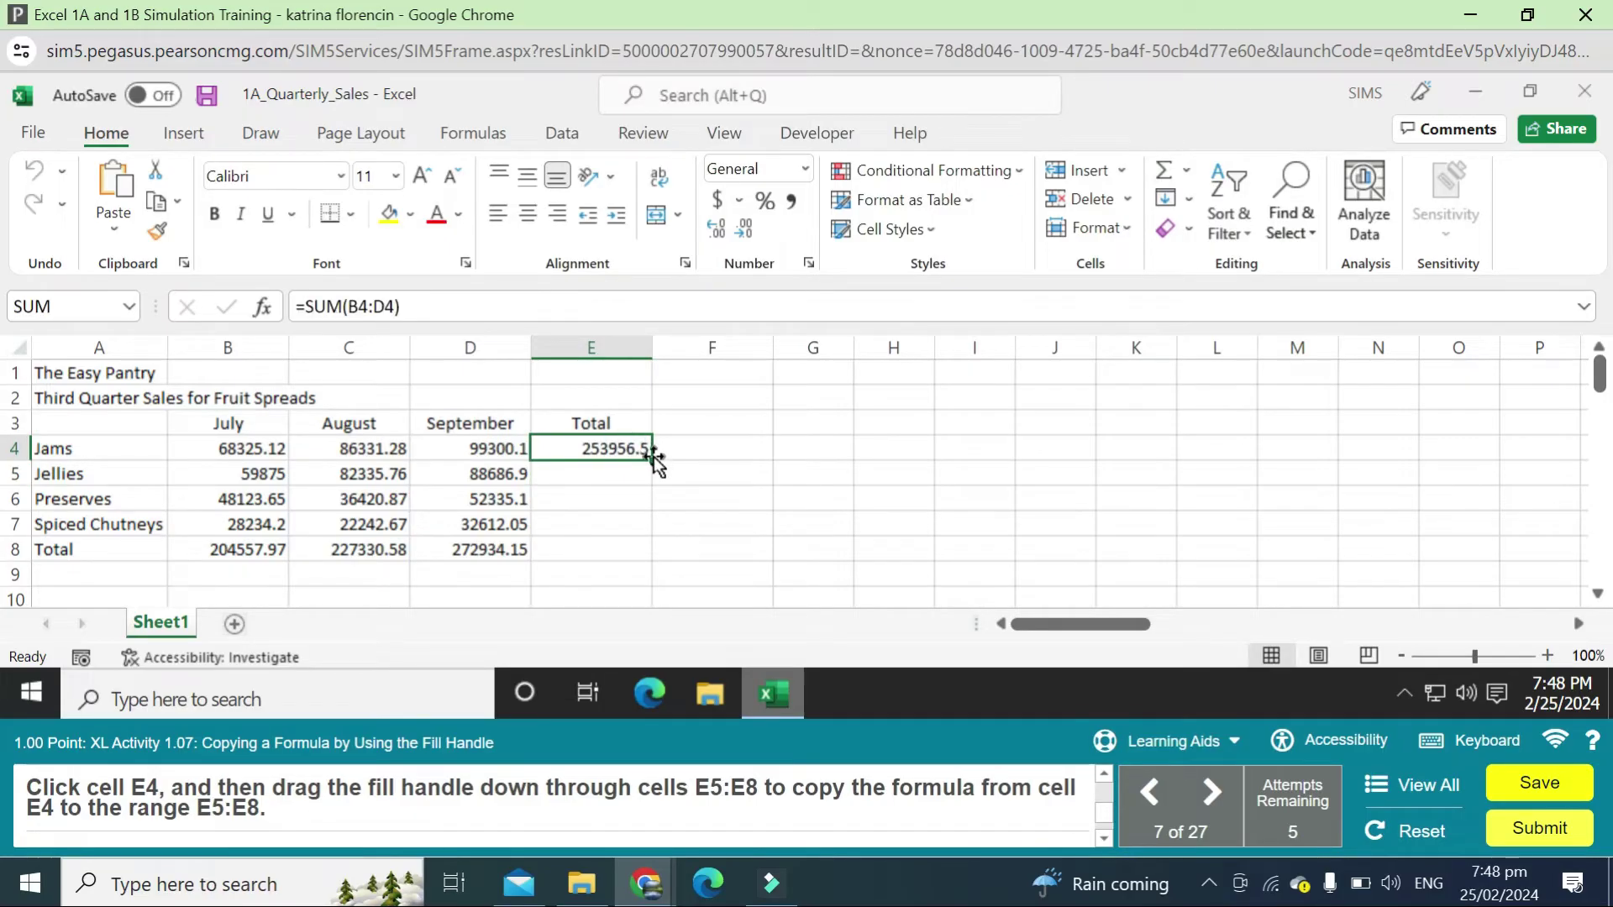
drag(654, 460, 642, 550)
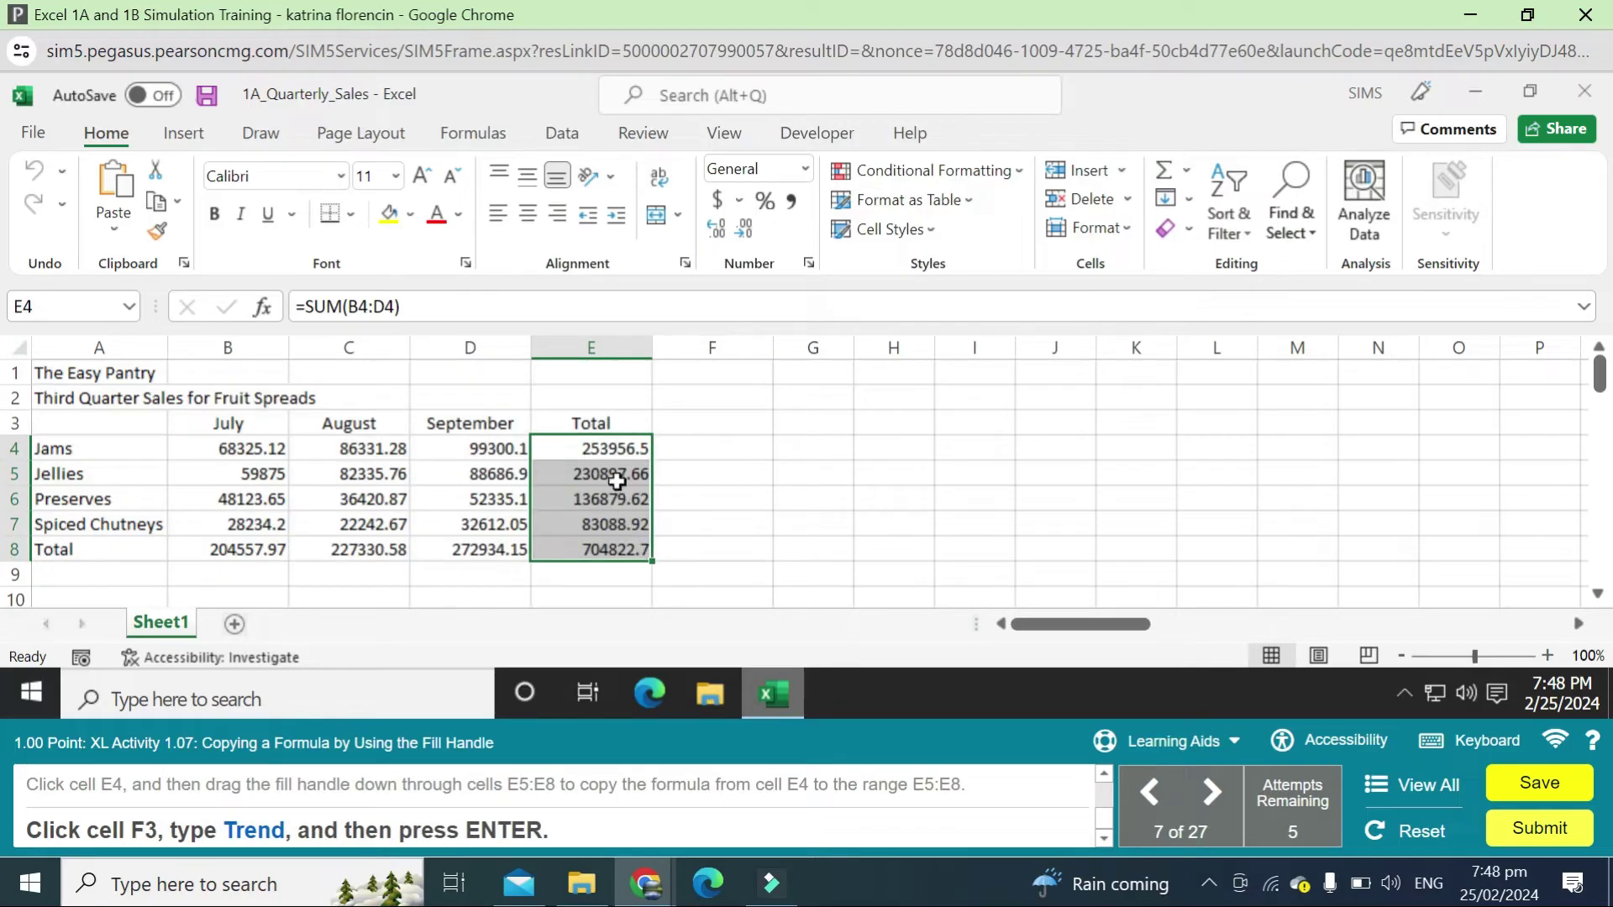
Enter Trend as the column heading in cell F3.
click(700, 426)
text(Trend)
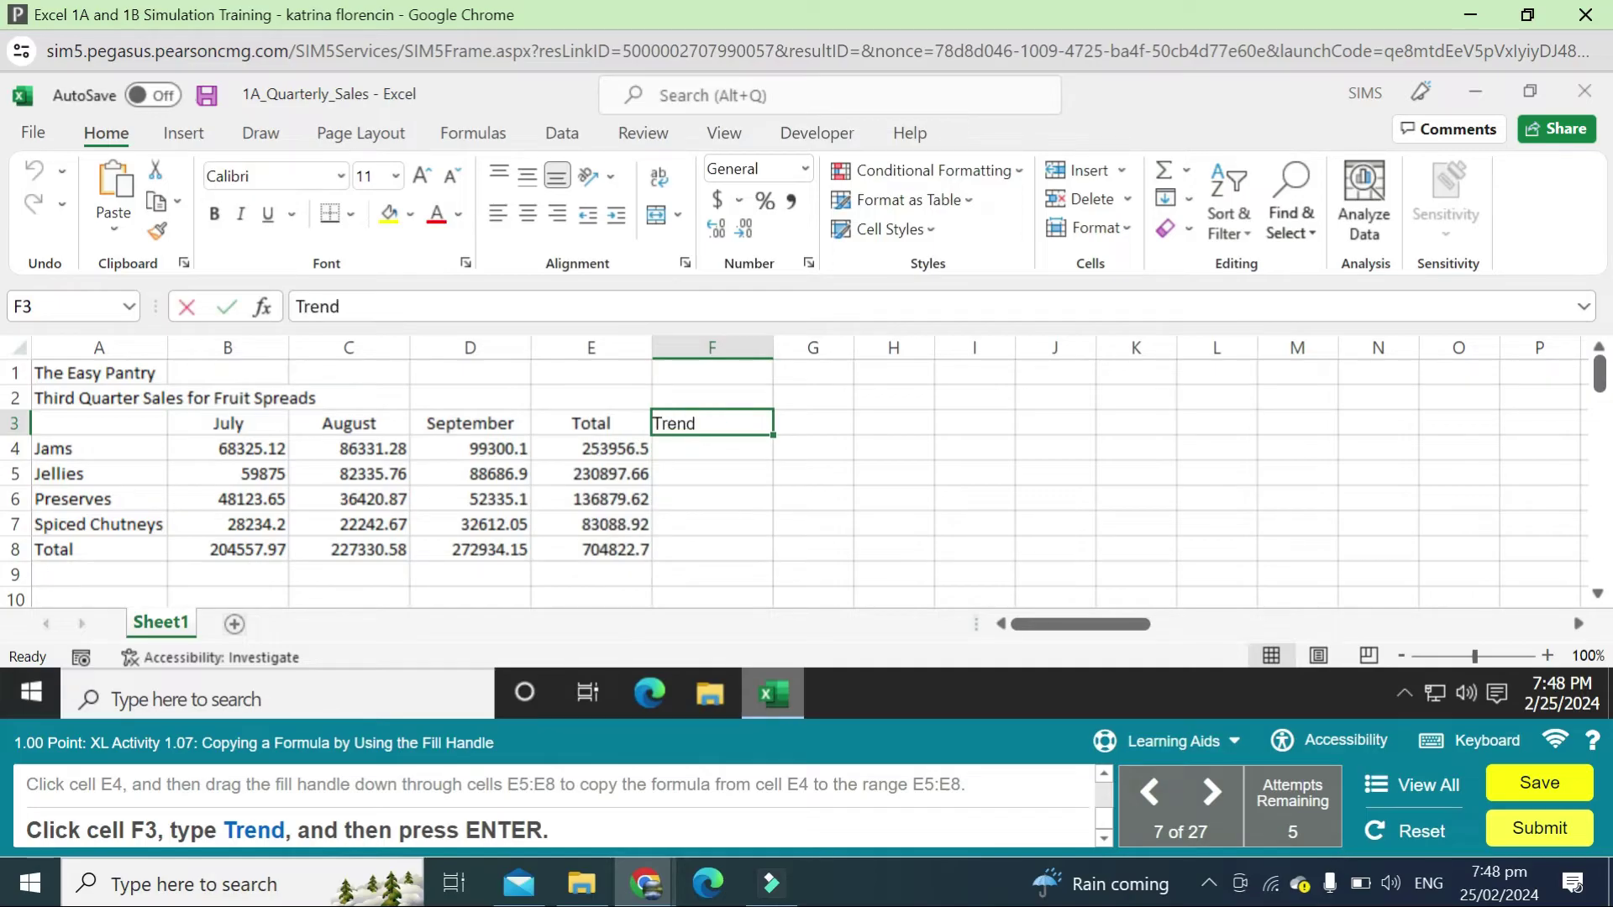
key(Return)
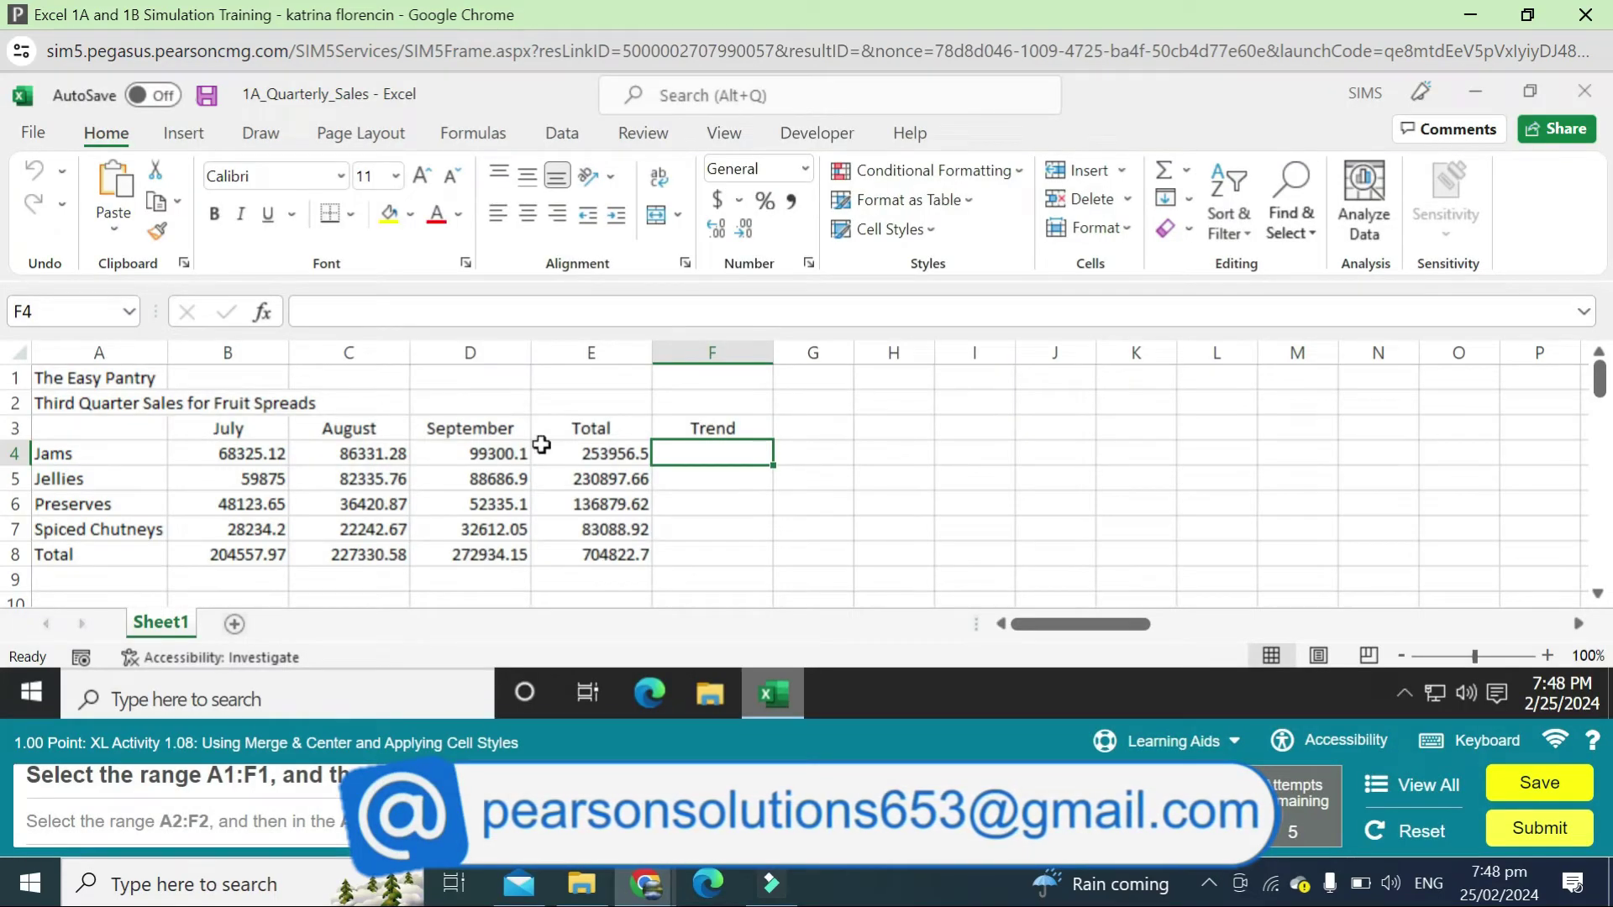
Merge and center the worksheet title The Easy Pantry across the range A1:F1.
click(118, 376)
drag(119, 377, 740, 386)
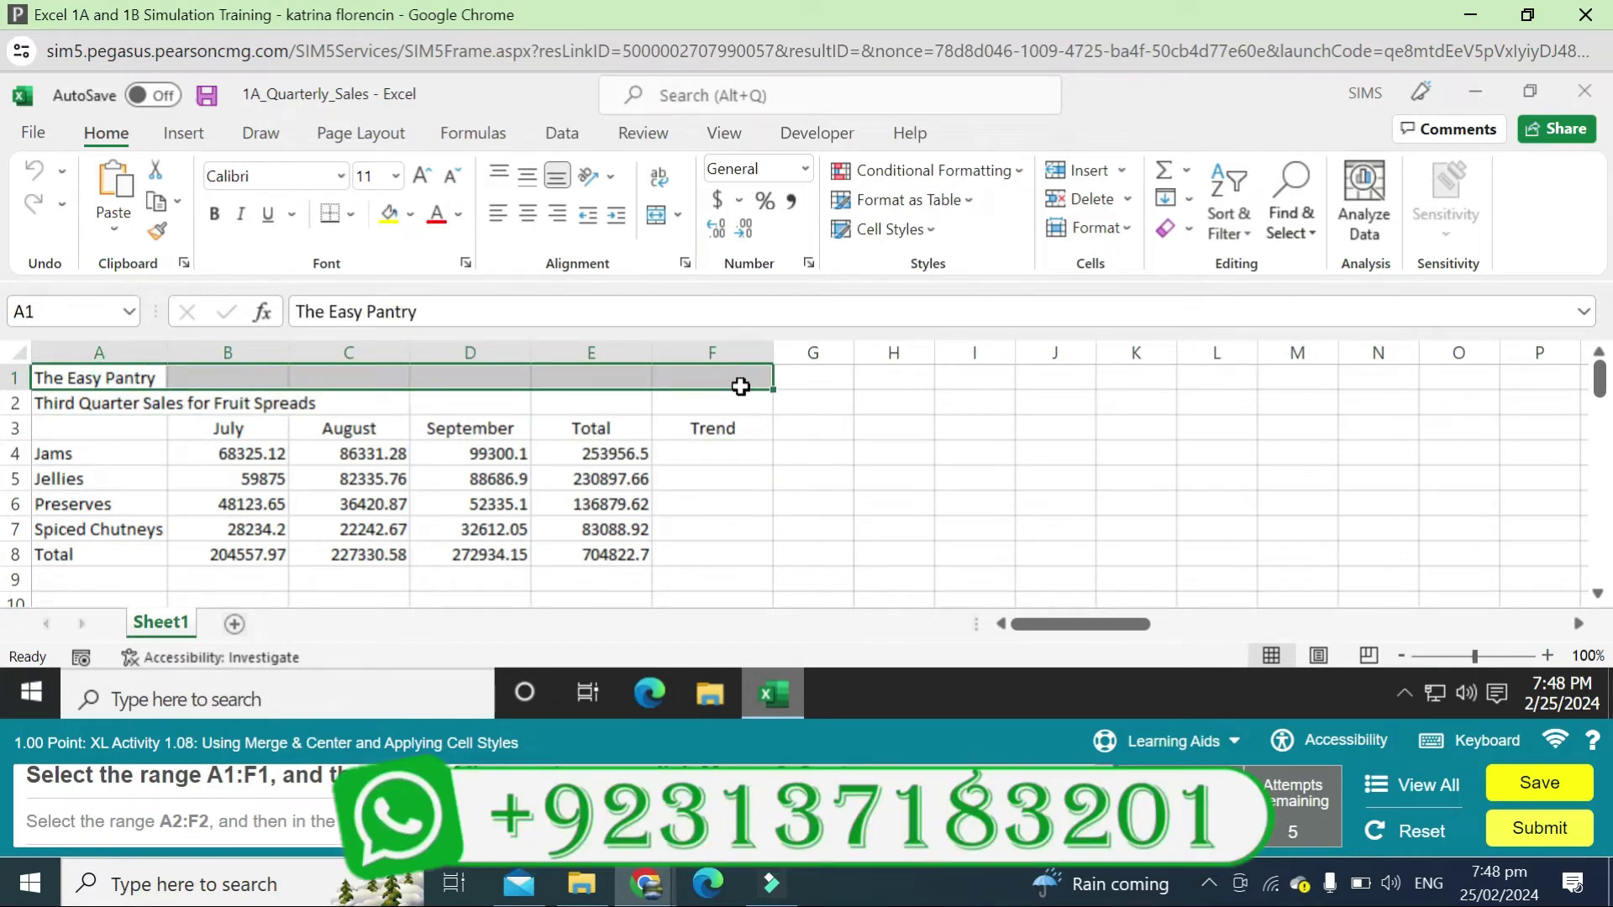
click(679, 216)
click(679, 216)
click(682, 218)
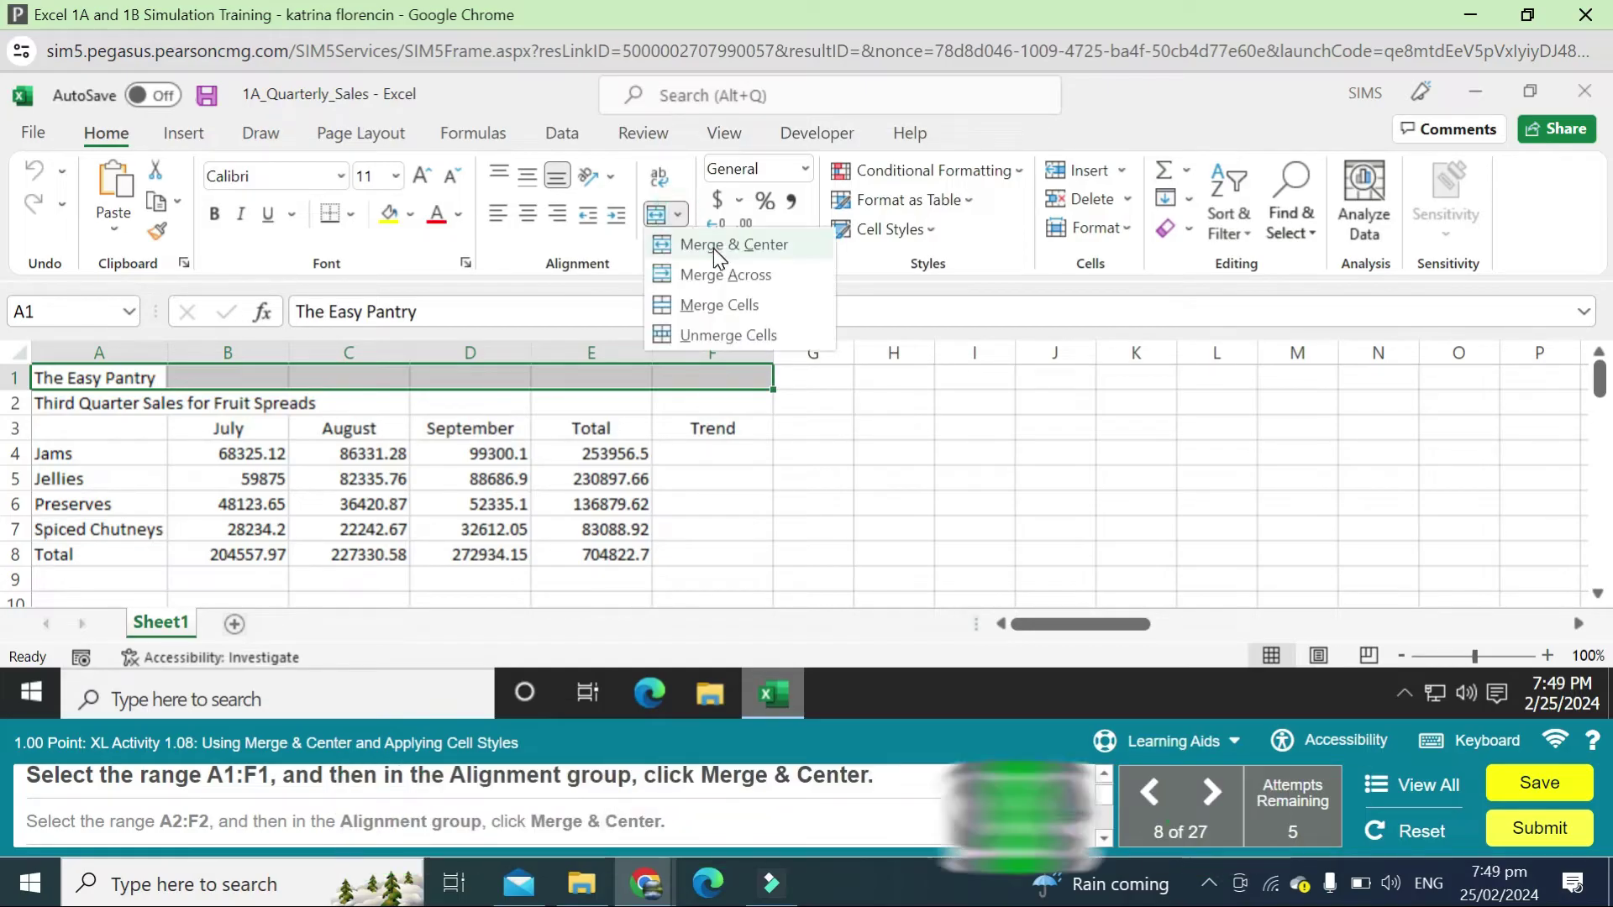
click(713, 247)
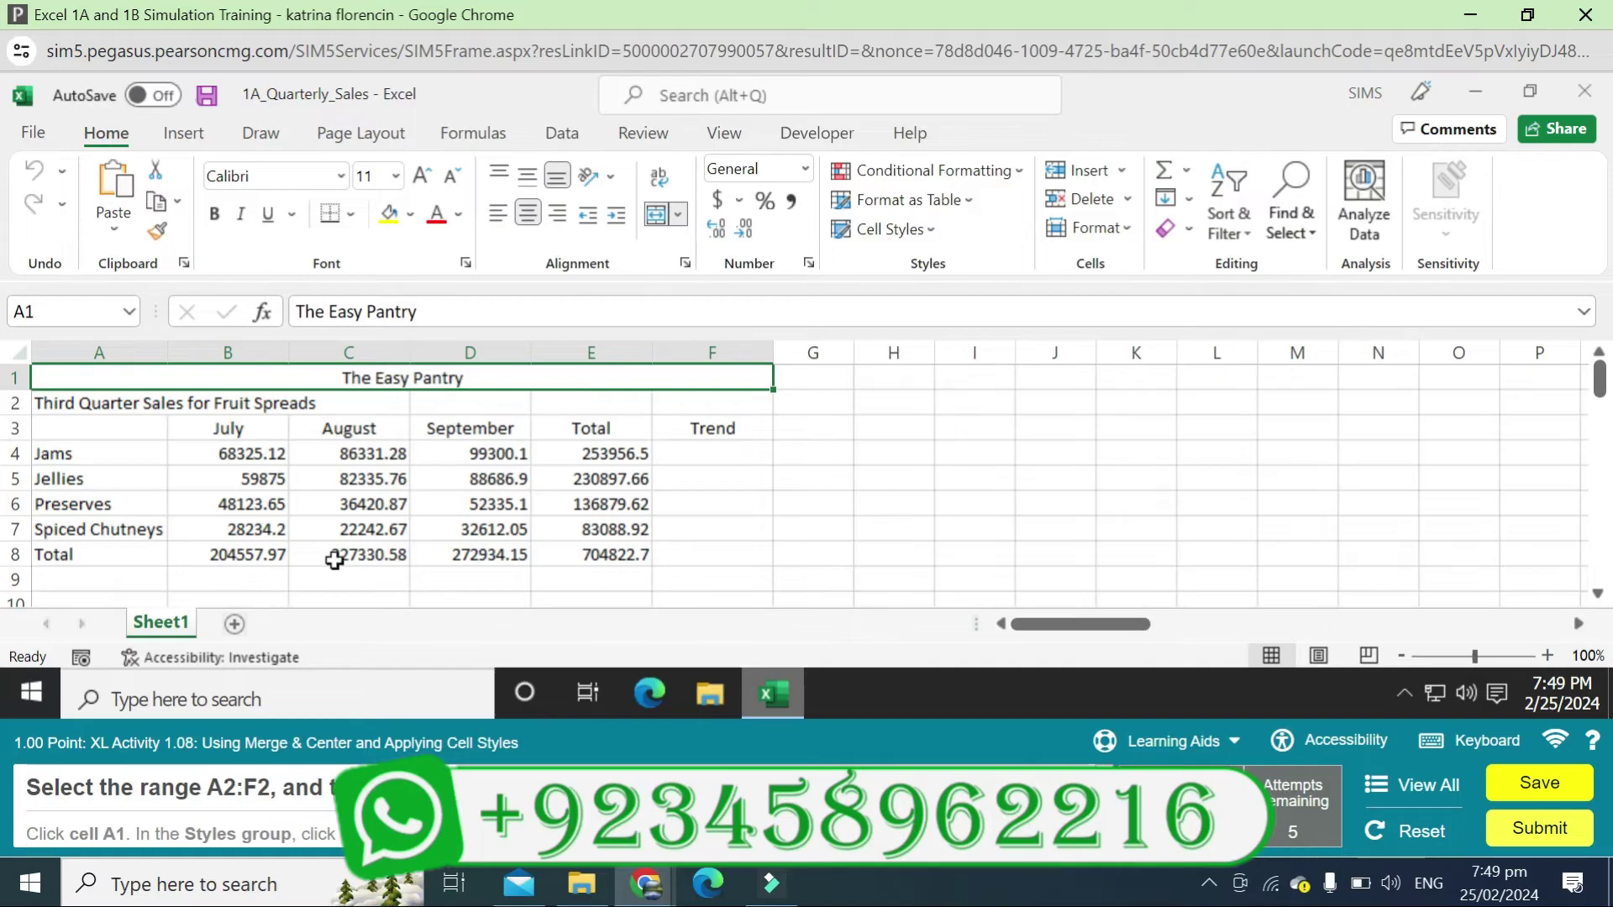
Merge and center the subtitle Third Quarter Sales for Fruit Spreads across the range A2:F2.
click(120, 396)
drag(118, 396, 689, 402)
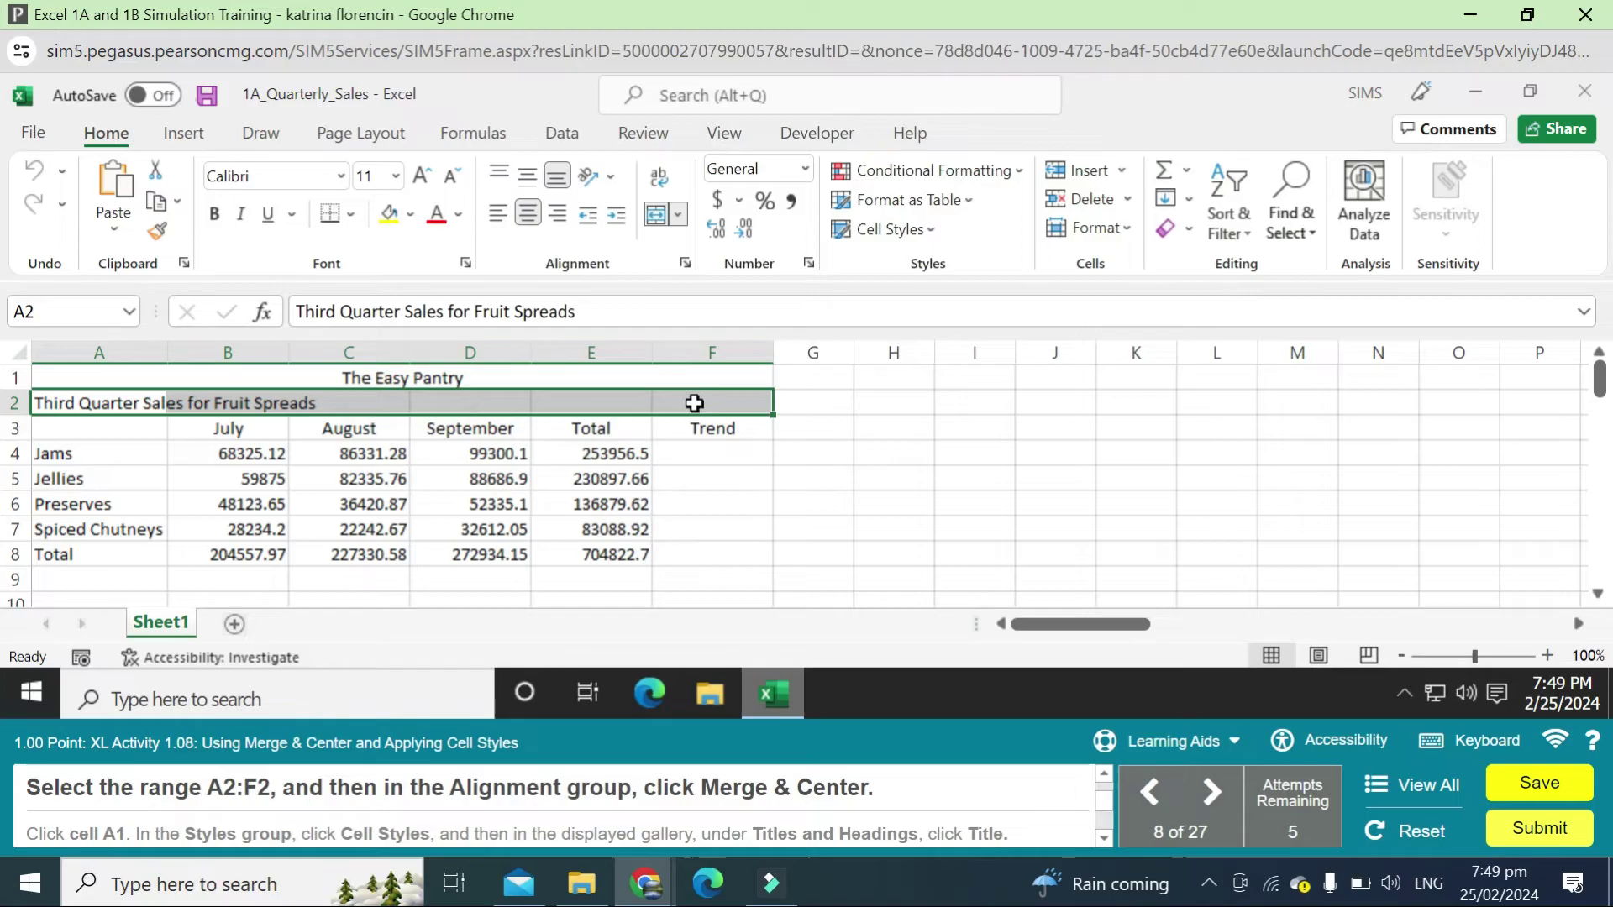
click(680, 215)
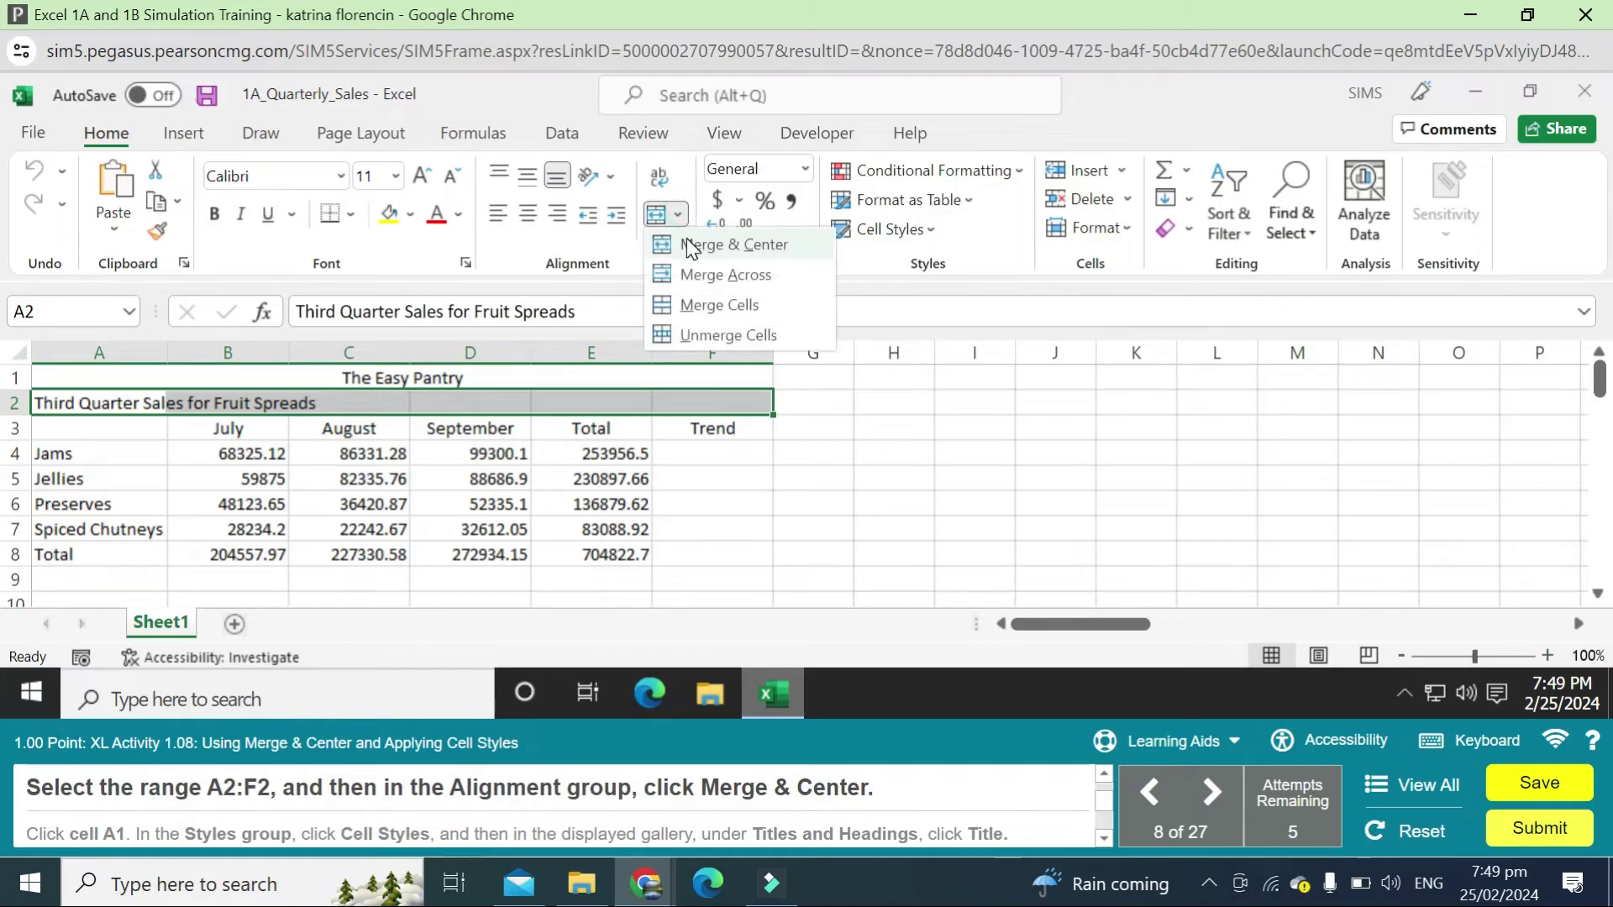
click(684, 241)
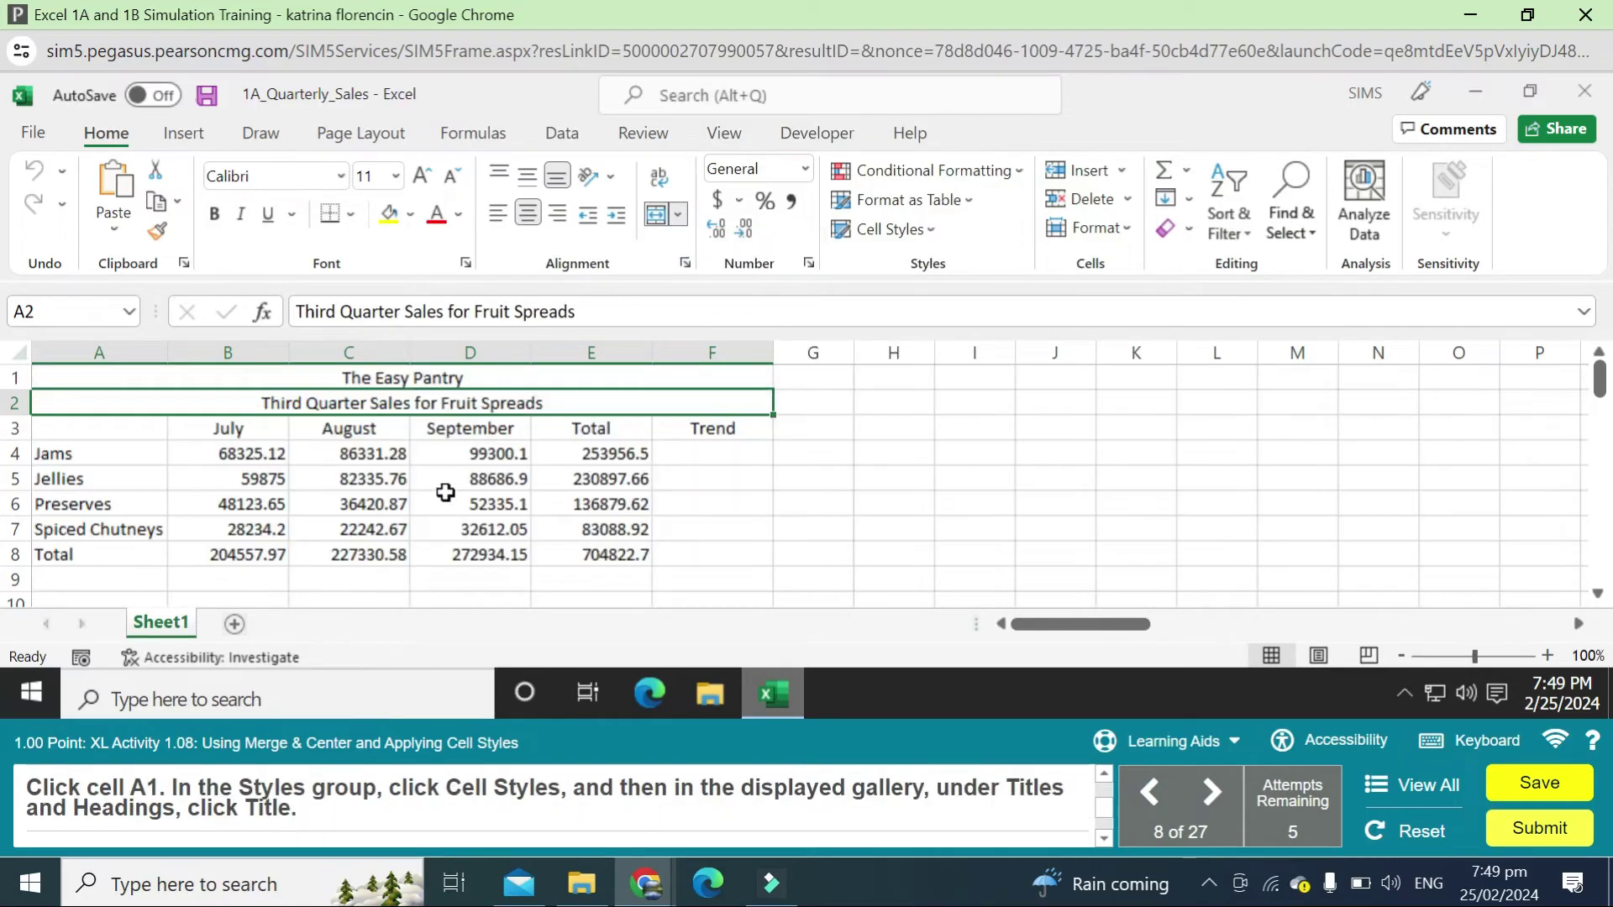
Apply the Title cell style to the worksheet title in cell A1.
click(146, 376)
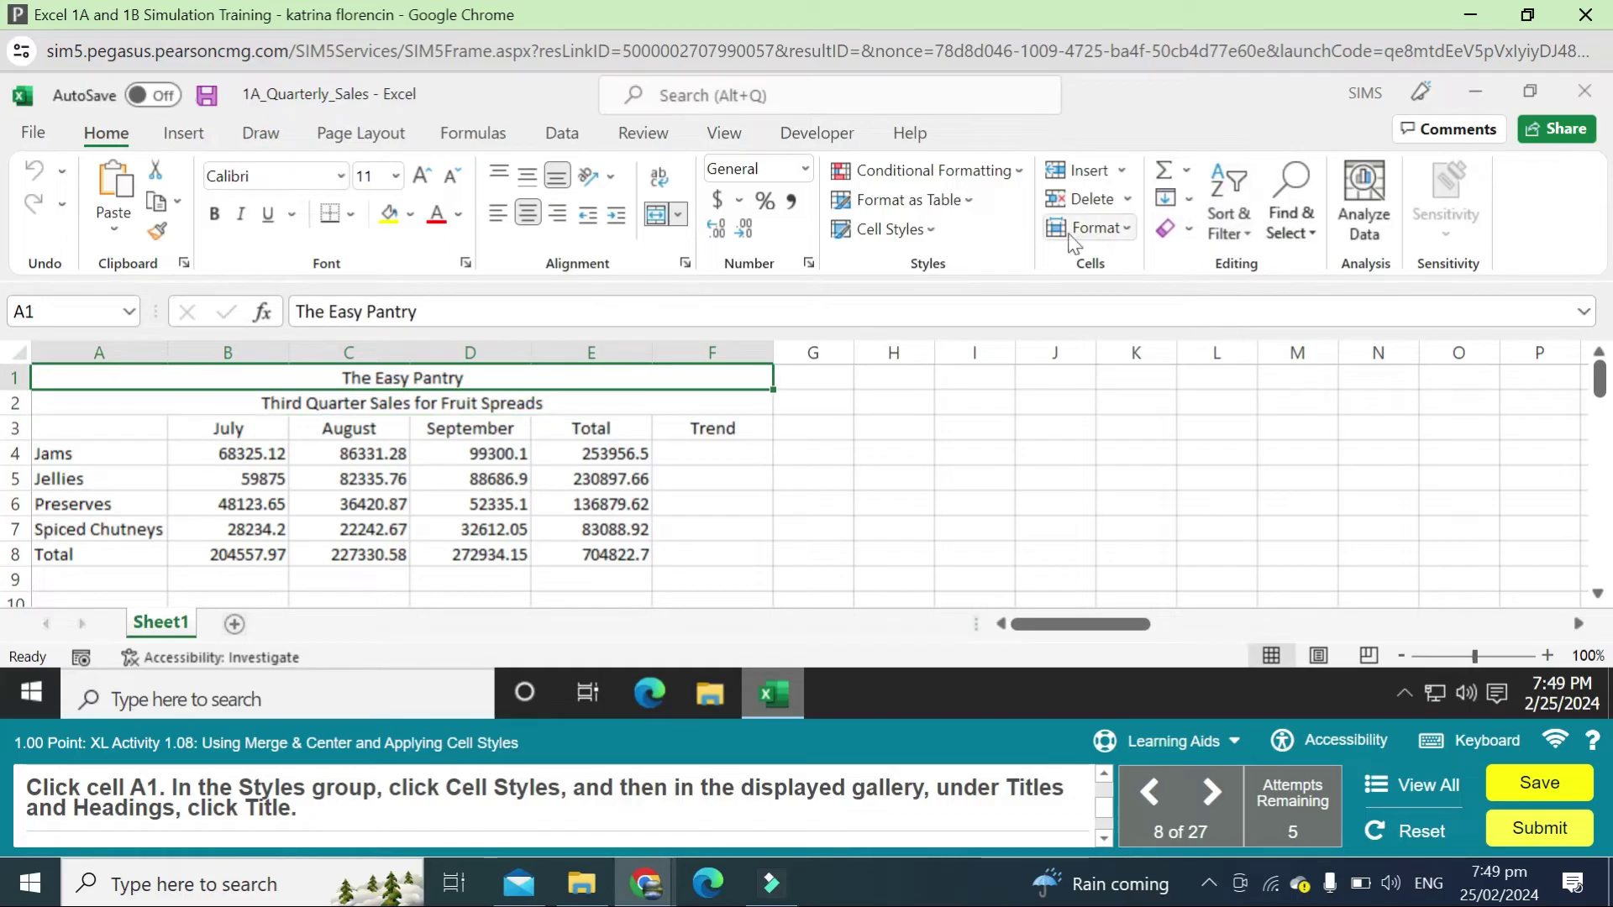
click(890, 229)
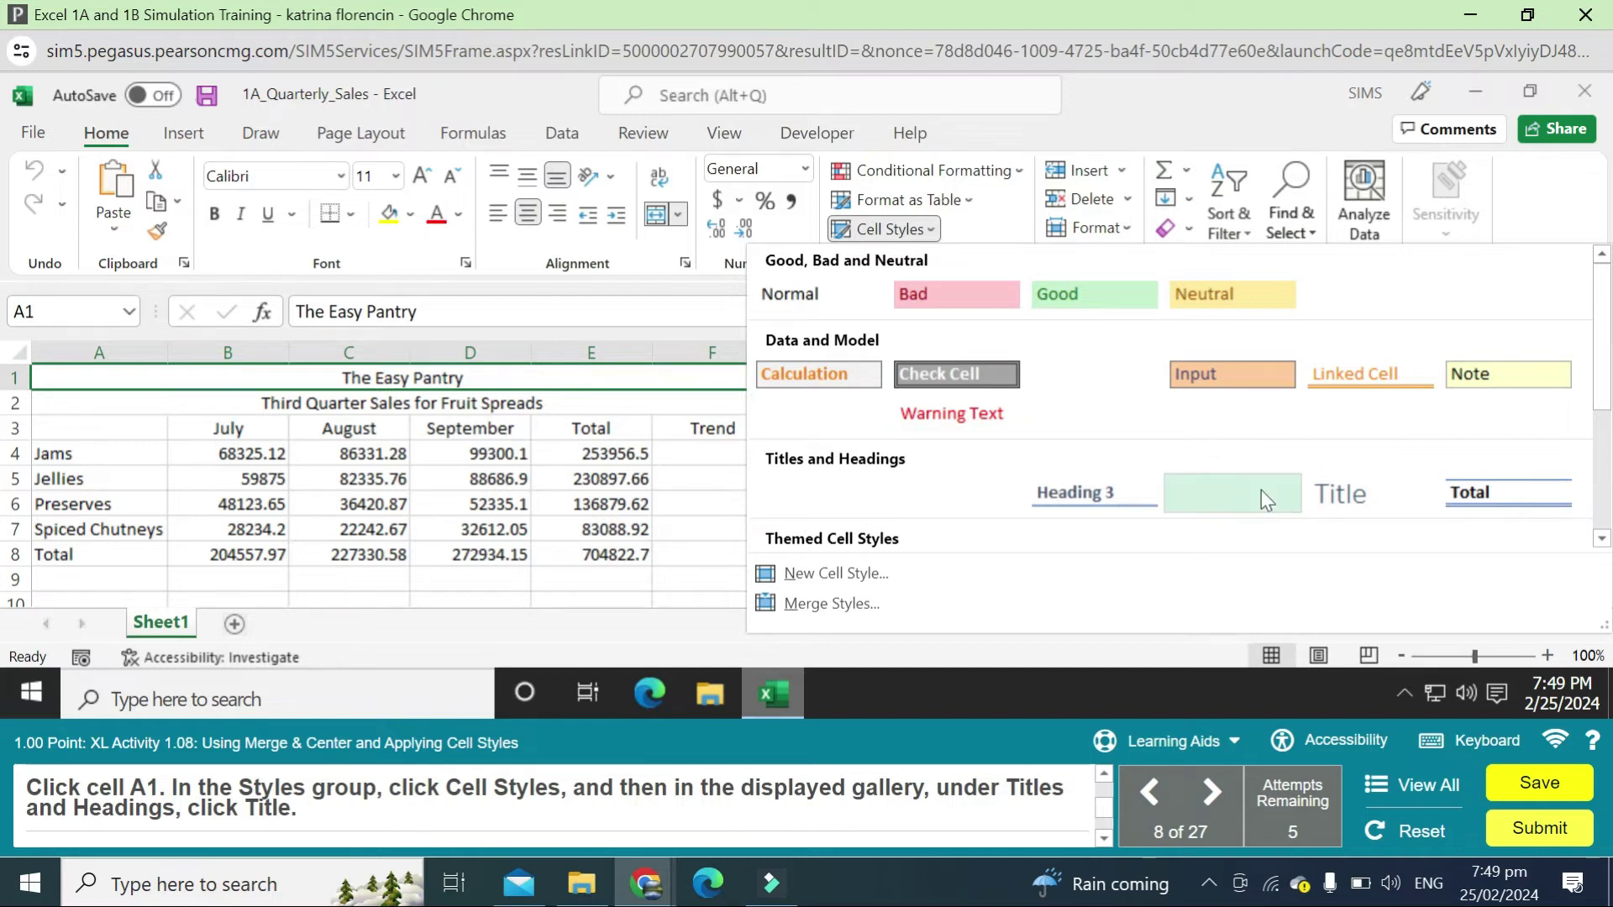
click(1326, 501)
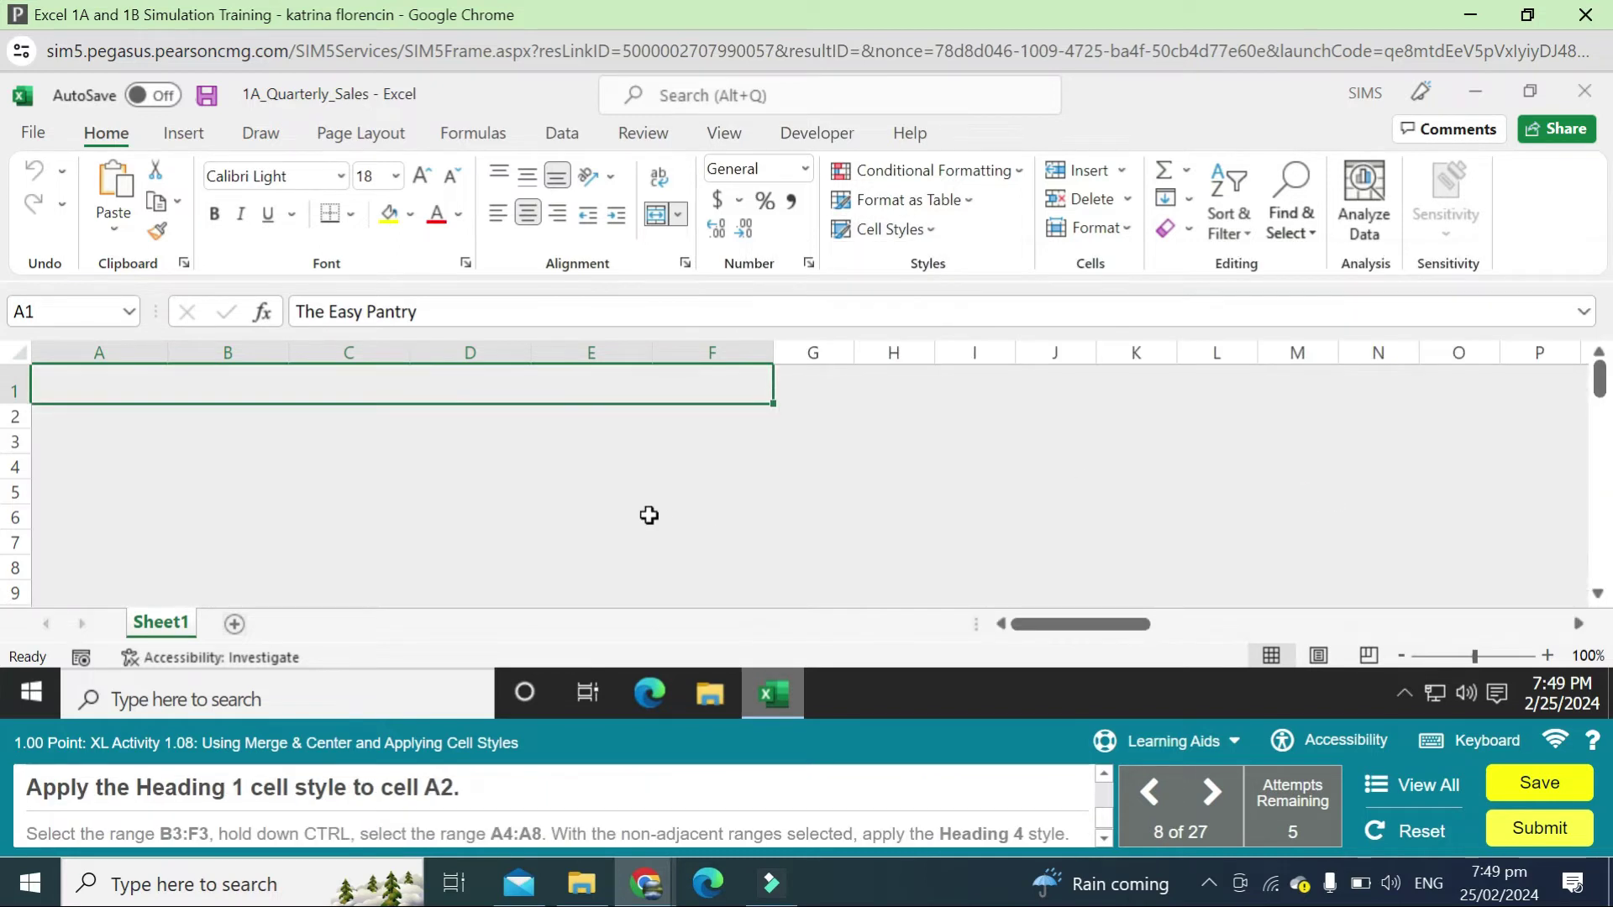
Apply the Heading 1 cell style to the worksheet subtitle in cell A2.
click(315, 431)
click(293, 413)
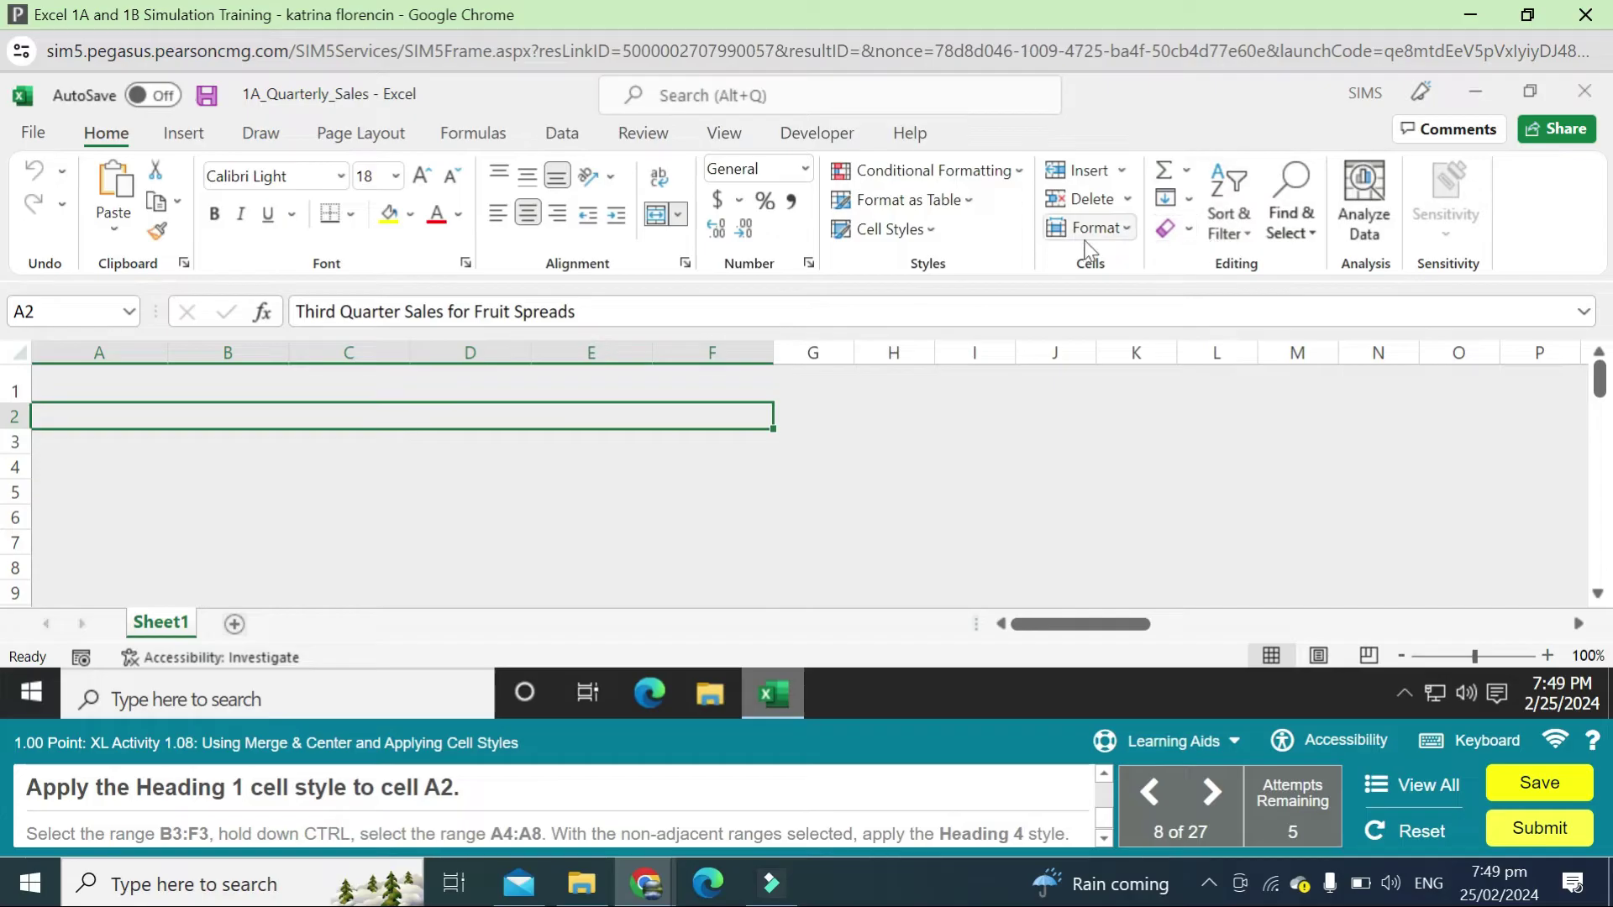
click(936, 227)
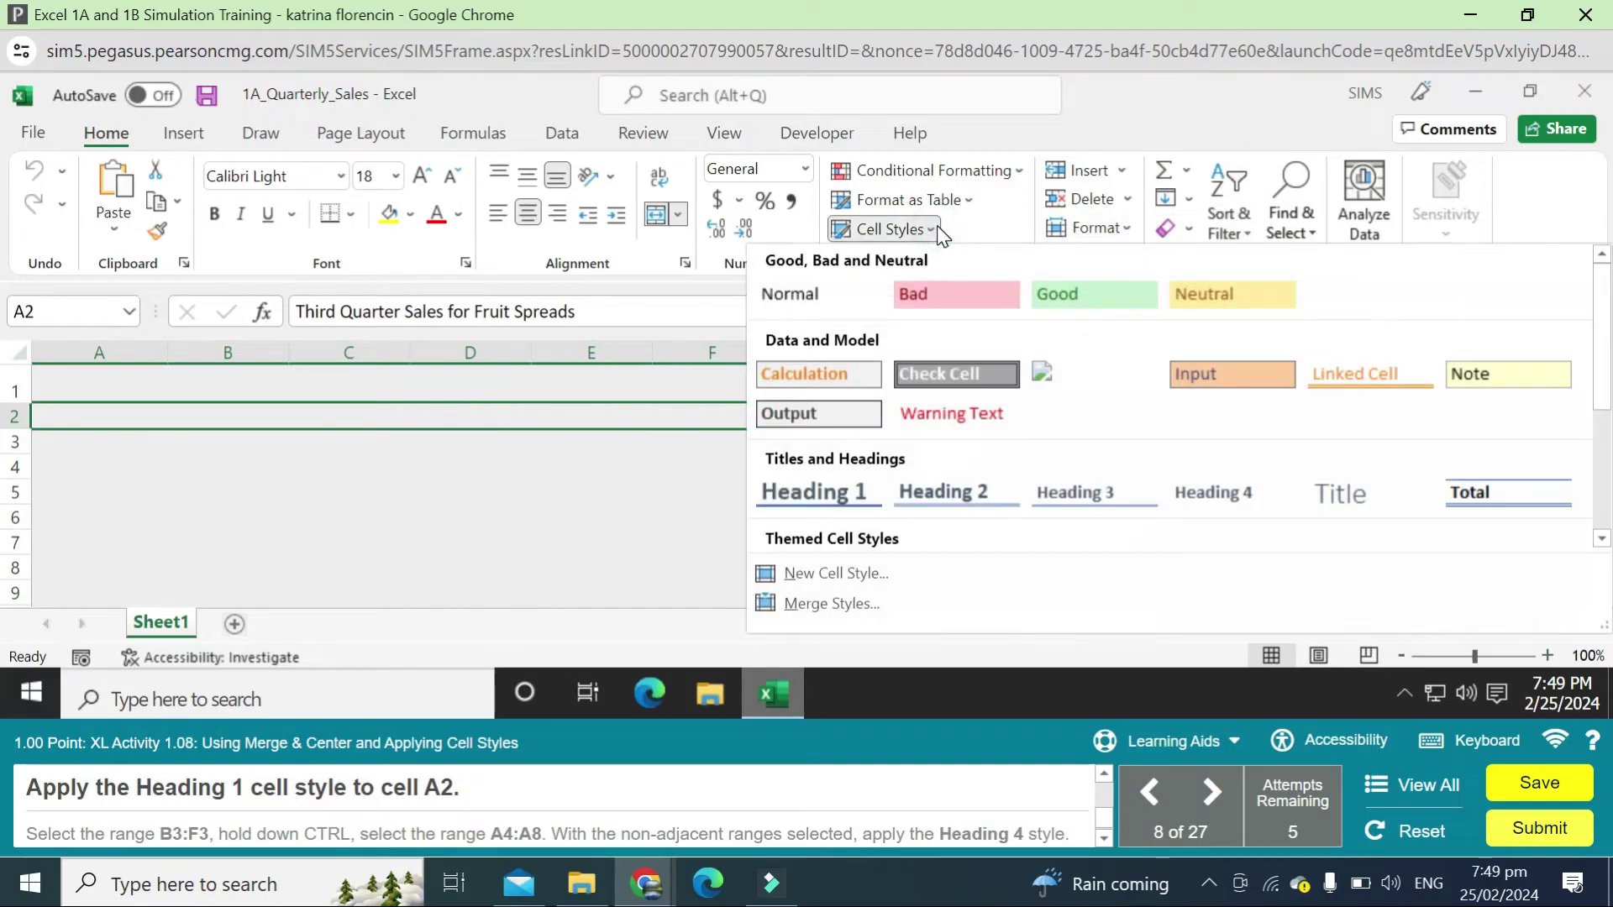
click(858, 483)
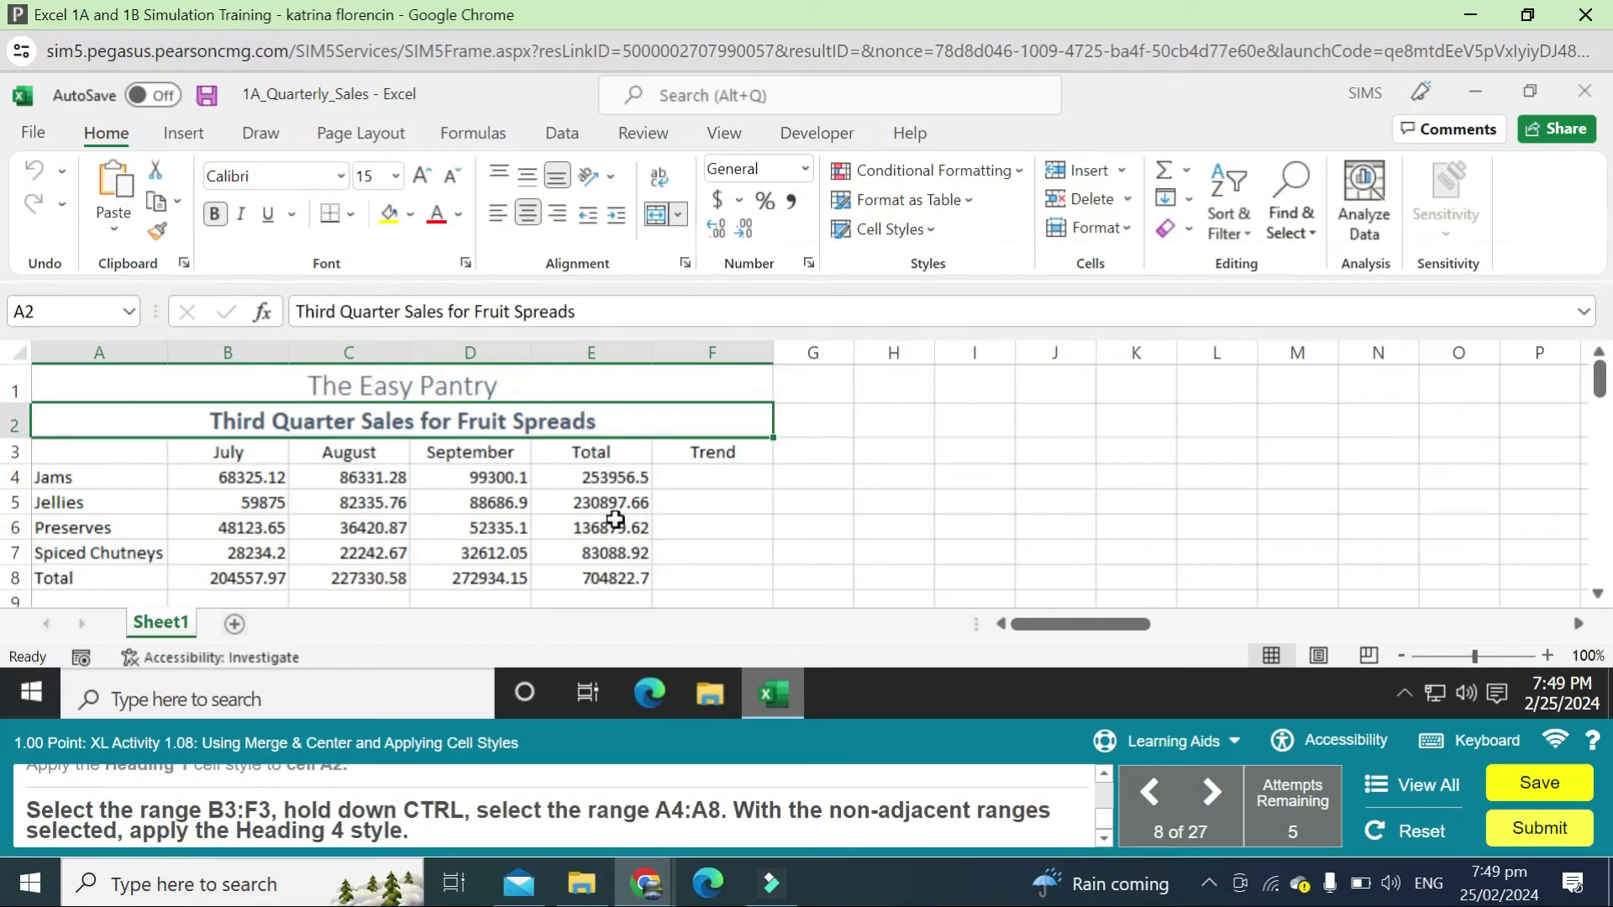
Apply the Heading 4 cell style to the nonadjacent ranges B3:F3 and A4:A8.
drag(228, 456, 678, 453)
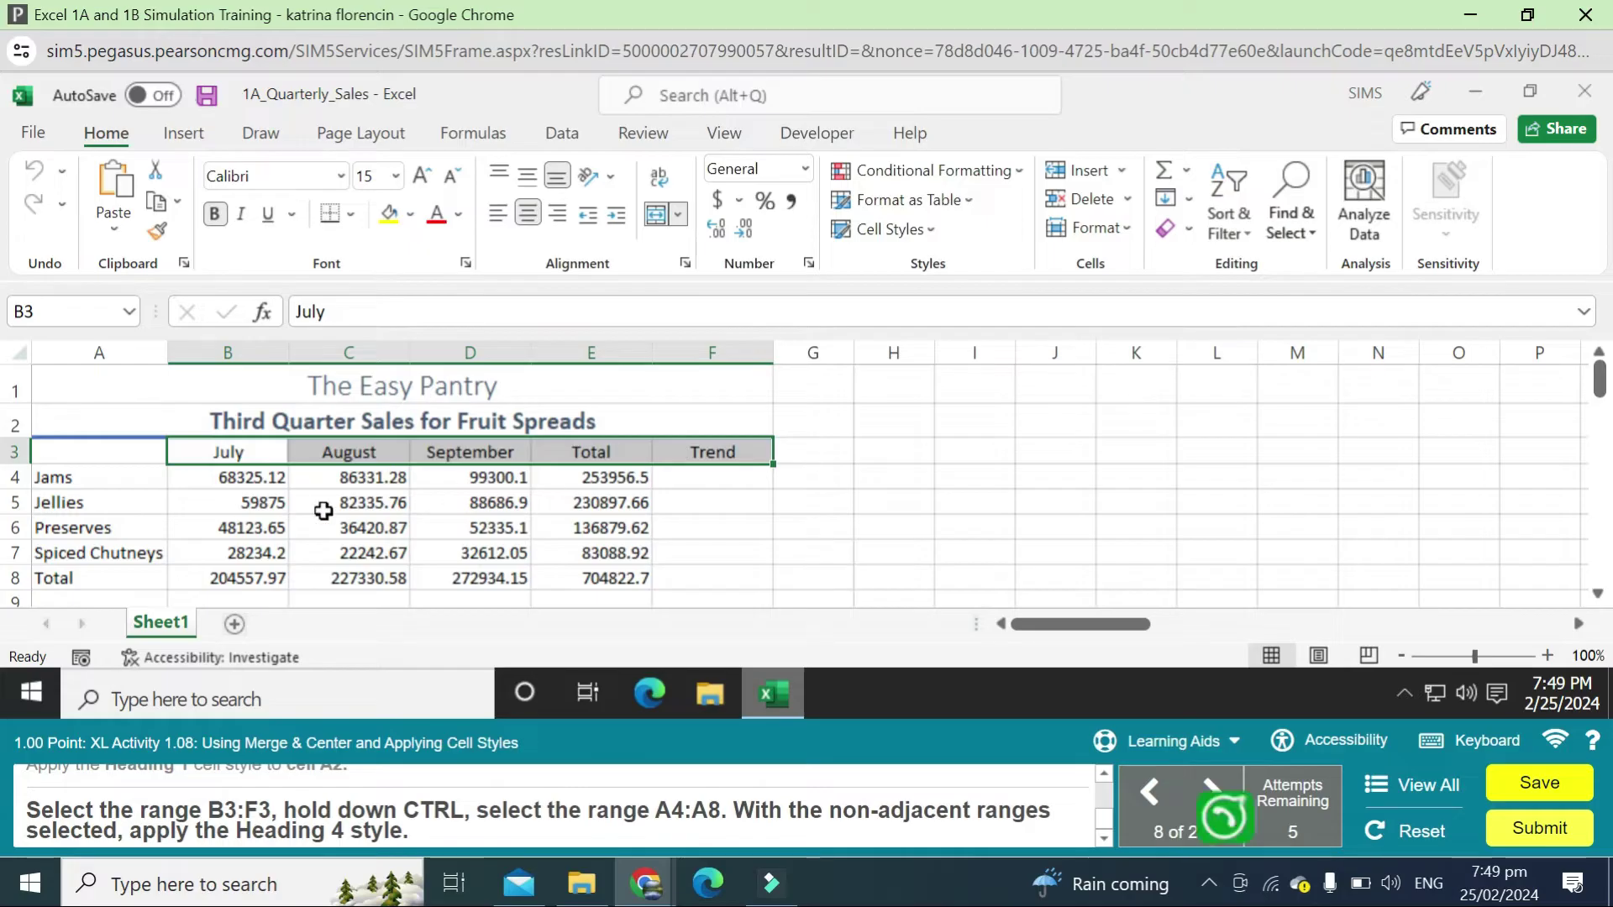
drag(97, 477, 99, 577)
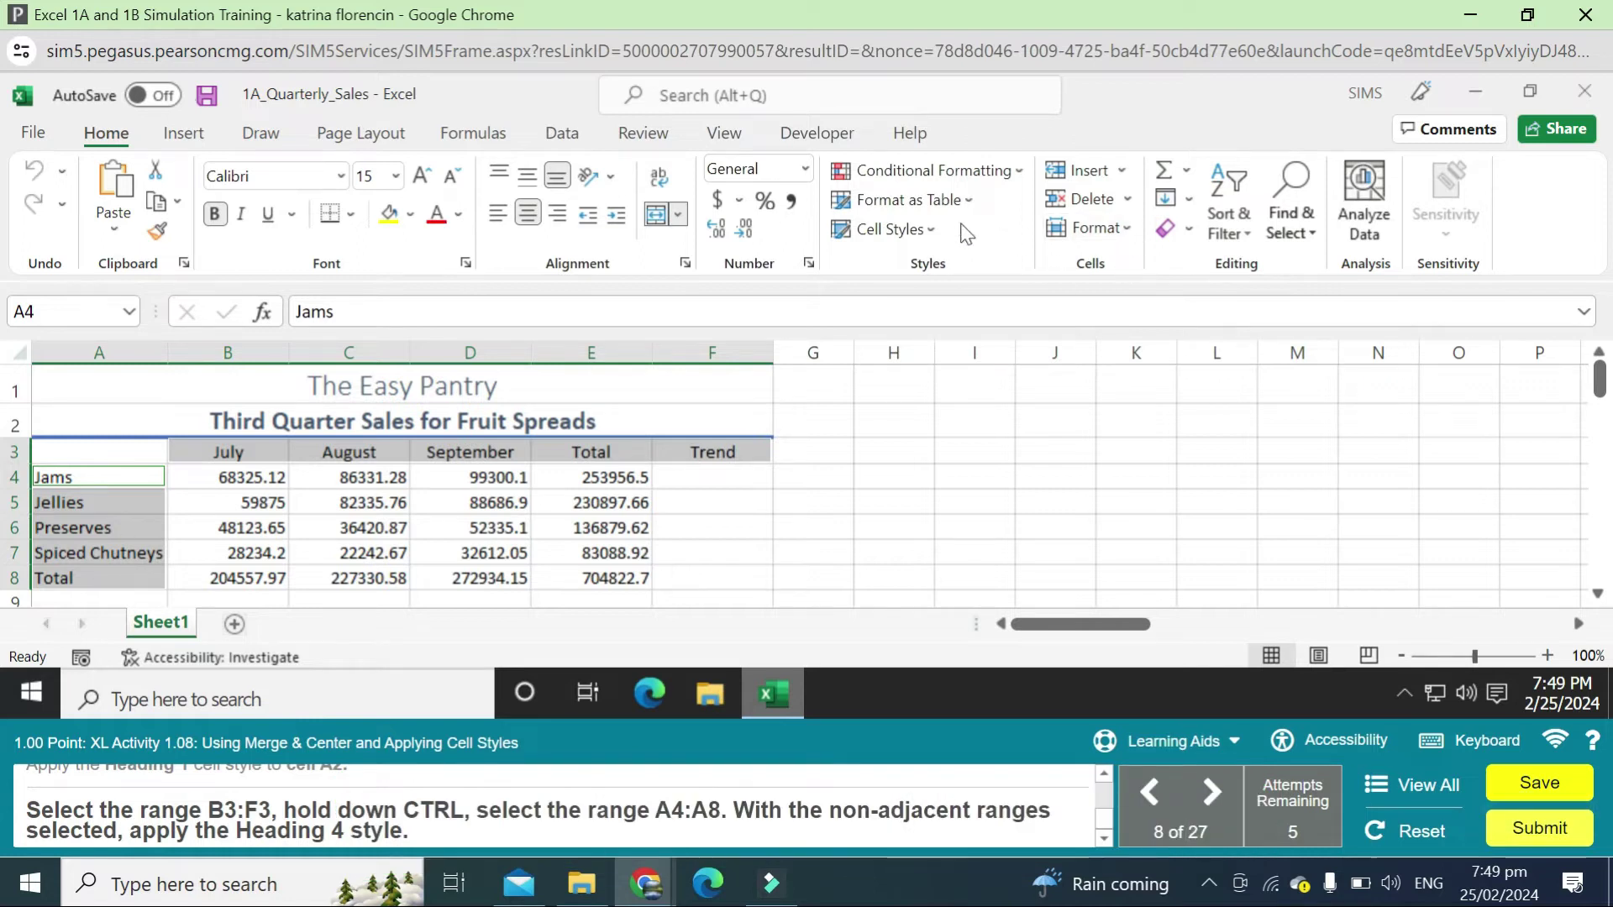
click(930, 232)
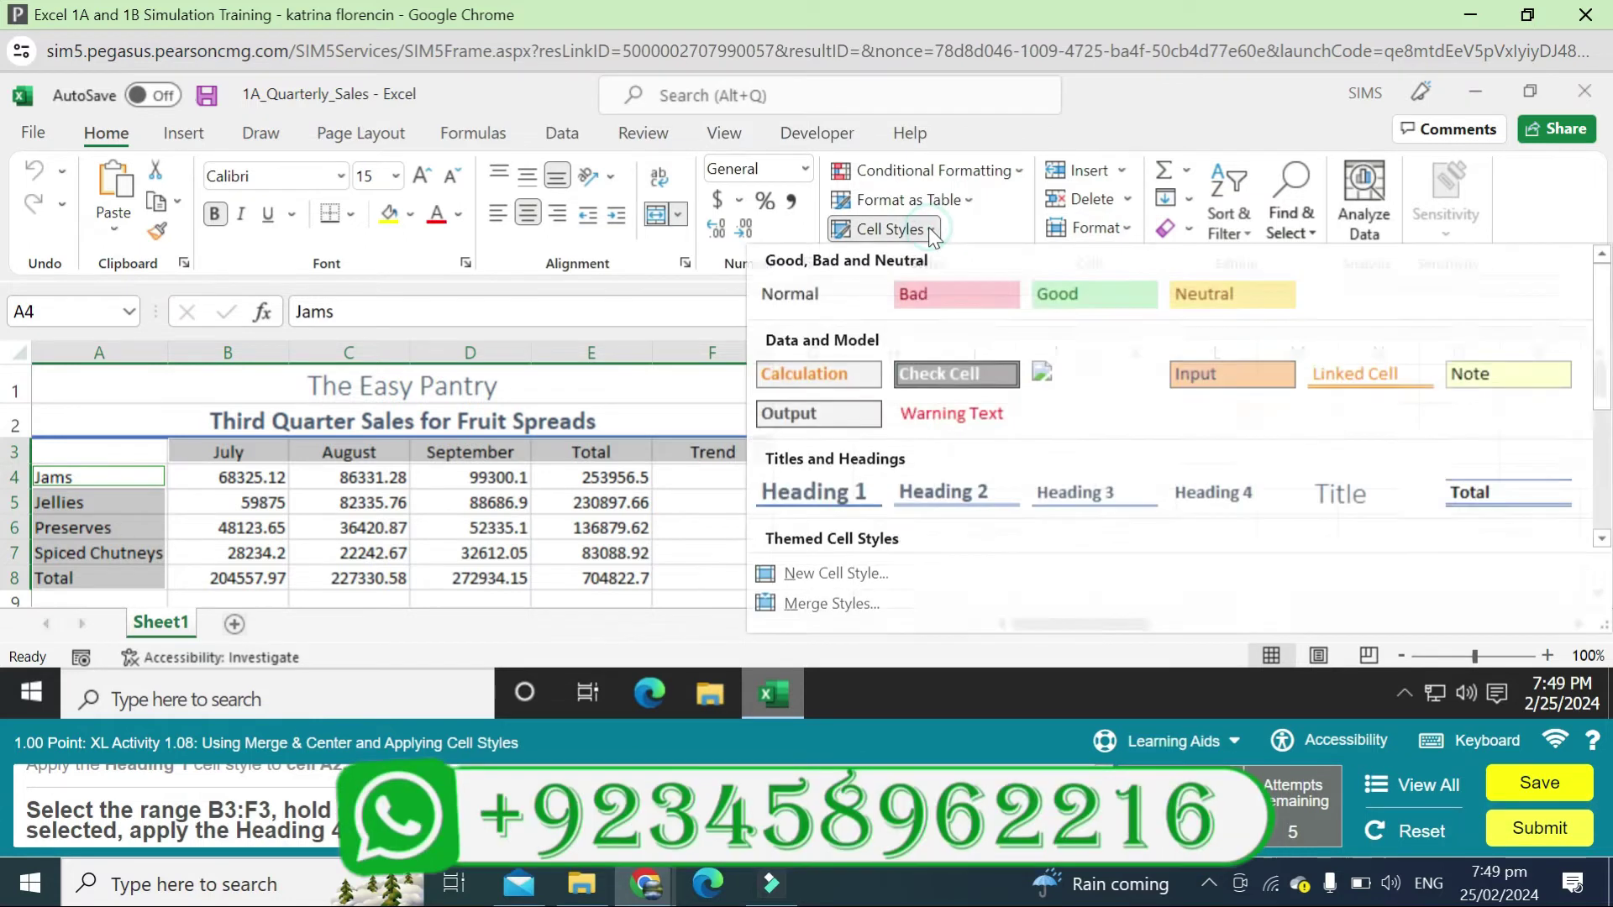
click(1227, 492)
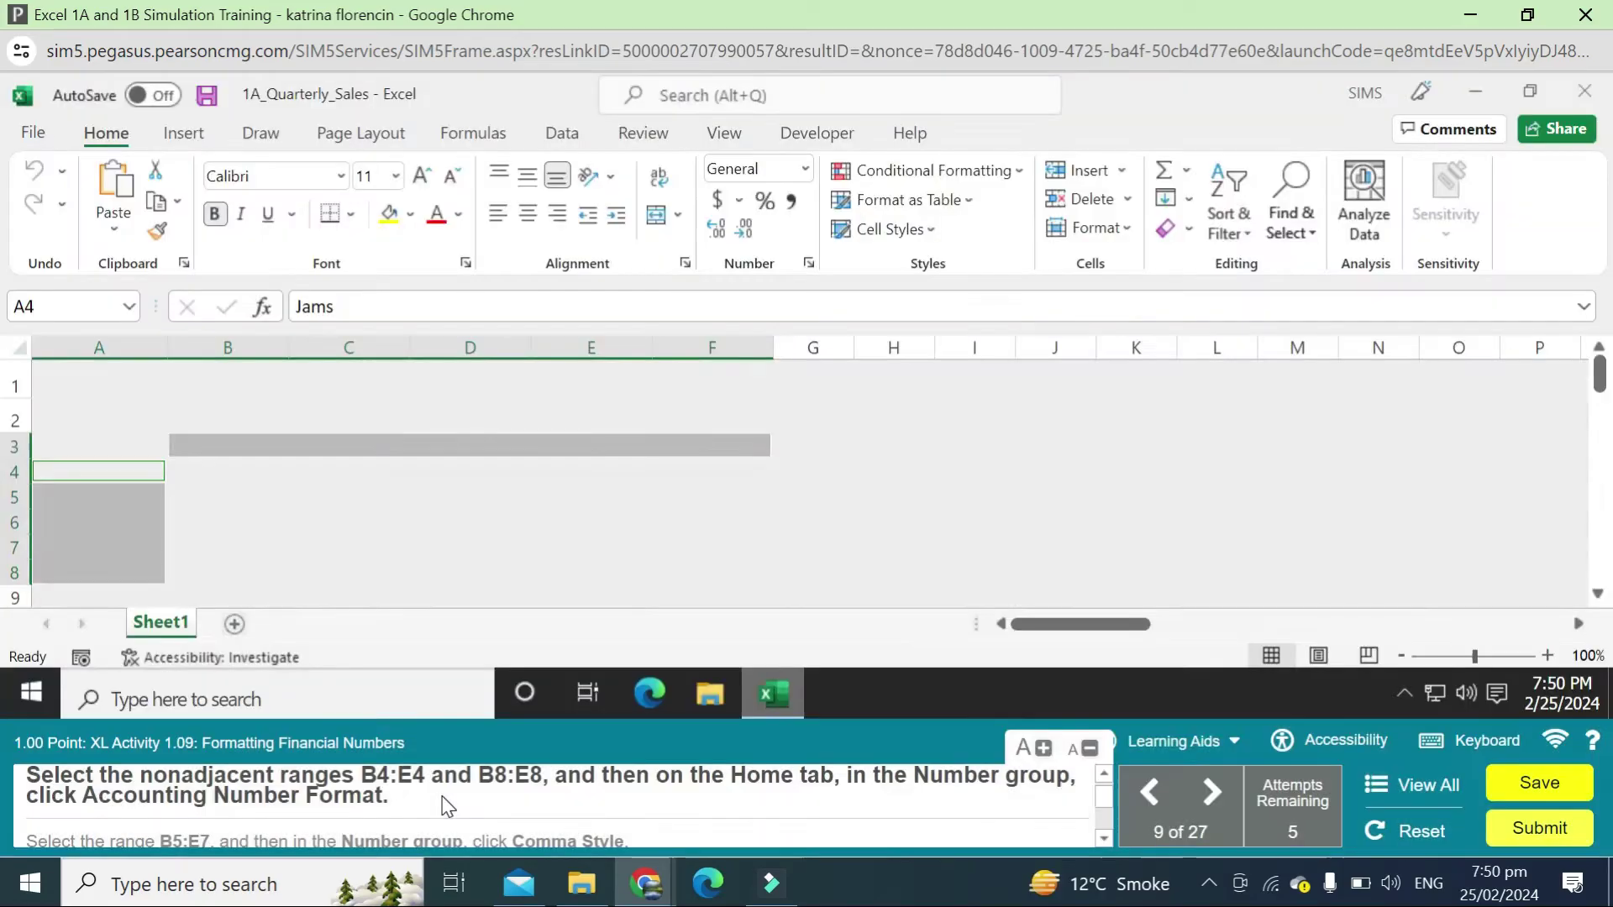
click(224, 445)
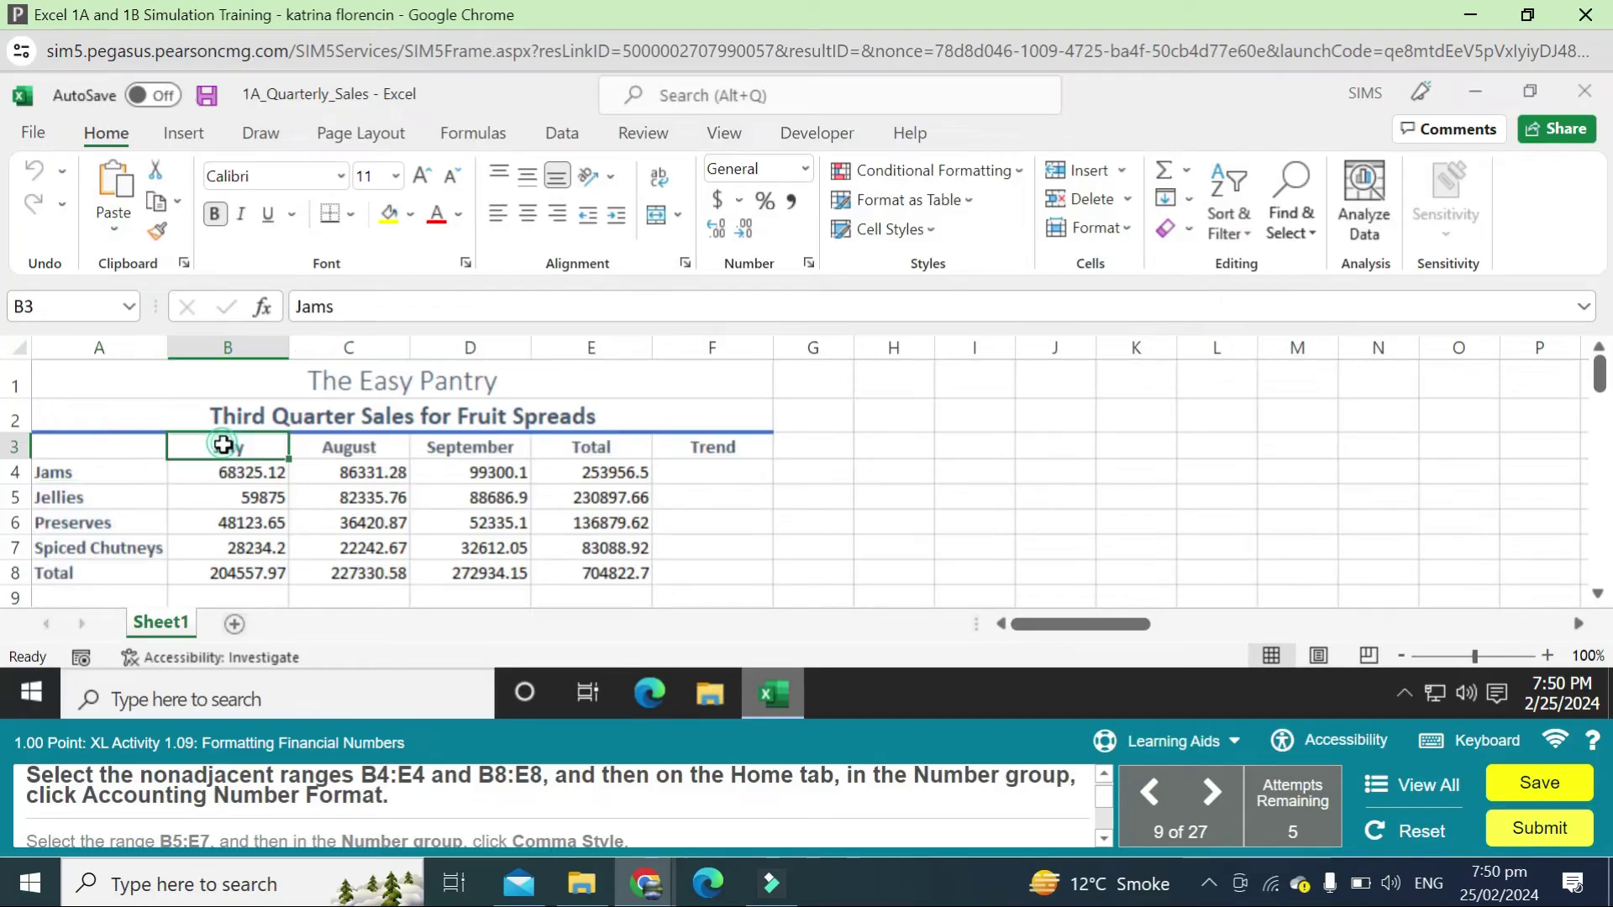
drag(223, 445, 596, 452)
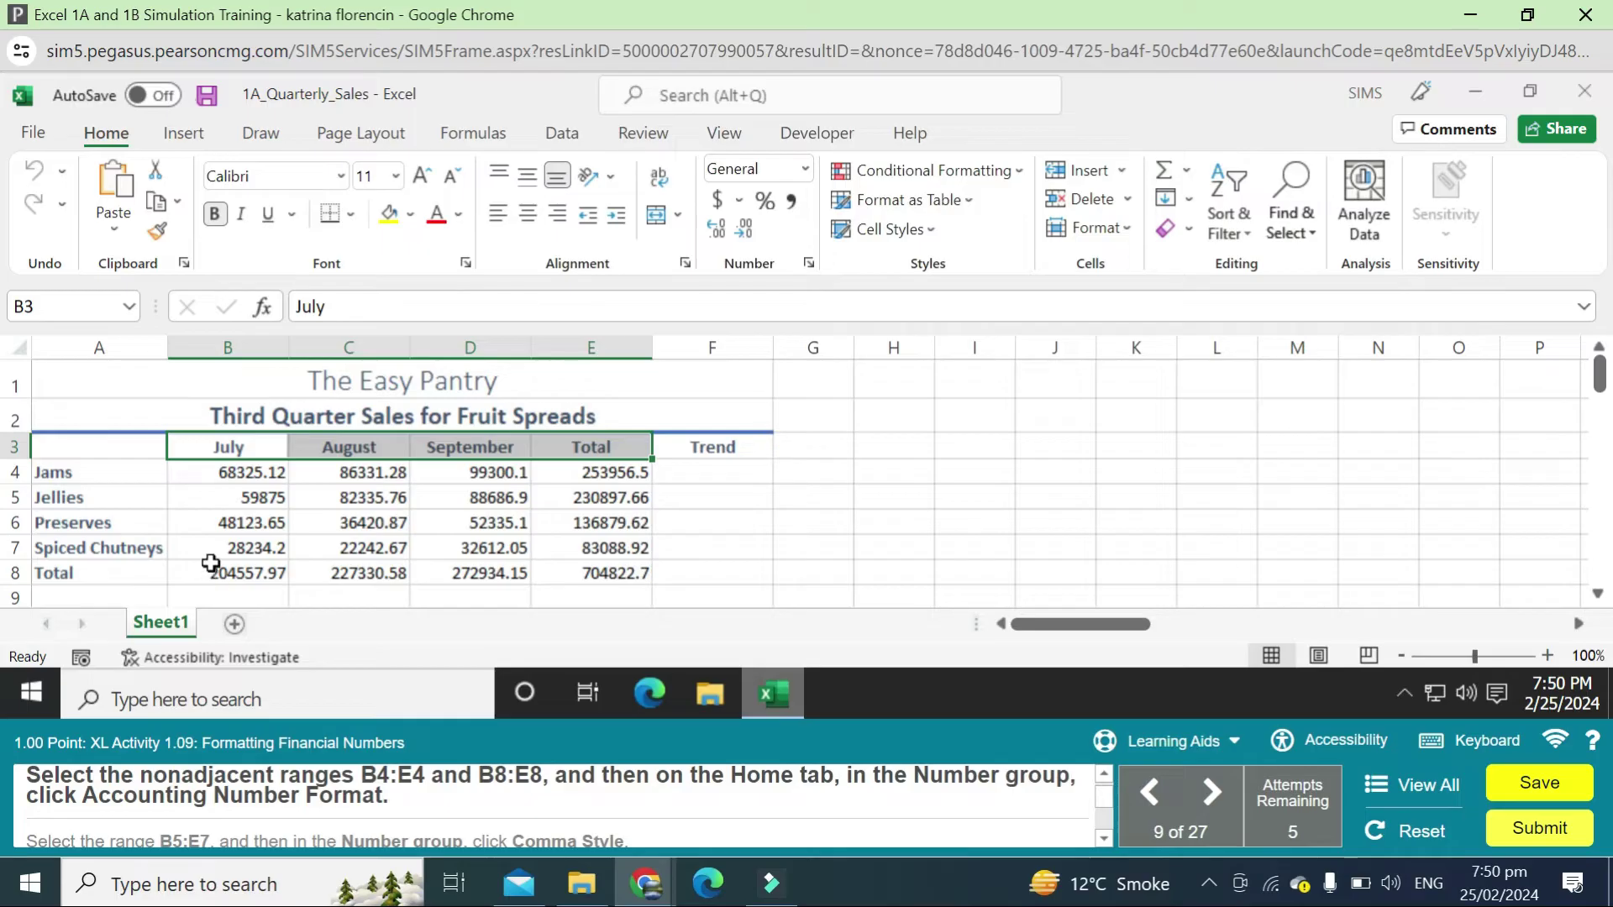
drag(220, 567, 603, 566)
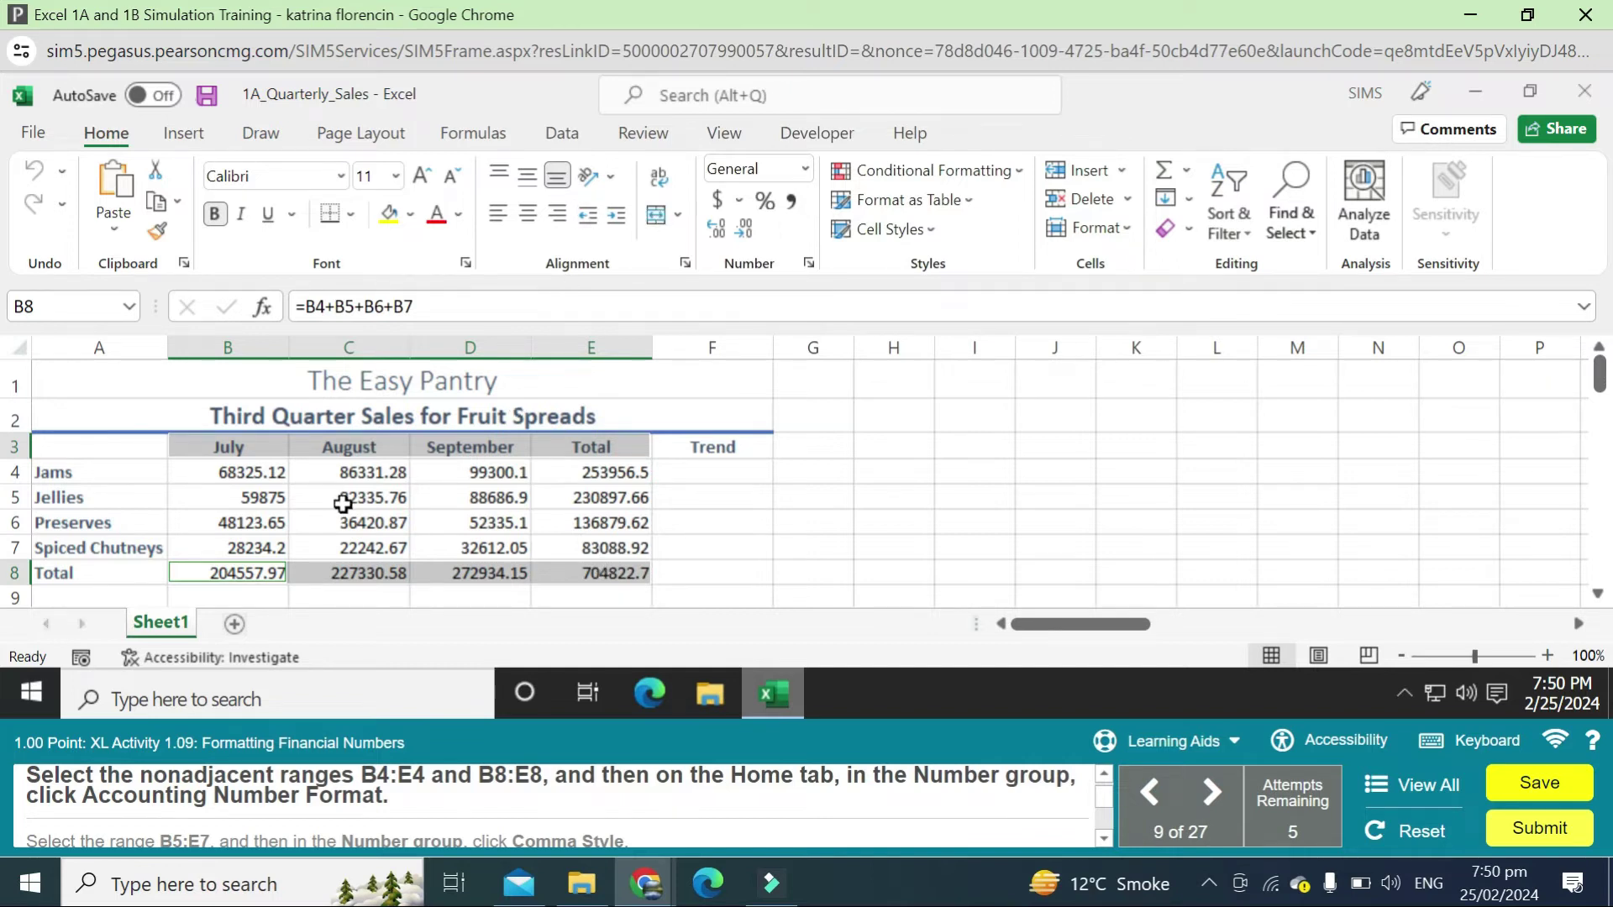
Try to apply an accounting number format to the Jams and Total figures in B4:E4 and B8:E8.
drag(248, 472, 580, 480)
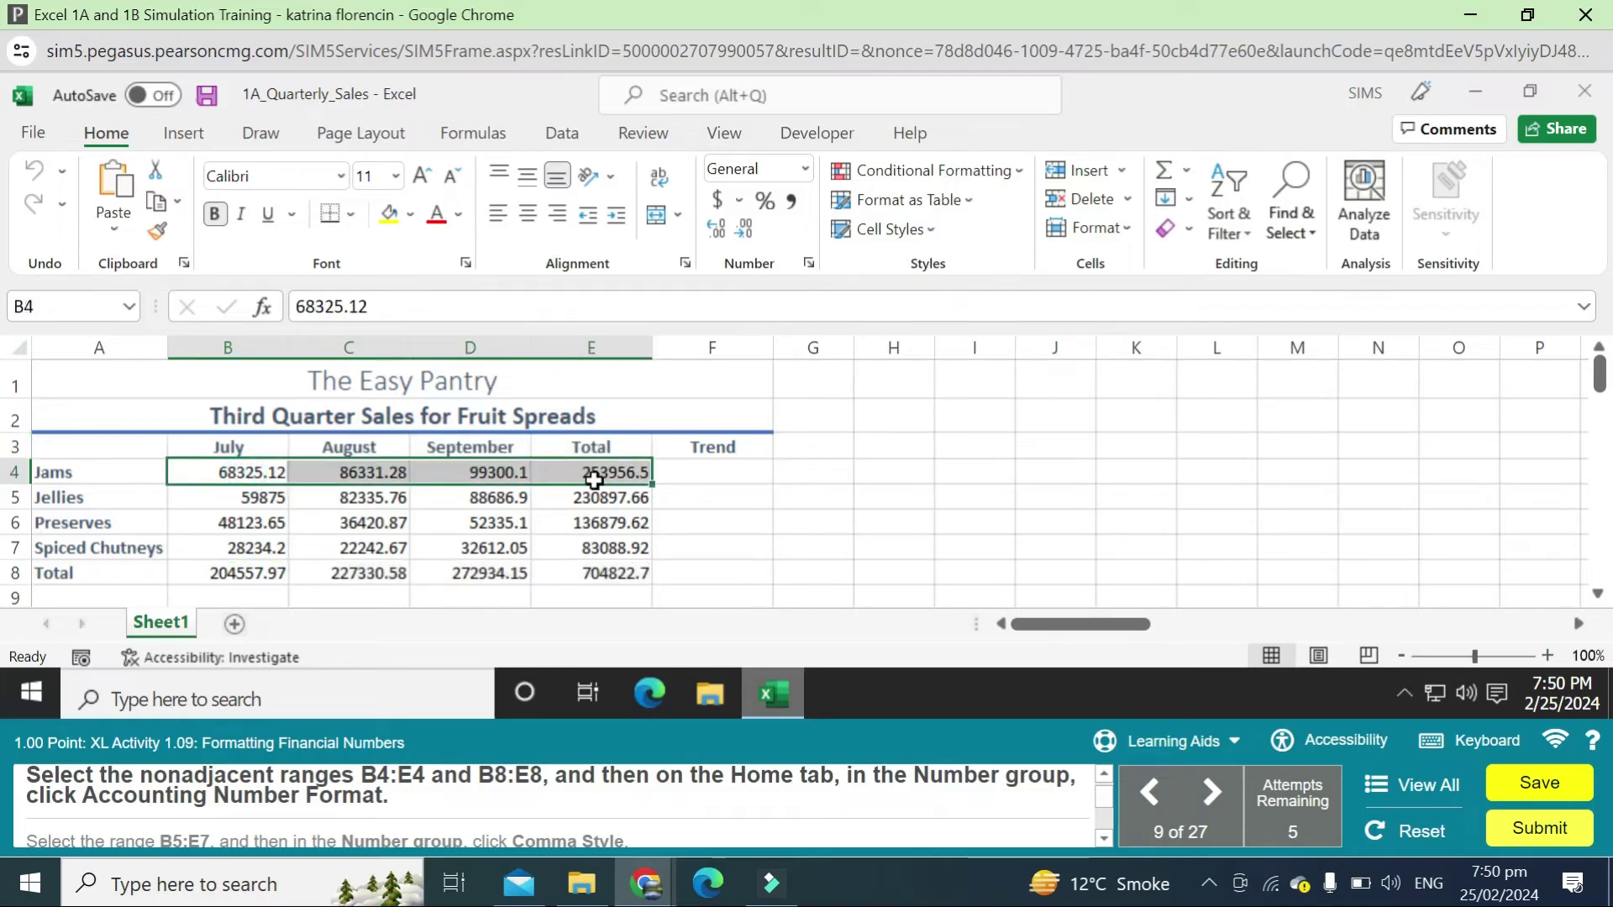
ctrl+drag(243, 584, 572, 572)
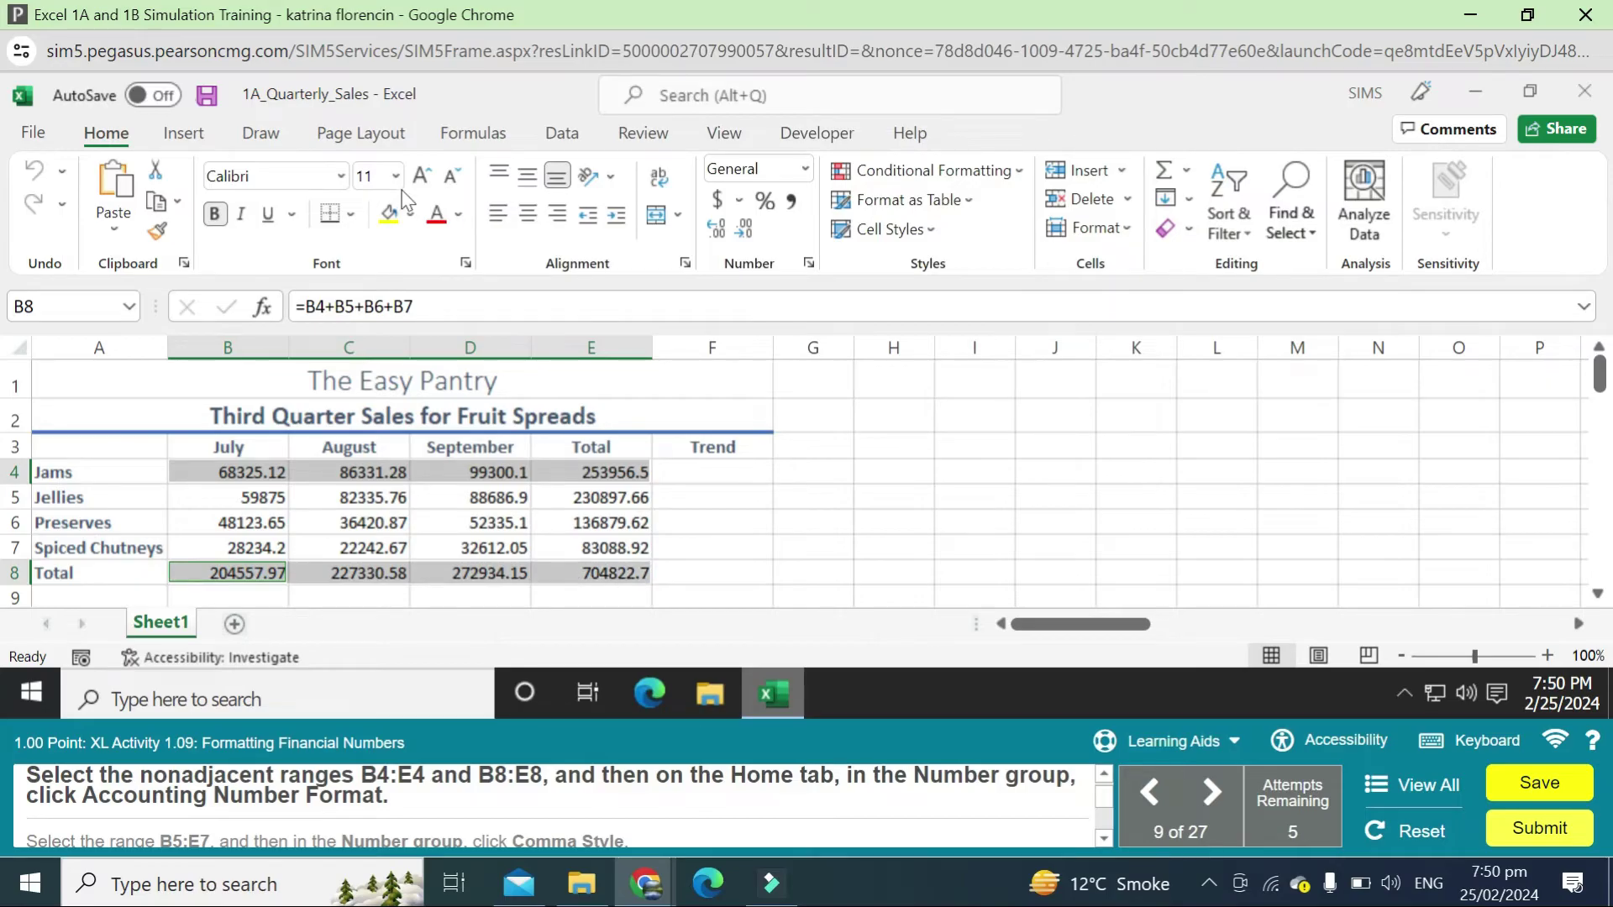
click(808, 262)
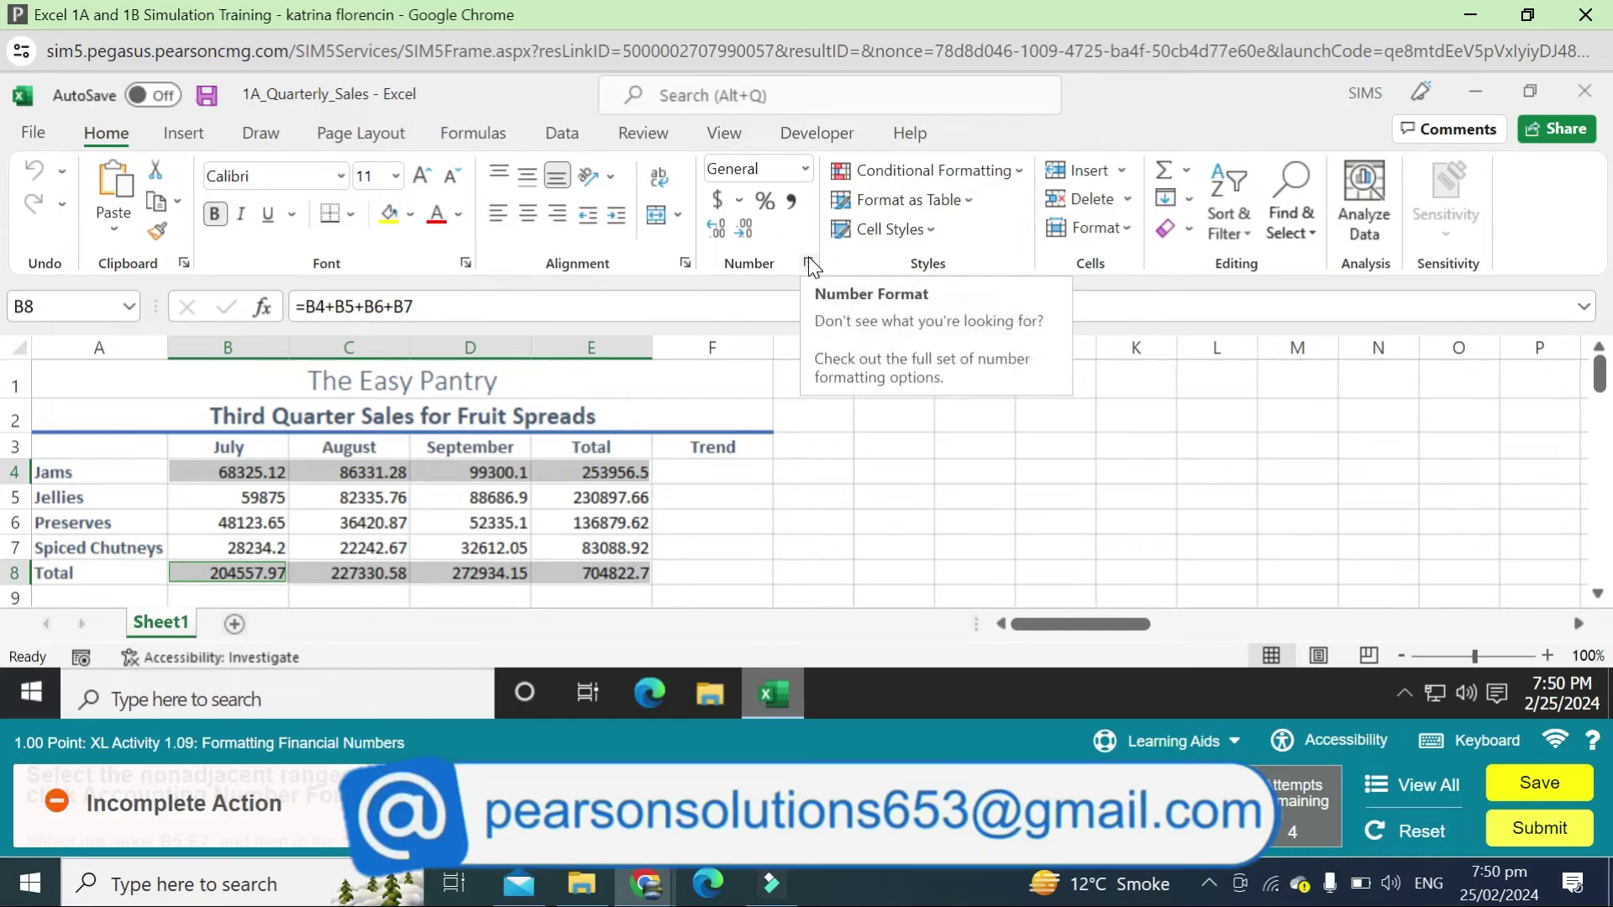
click(803, 172)
click(801, 380)
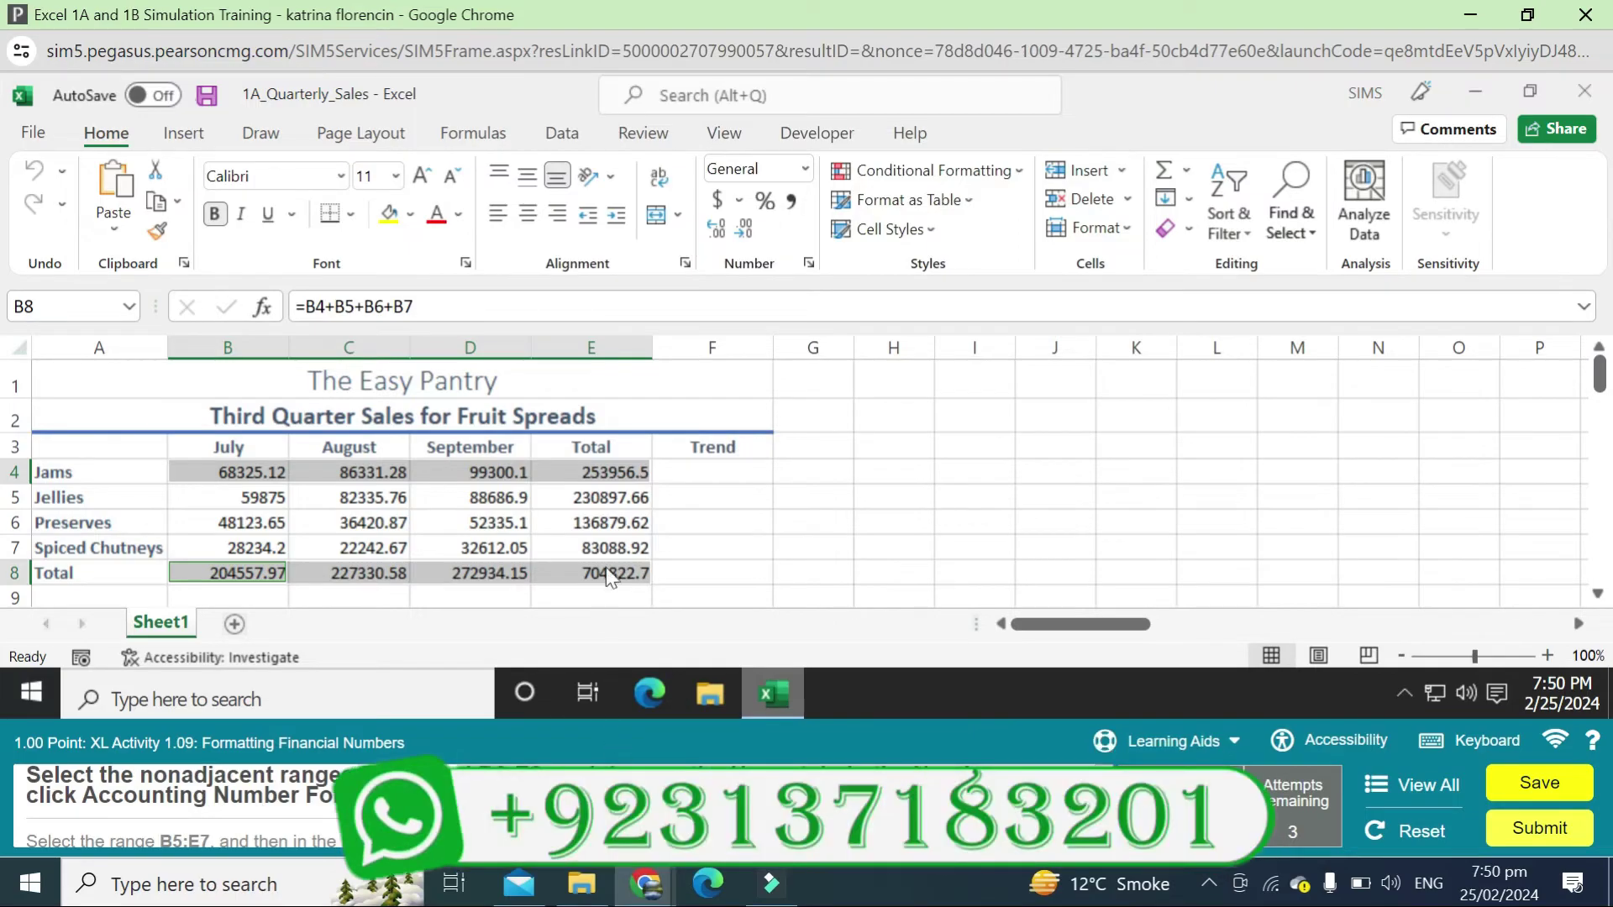
Reselect the nonadjacent ranges B4:E4 and B8:E8 and format them with the Accounting number format.
click(729, 522)
drag(264, 476, 598, 468)
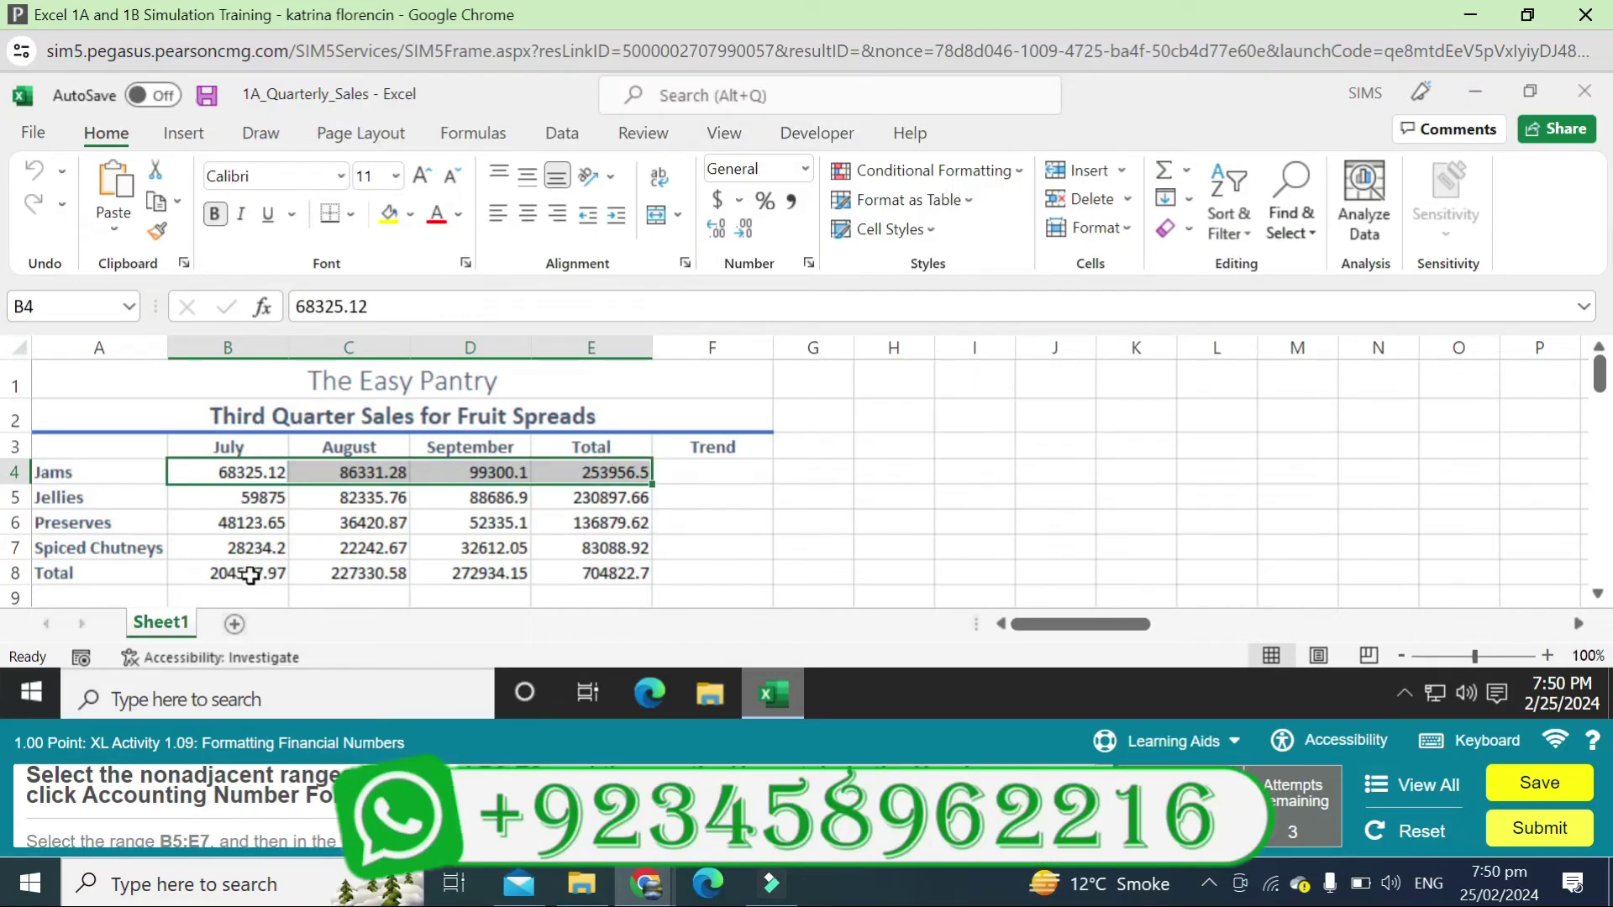
drag(250, 574, 559, 568)
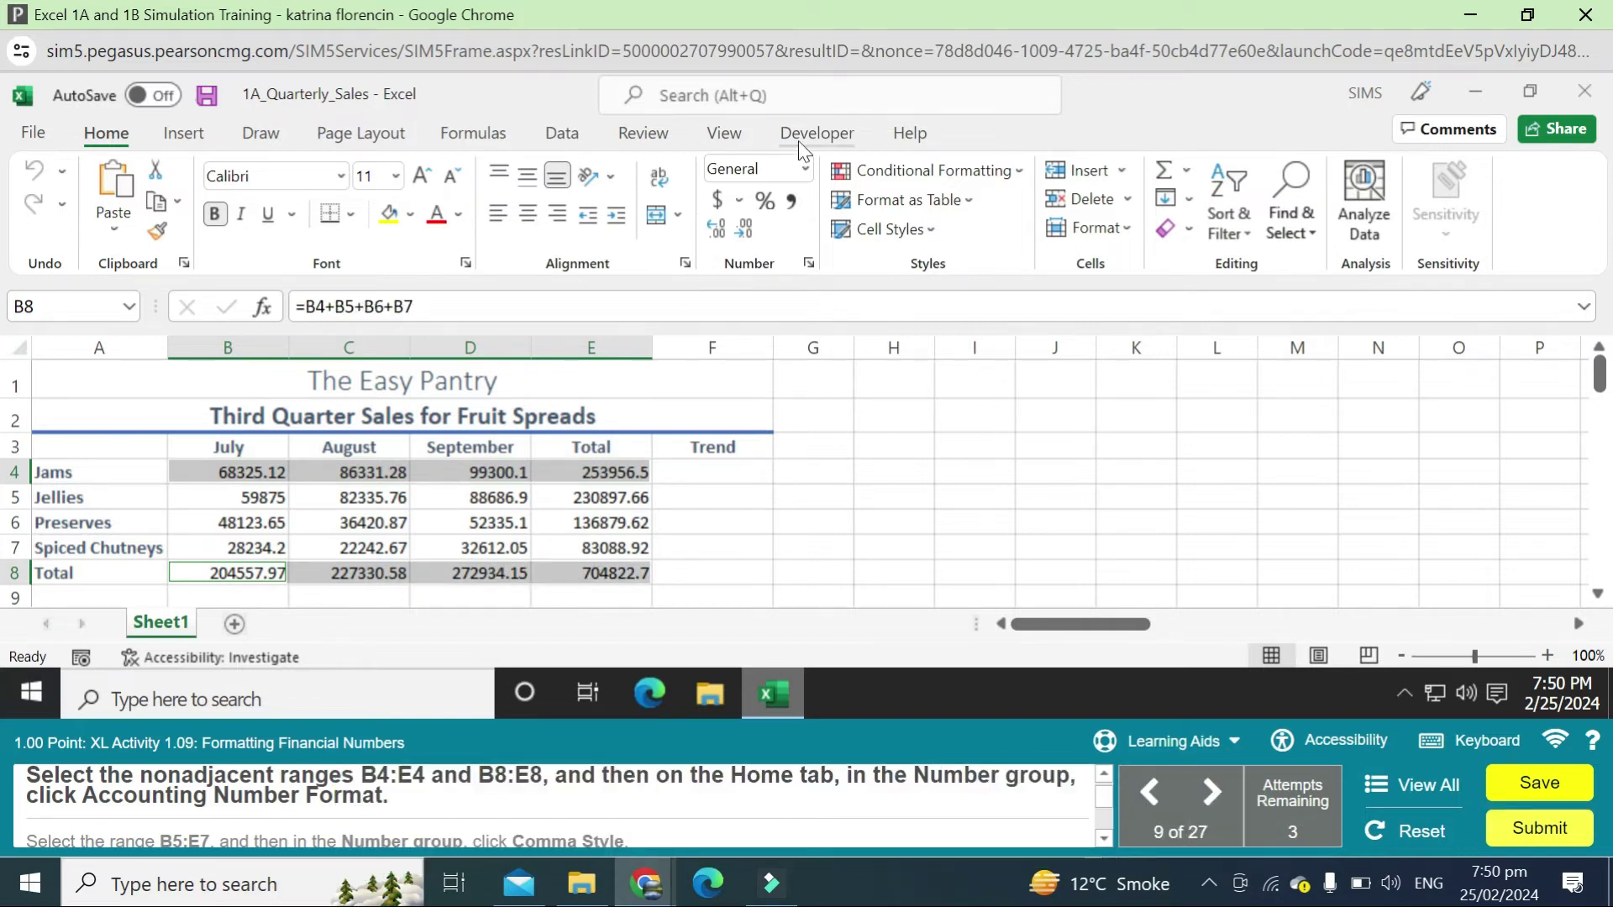
click(809, 167)
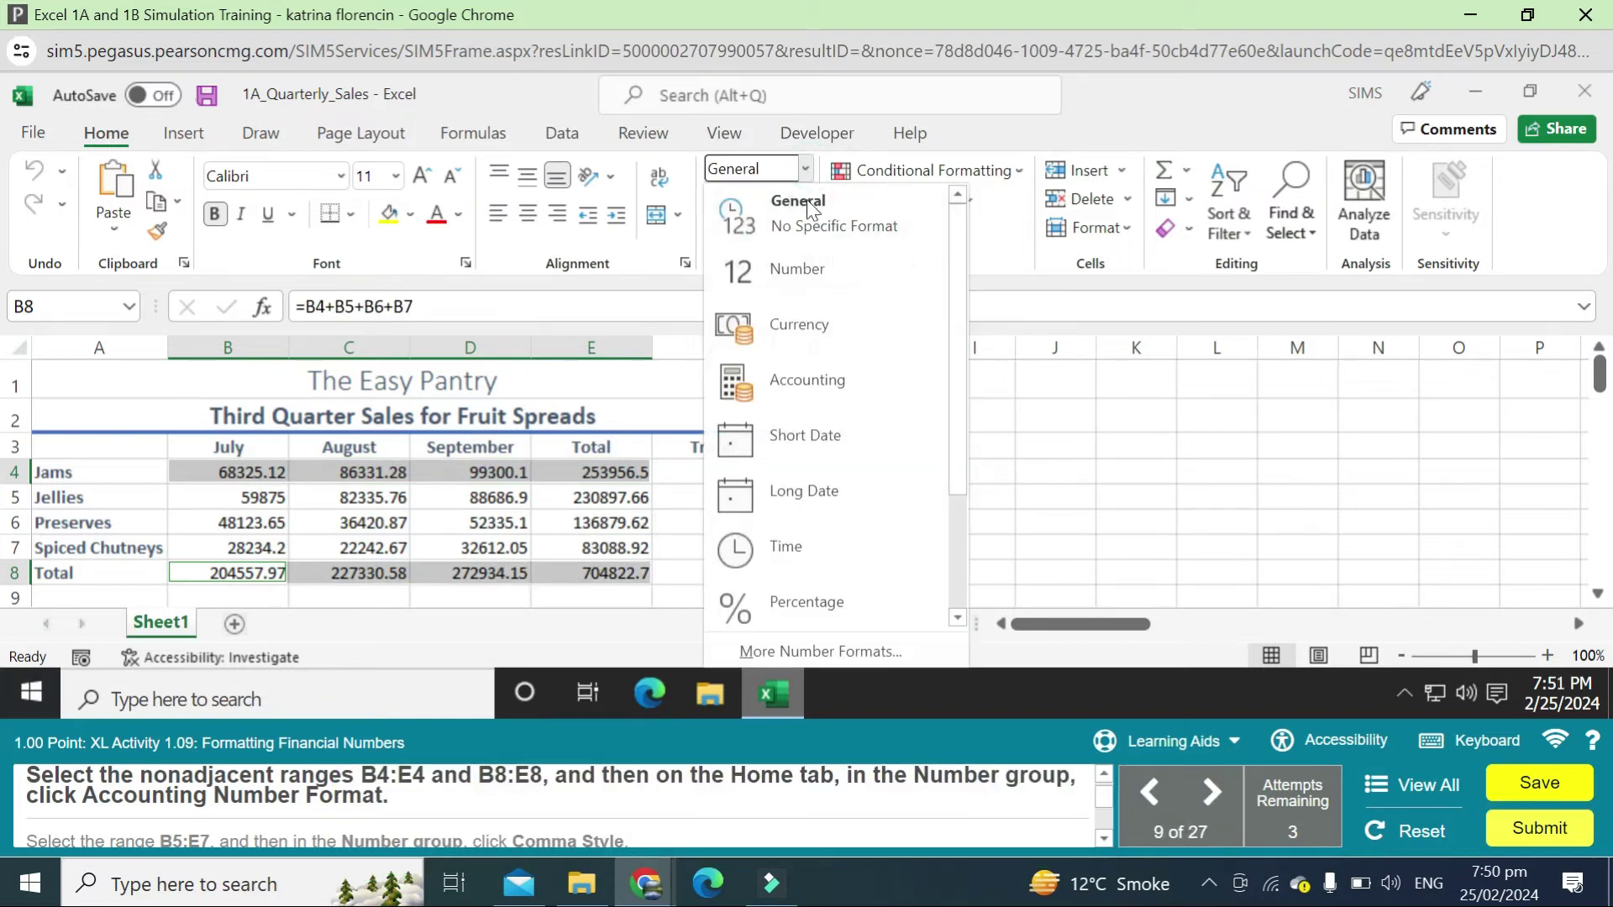
click(828, 379)
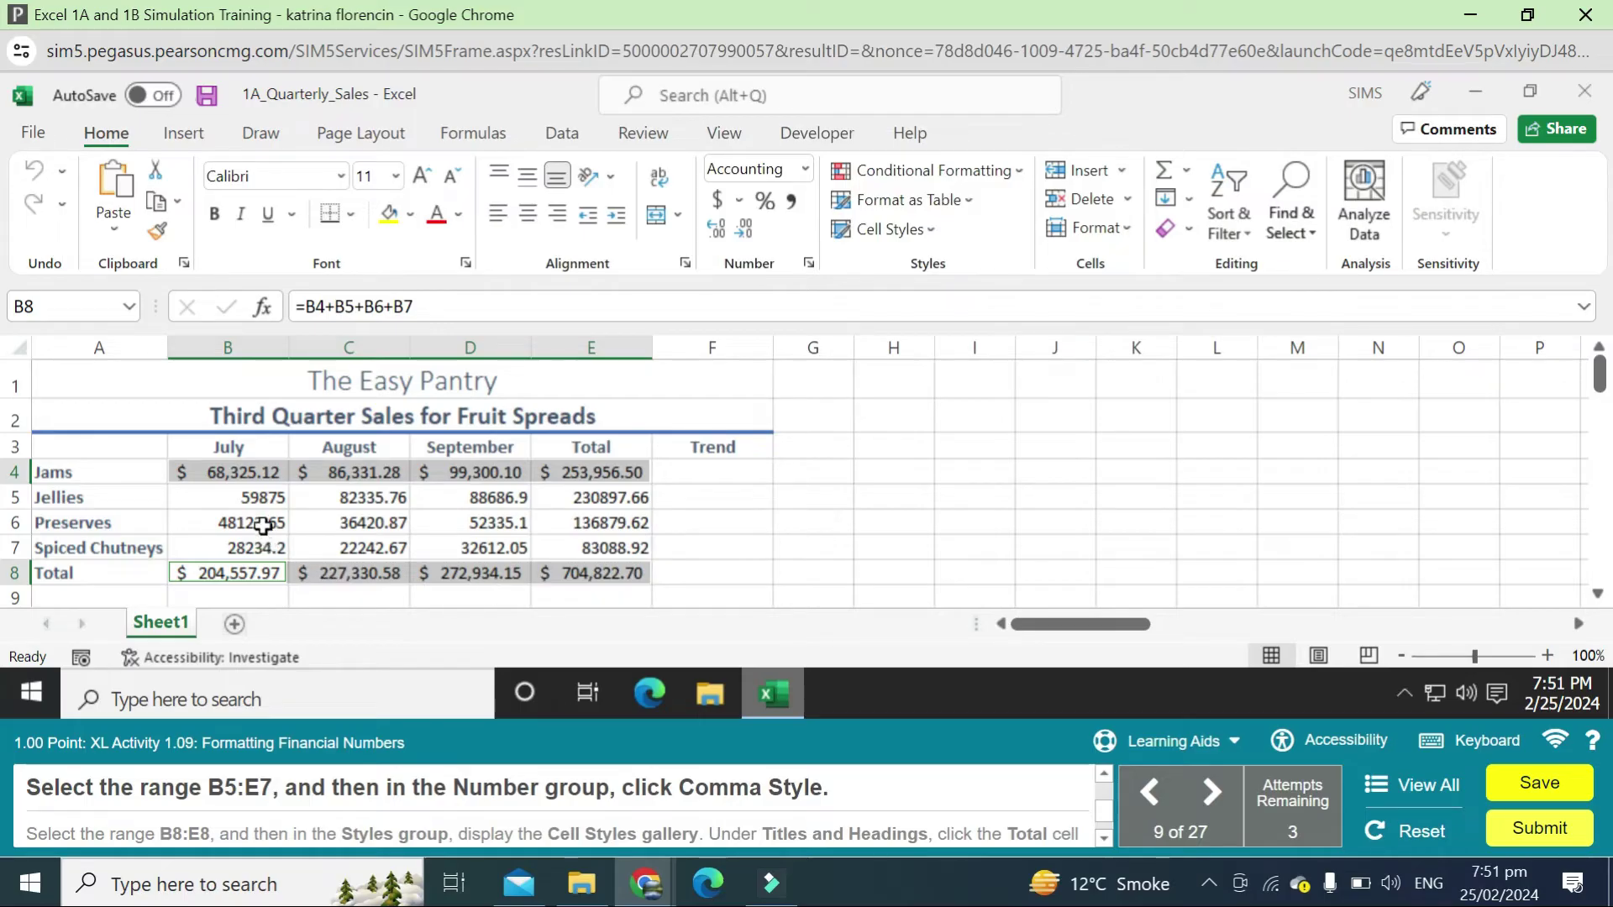
Apply Comma Style to the sales figures in the range B5:E7.
drag(254, 497, 609, 555)
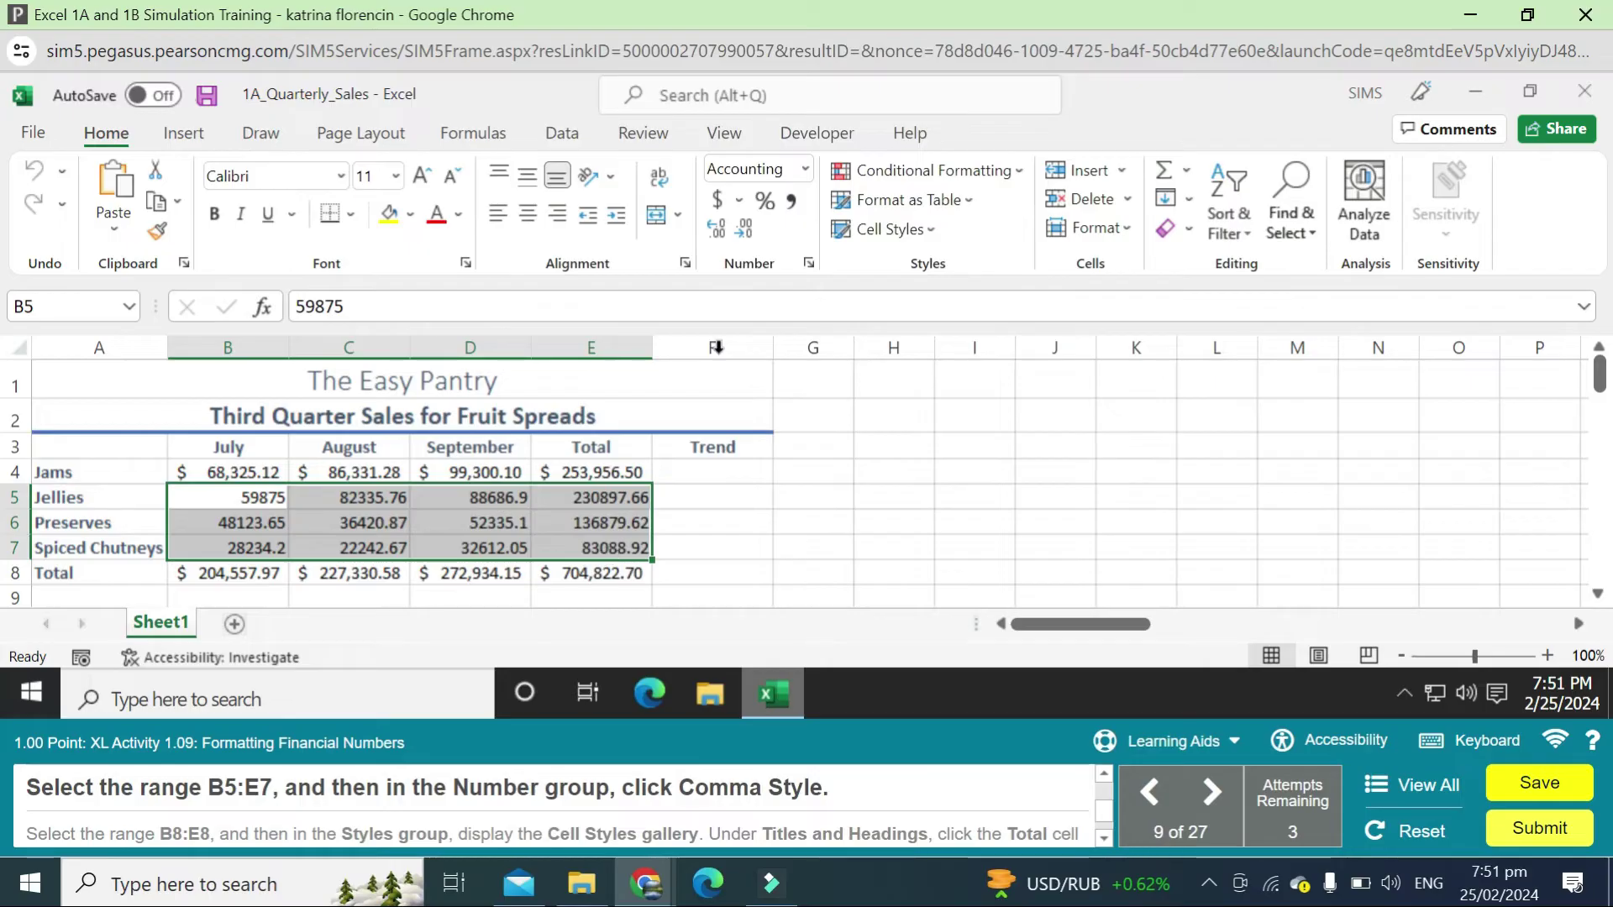
click(809, 168)
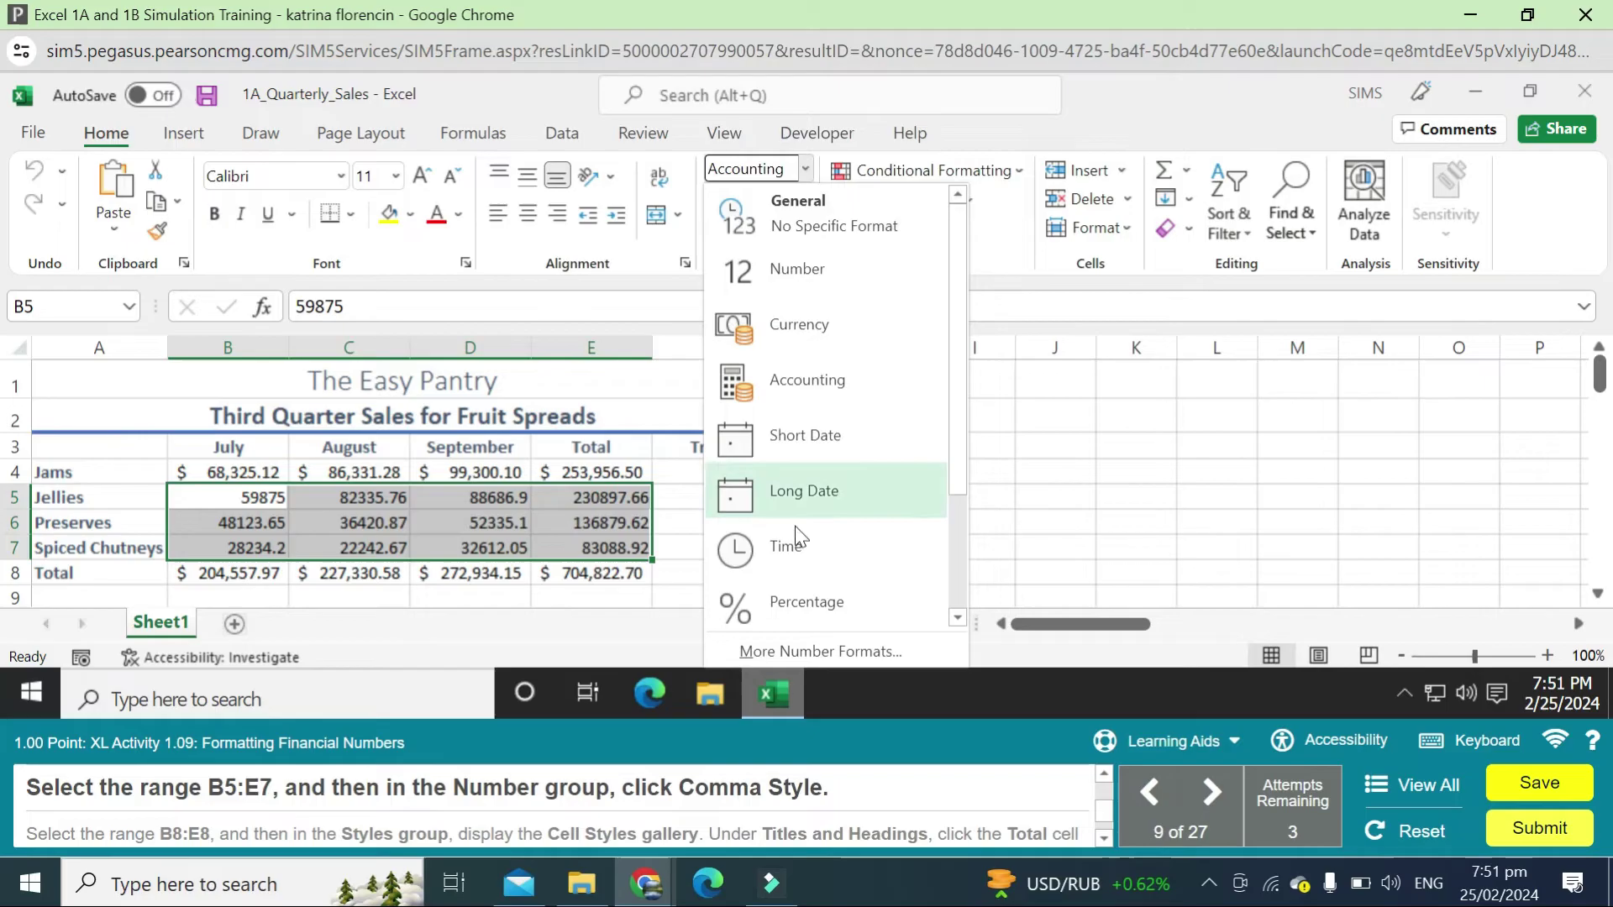
mouse_move(952, 472)
mouse_down()
mouse_move(951, 607)
mouse_move(939, 449)
mouse_up()
scroll(938, 537, down, 3)
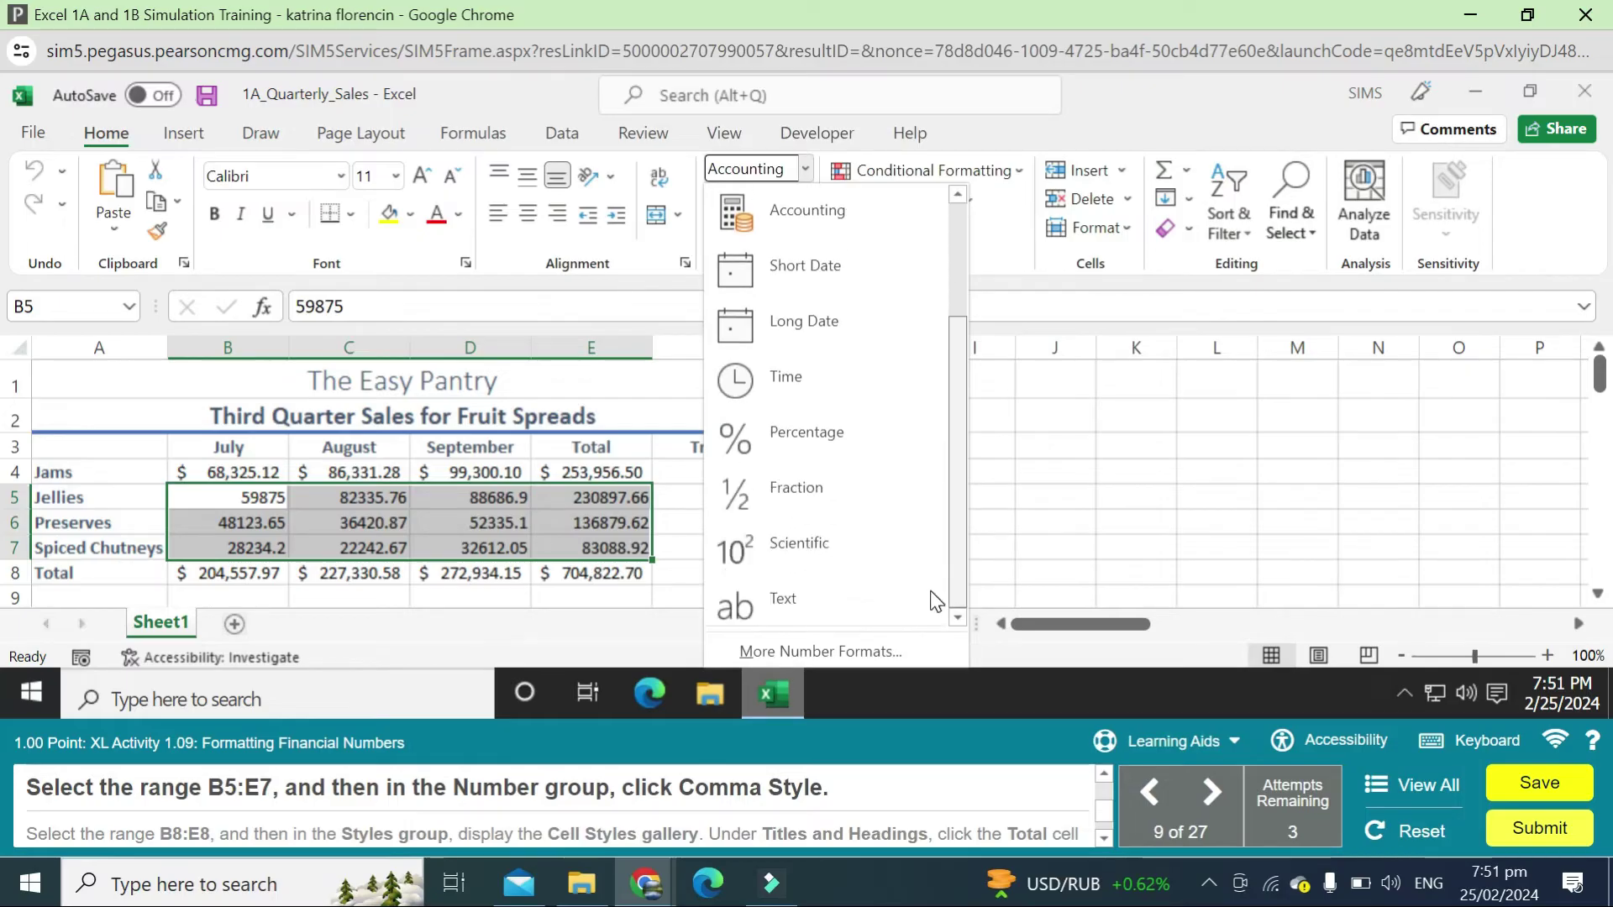
scroll(928, 428, up, 3)
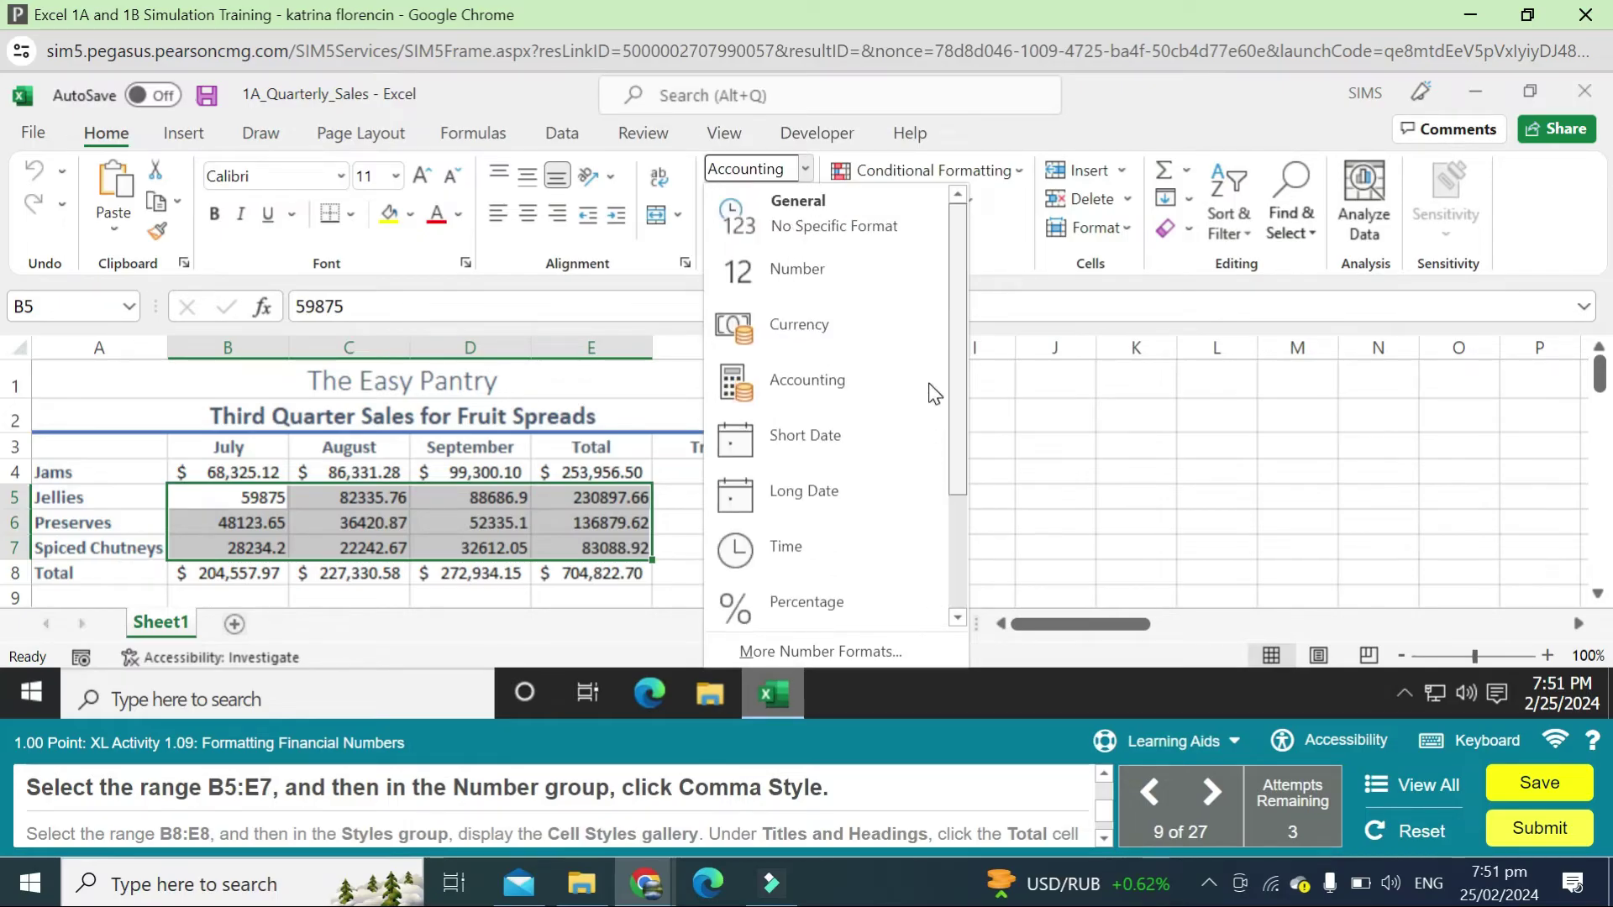
click(809, 165)
click(794, 200)
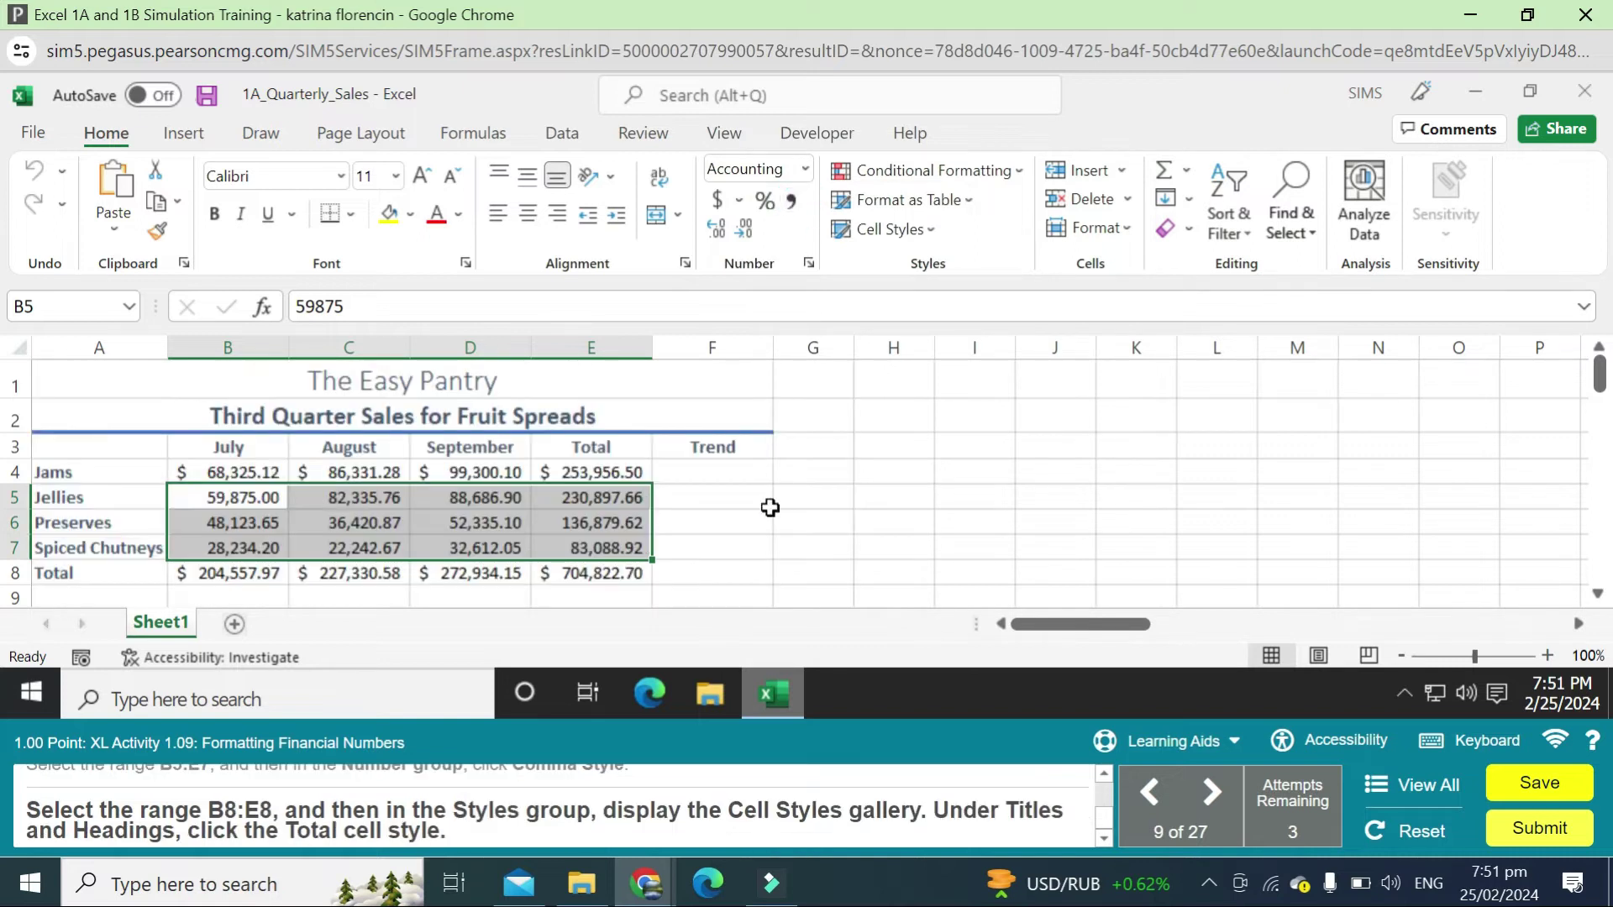
Apply the Total cell style to the totals in the range B8:E8.
click(332, 576)
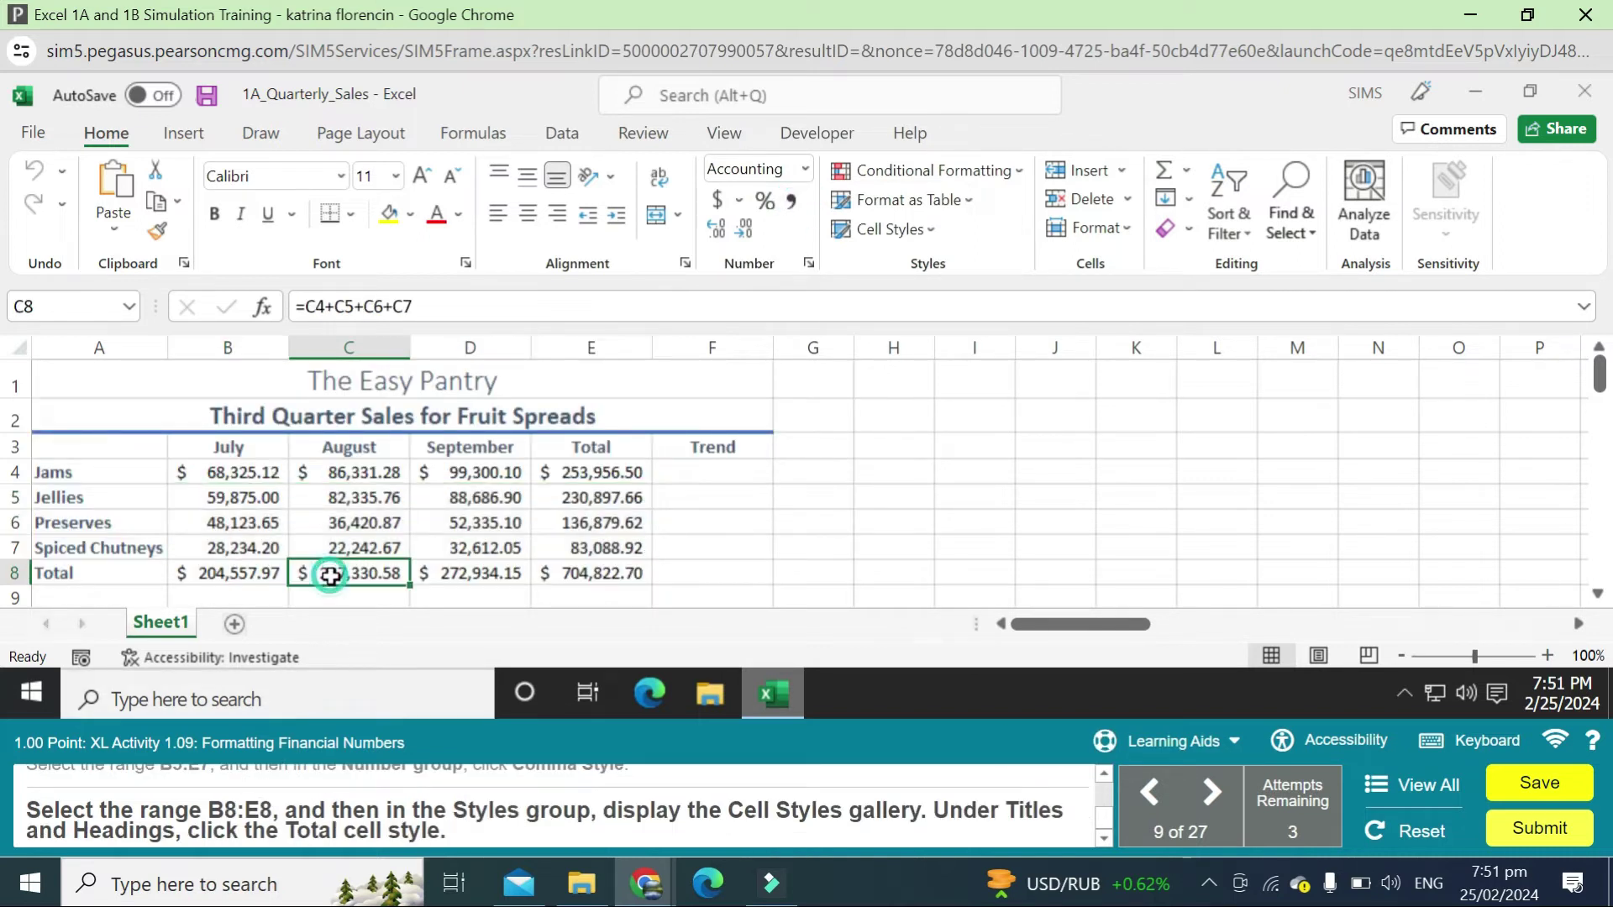
click(248, 542)
click(244, 578)
drag(244, 578, 598, 576)
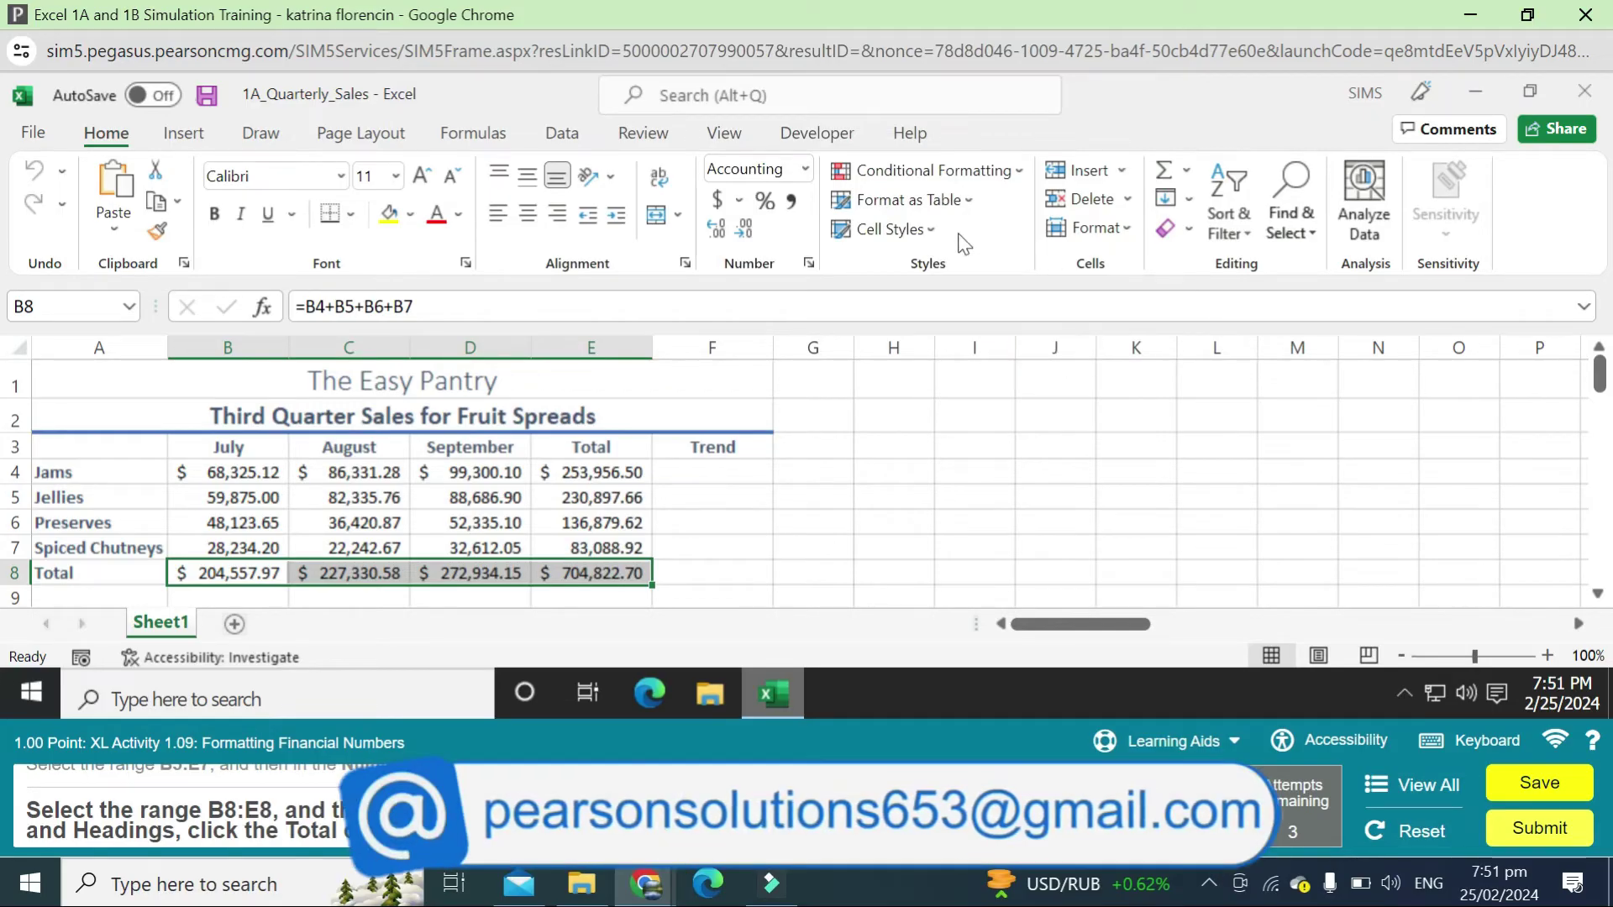
click(892, 229)
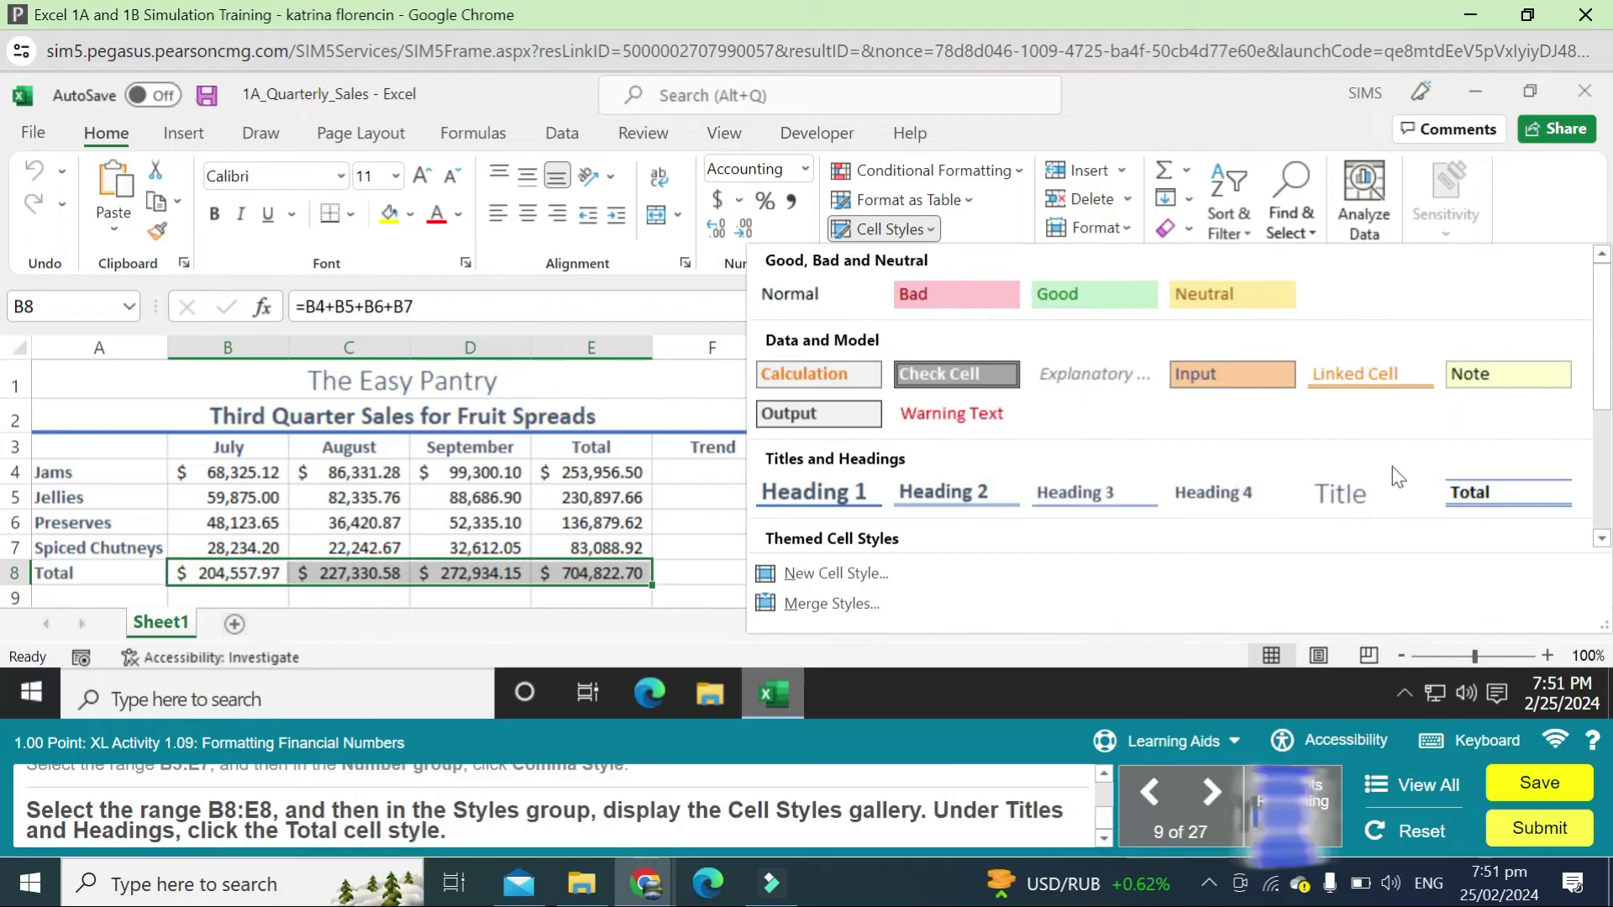
click(1469, 495)
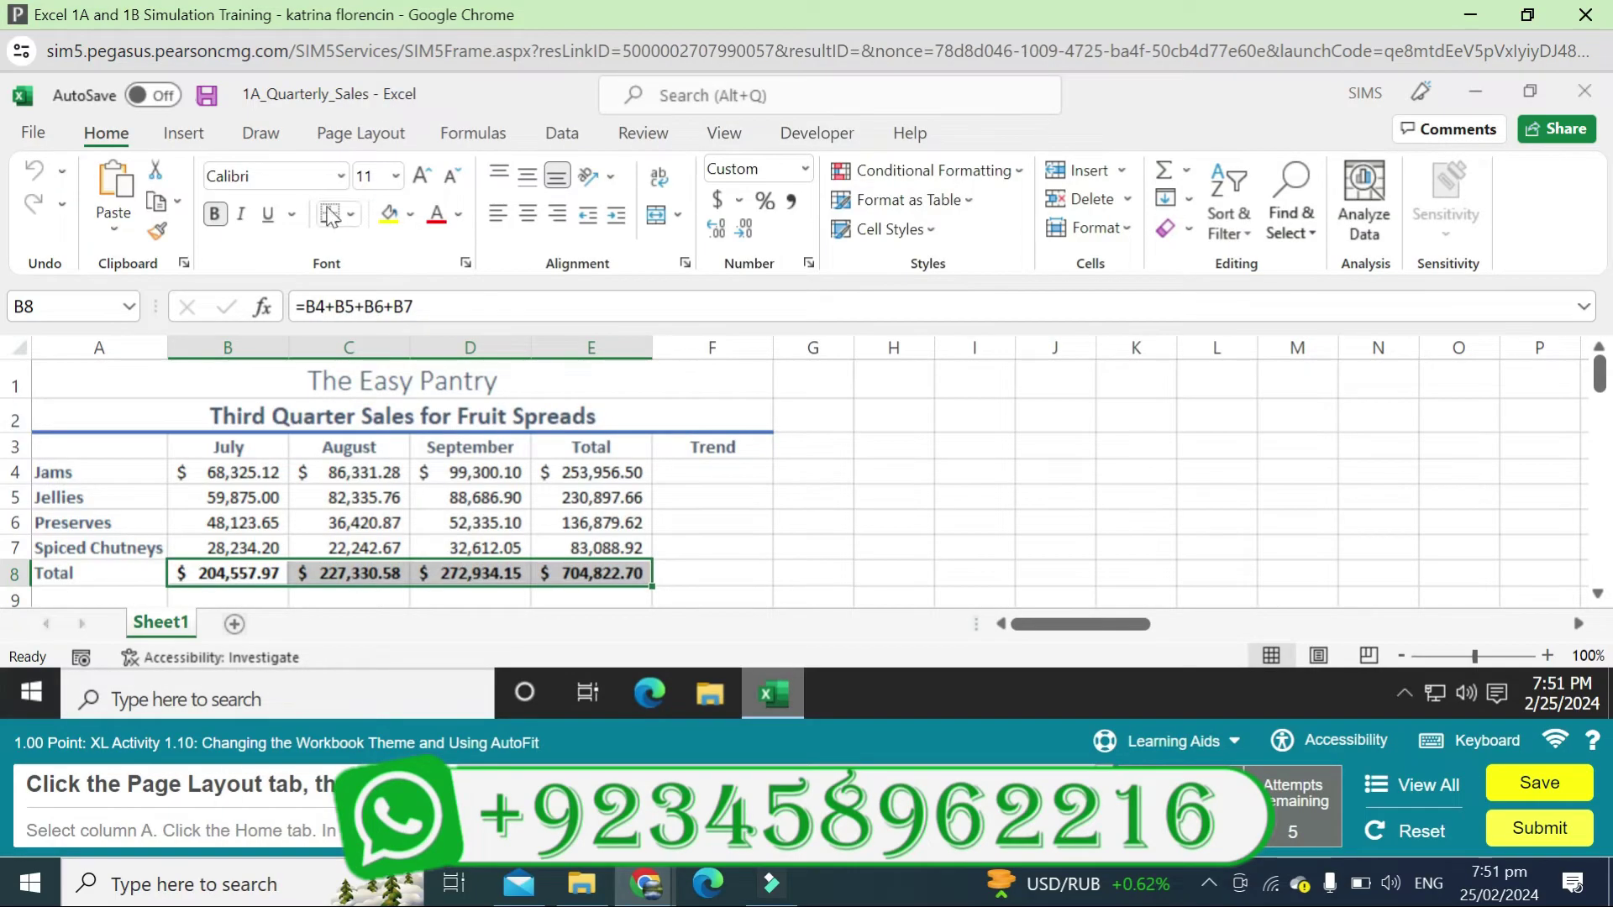
Change the workbook theme to Slice.
click(351, 135)
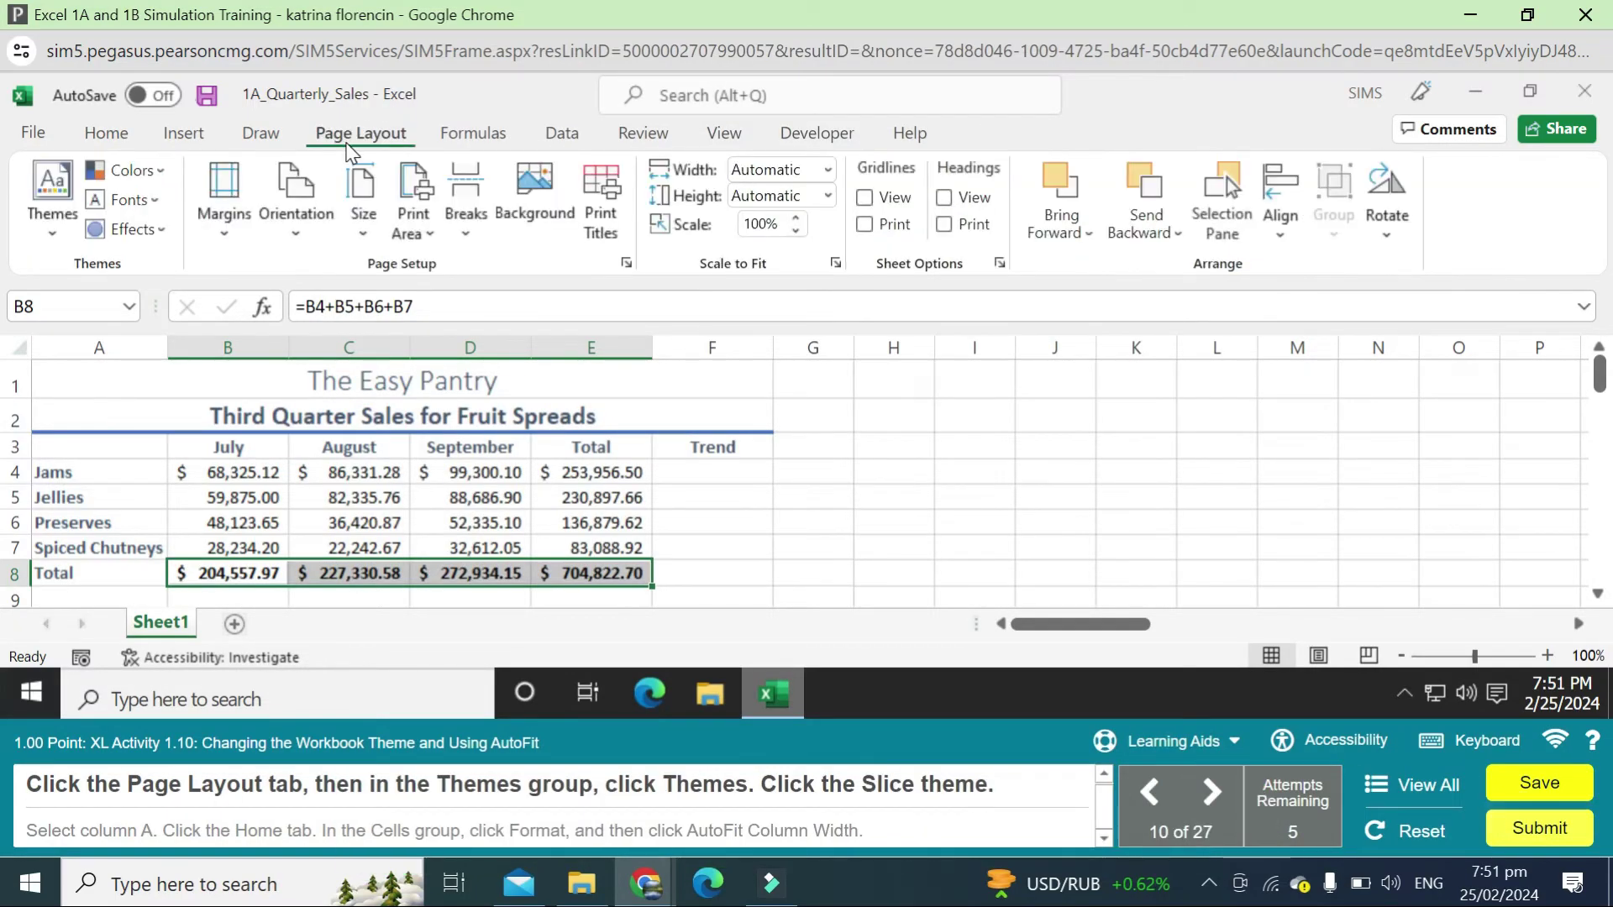
click(51, 240)
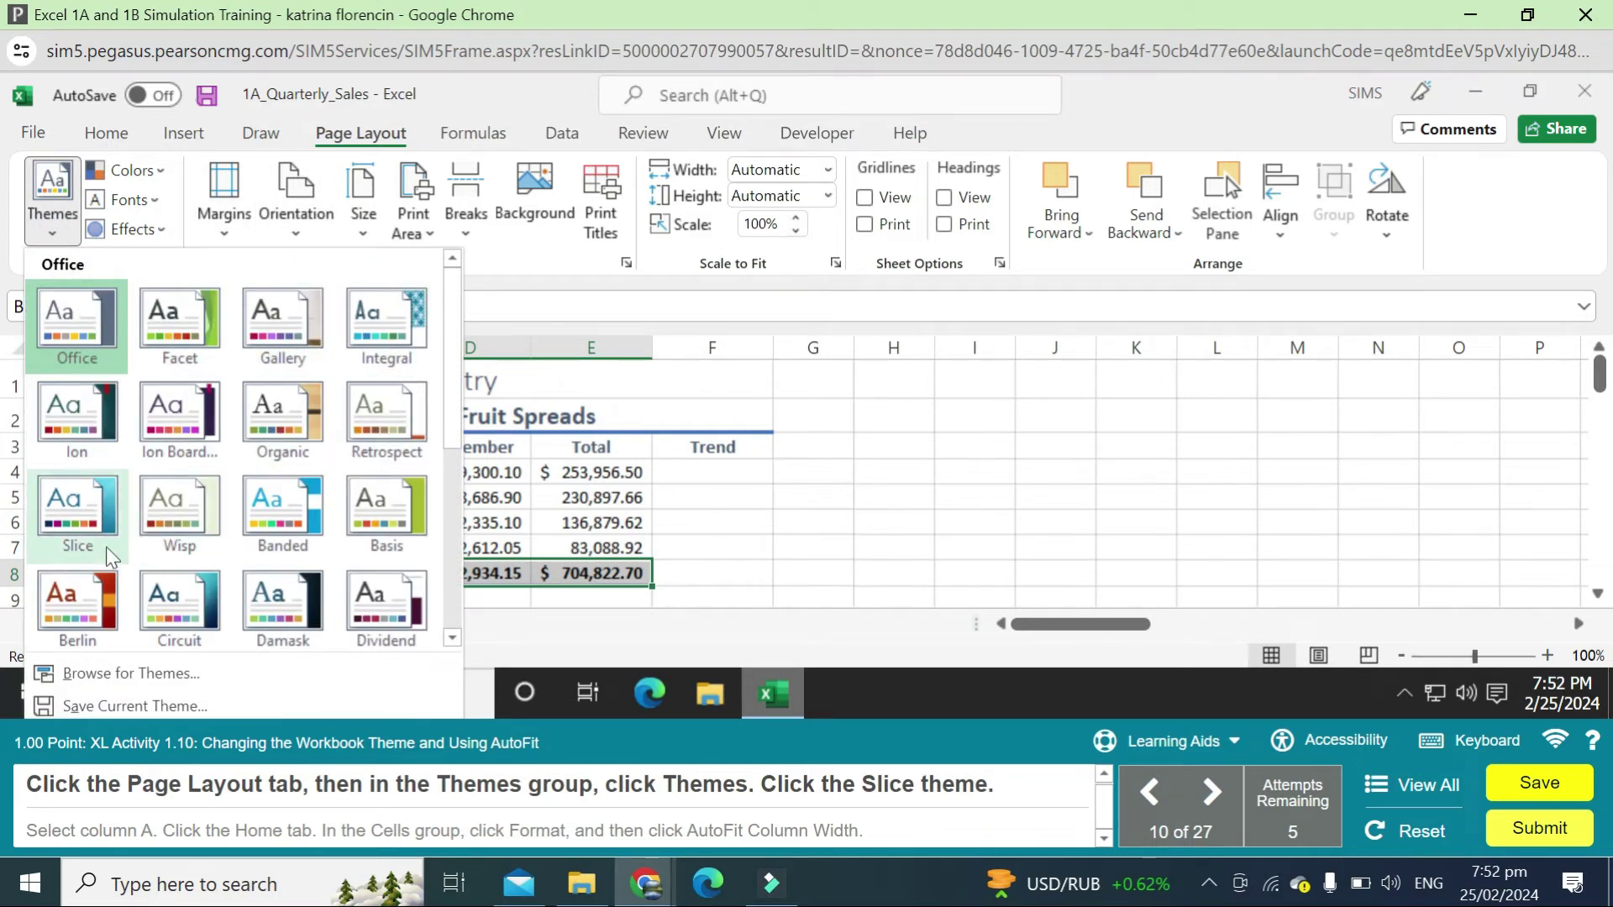
click(73, 527)
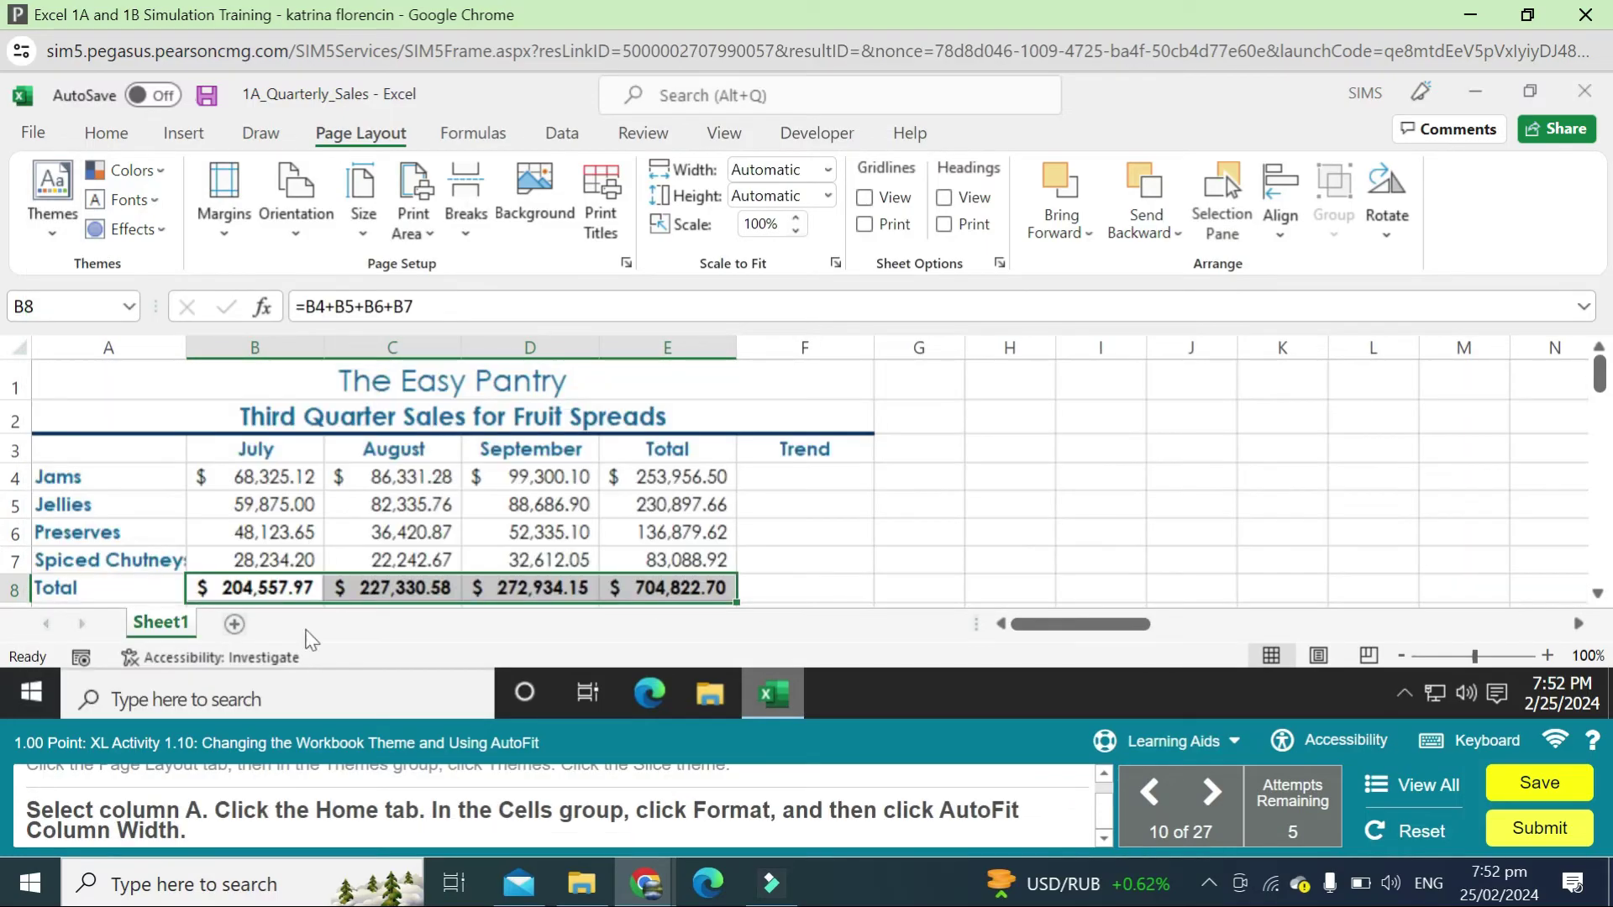
AutoFit the width of column A to its contents.
click(122, 347)
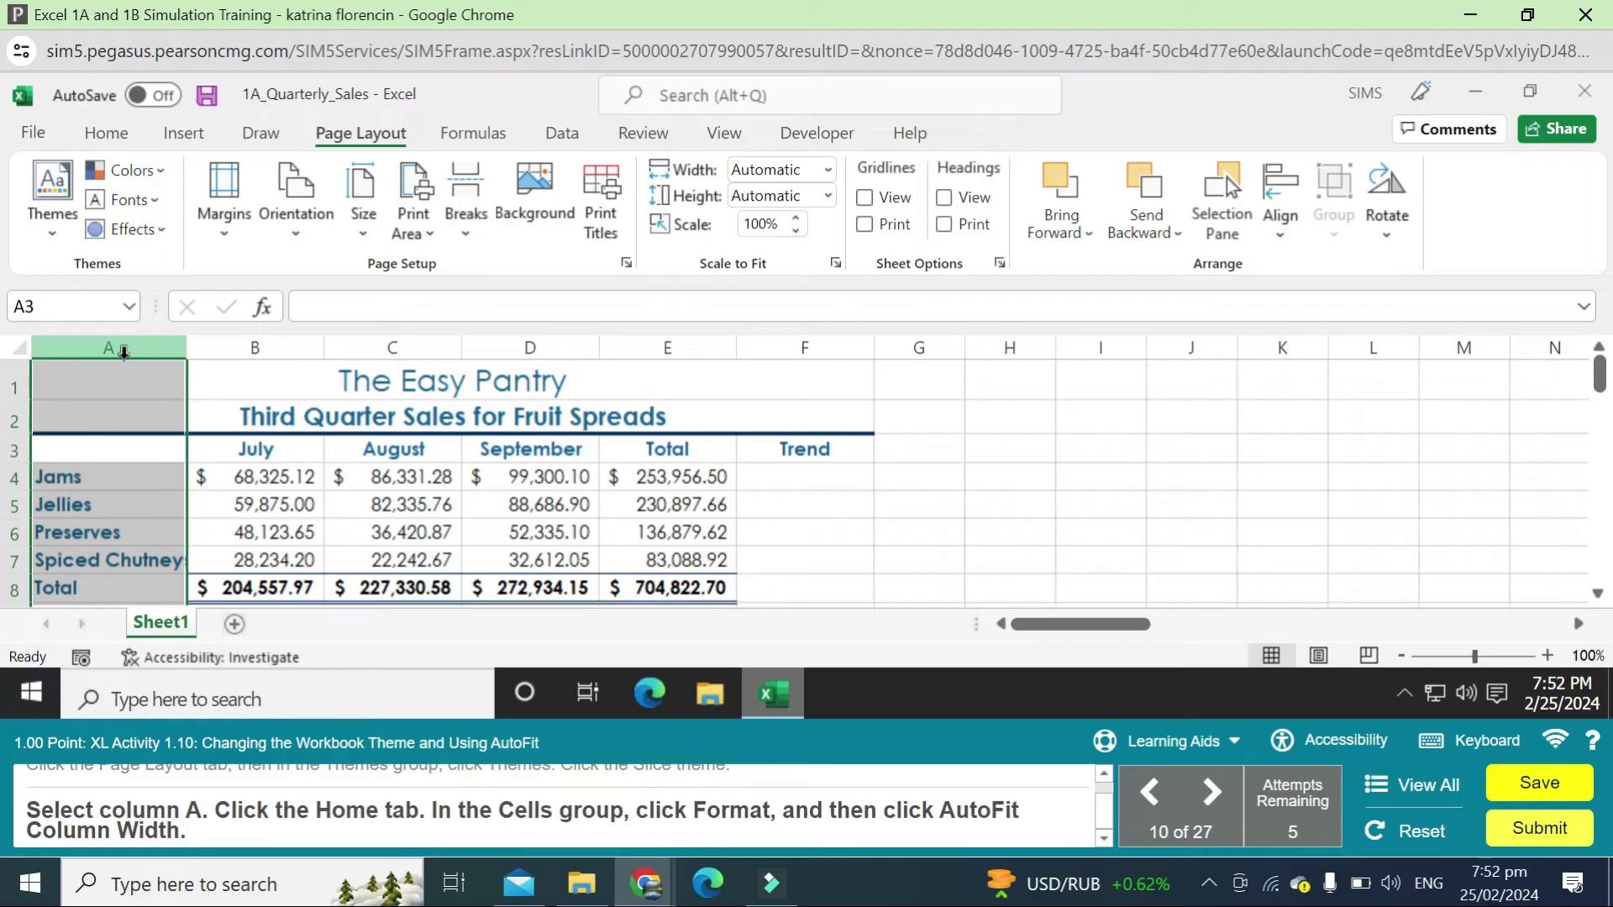
click(106, 132)
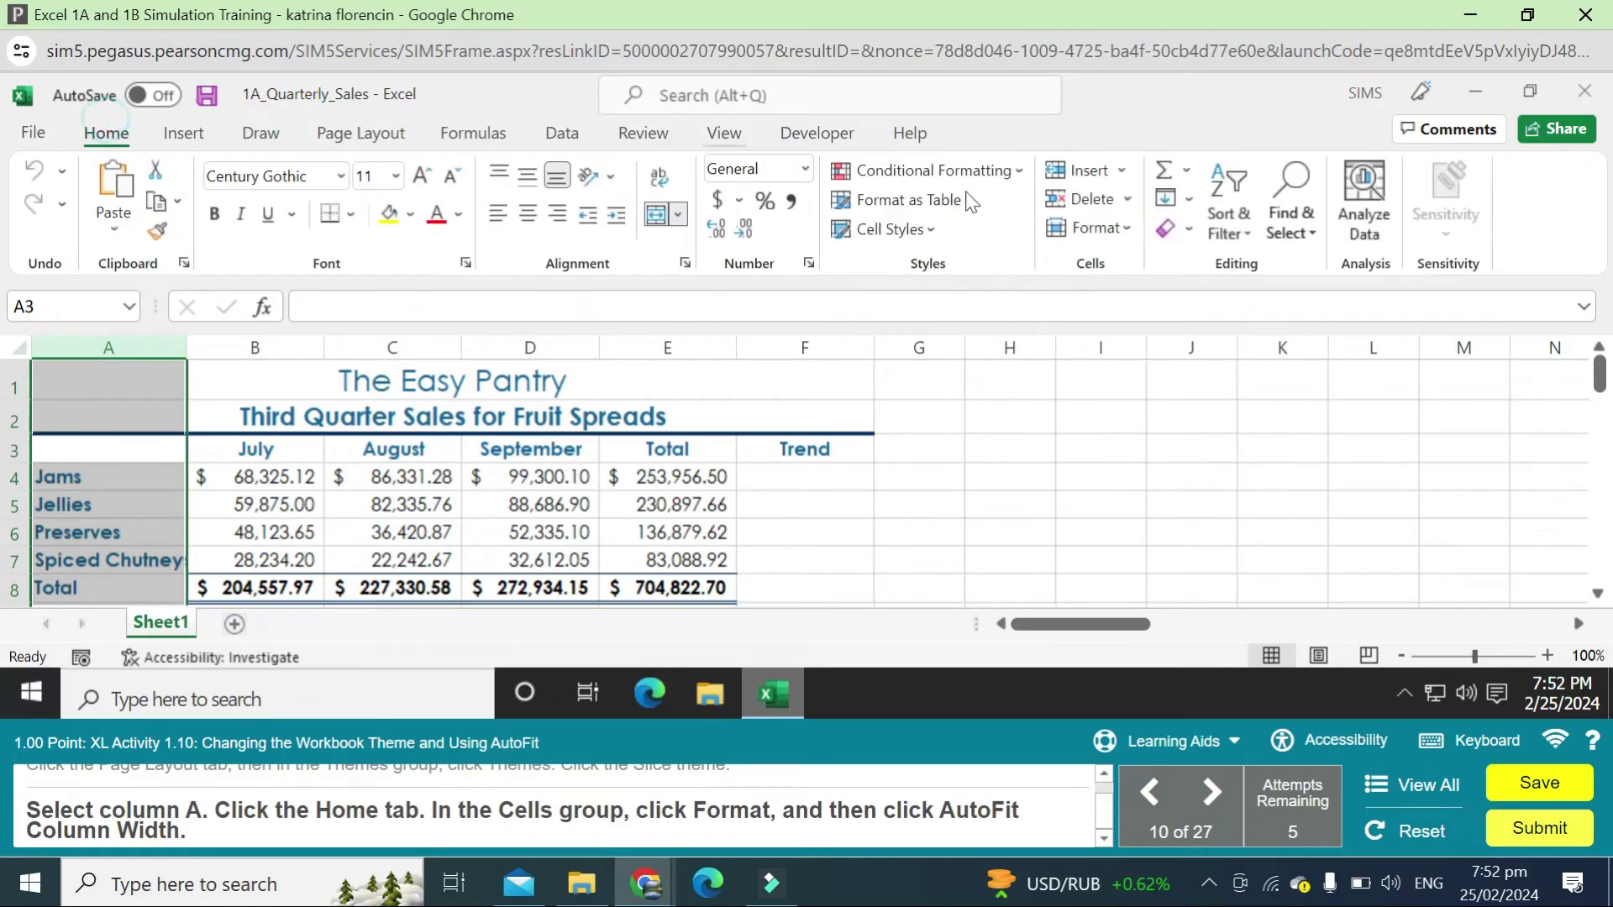
click(1136, 230)
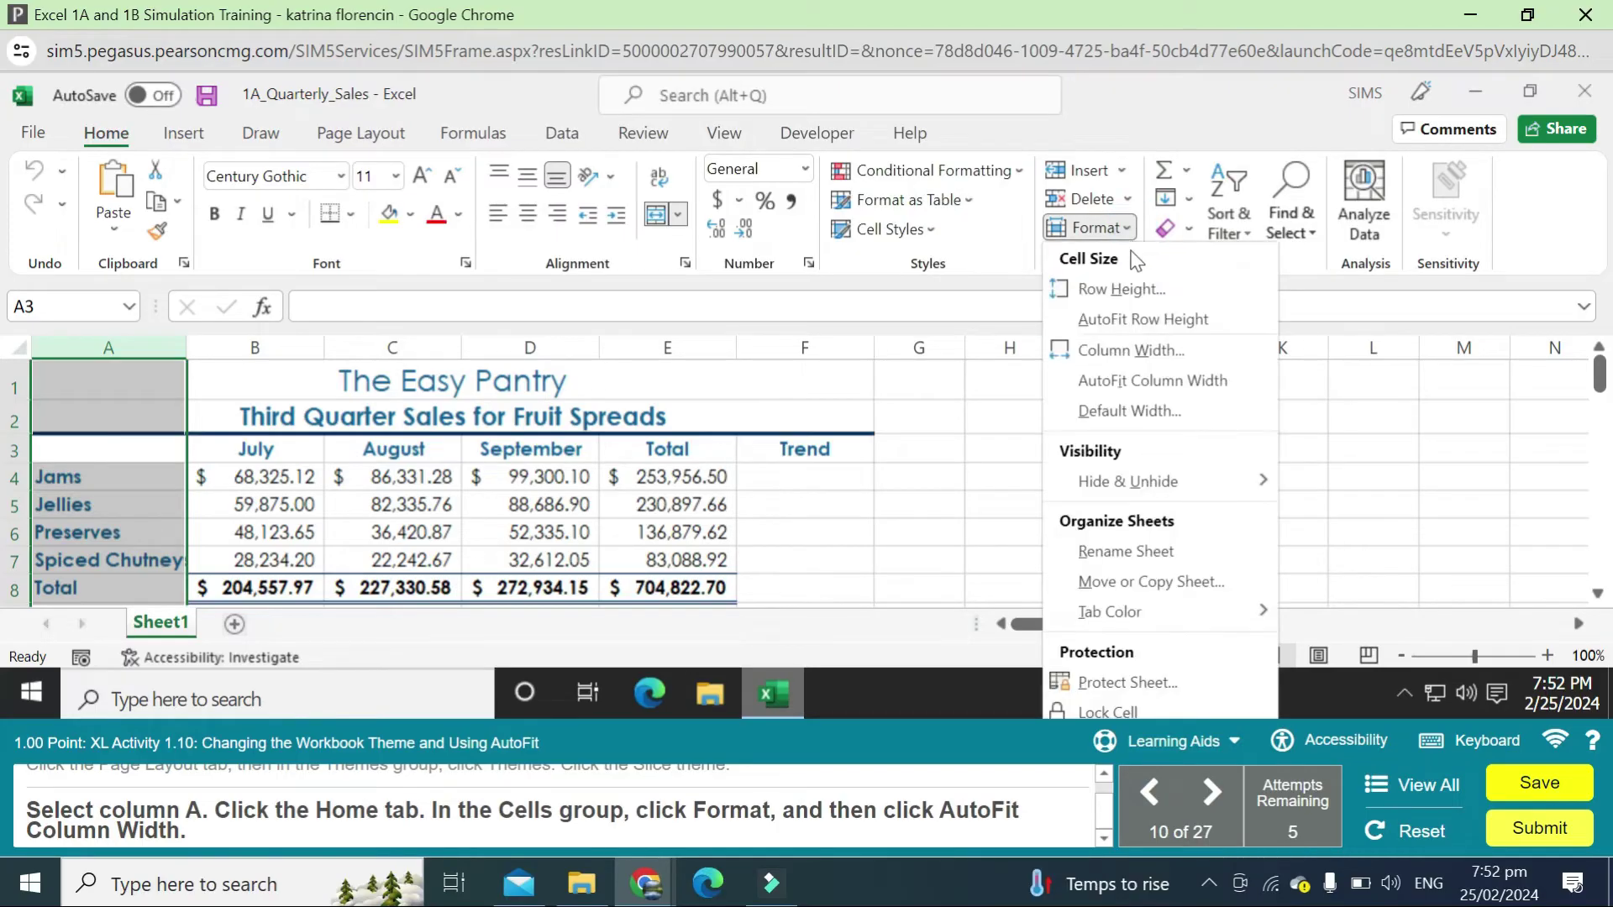
click(1146, 380)
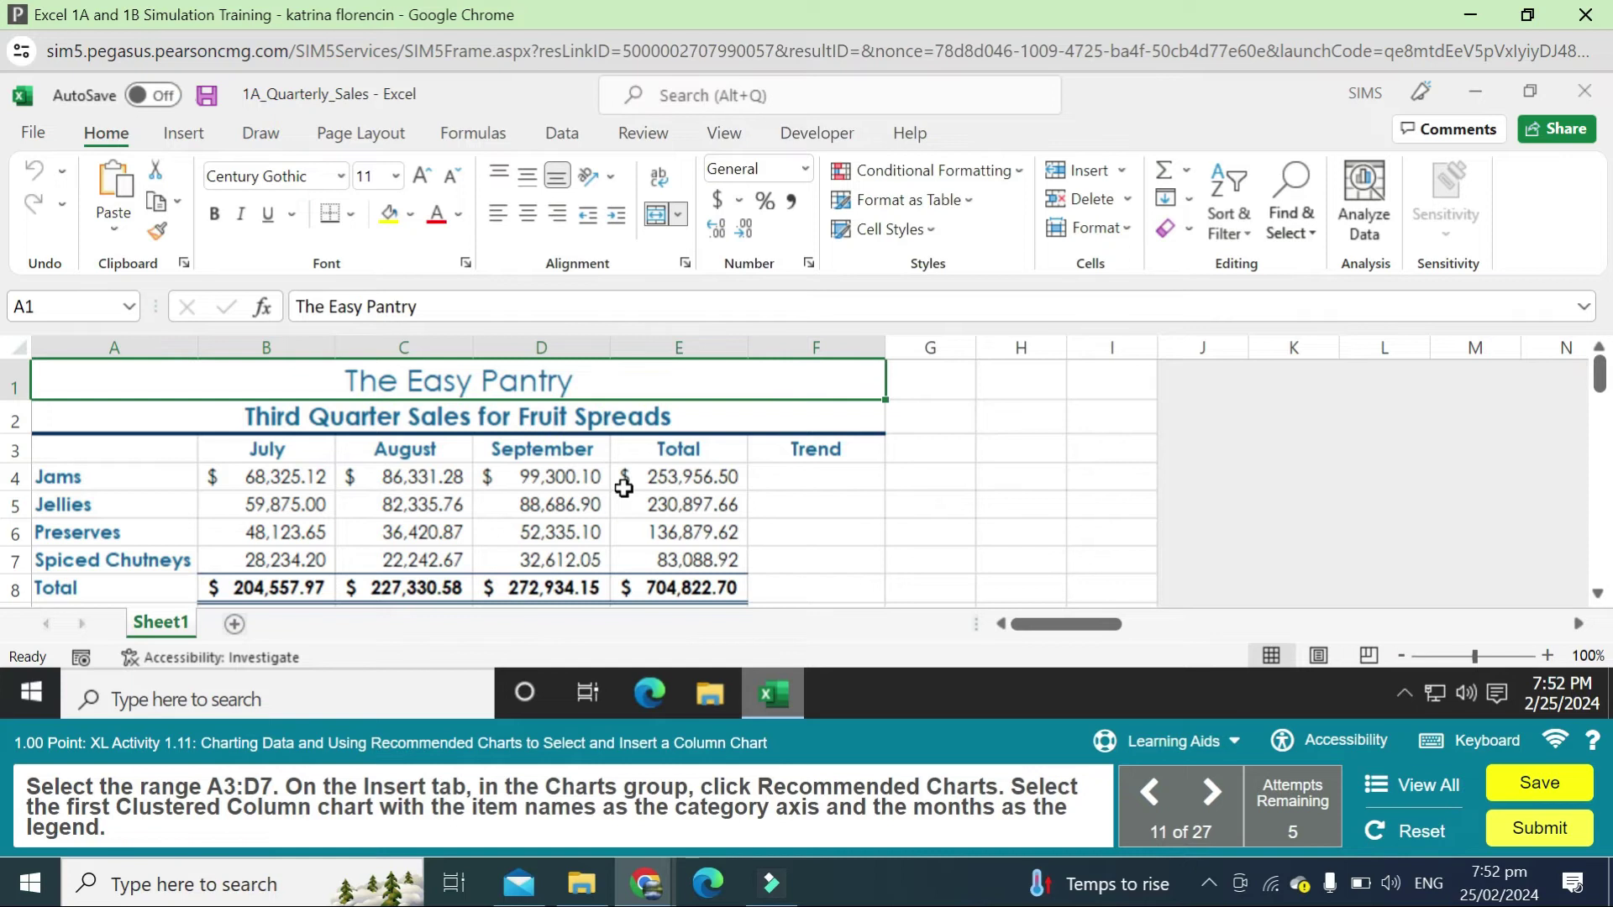
key(alt)
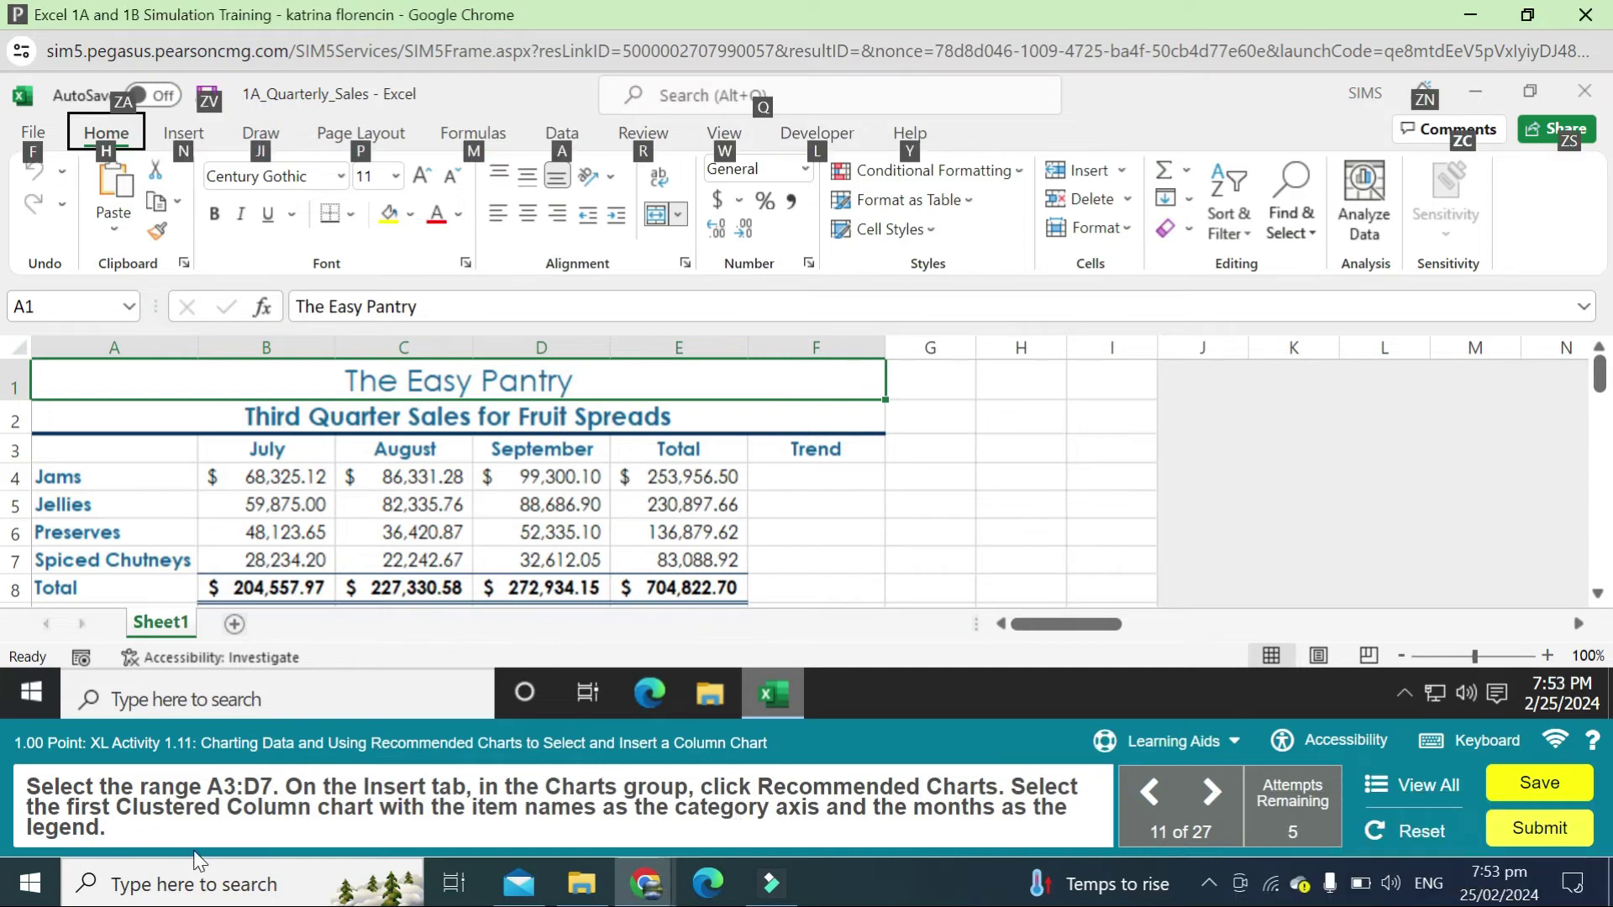
Insert the first recommended Clustered Column chart from the range A3:D7, with item names as categories and months as the legend.
click(251, 562)
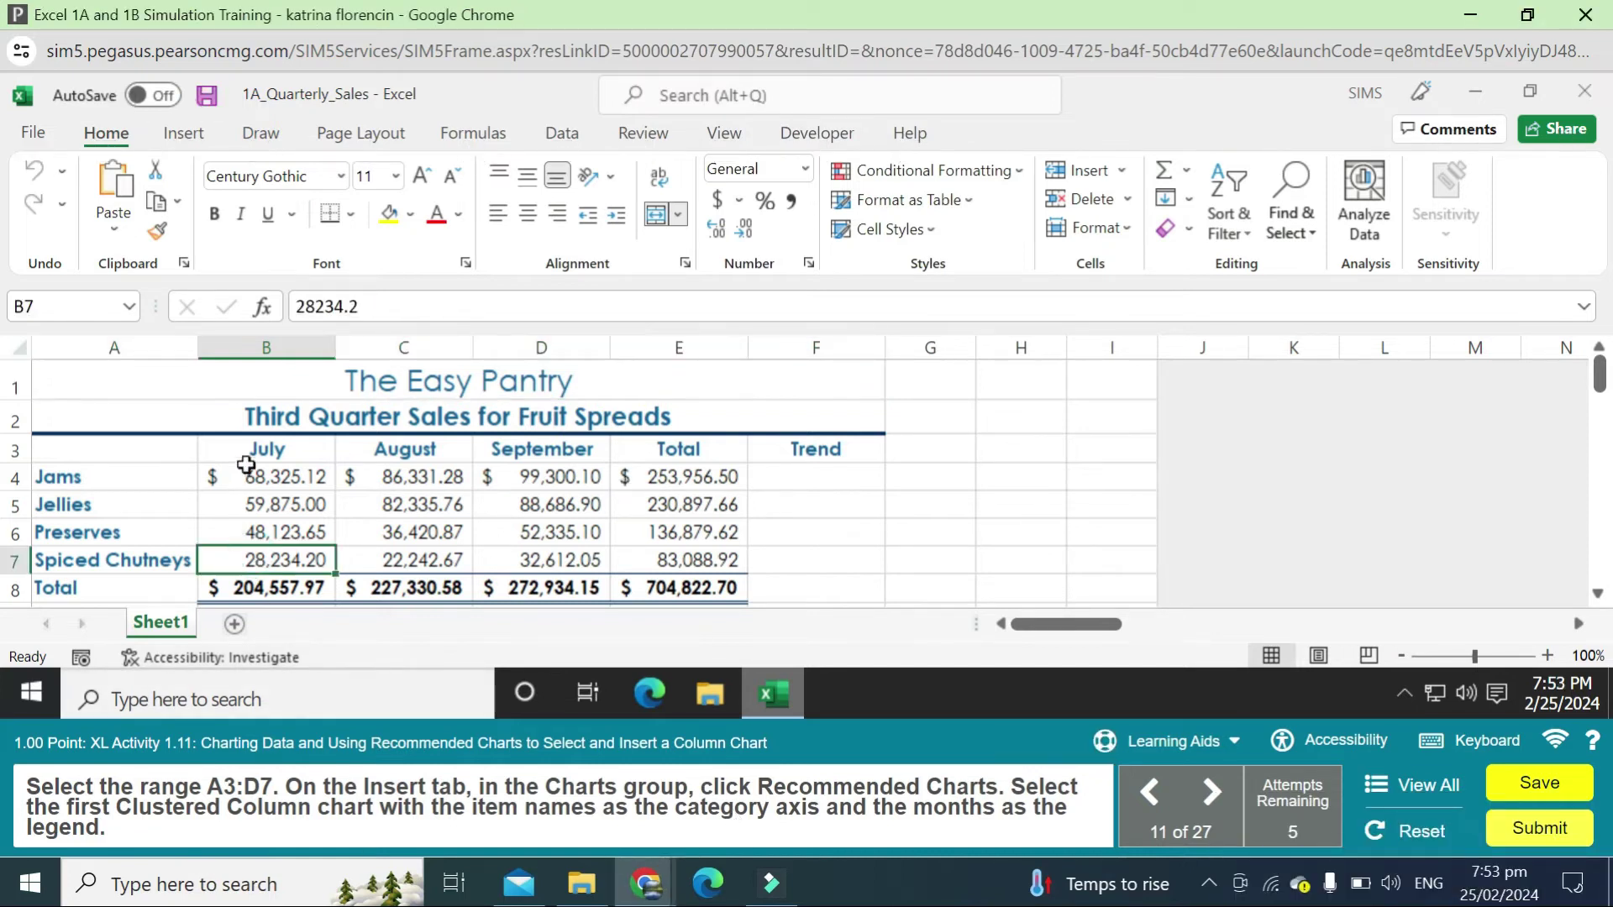
drag(108, 455, 579, 554)
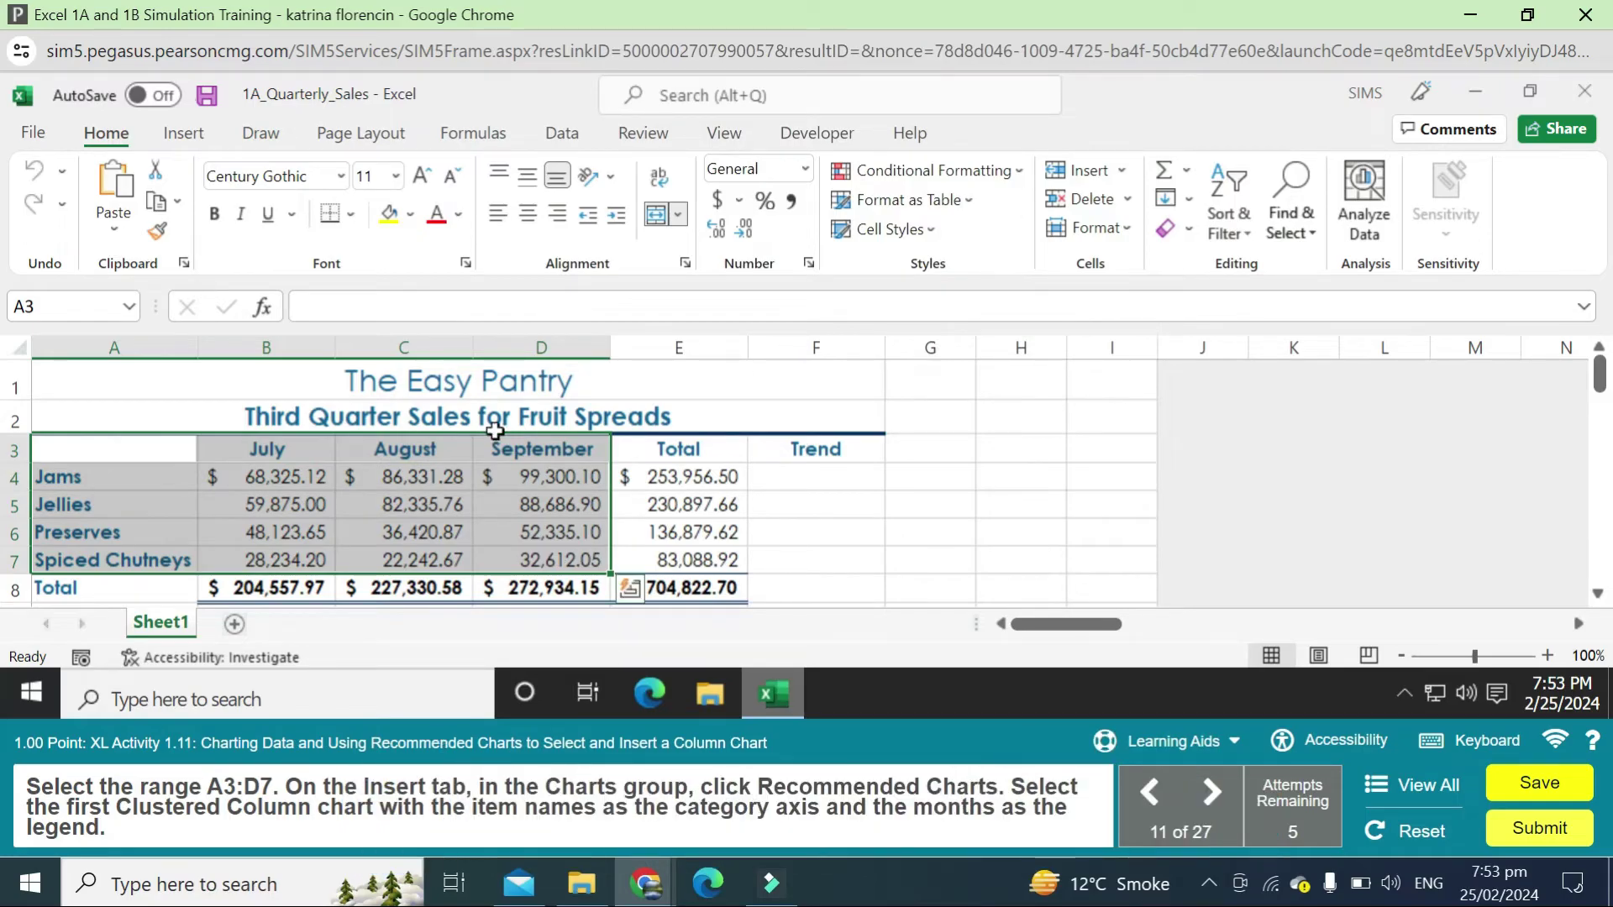
click(179, 138)
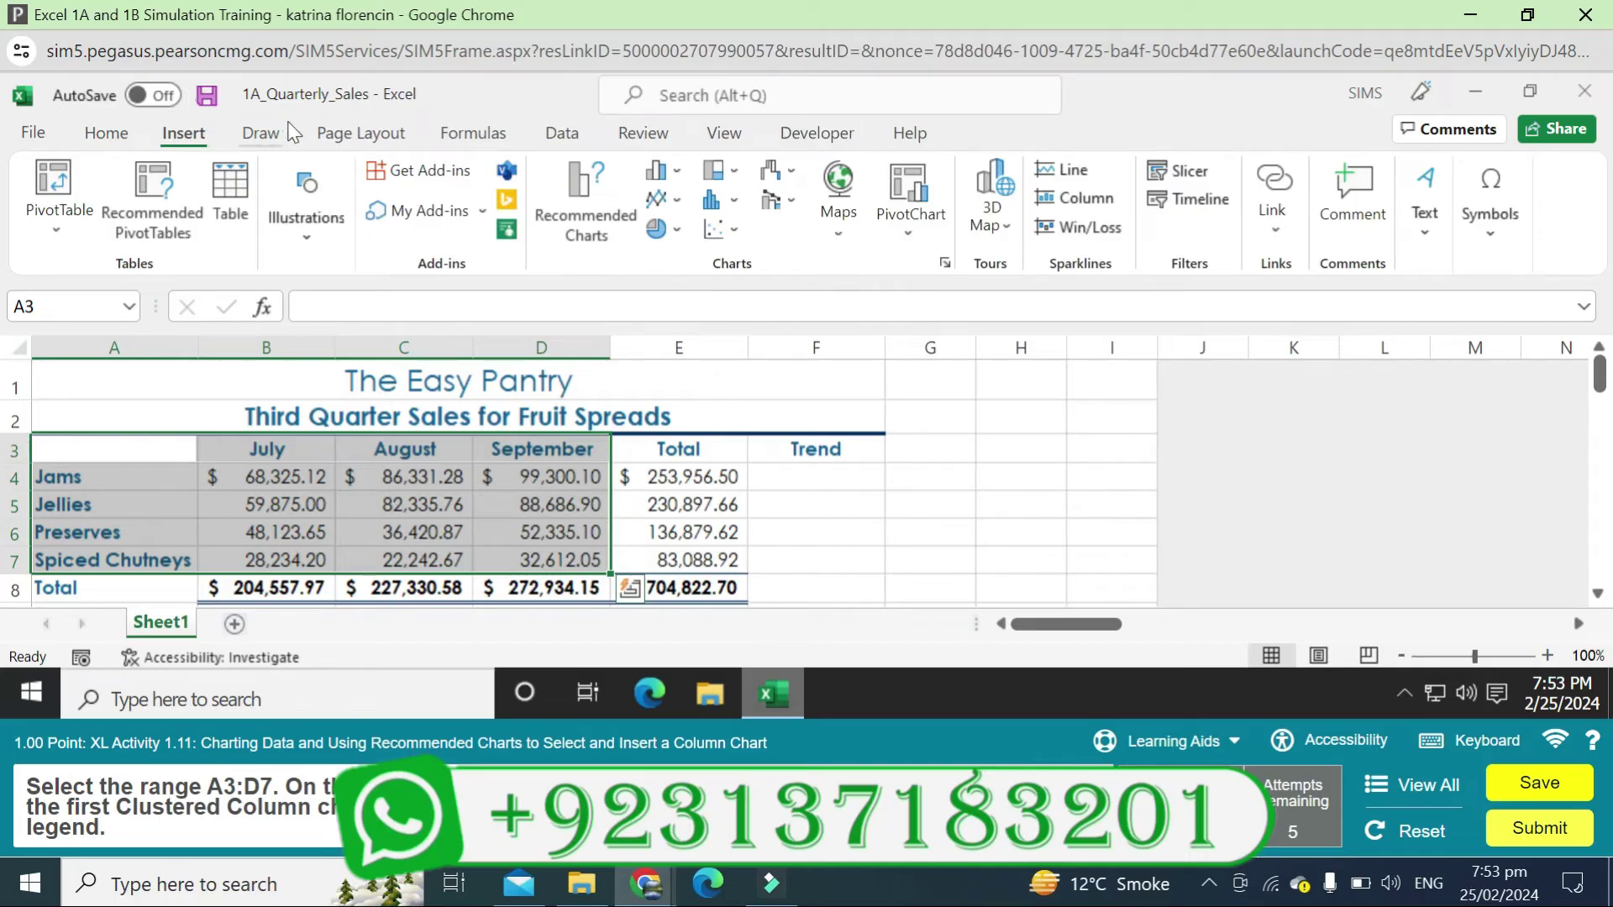
click(576, 198)
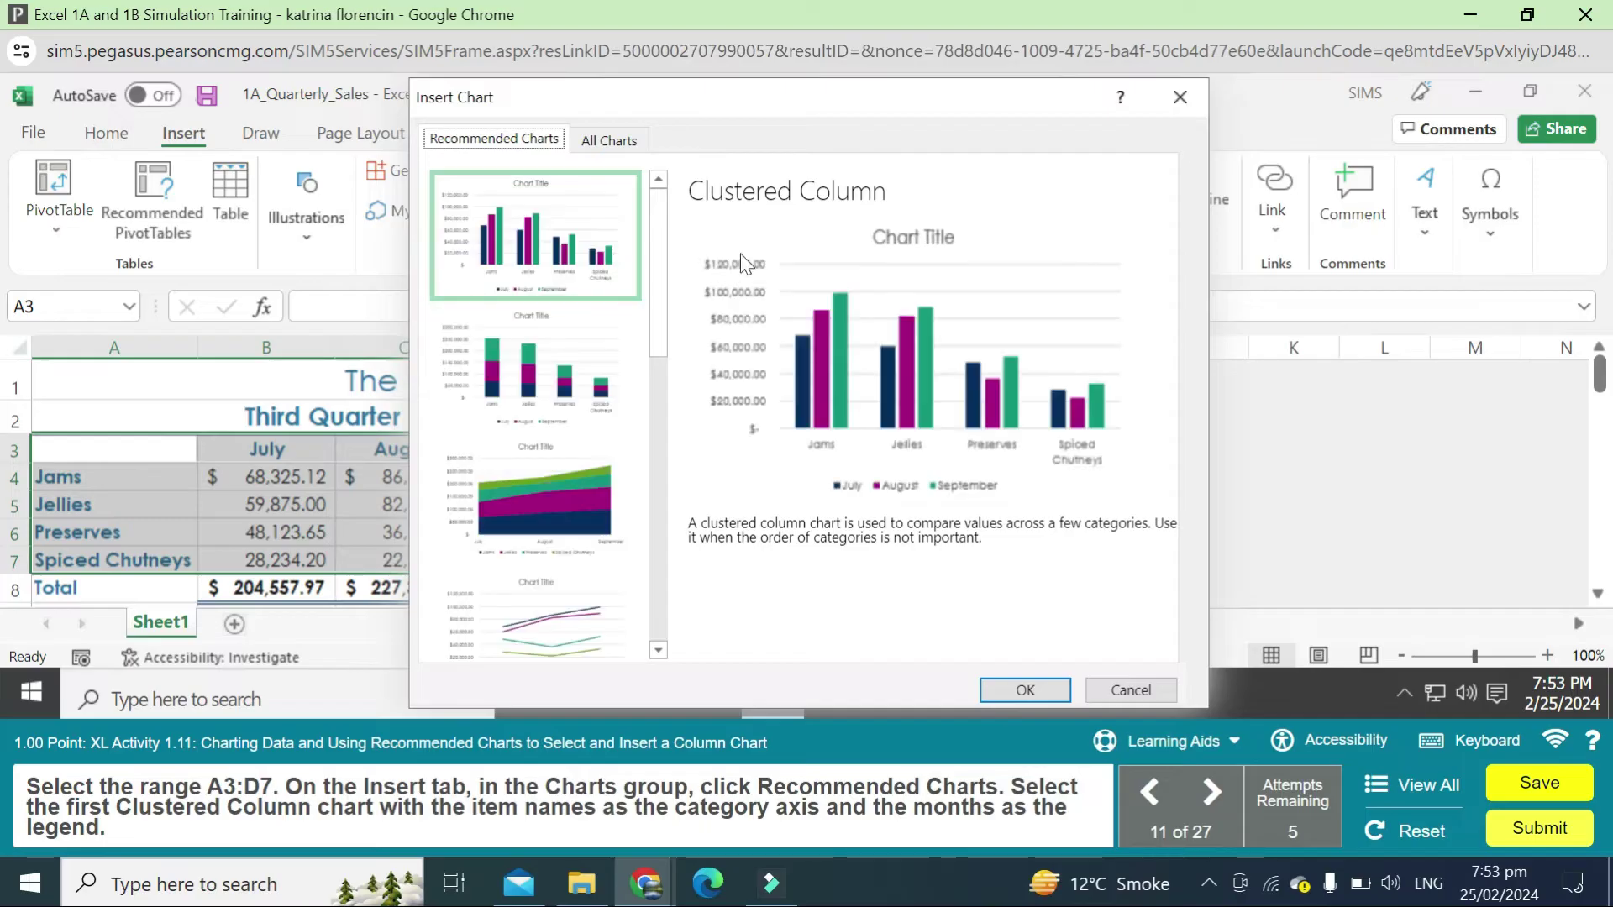
click(1021, 692)
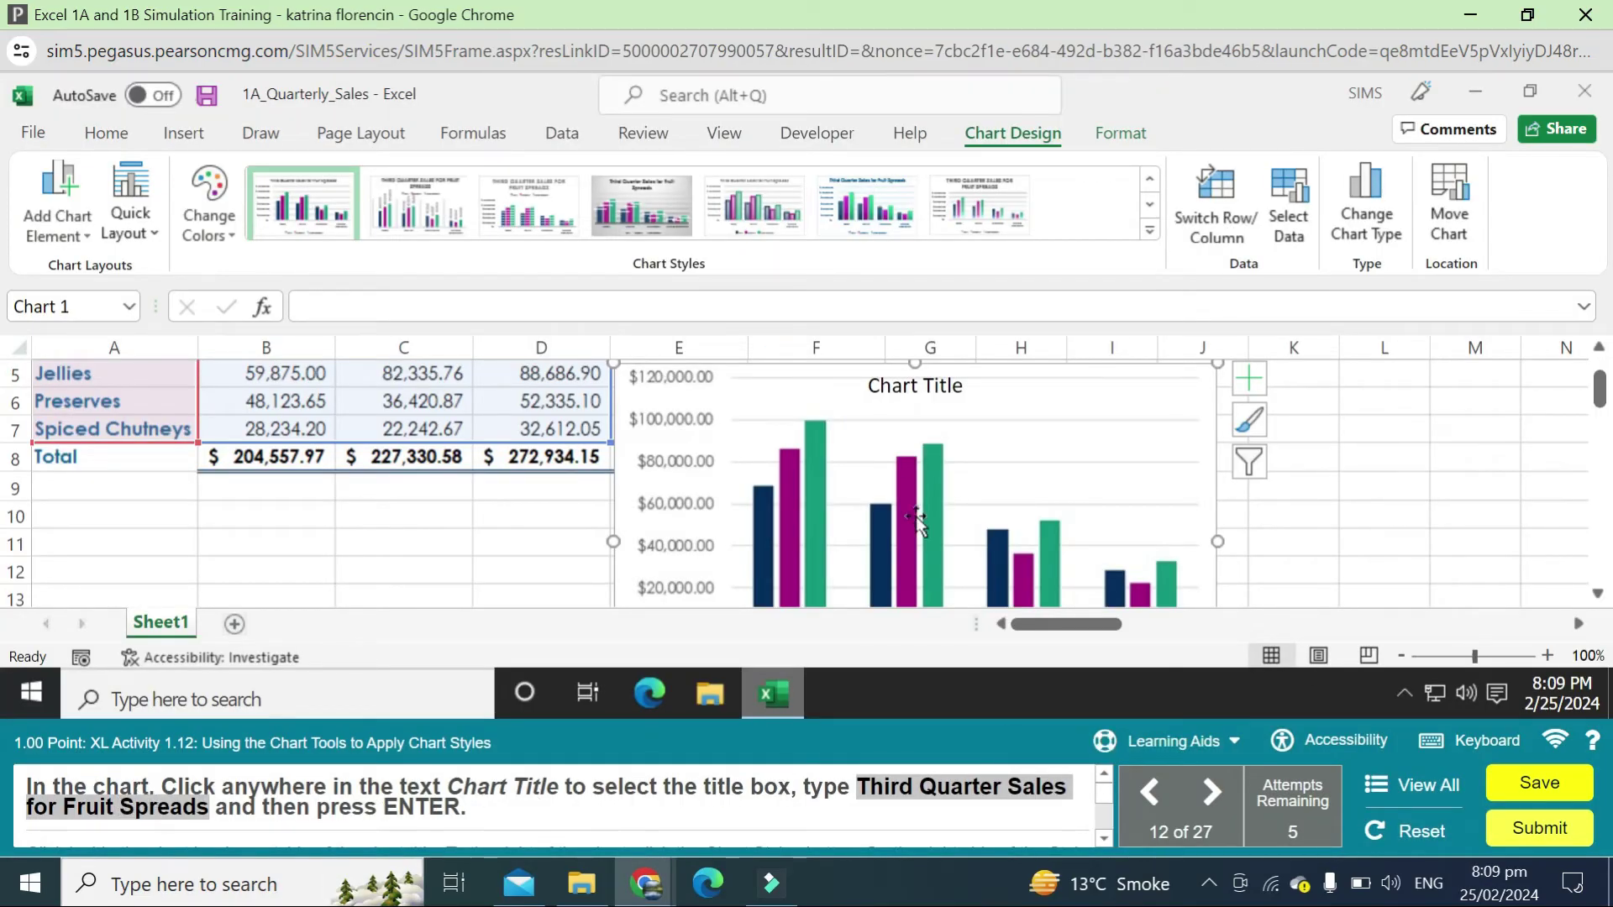
Try to replace the chart title by pasting the text Third Quarter Sales for Fruit Spreads.
click(895, 388)
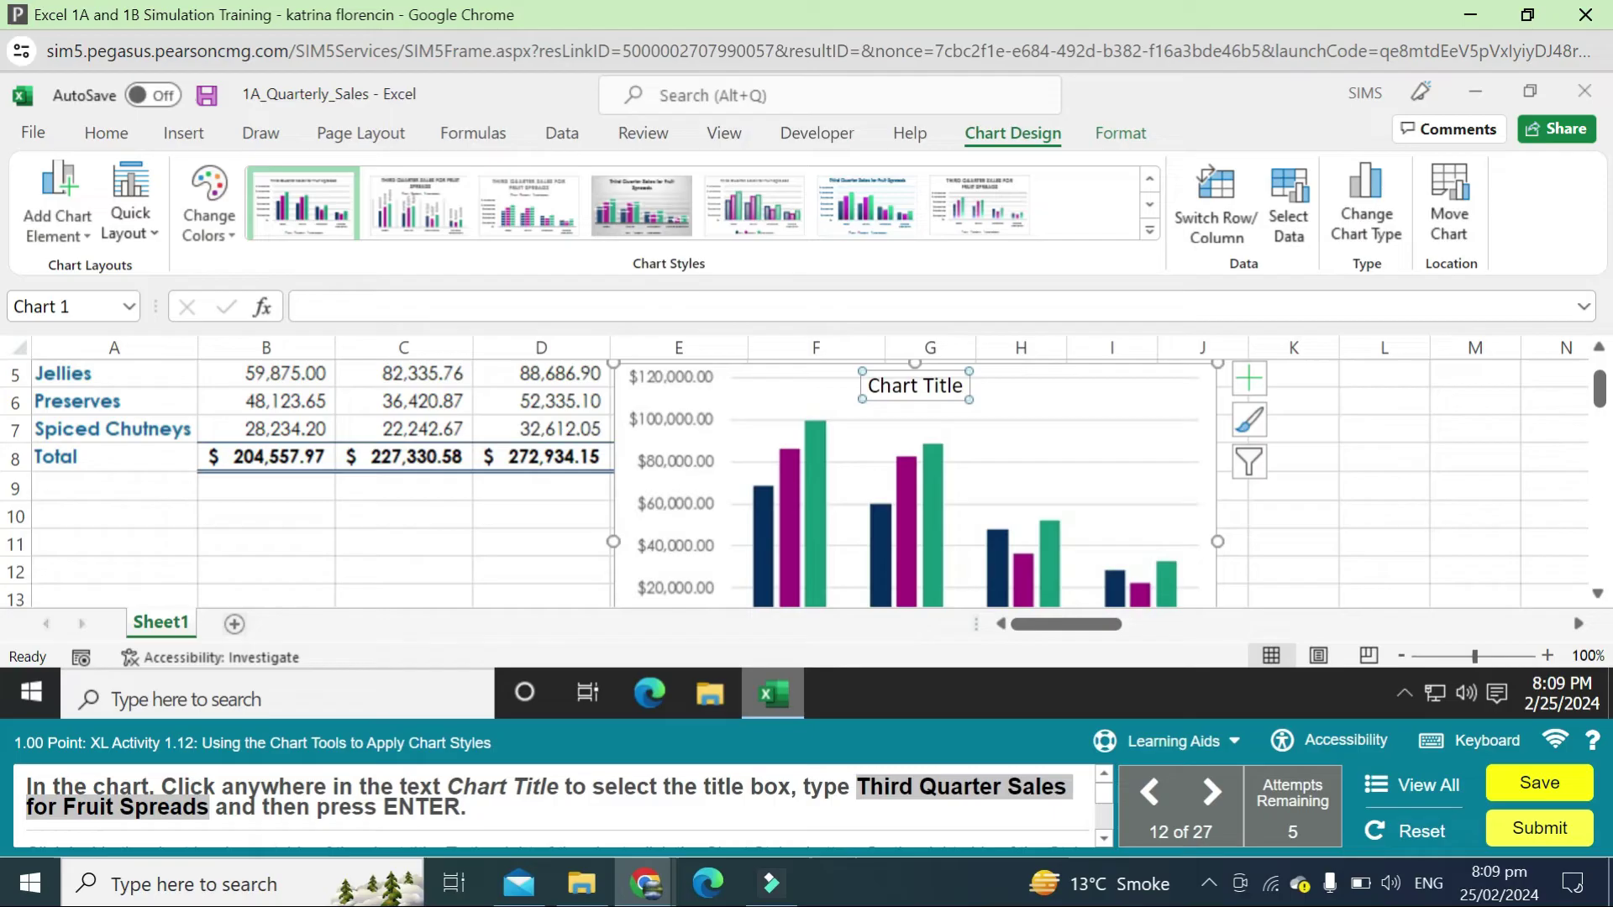
click(1018, 395)
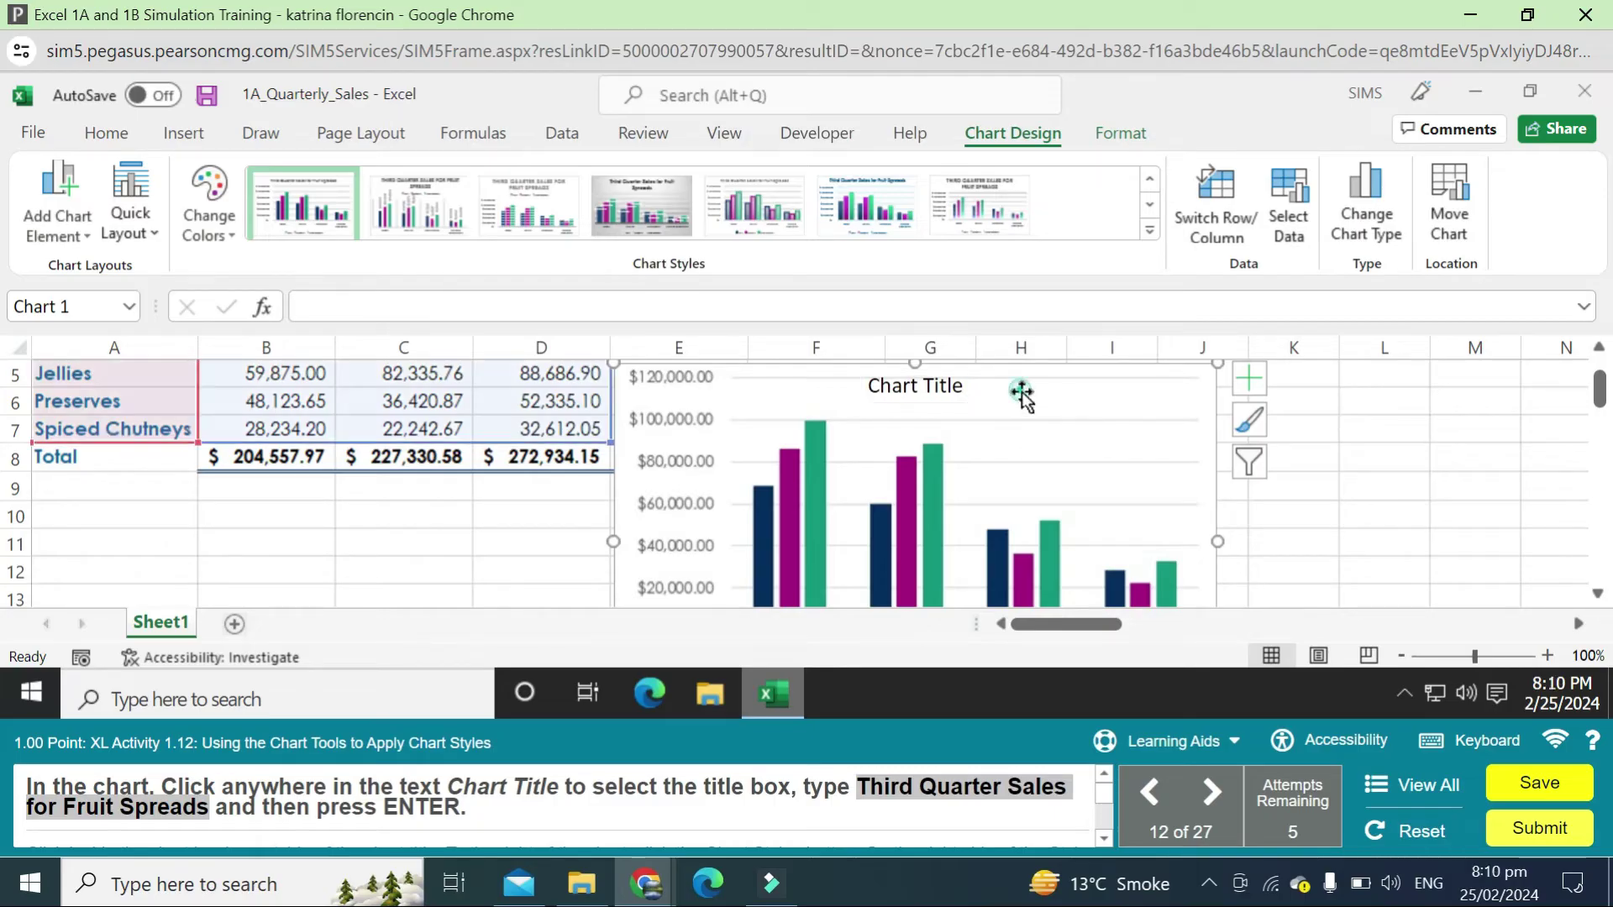
click(945, 385)
click(961, 385)
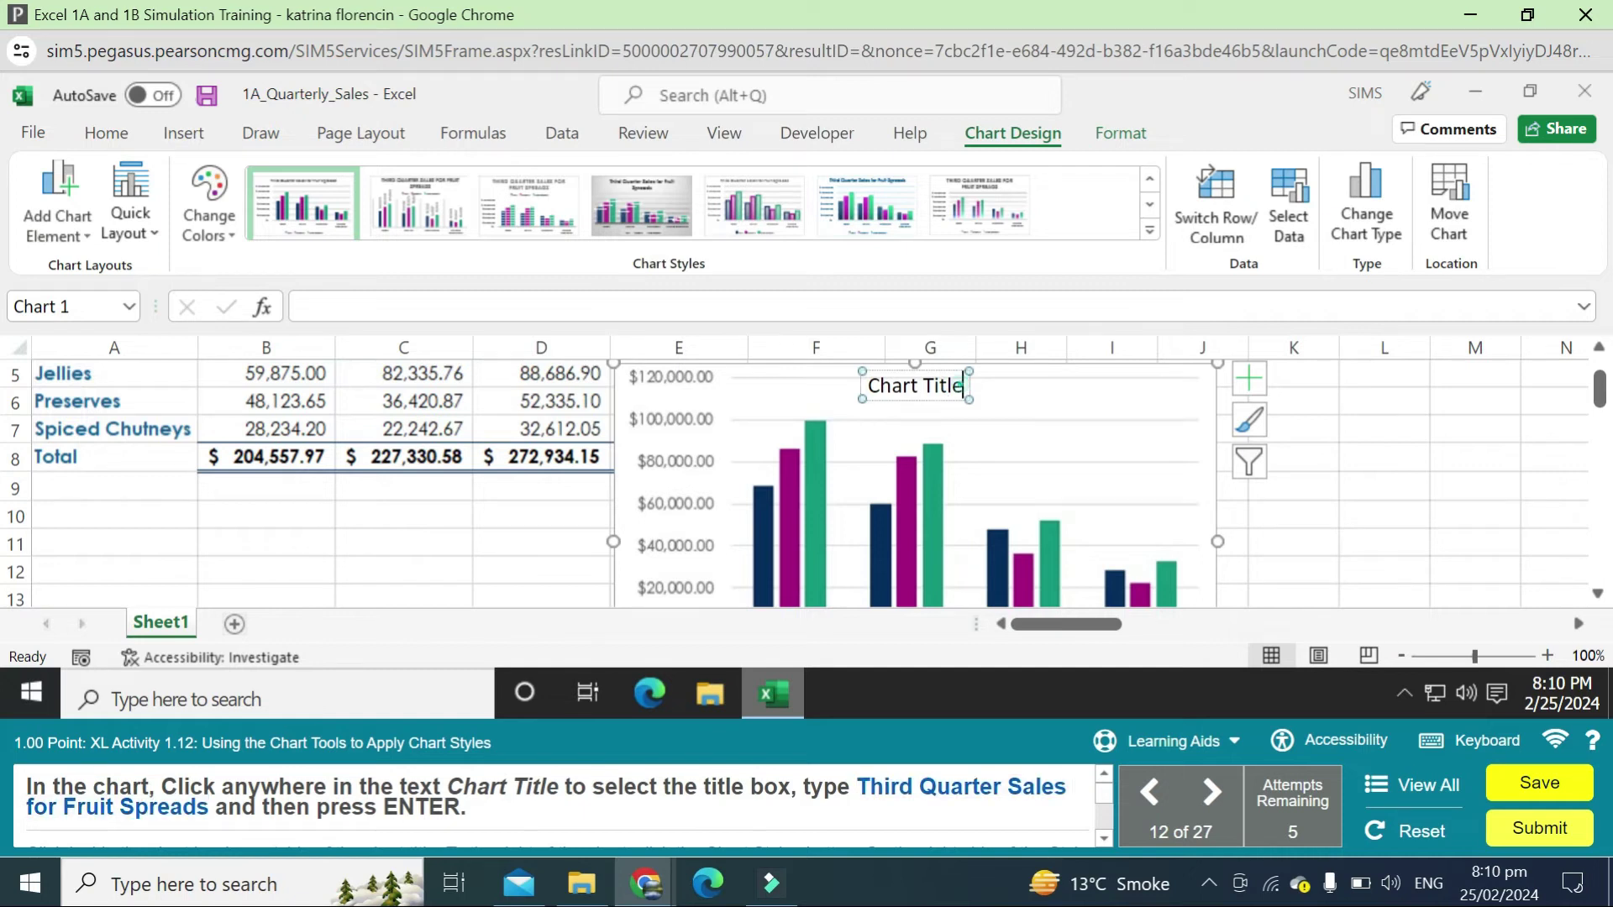
key(BackSpace)
key(BackSpace)
key(BackSpace)
key(BackSpace)
key(BackSpace)
key(BackSpace)
key(BackSpace)
key(BackSpace)
key(BackSpace)
key(BackSpace)
key(BackSpace)
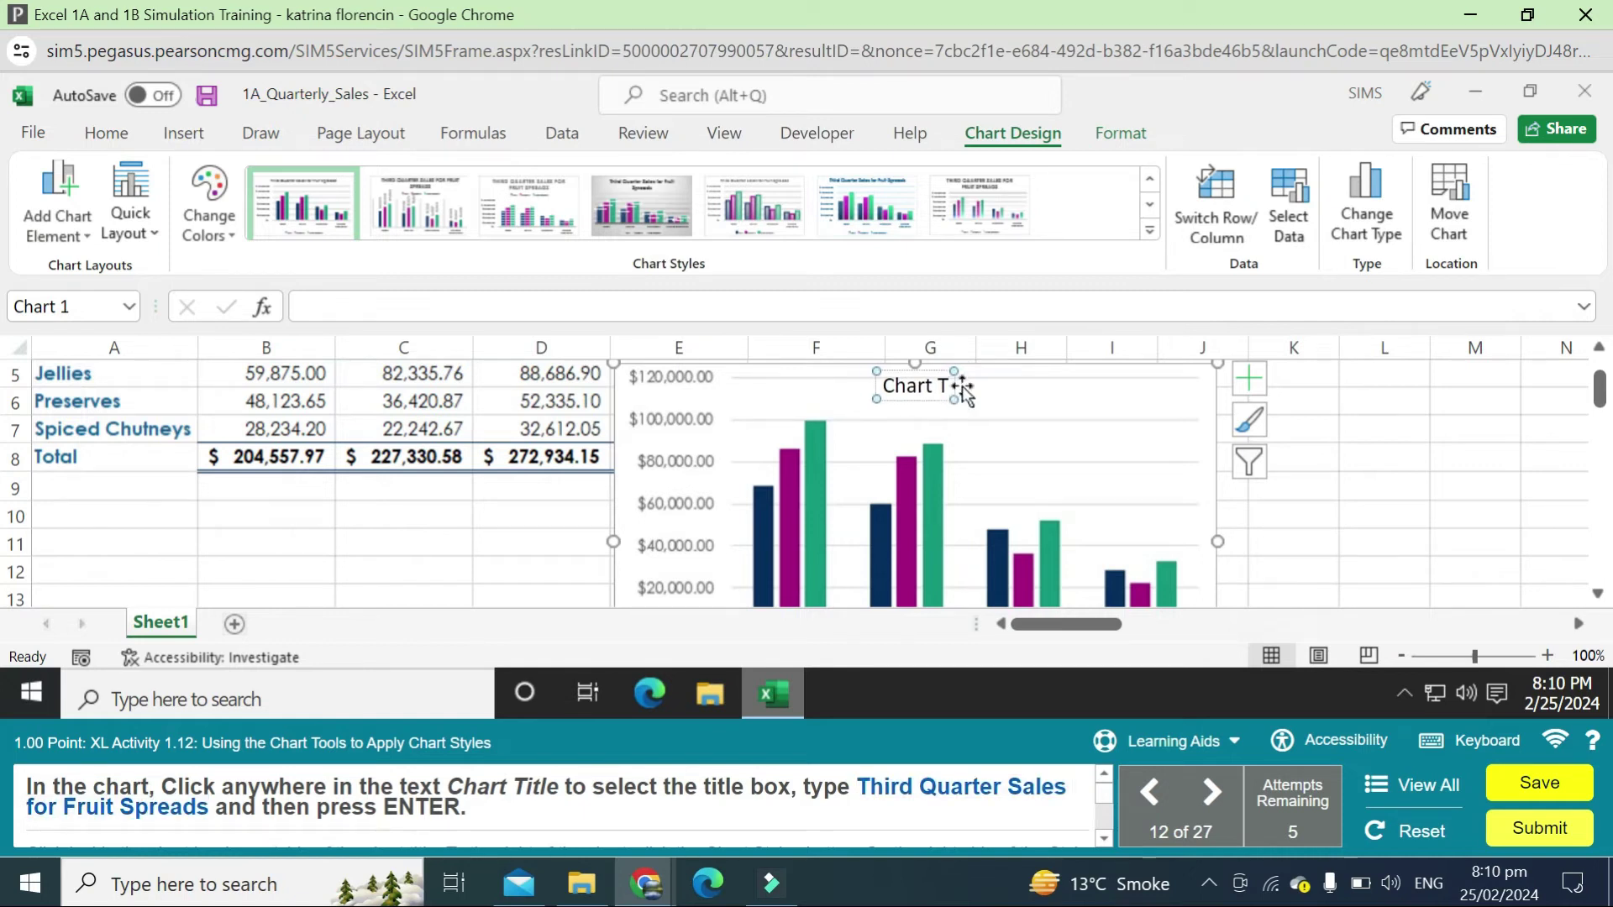
text(Third Quarter Sales for Fruit Spreads)
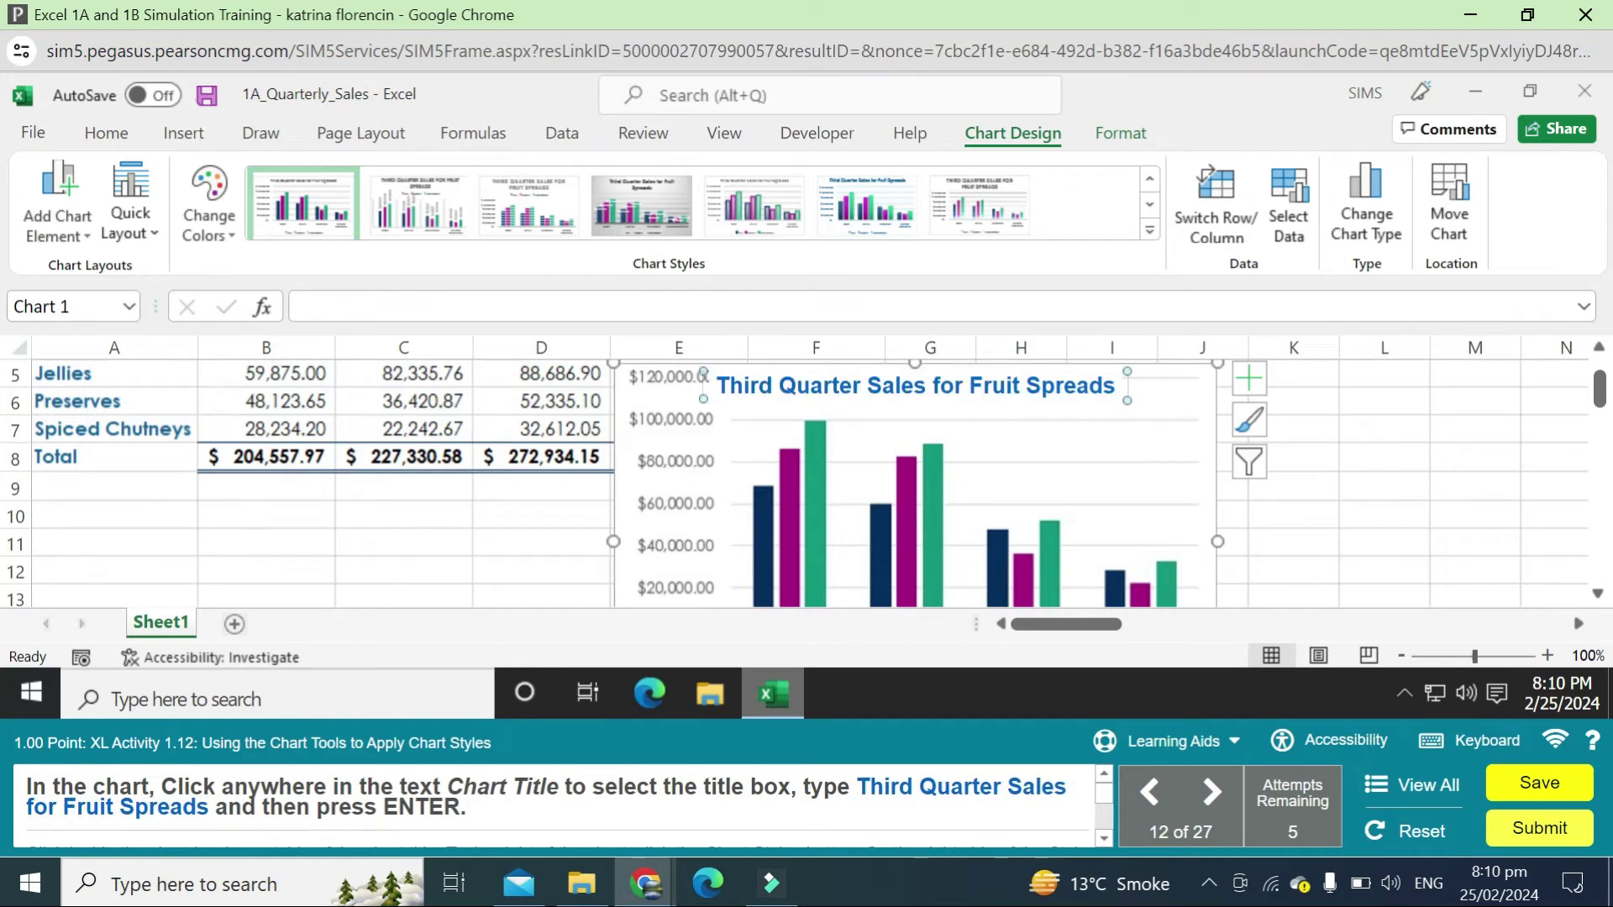
click(1167, 401)
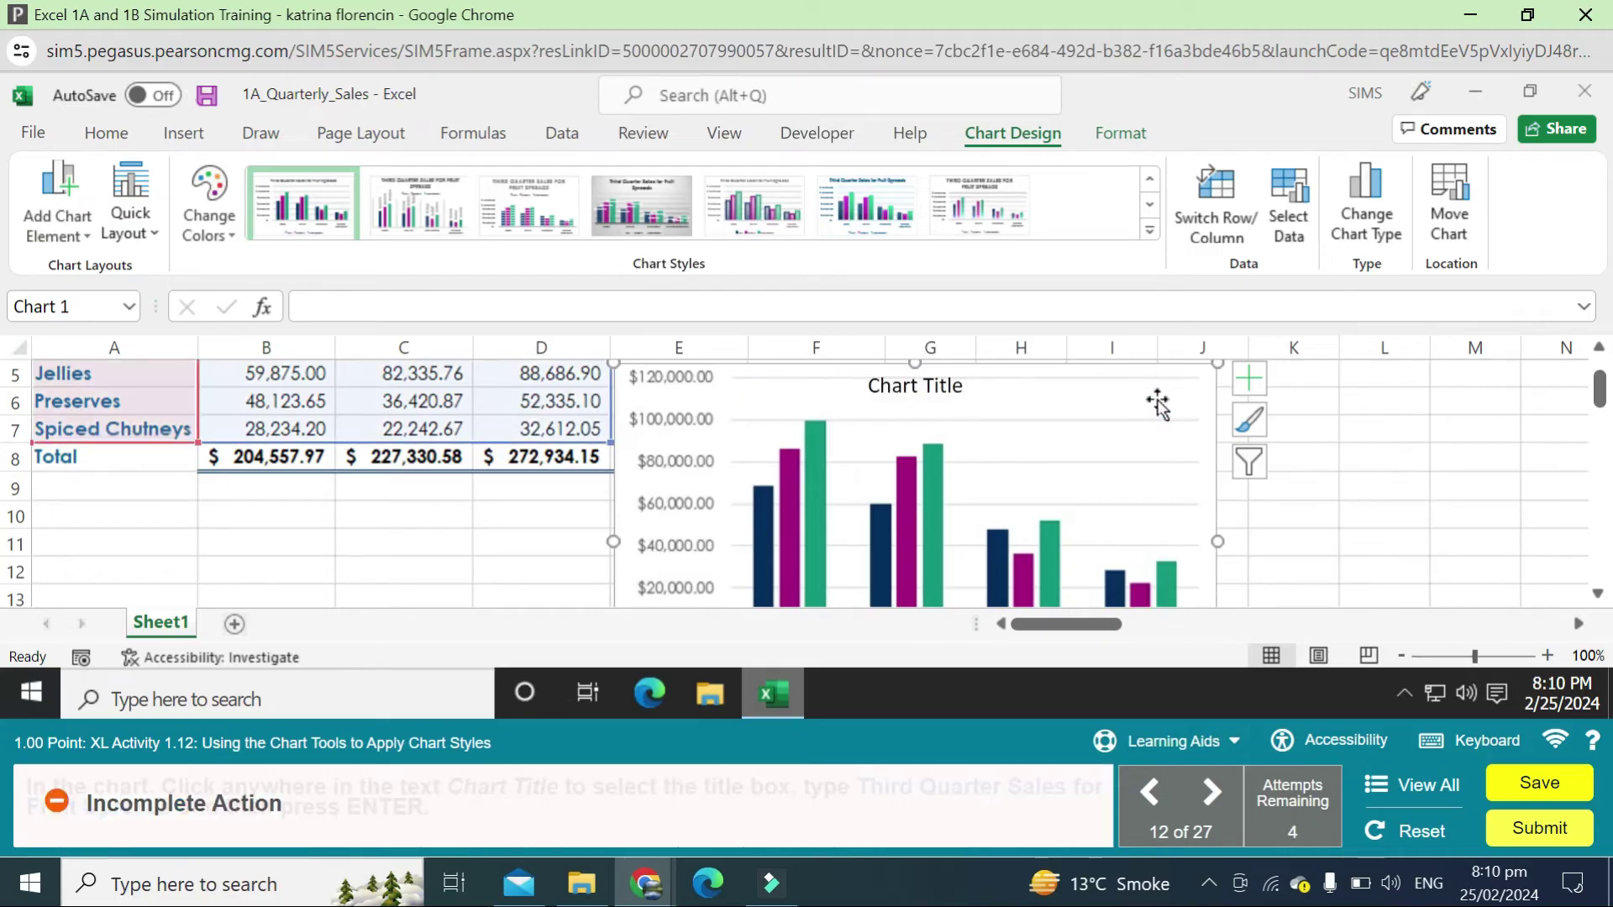
click(932, 393)
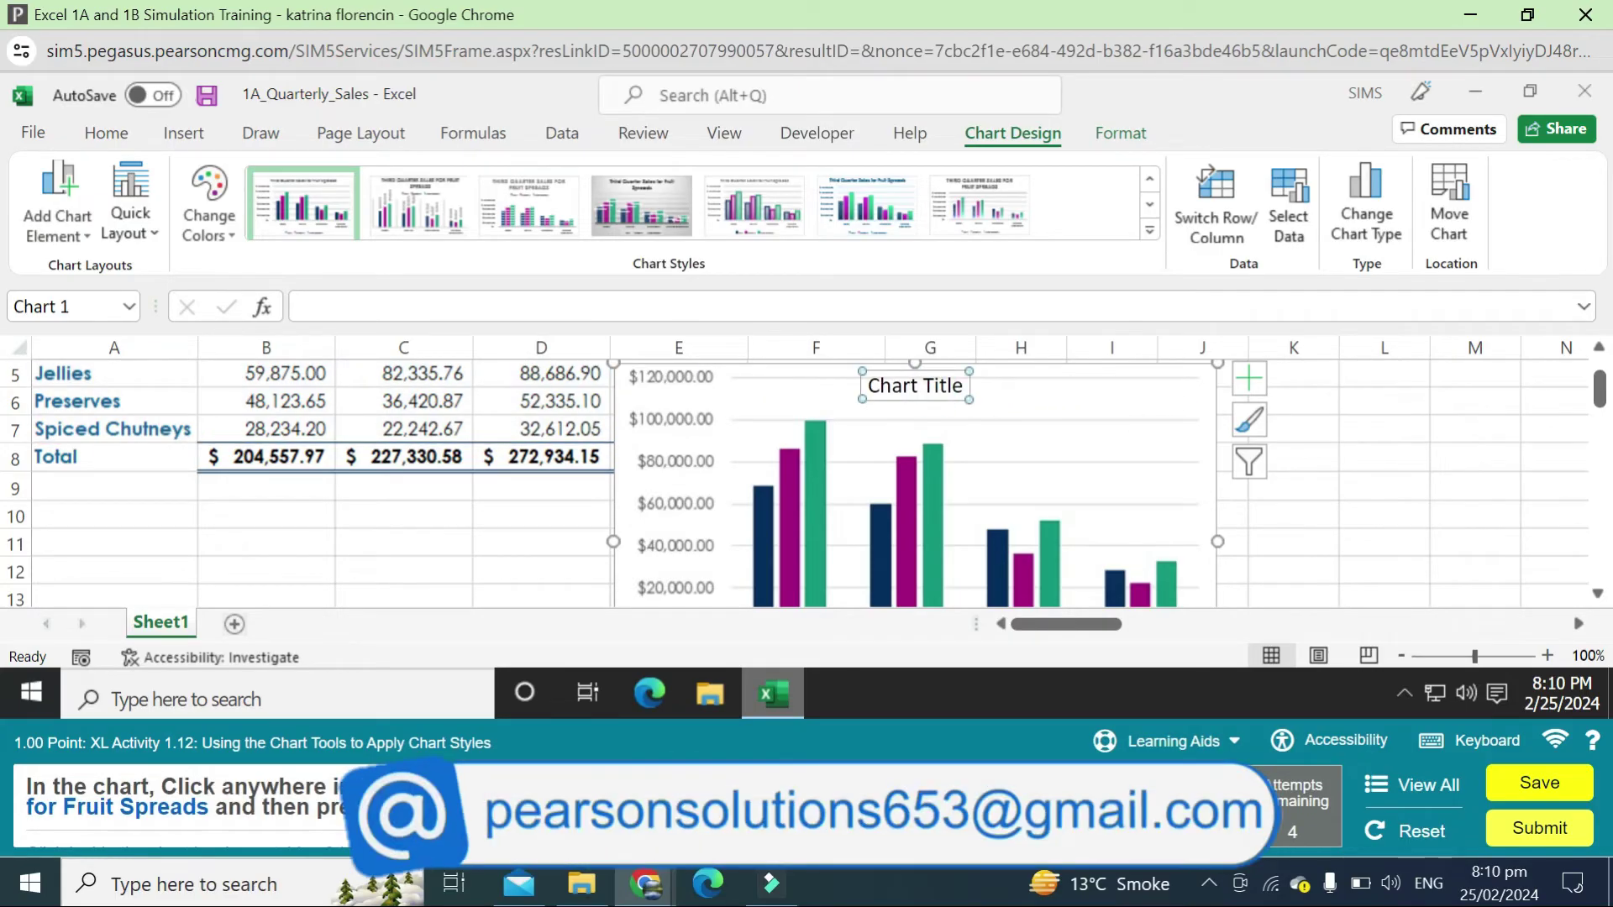
key(ctrl+v)
Replace the placeholder chart title with Third Quarter Sales for Fruit Spreads.
click(932, 388)
click(963, 389)
key(BackSpace)
key(BackSpace)
key(BackSpace)
key(BackSpace)
key(BackSpace)
key(BackSpace)
key(BackSpace)
key(BackSpace)
key(BackSpace)
key(BackSpace)
key(BackSpace)
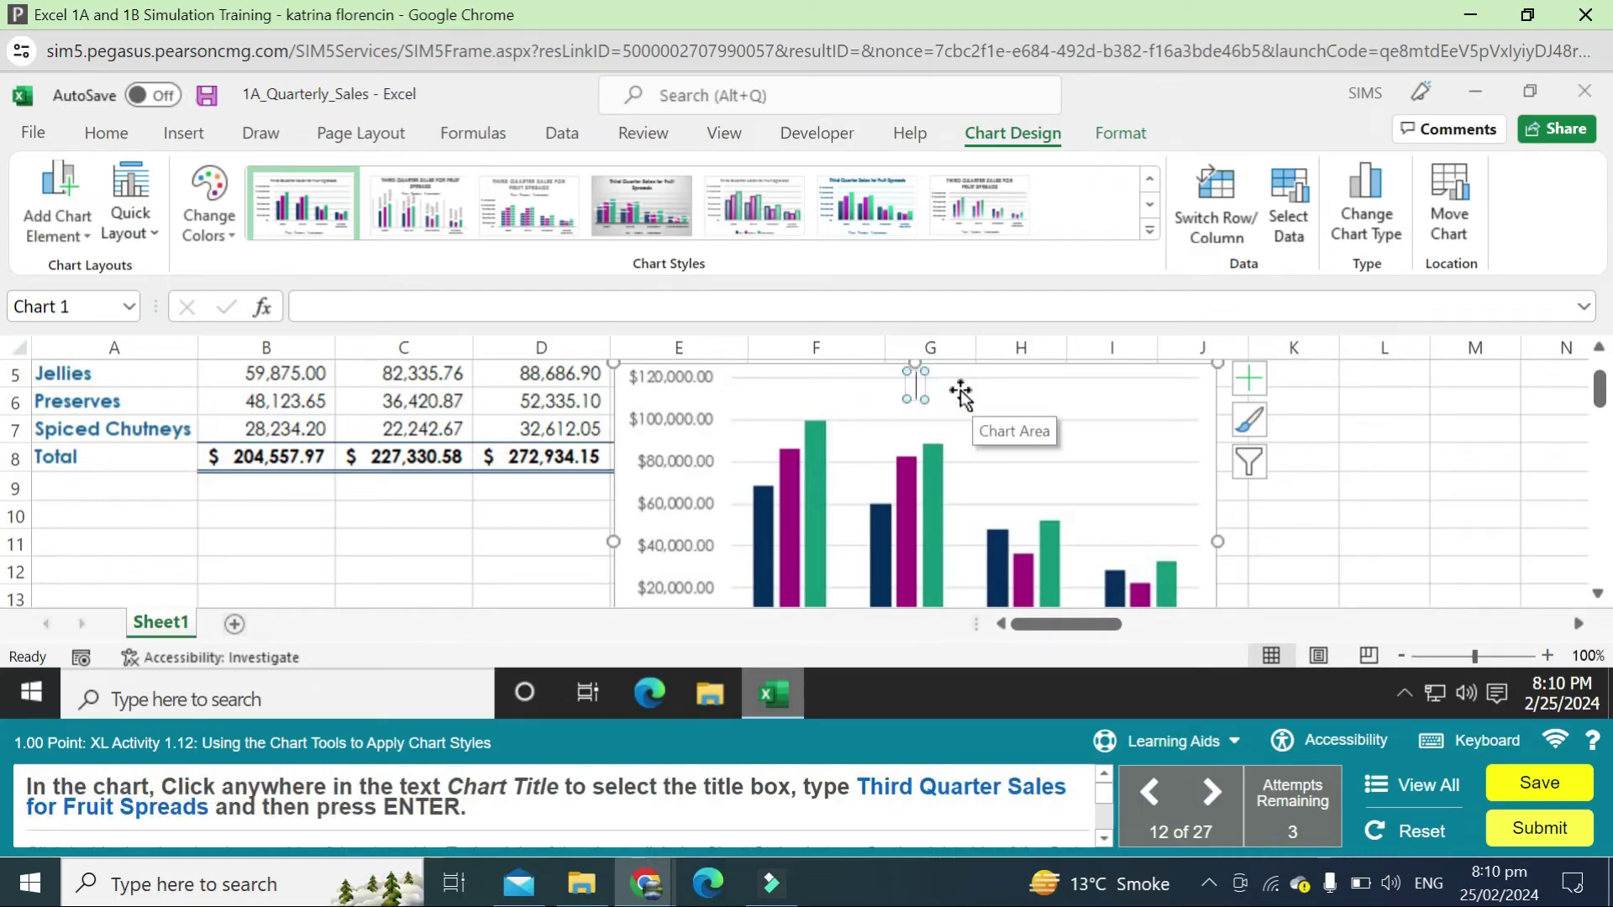
text(Third Quarter Sales)
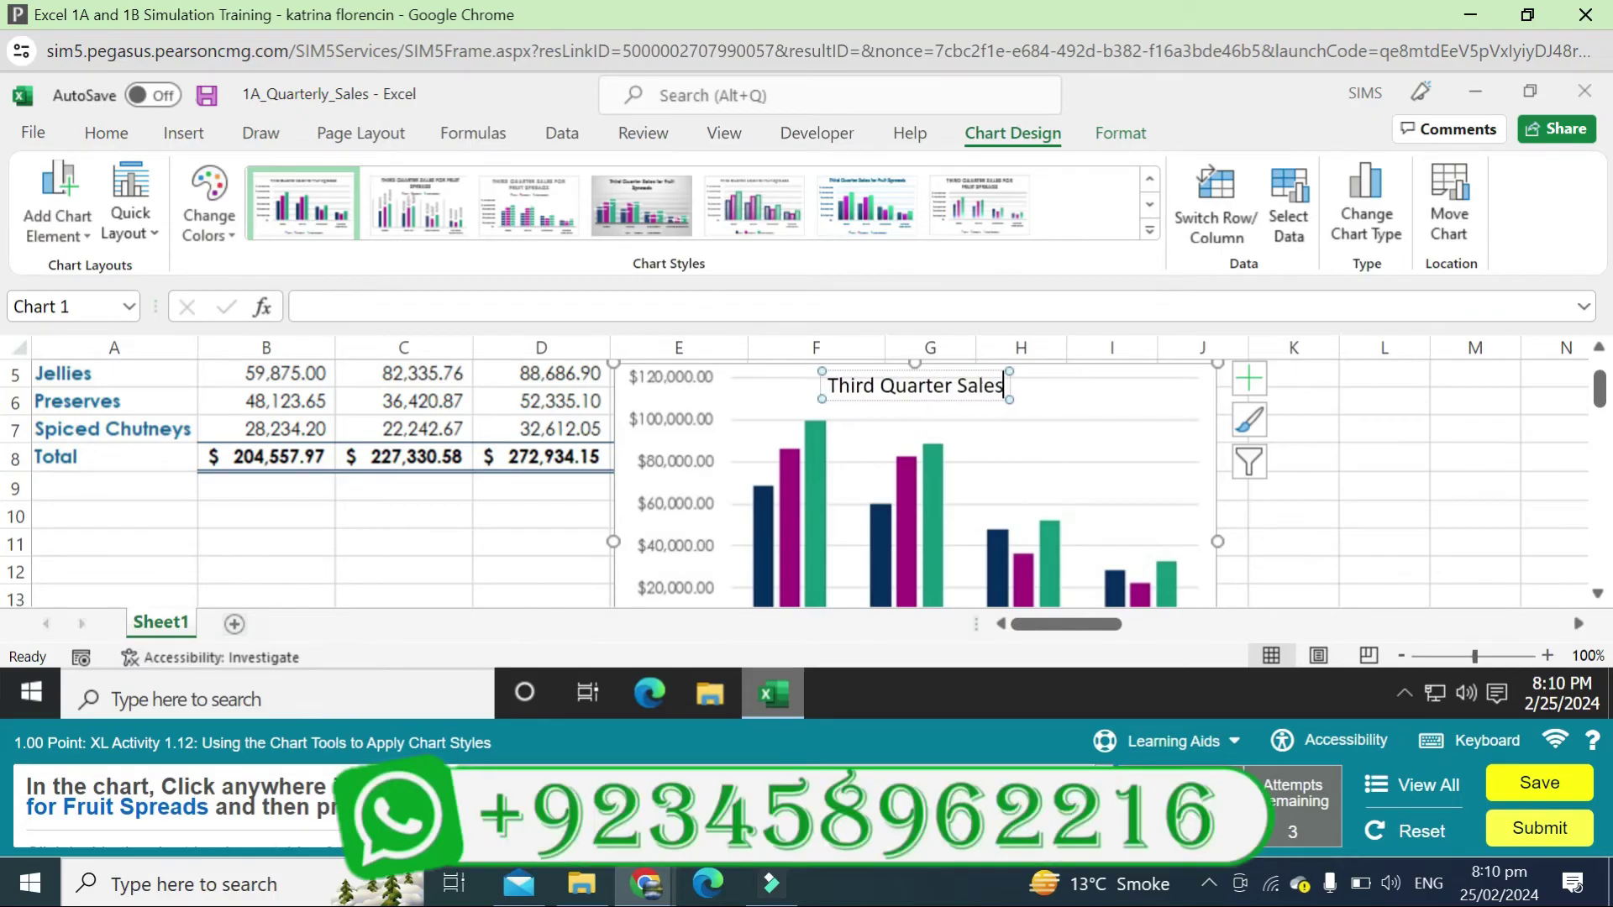
text( for )
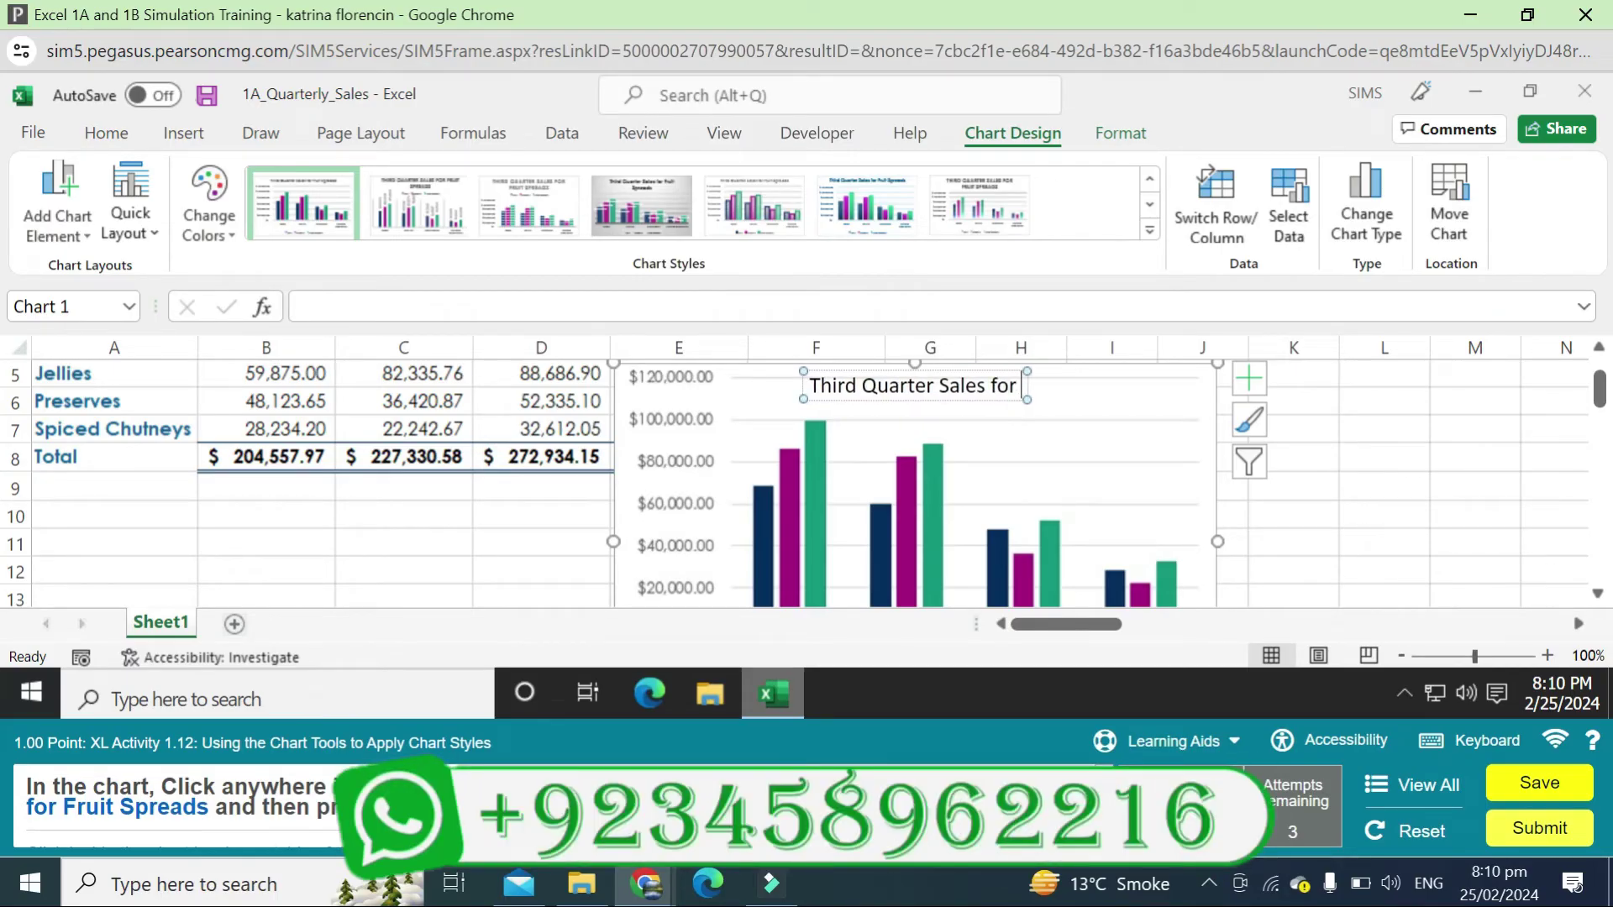
text(Fruit)
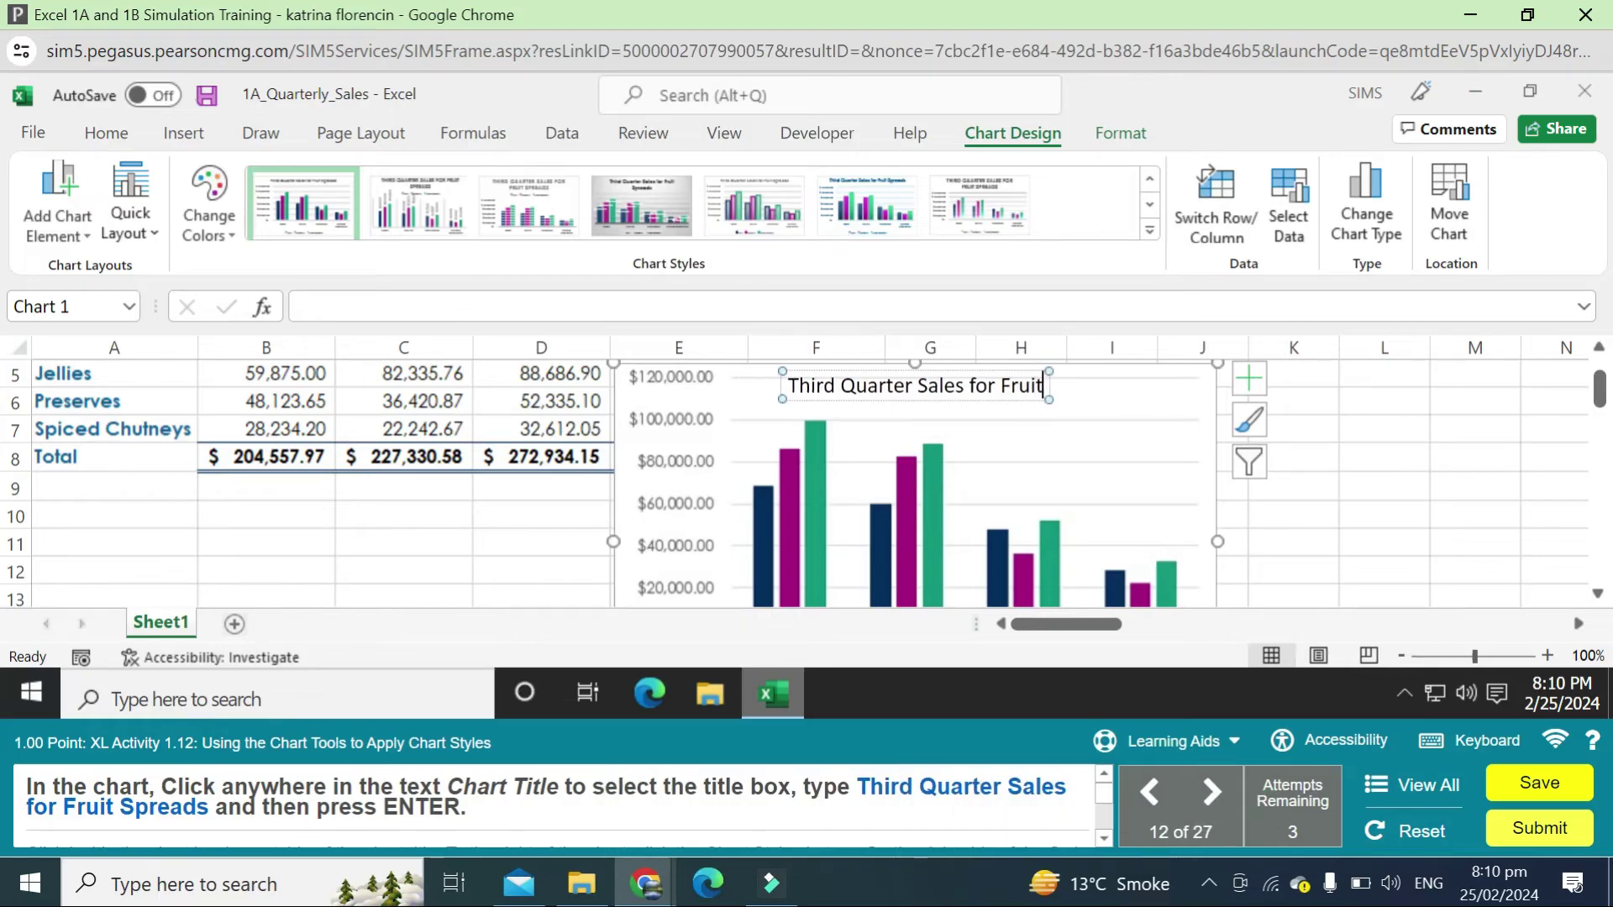
text( Sp)
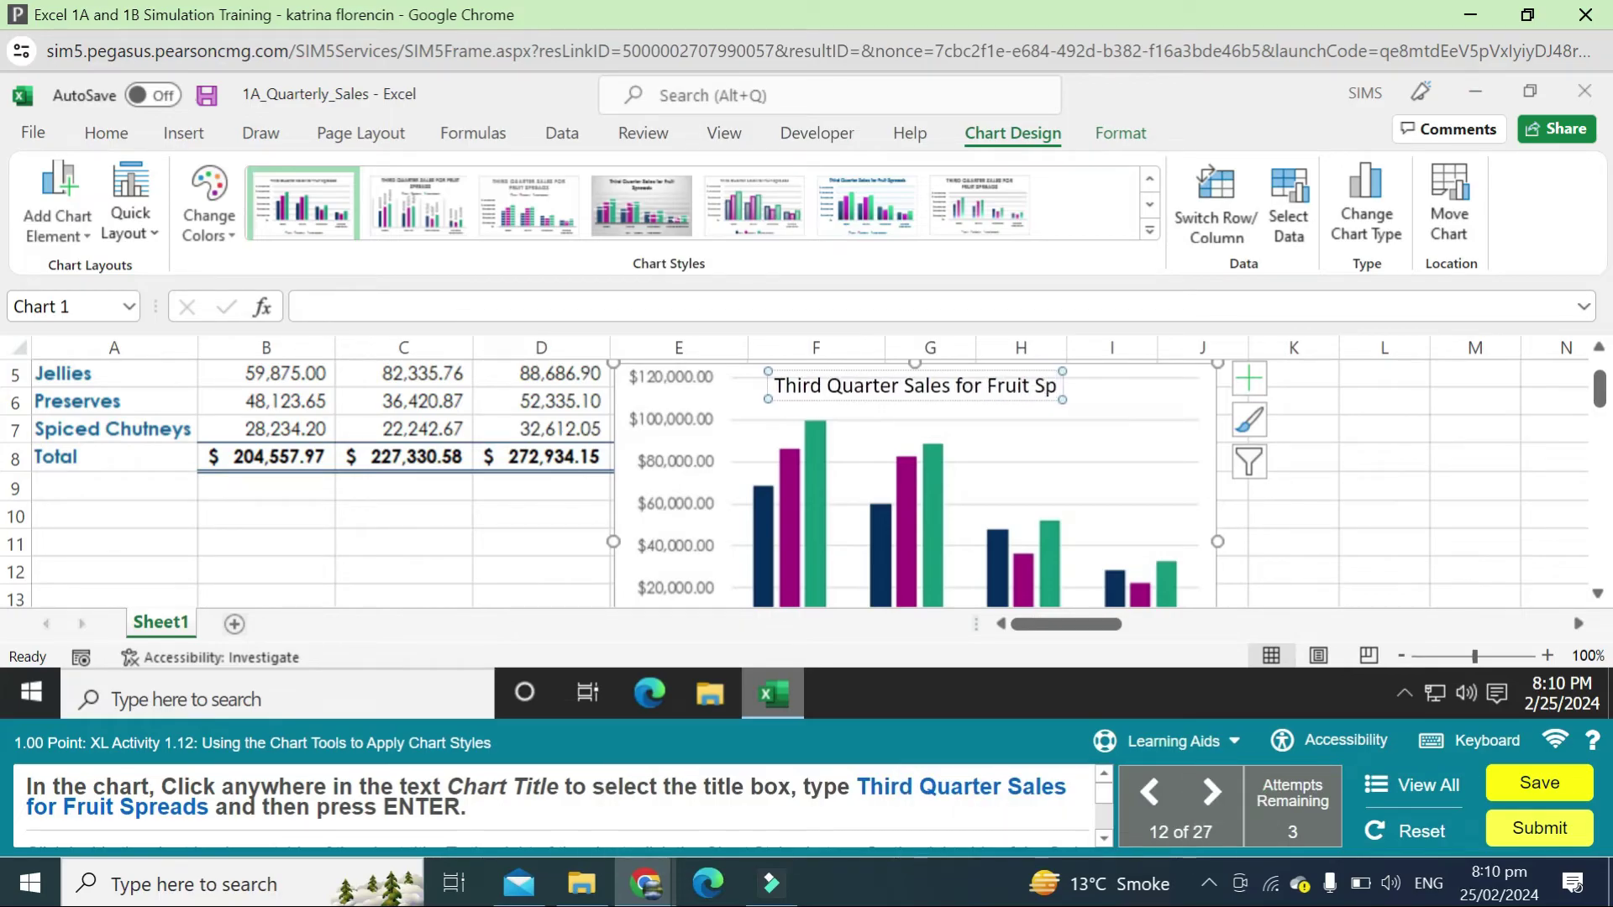
text(reads)
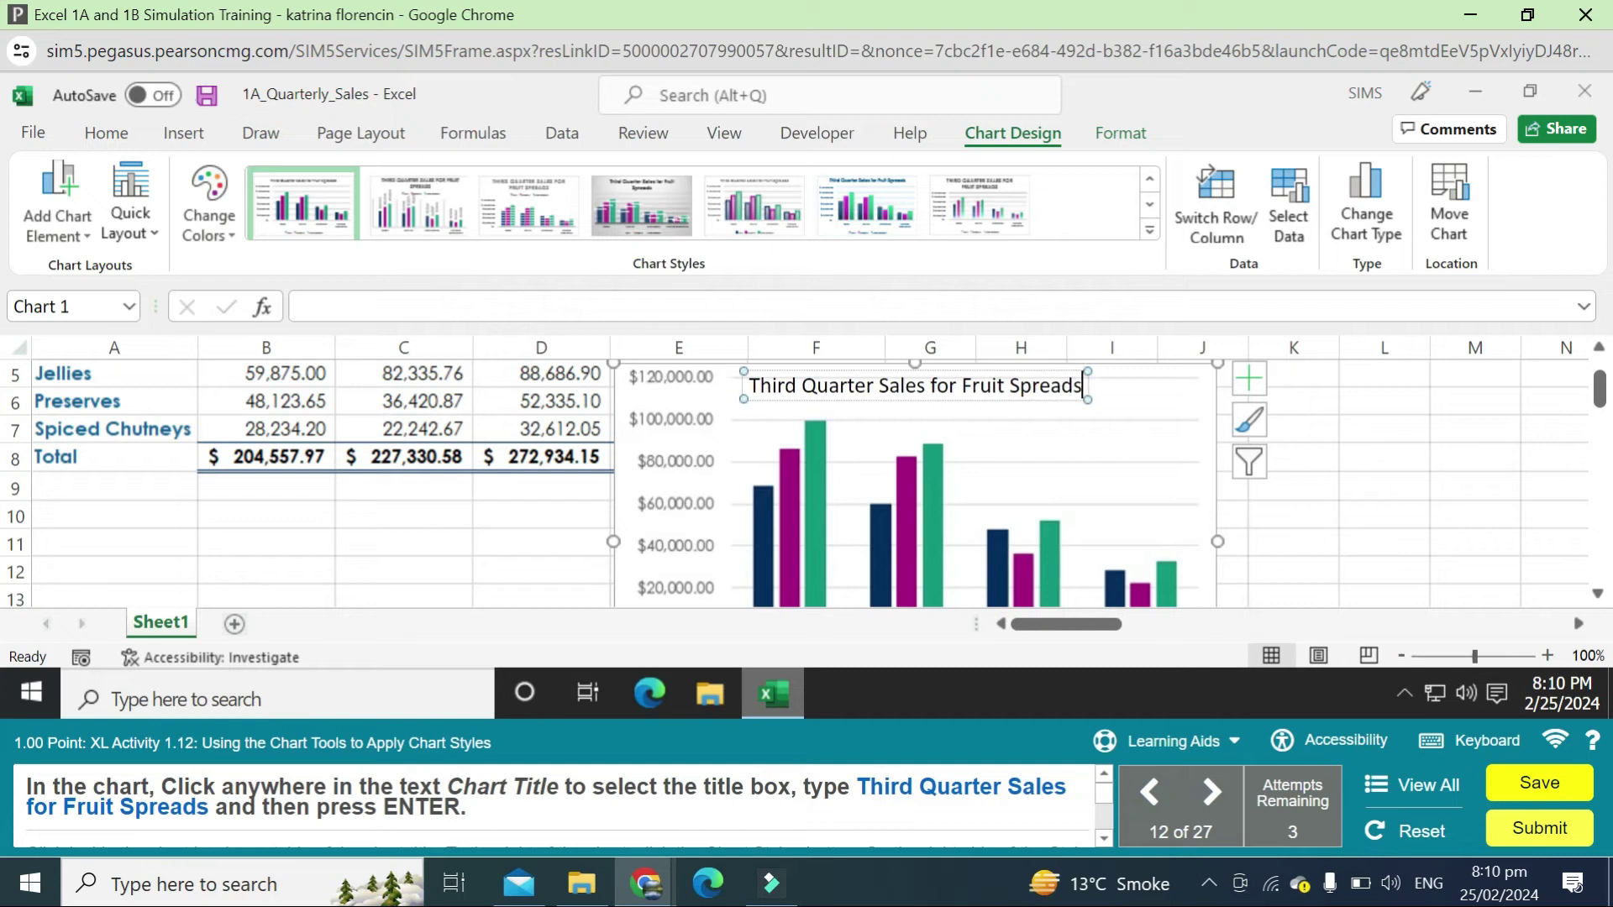
key(Return)
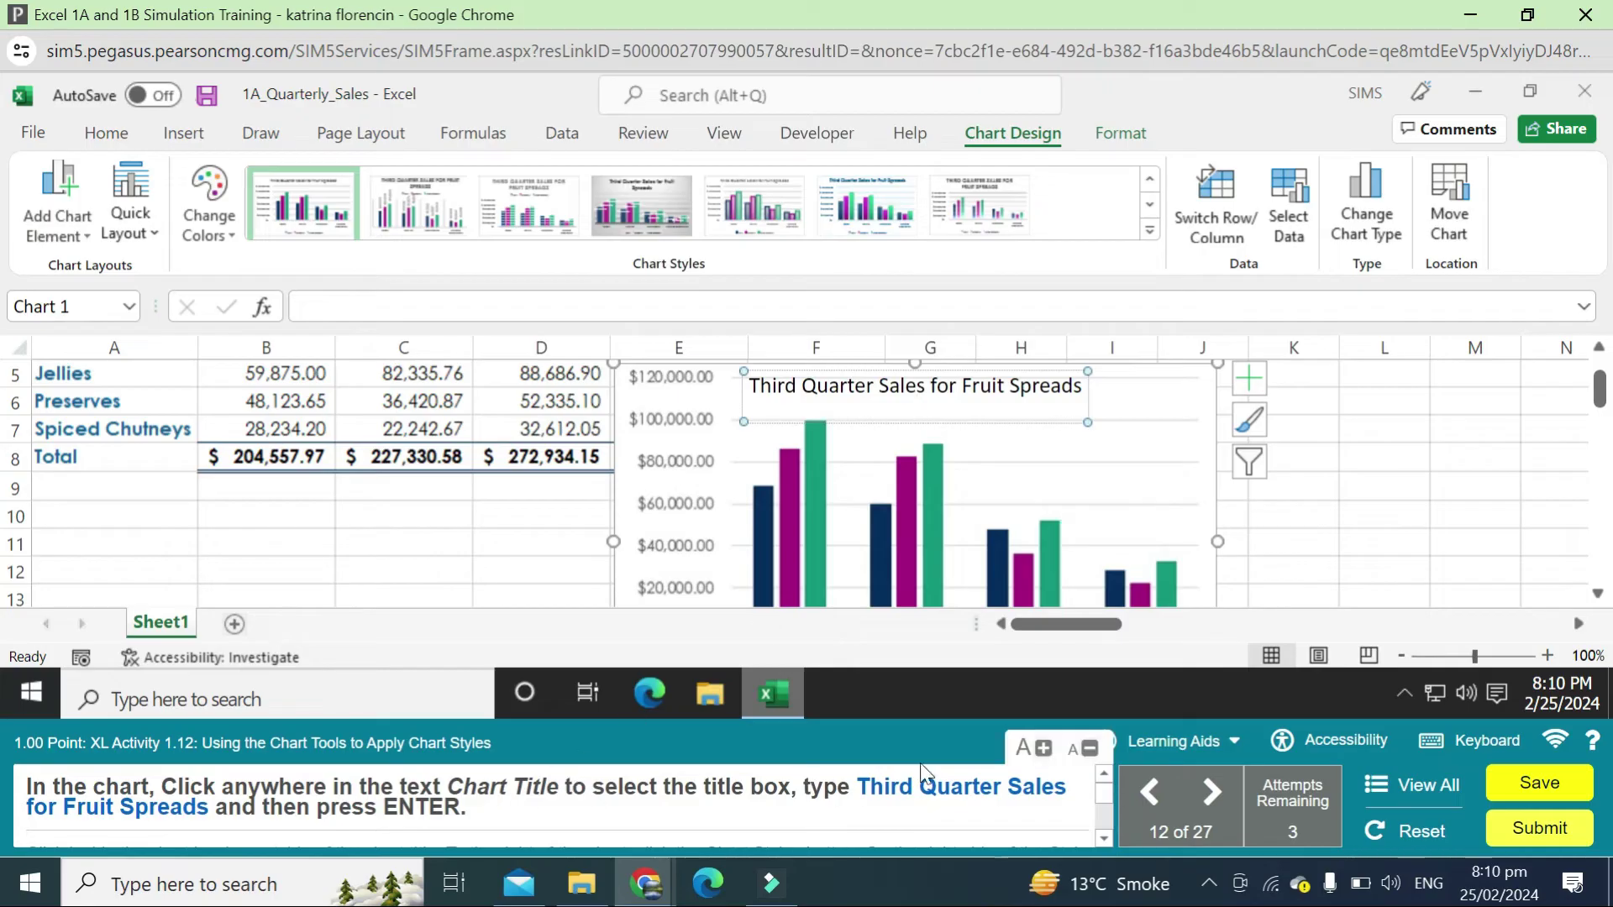
click(1164, 410)
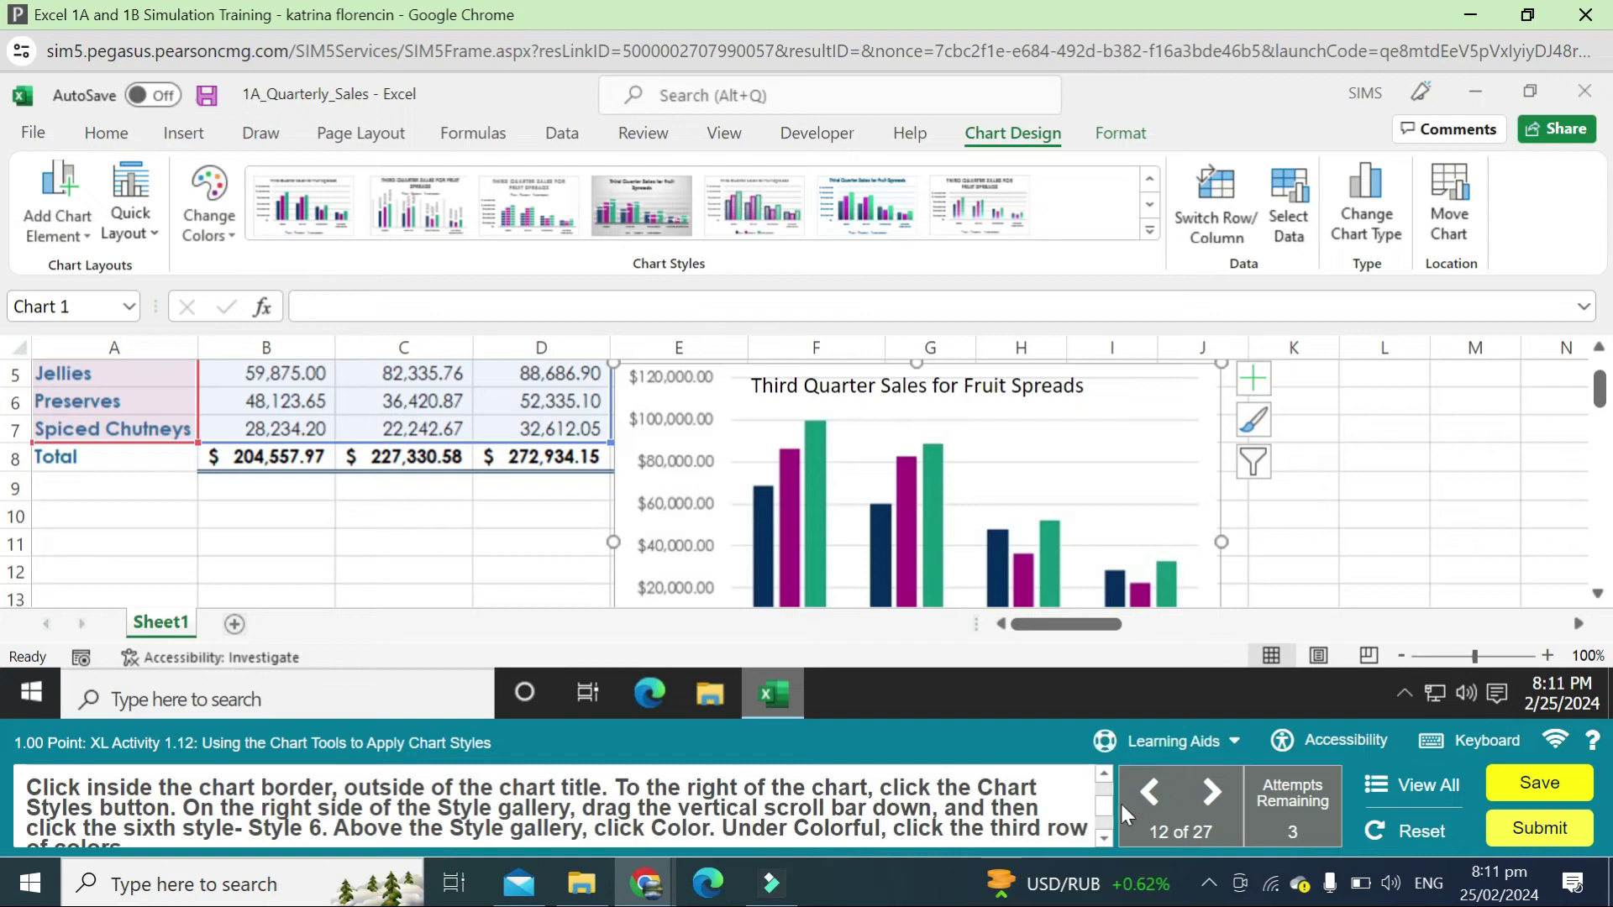
Apply chart Style 6 to the column chart.
click(1103, 836)
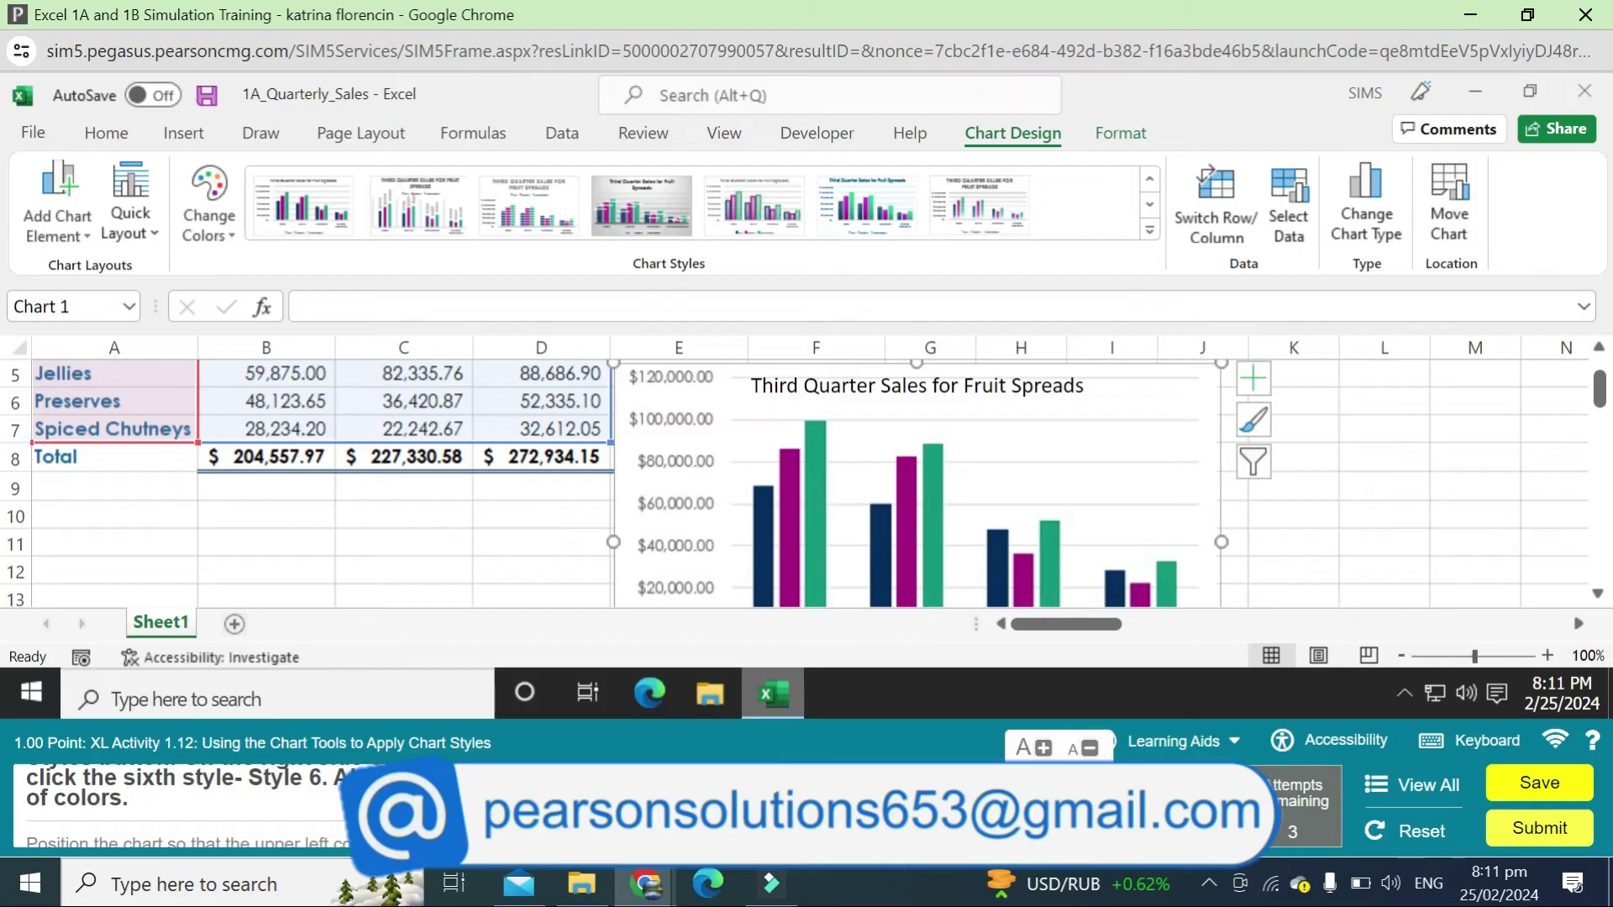
click(1103, 774)
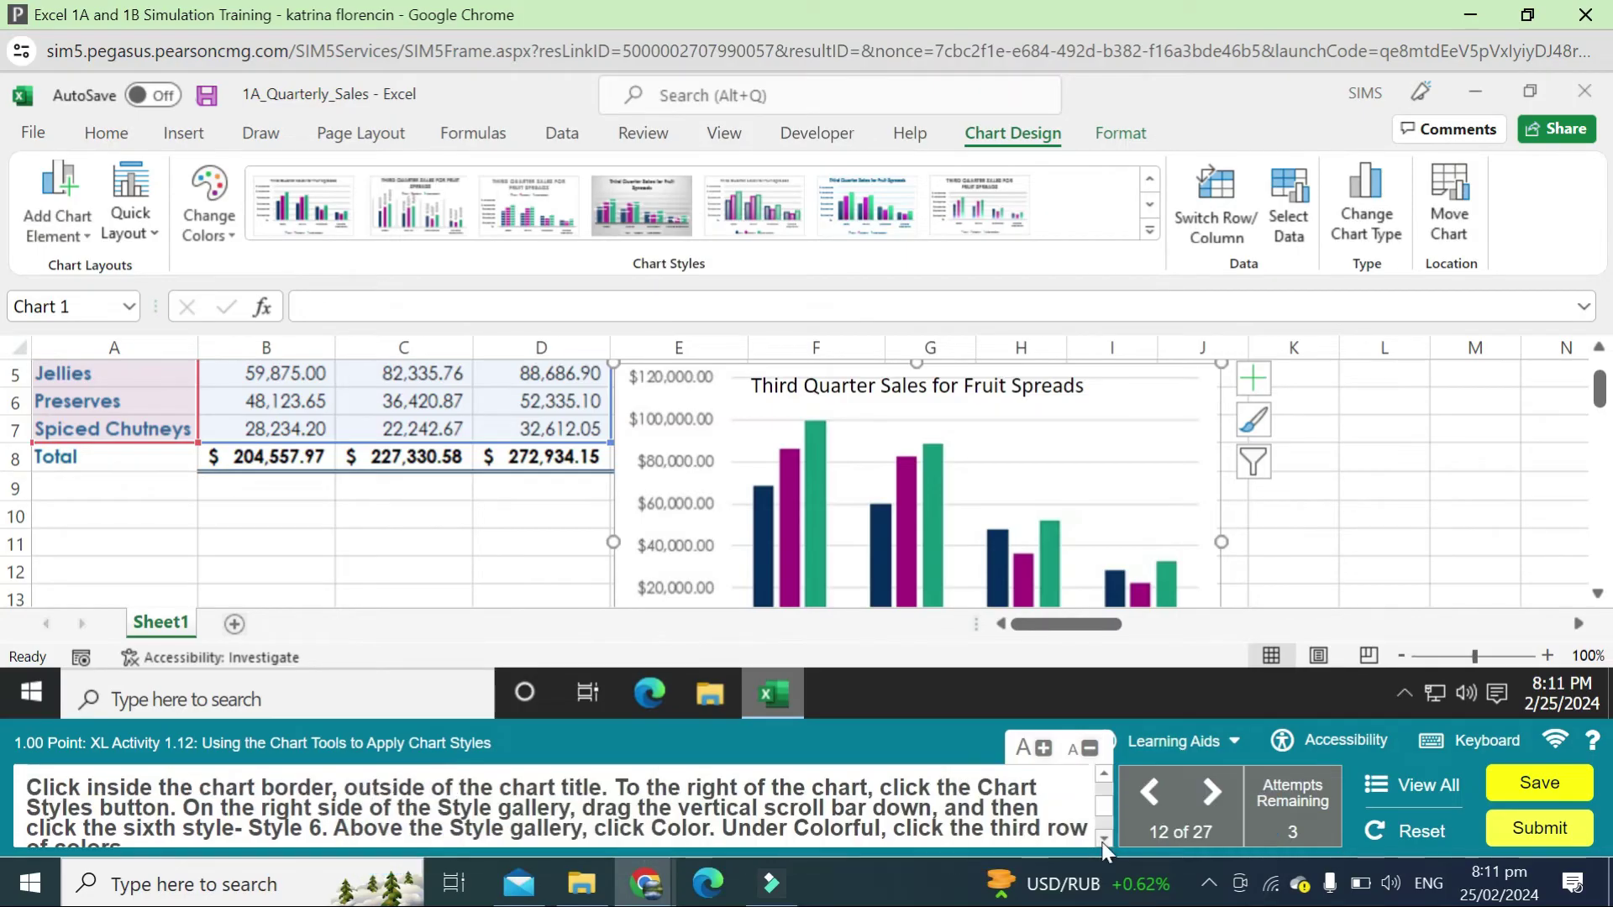
click(1103, 839)
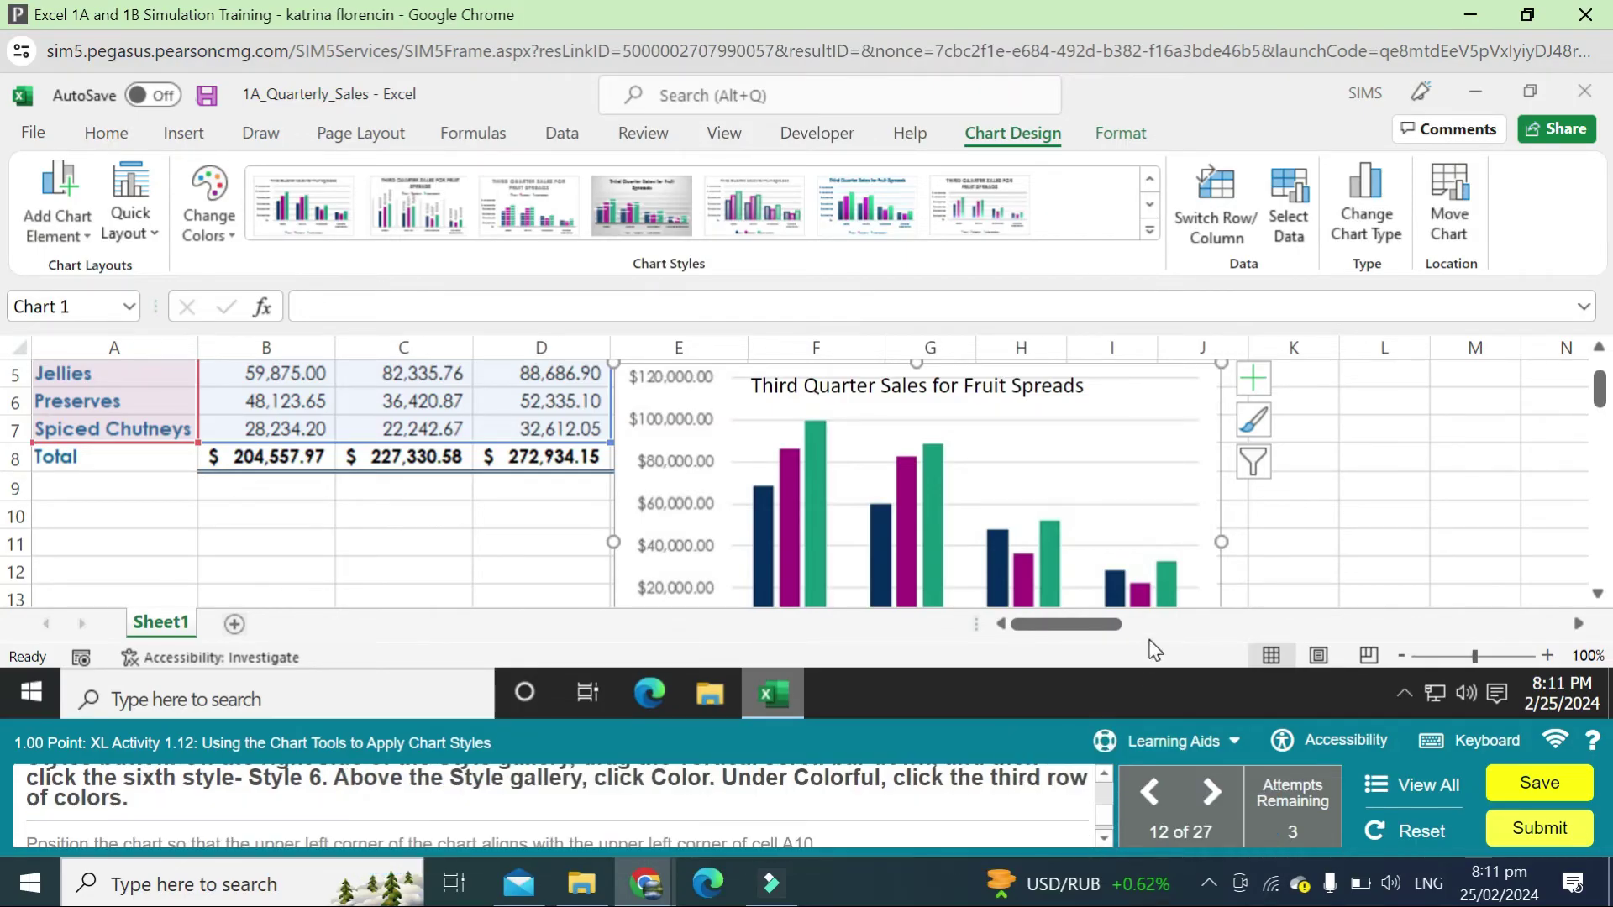
click(1257, 410)
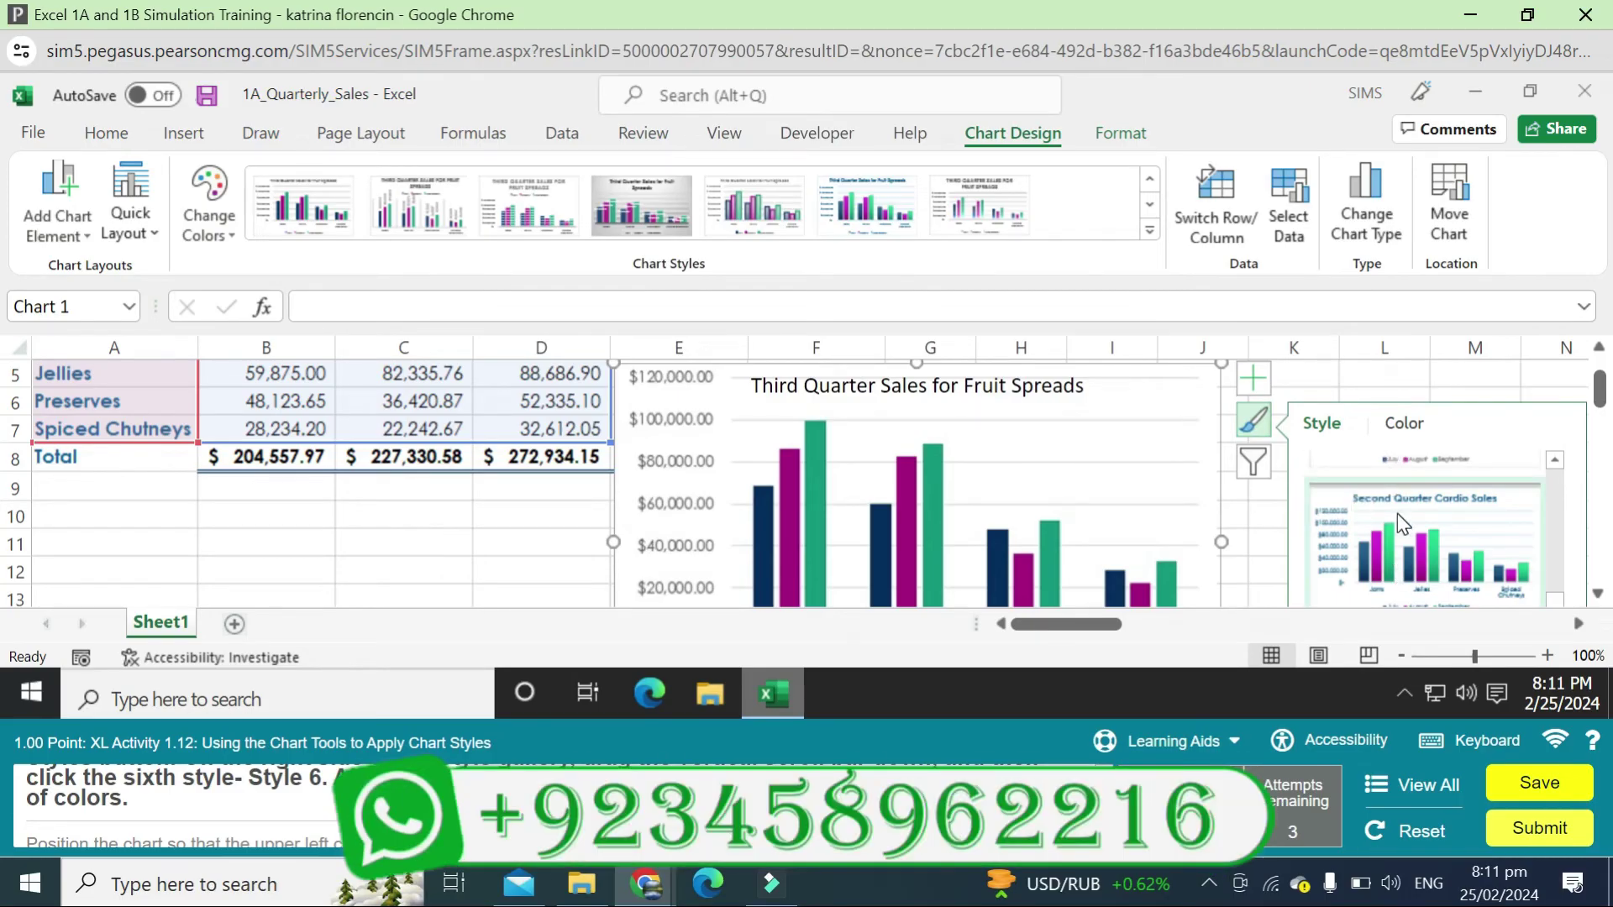
click(1302, 507)
Recolour the chart with the third Colorful palette and align its upper left corner with that of cell A10.
click(1398, 431)
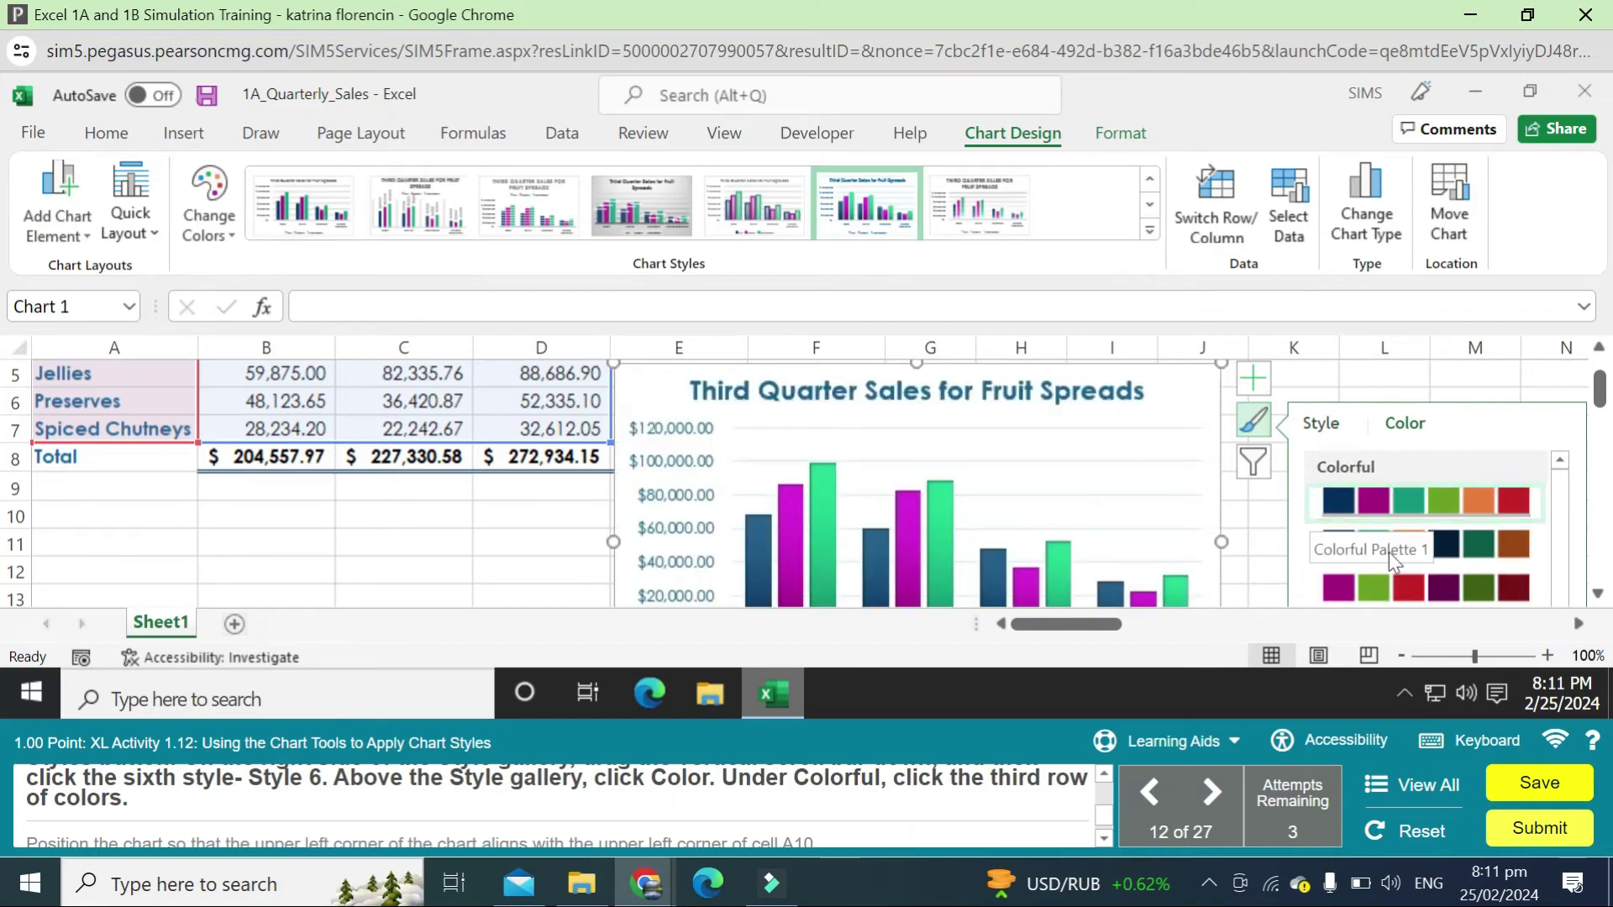
click(1503, 589)
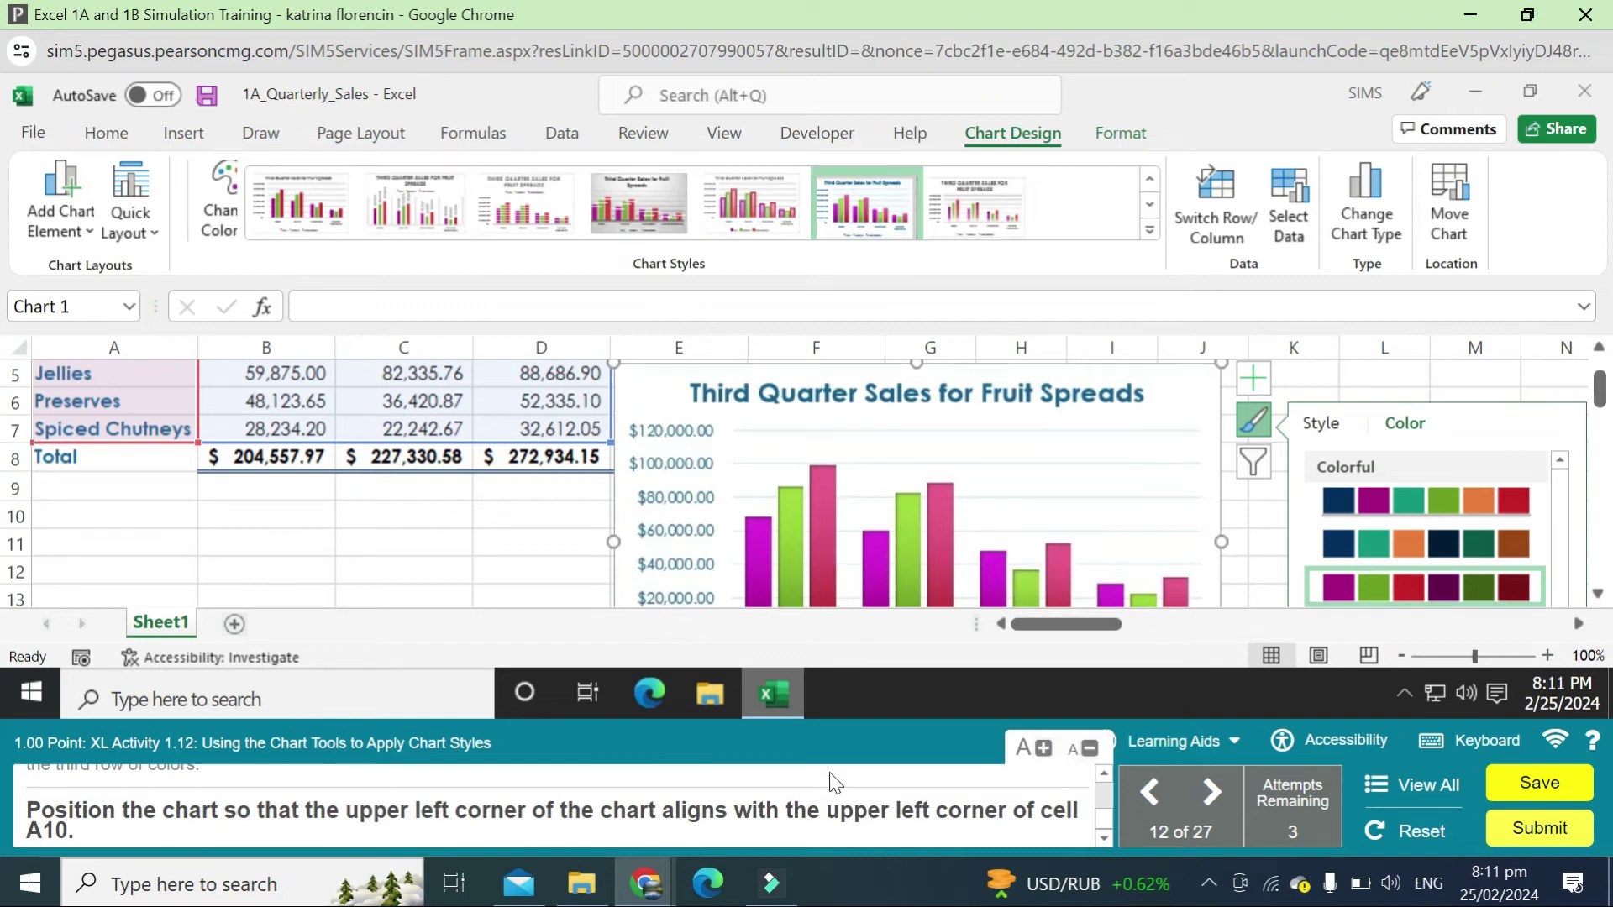
drag(744, 376, 170, 509)
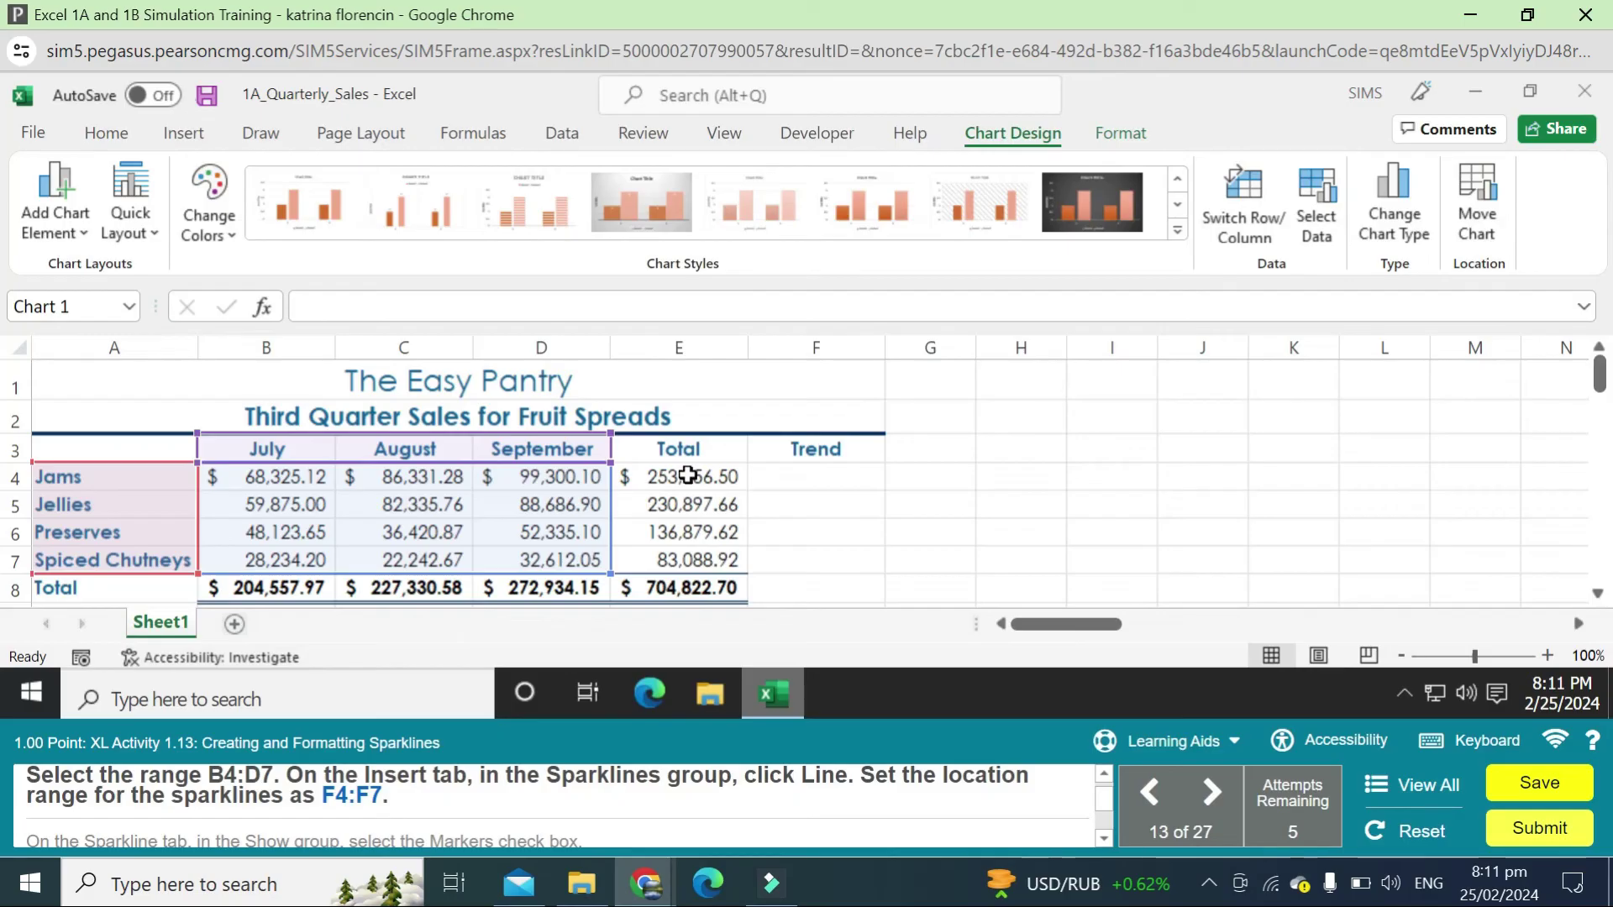
Create line sparklines from the data range B4:D7 in the location range F4:F7.
key(alt)
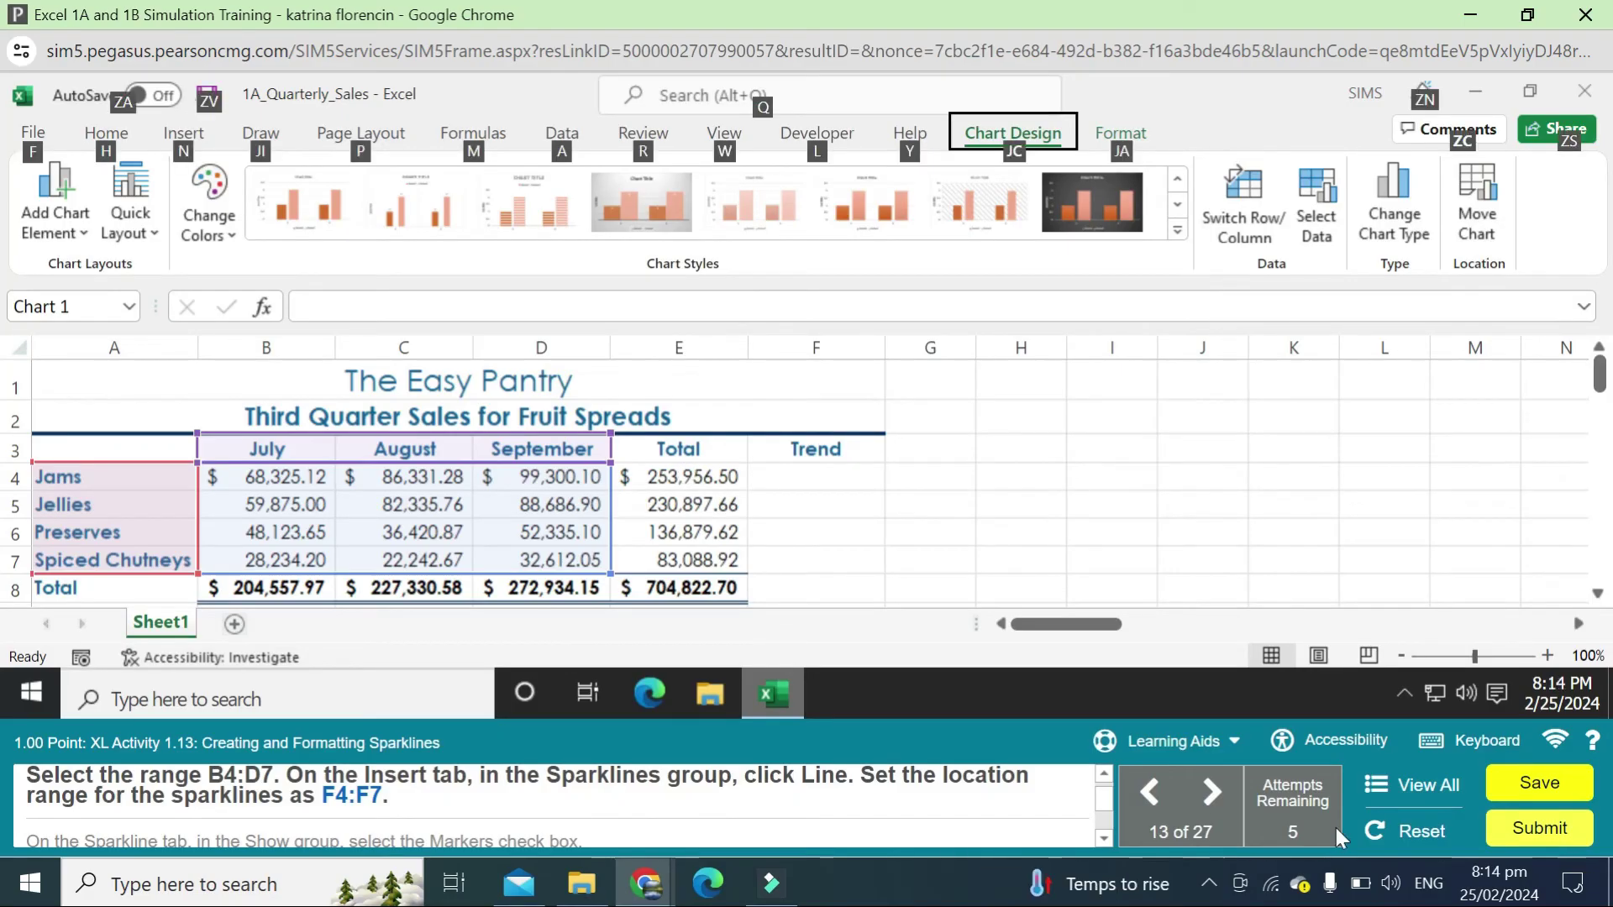
click(363, 608)
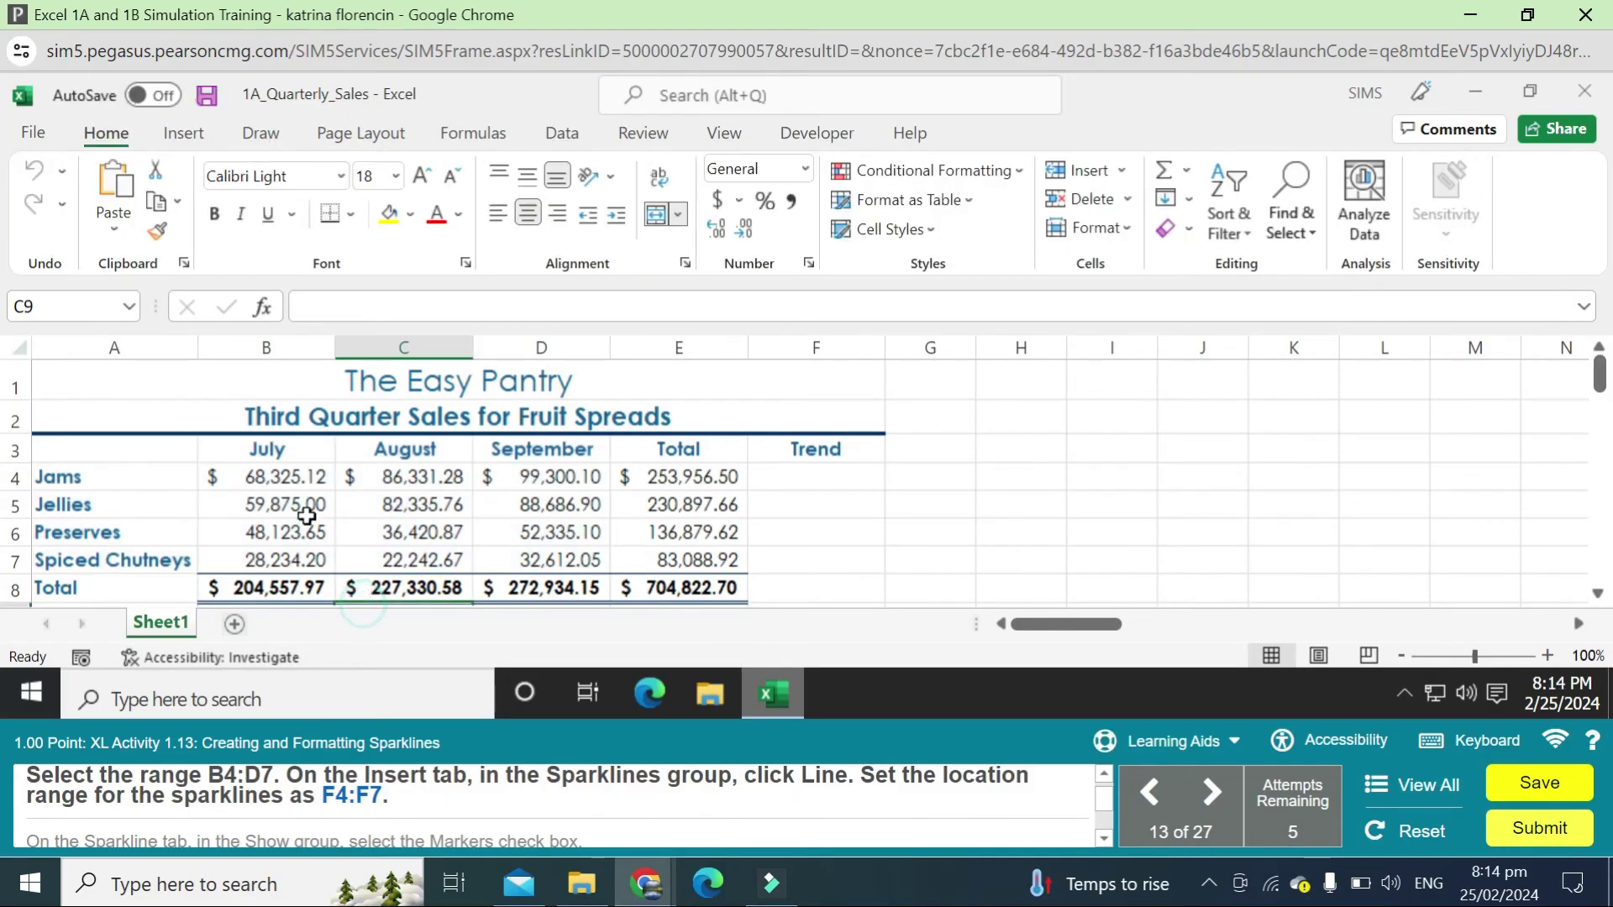
click(265, 451)
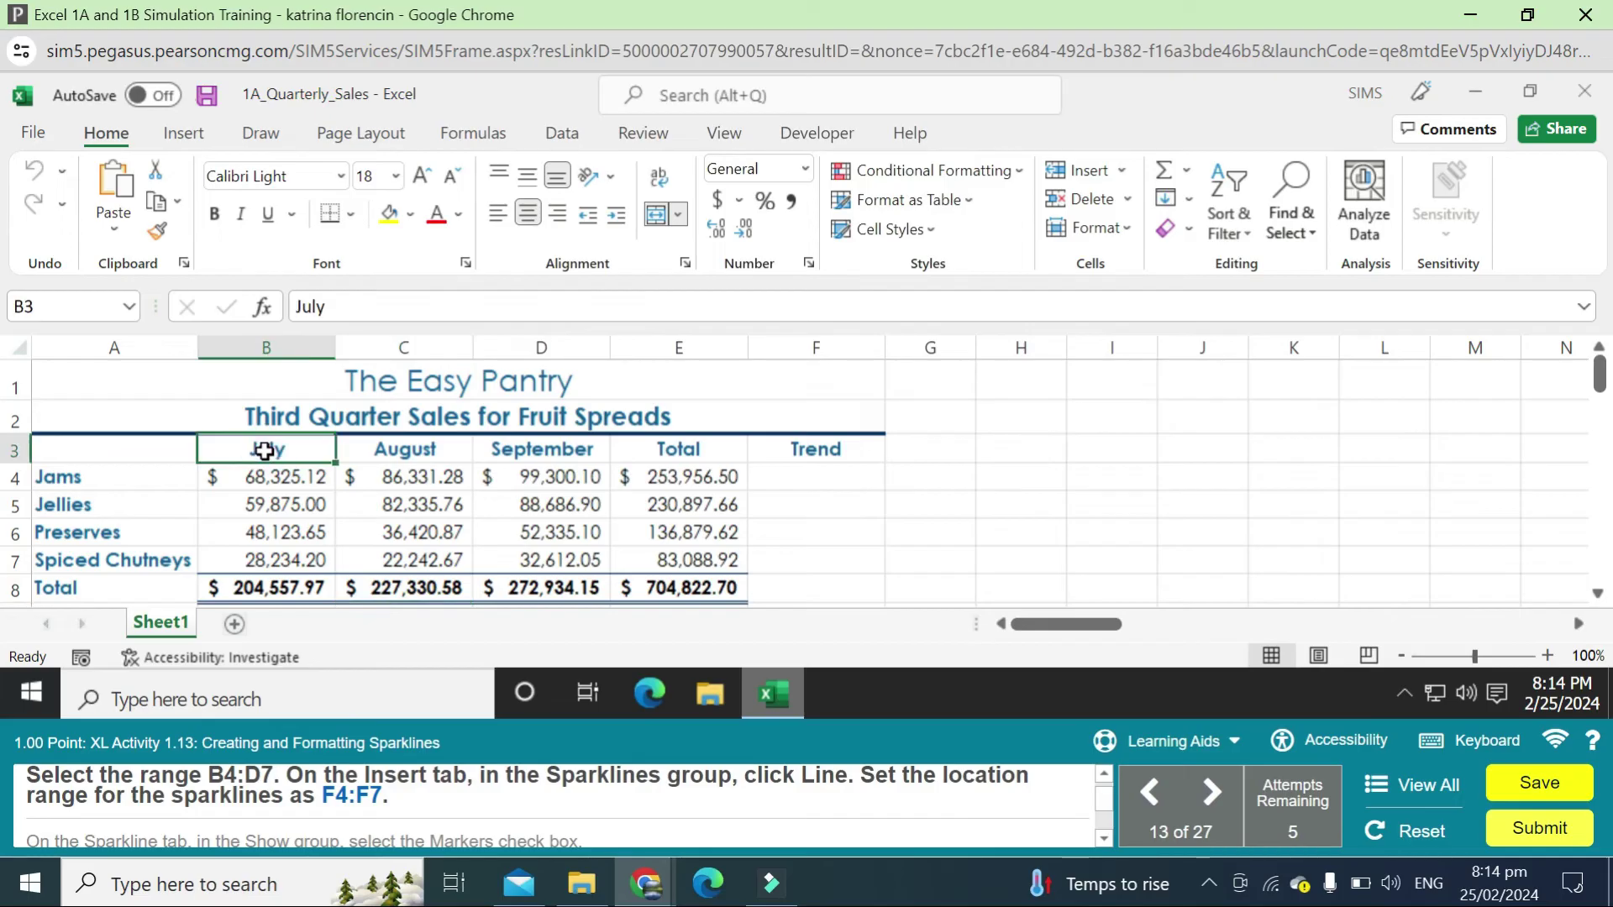
click(288, 472)
drag(288, 472, 551, 558)
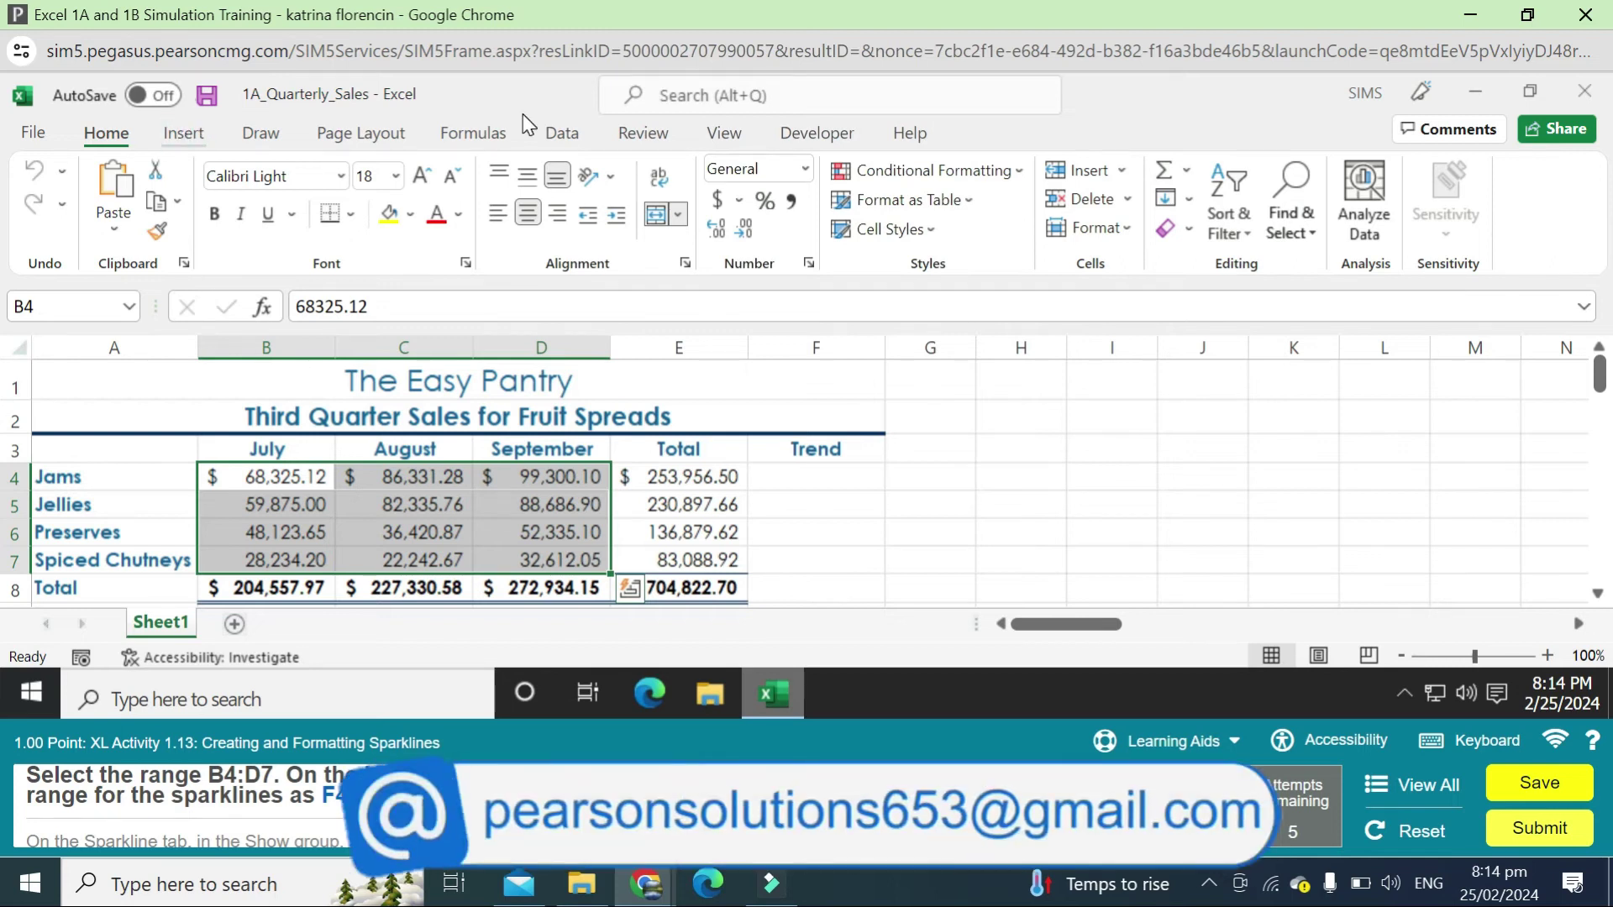
click(184, 134)
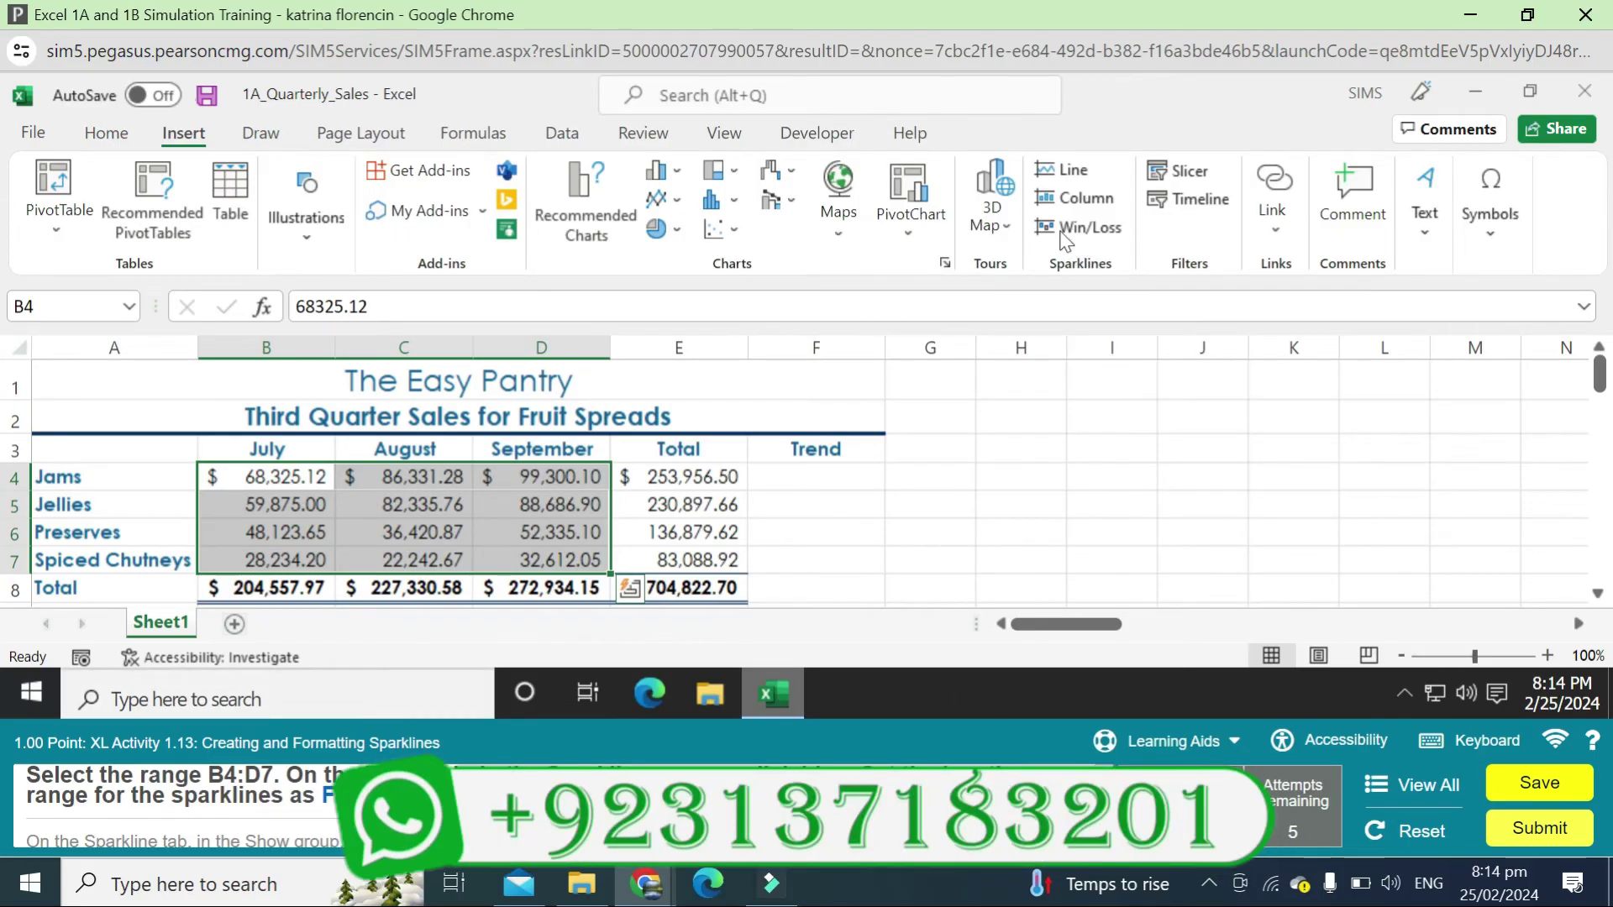
click(1071, 176)
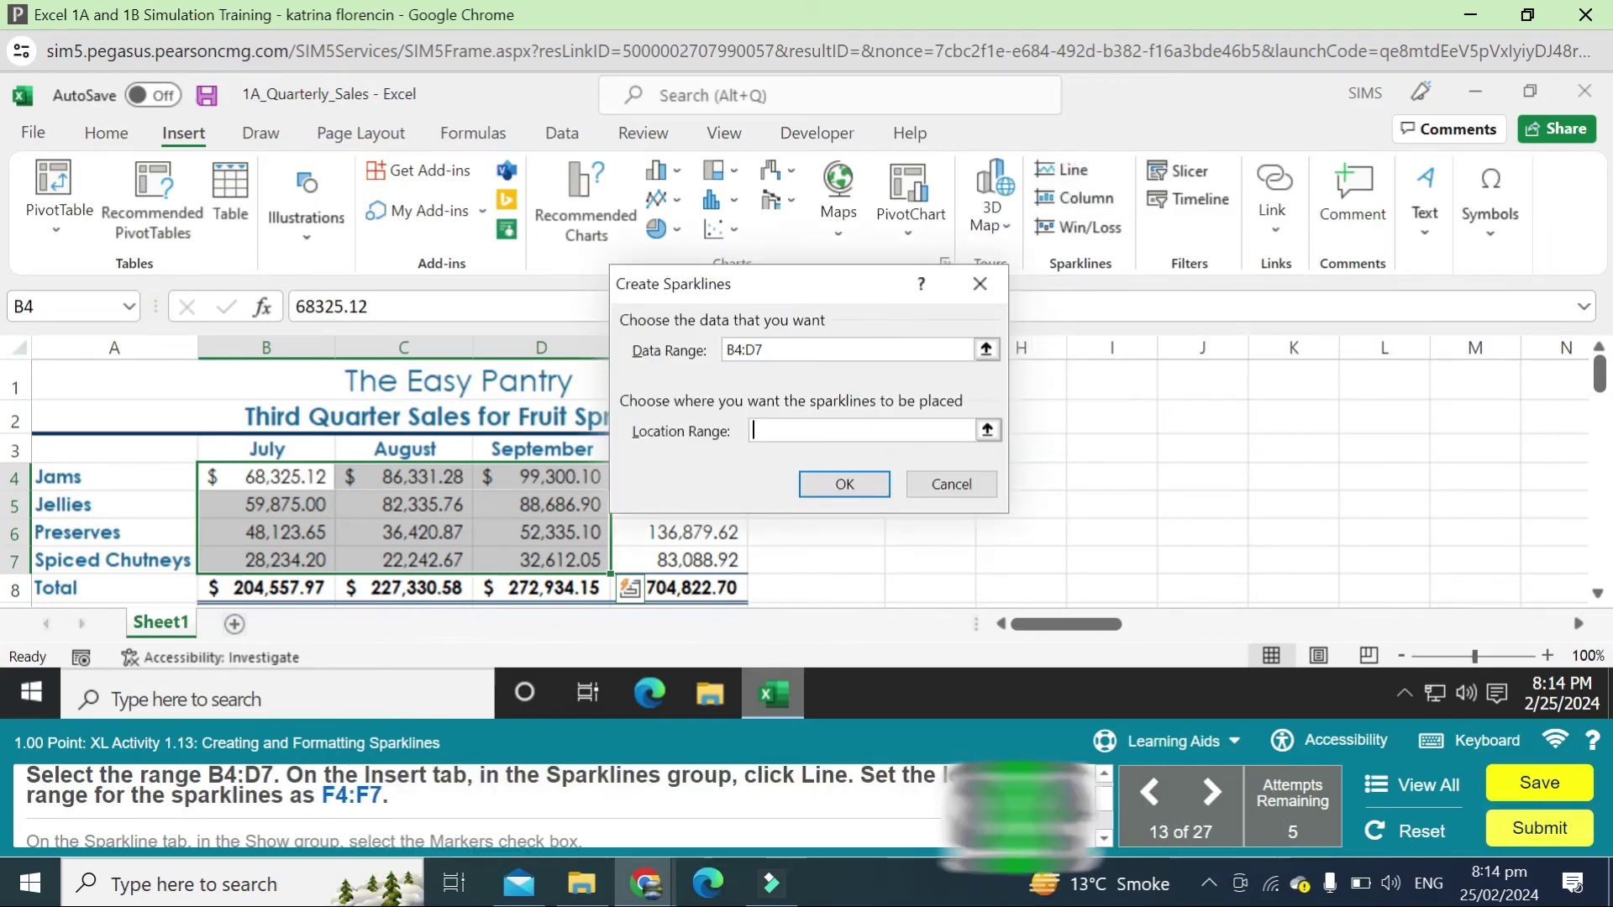
text(F4:F7)
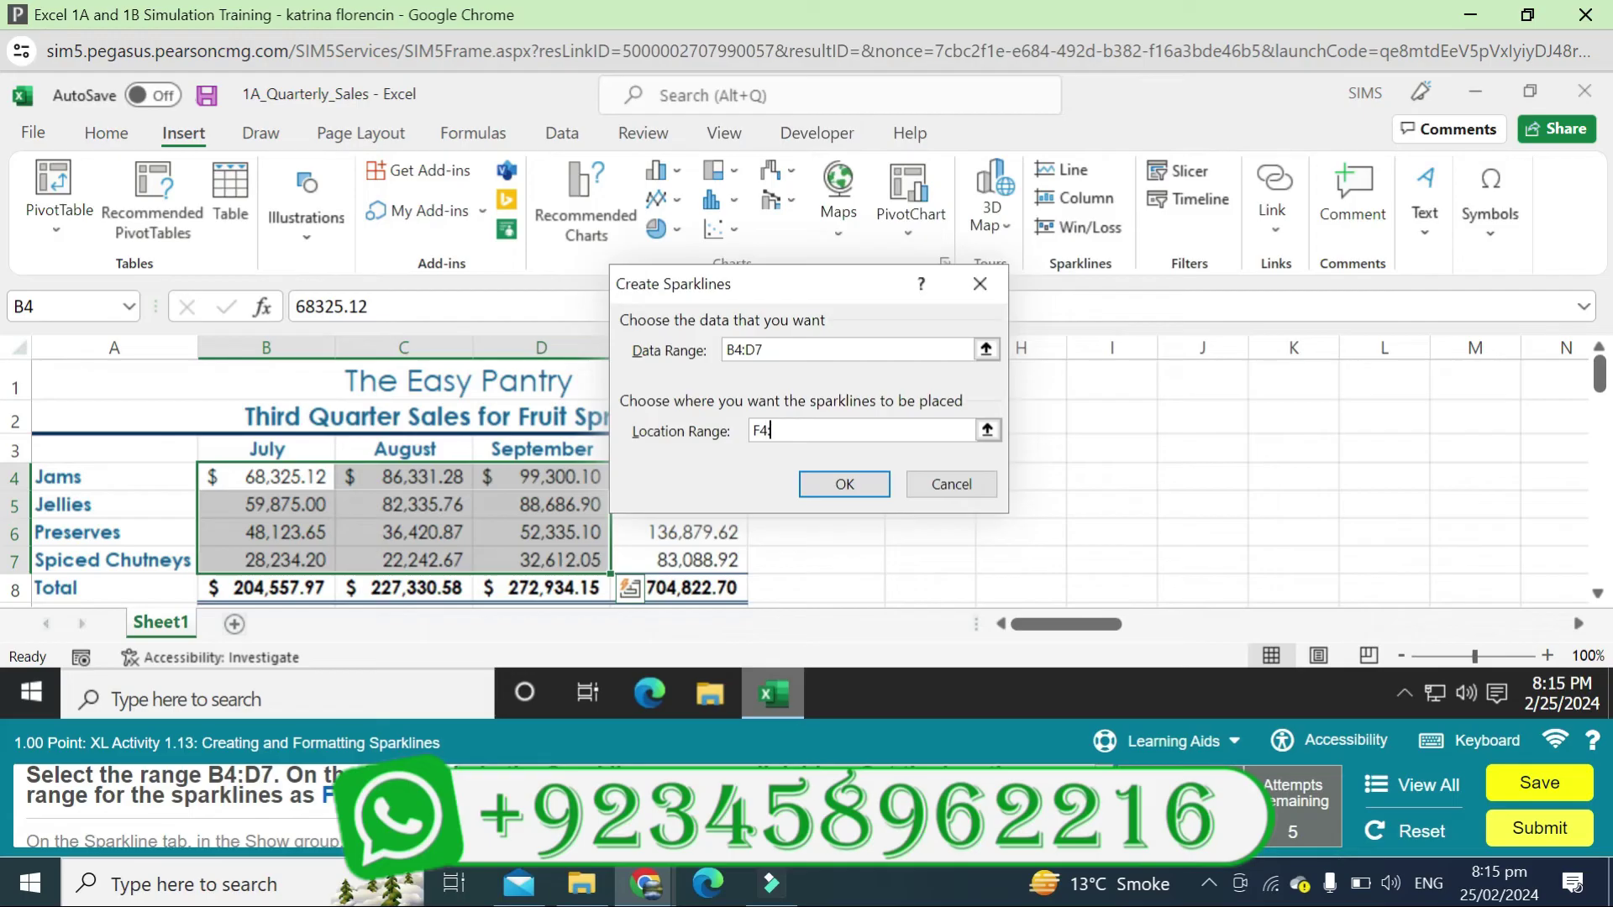
click(836, 482)
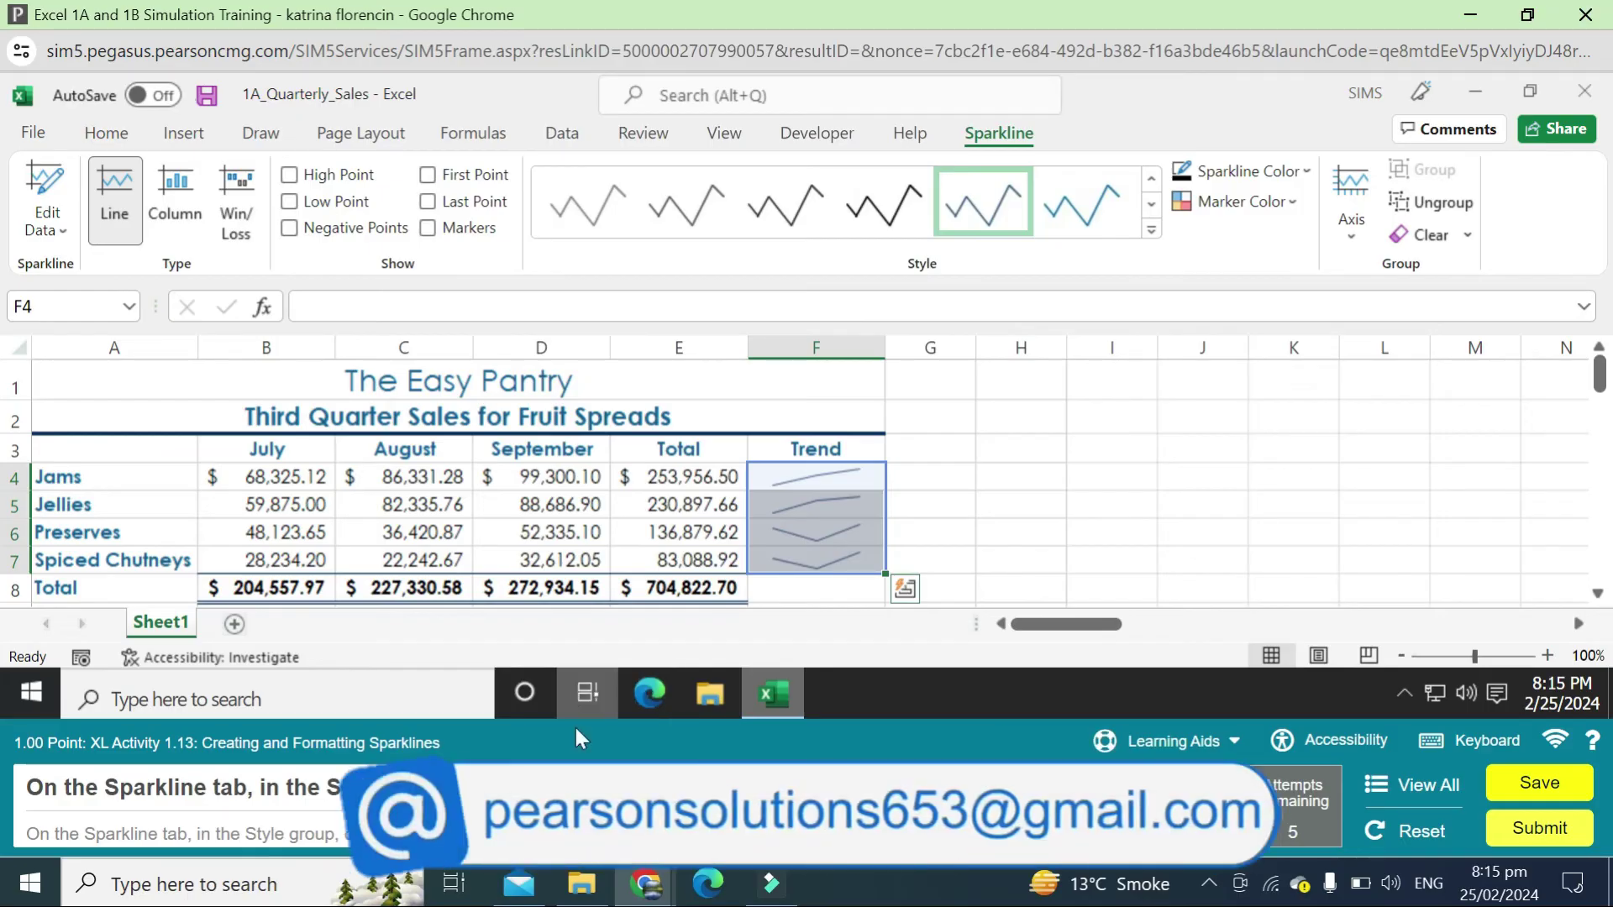
Show markers on the sparklines in F4:F7 and apply the third style in the first row of the style gallery.
click(428, 228)
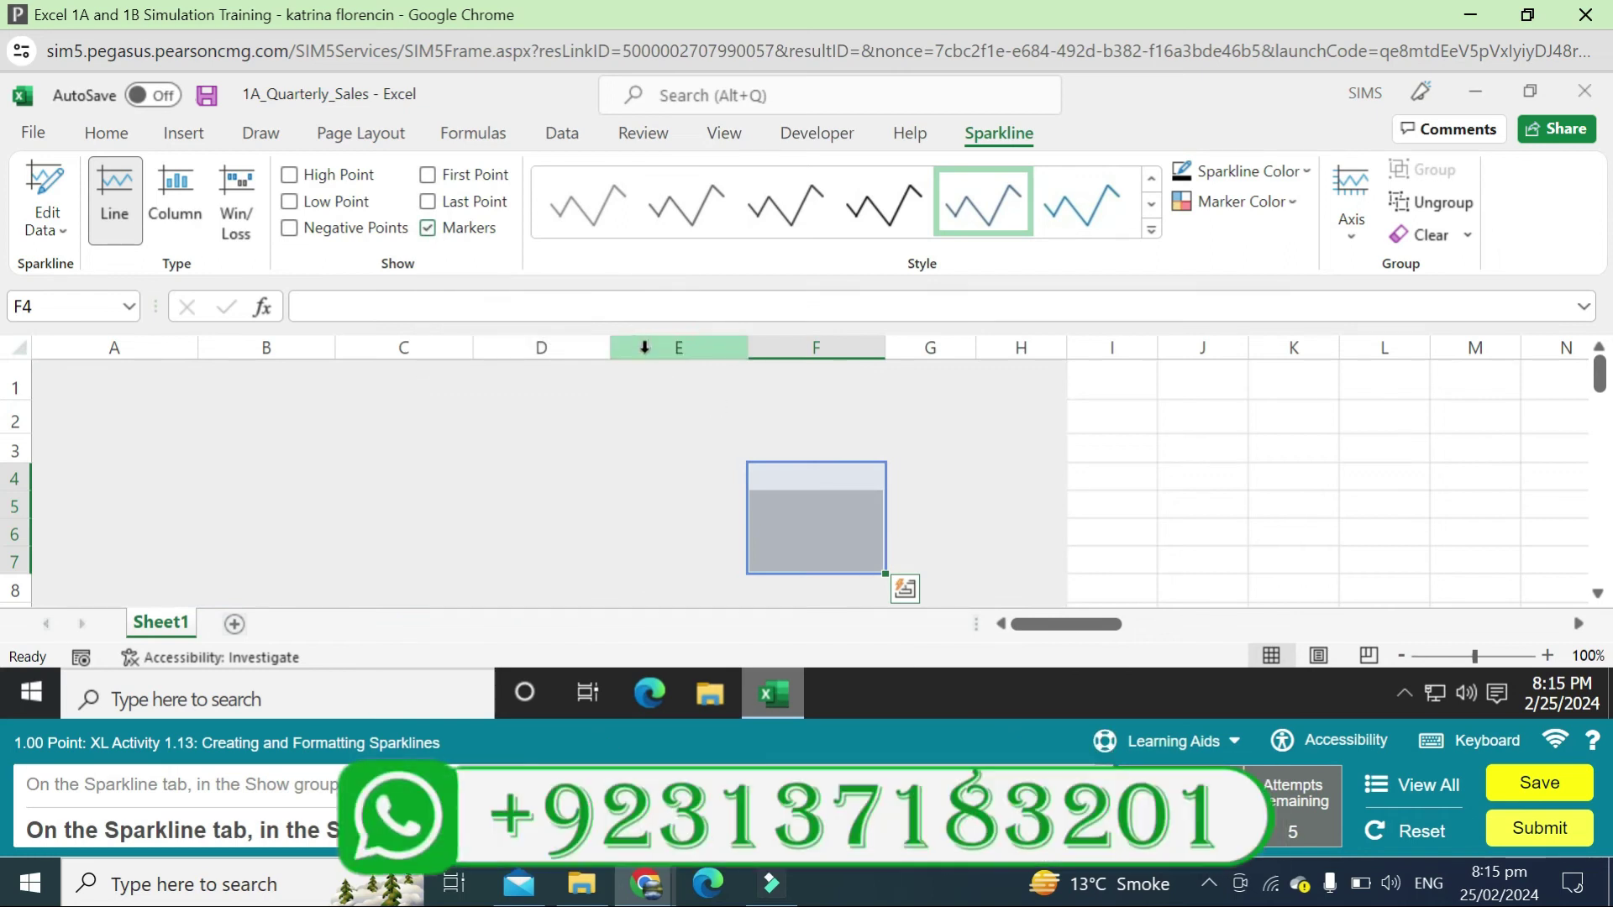
click(1151, 229)
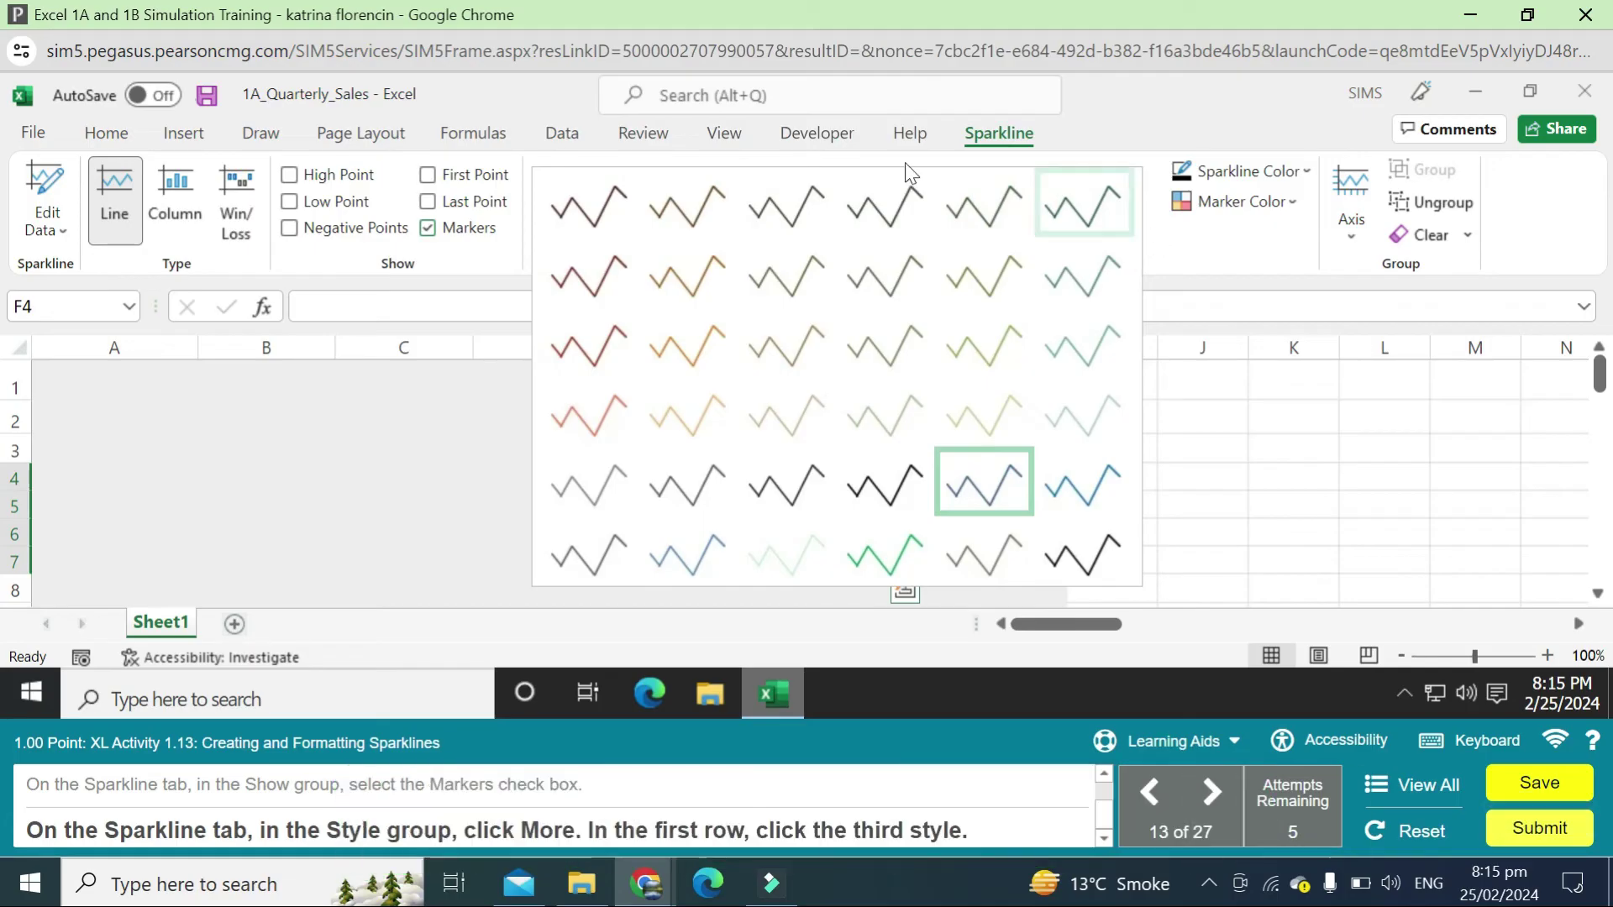
click(778, 210)
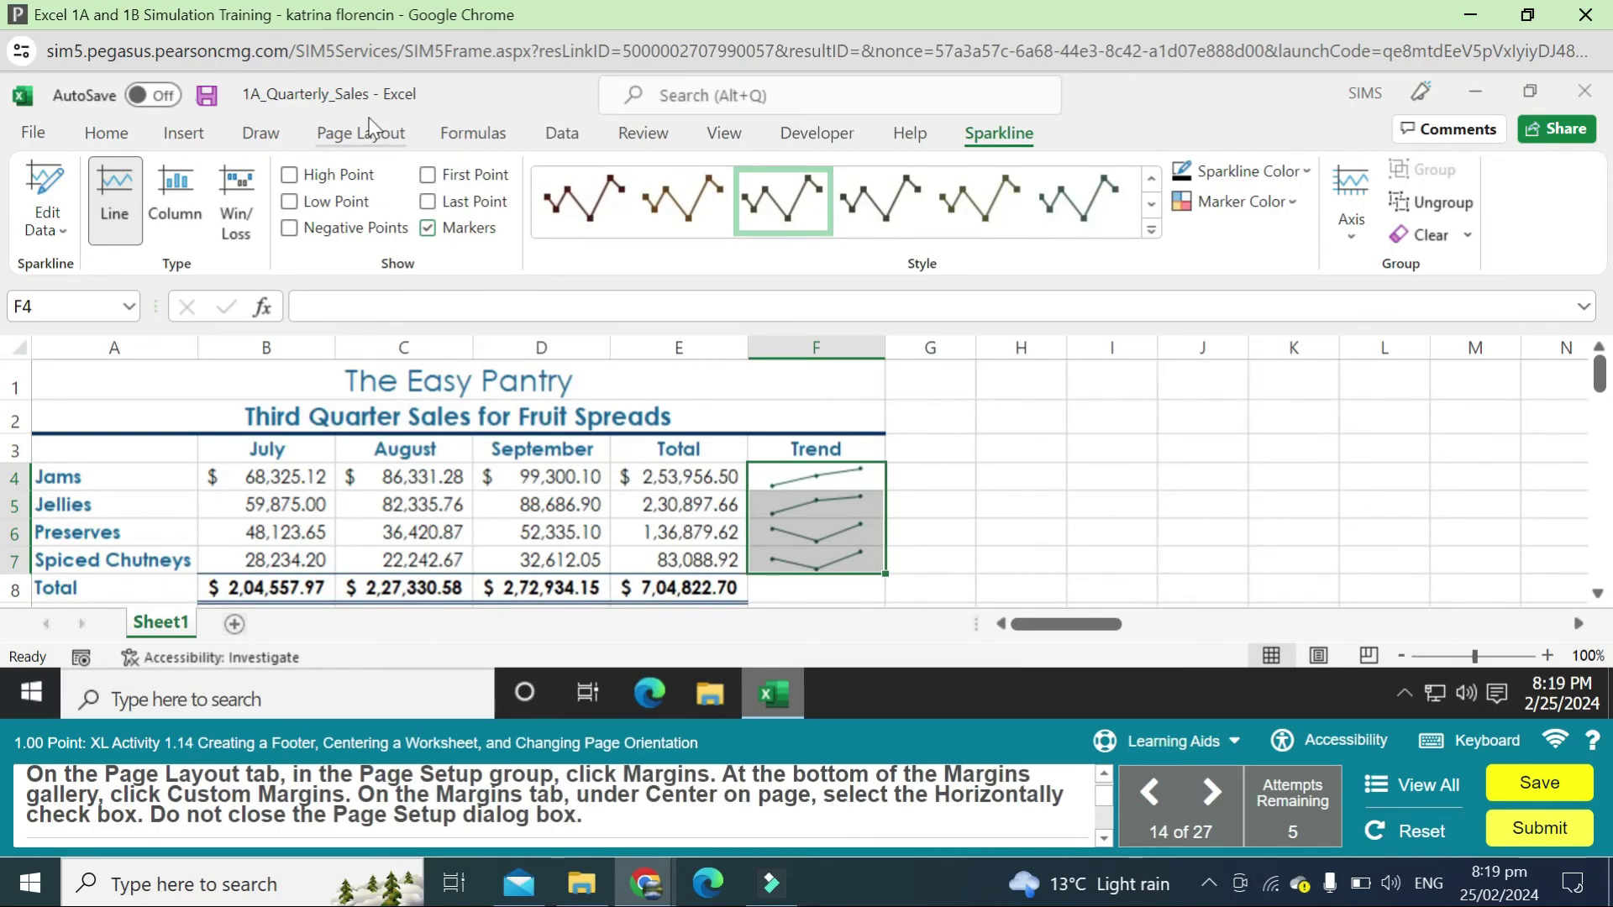
Centre the worksheet horizontally on the page through the custom margins settings.
click(370, 120)
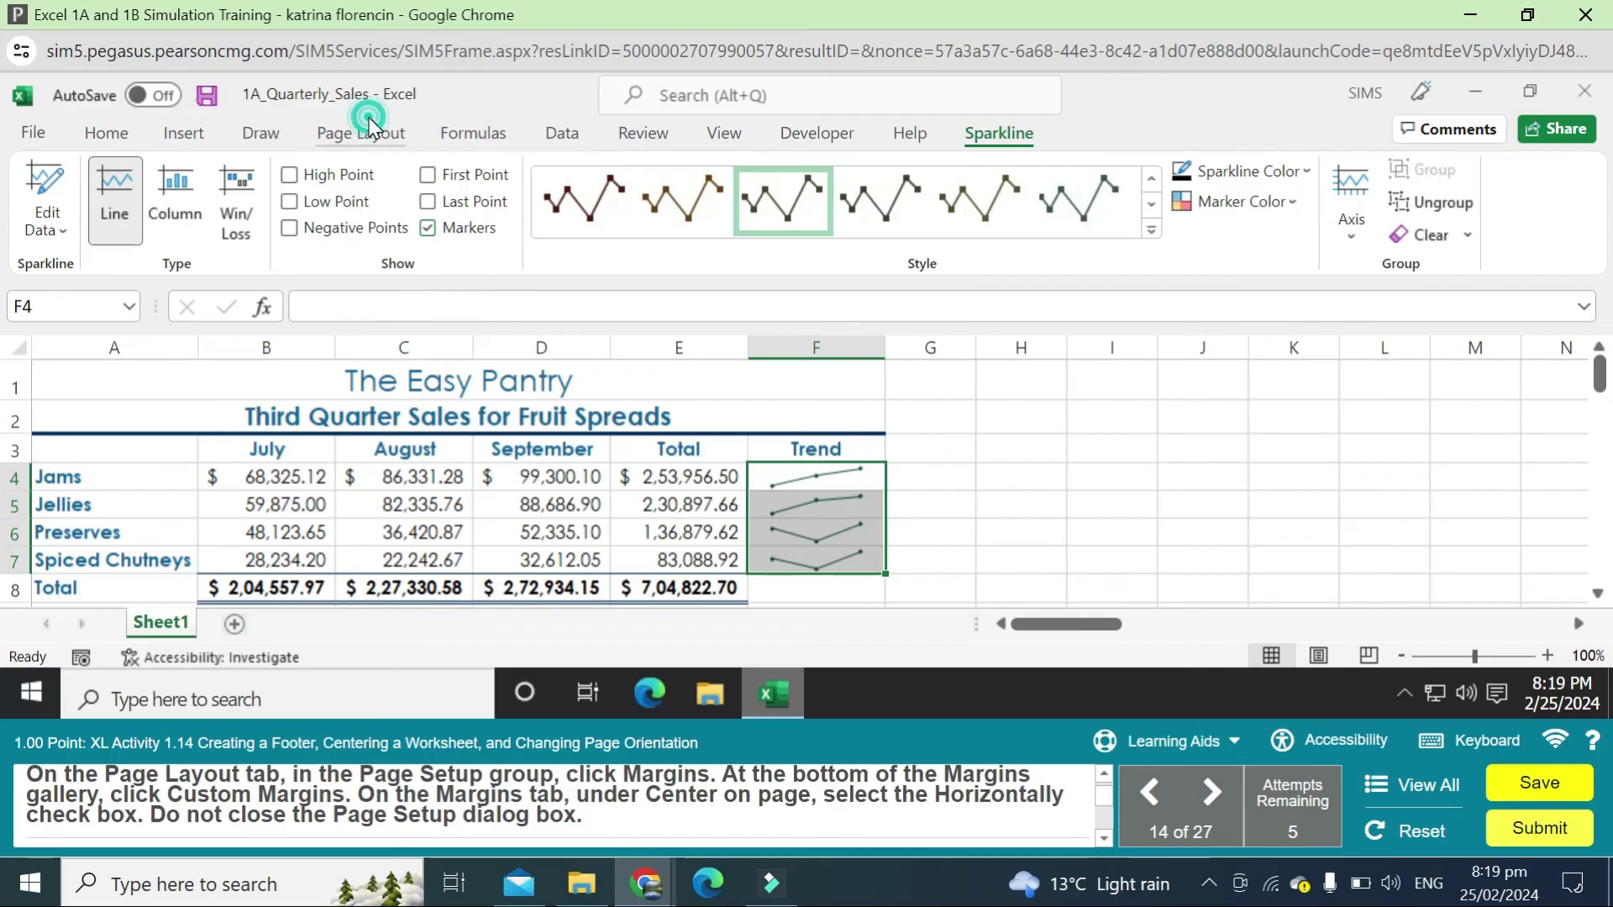
click(210, 228)
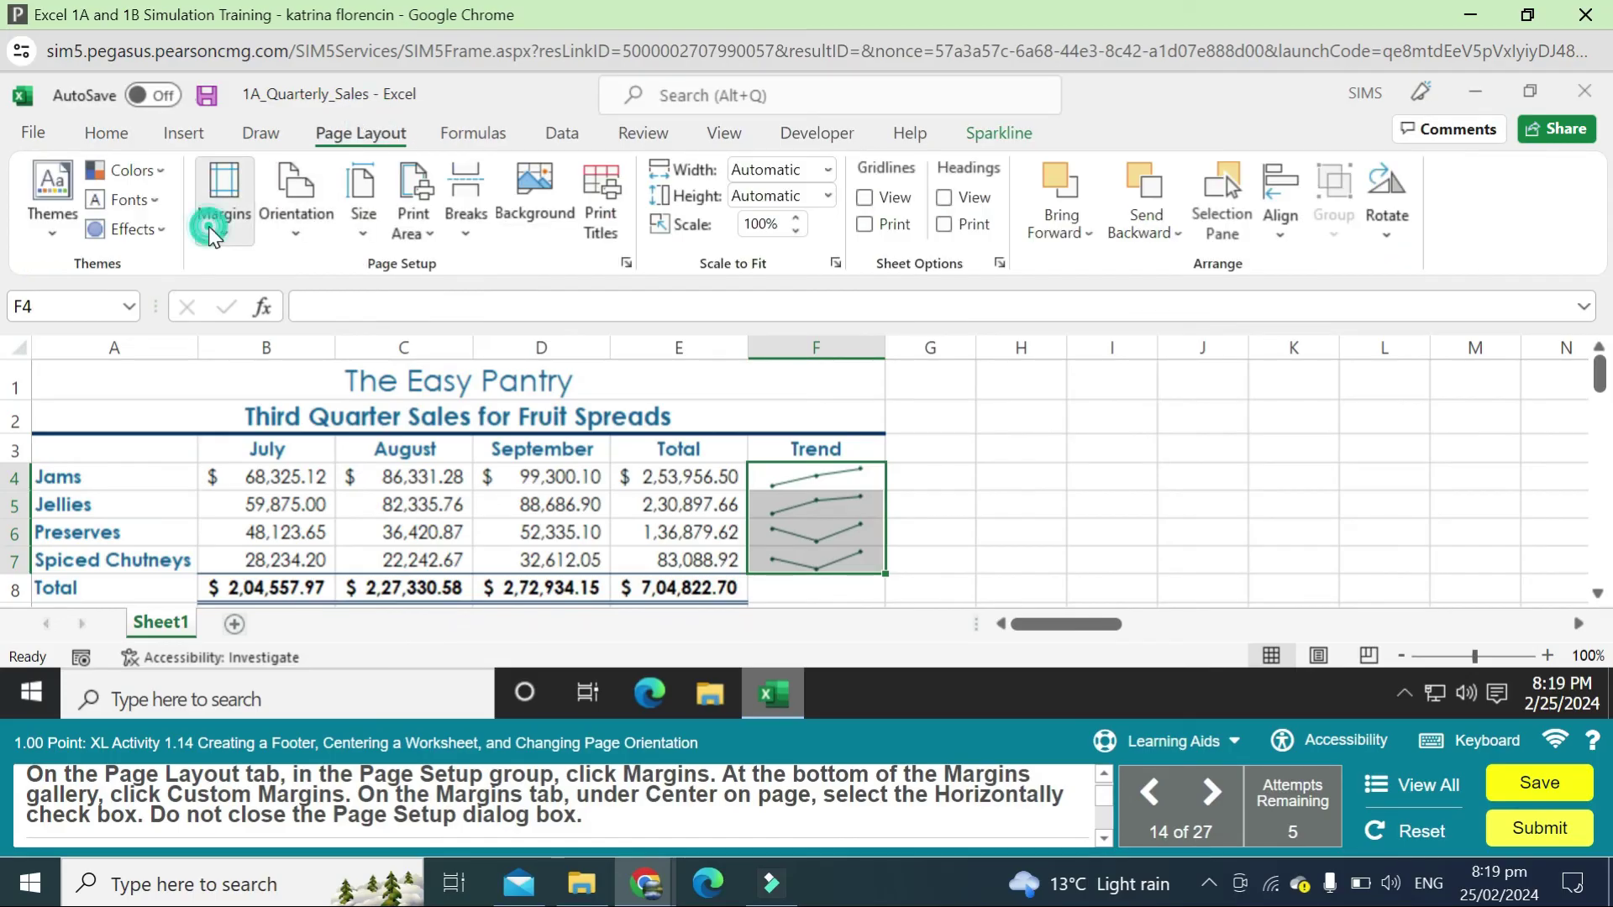
click(286, 611)
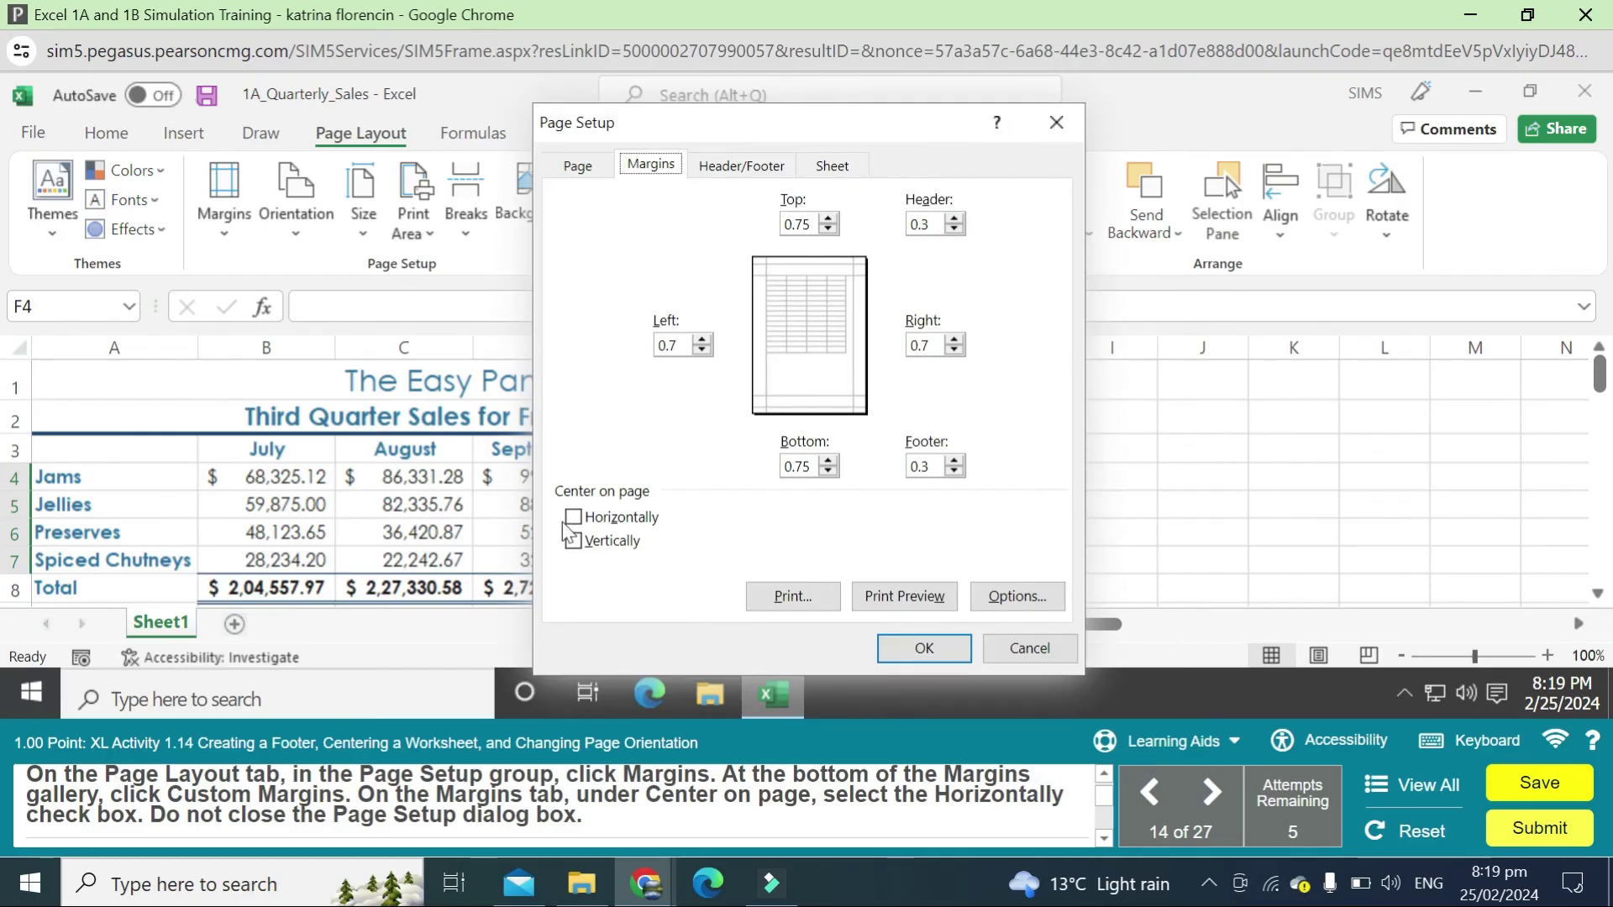
click(574, 517)
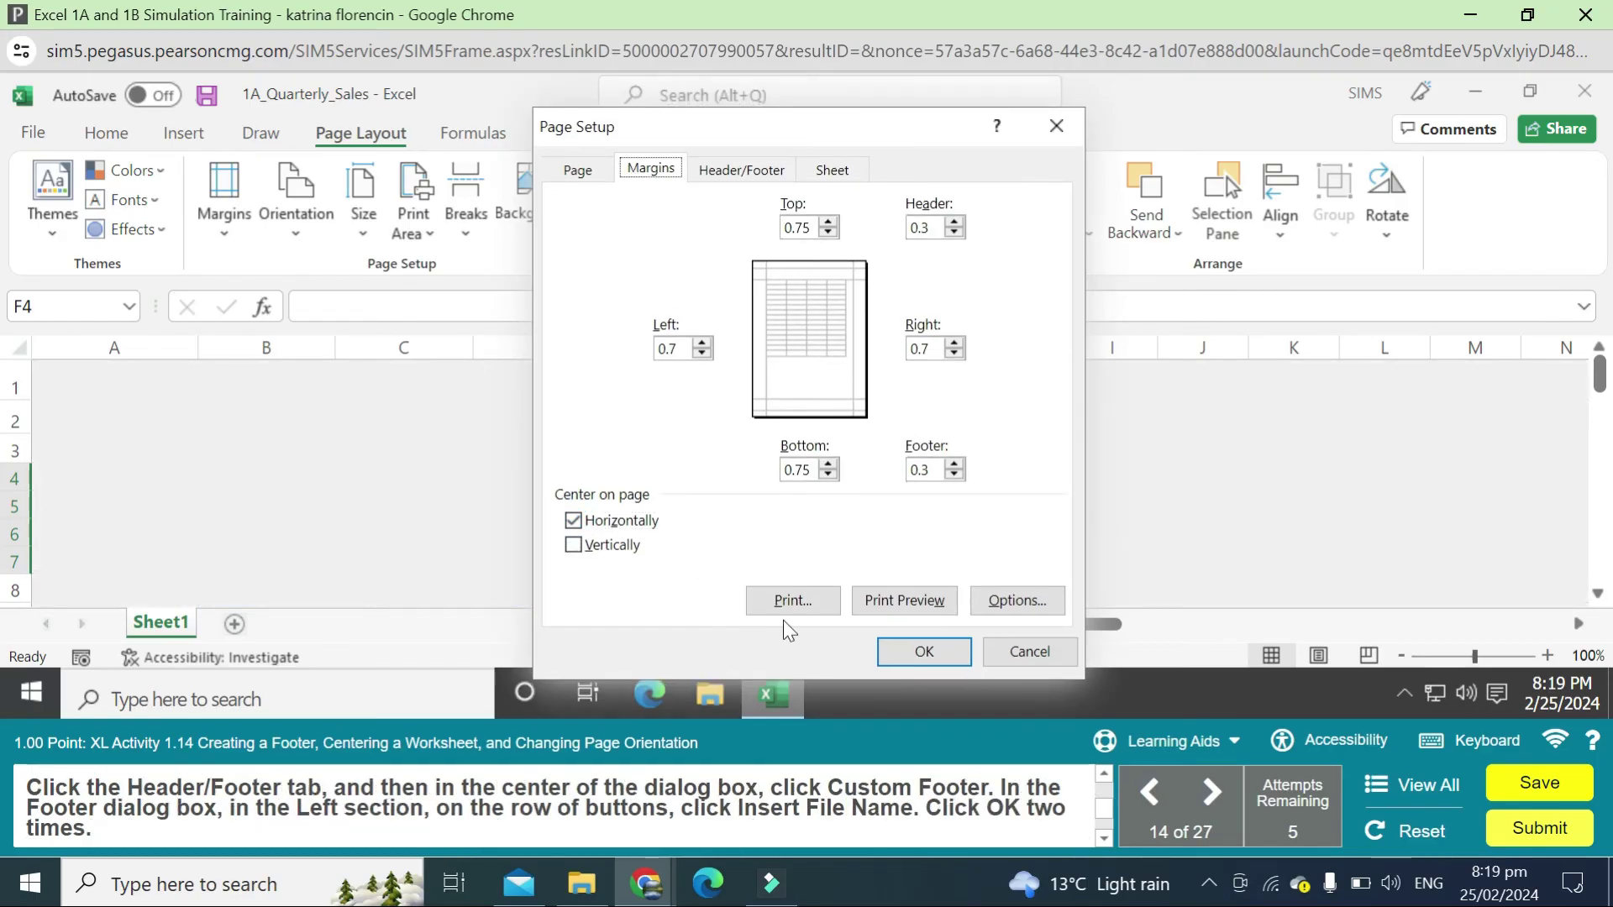
click(907, 654)
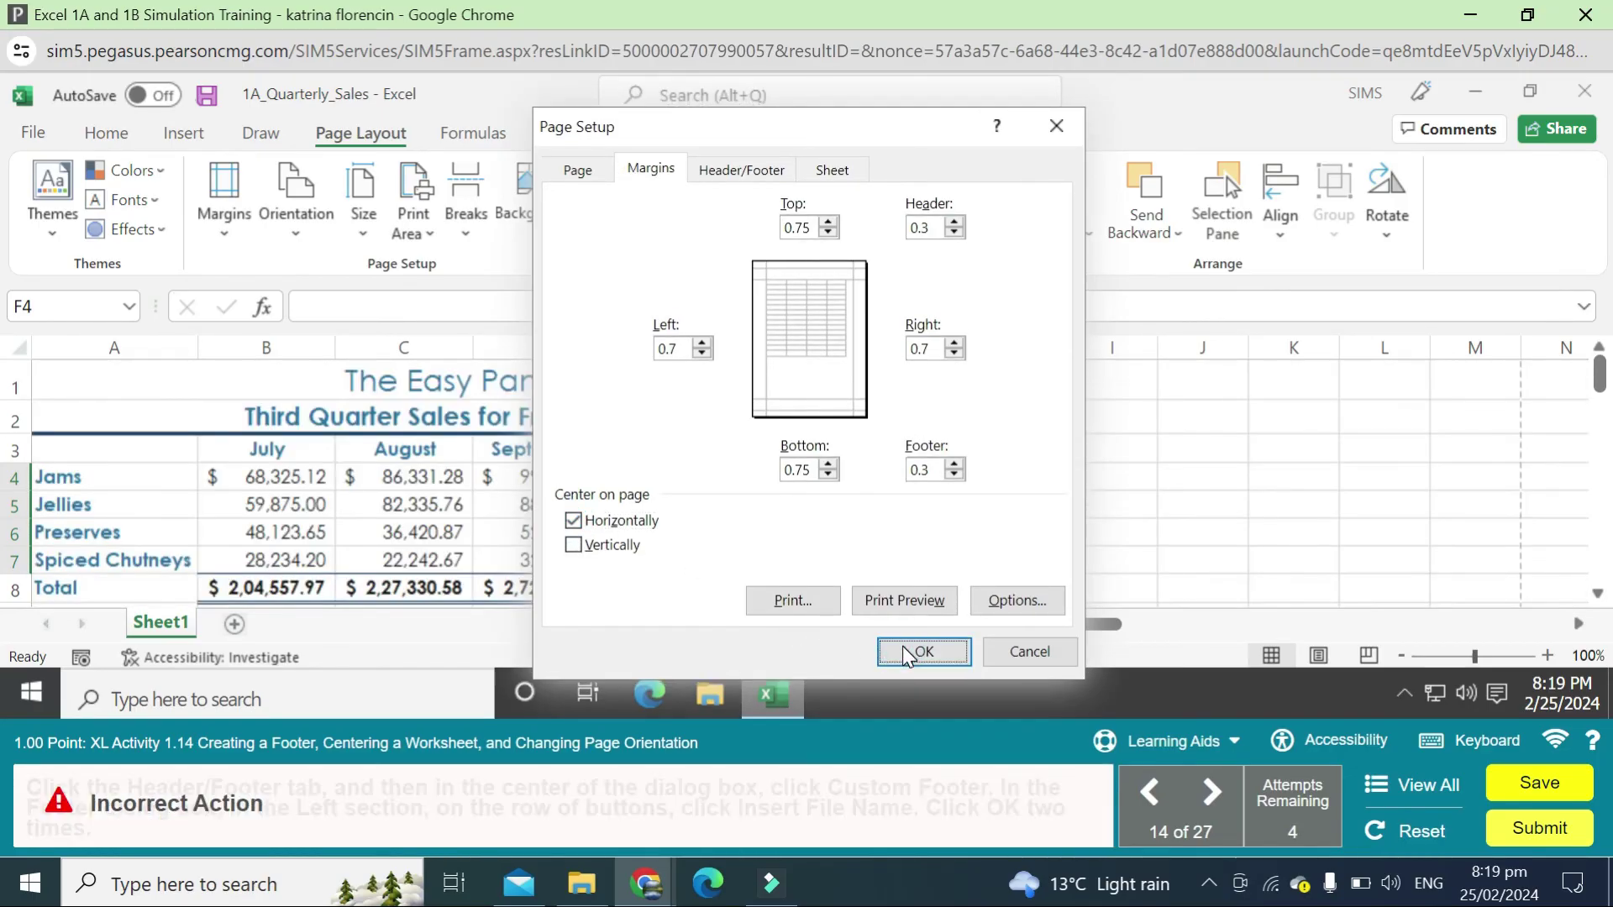
Insert the file name in the left section of a custom footer and set the page orientation to Landscape.
click(741, 169)
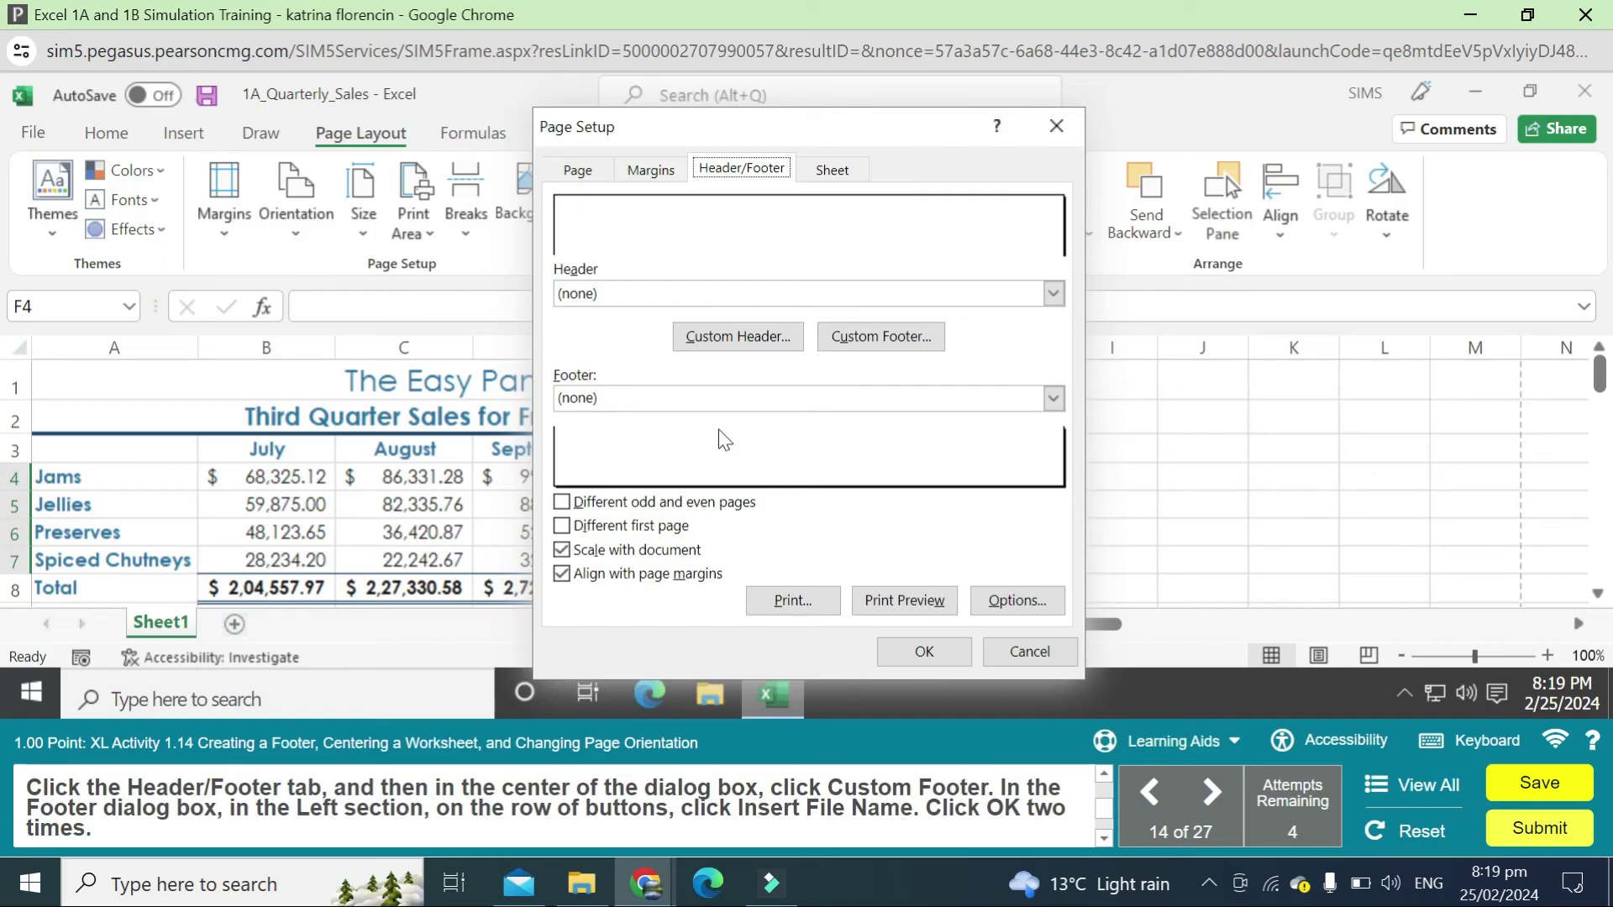
click(865, 339)
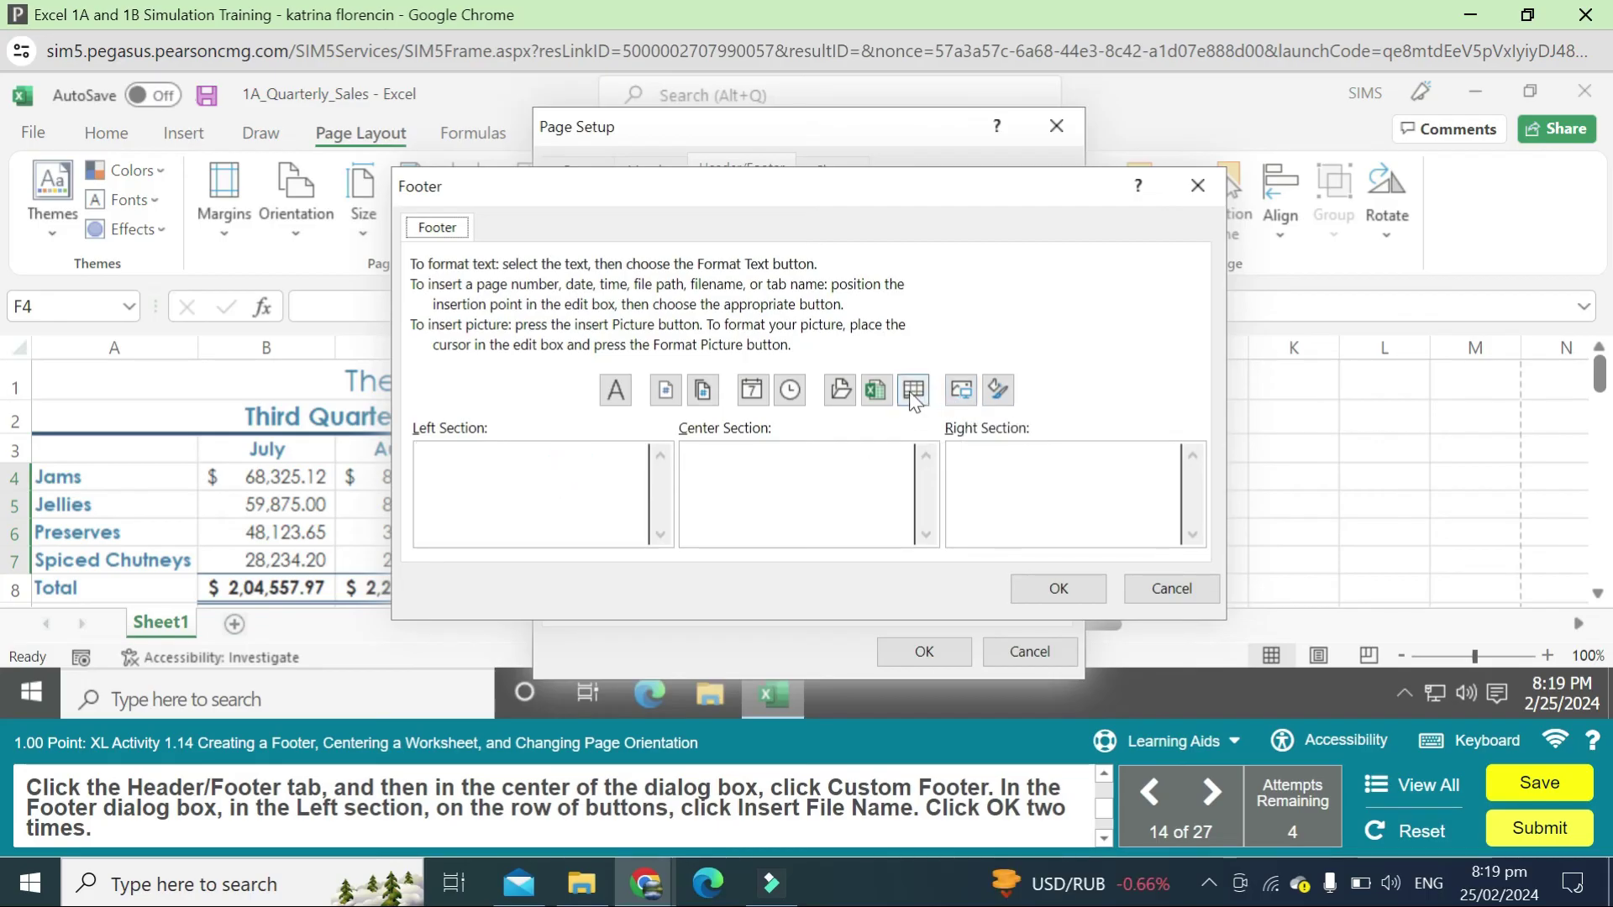
click(877, 391)
click(1054, 589)
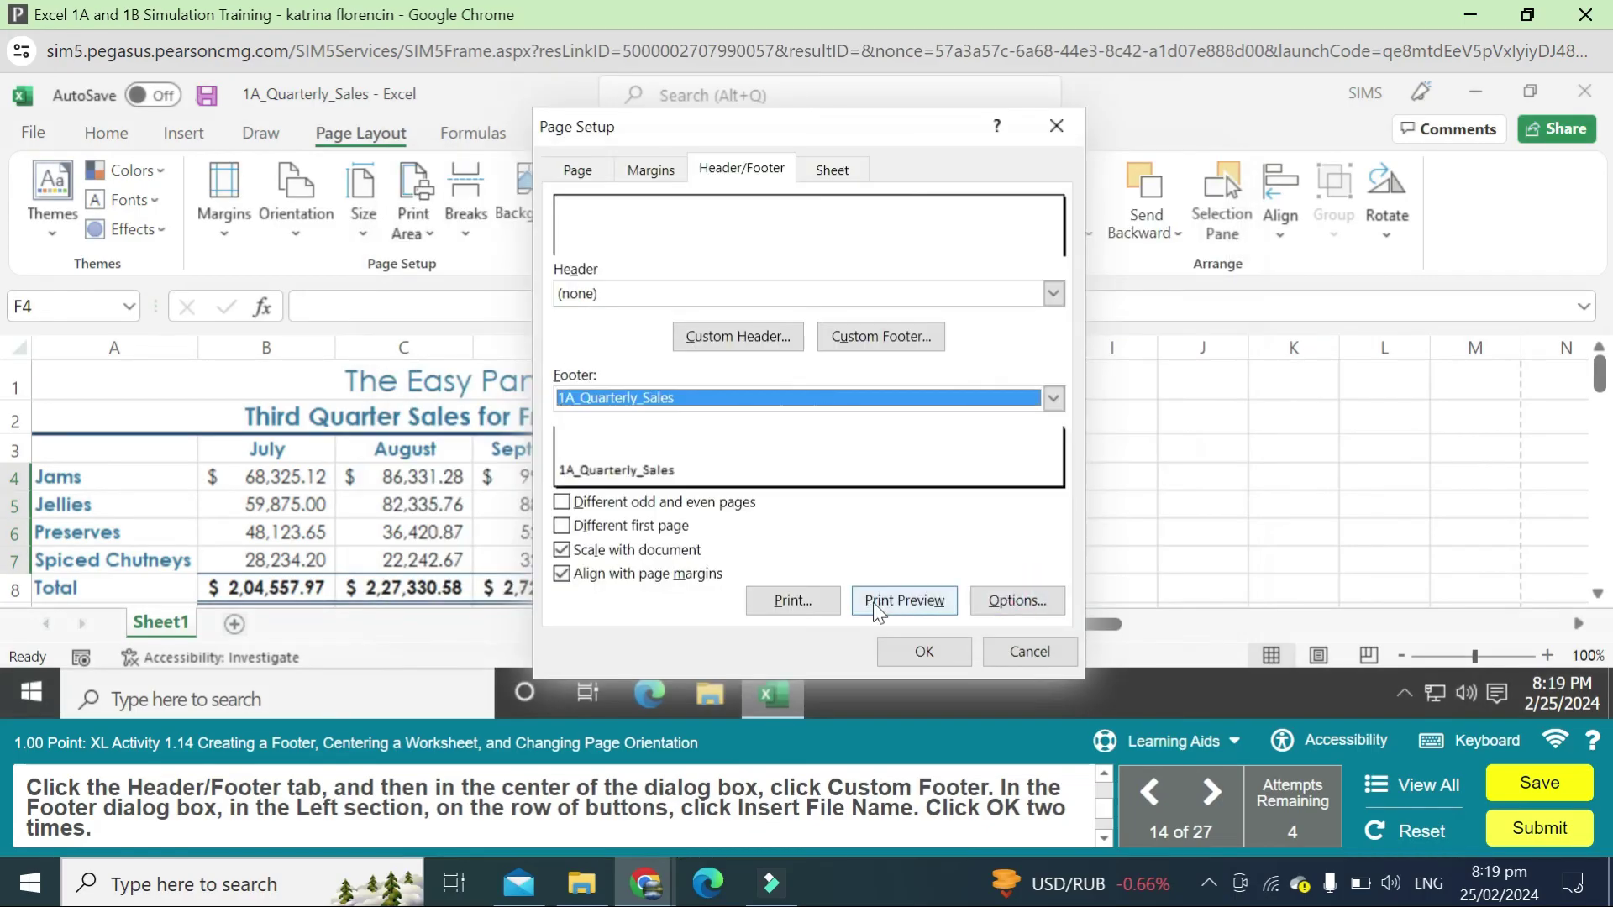
click(924, 652)
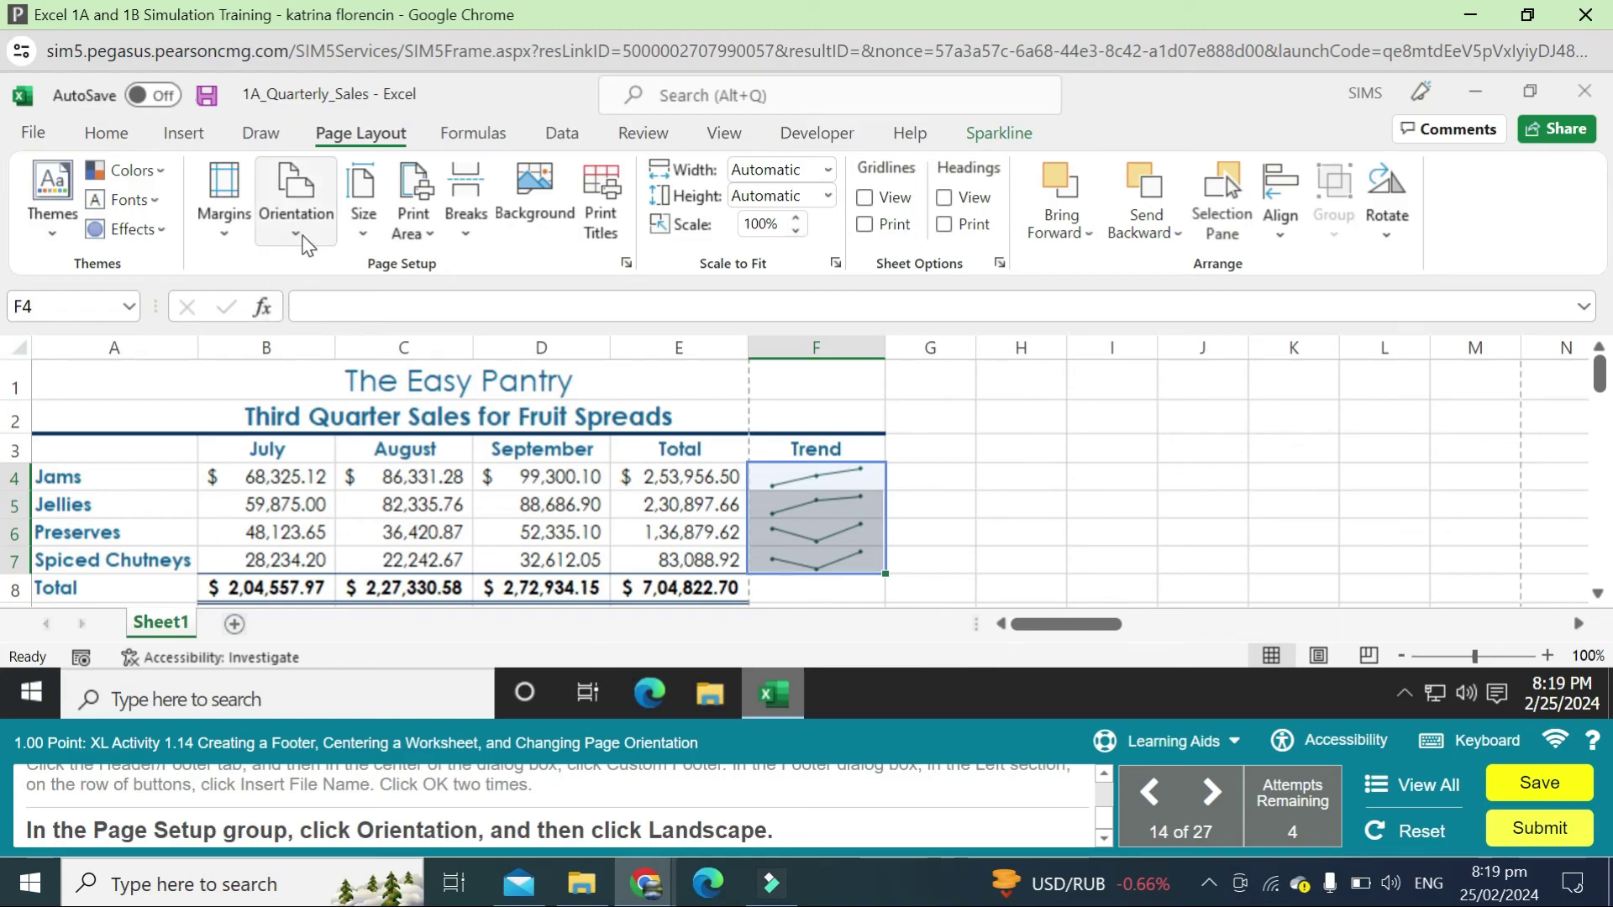
click(304, 244)
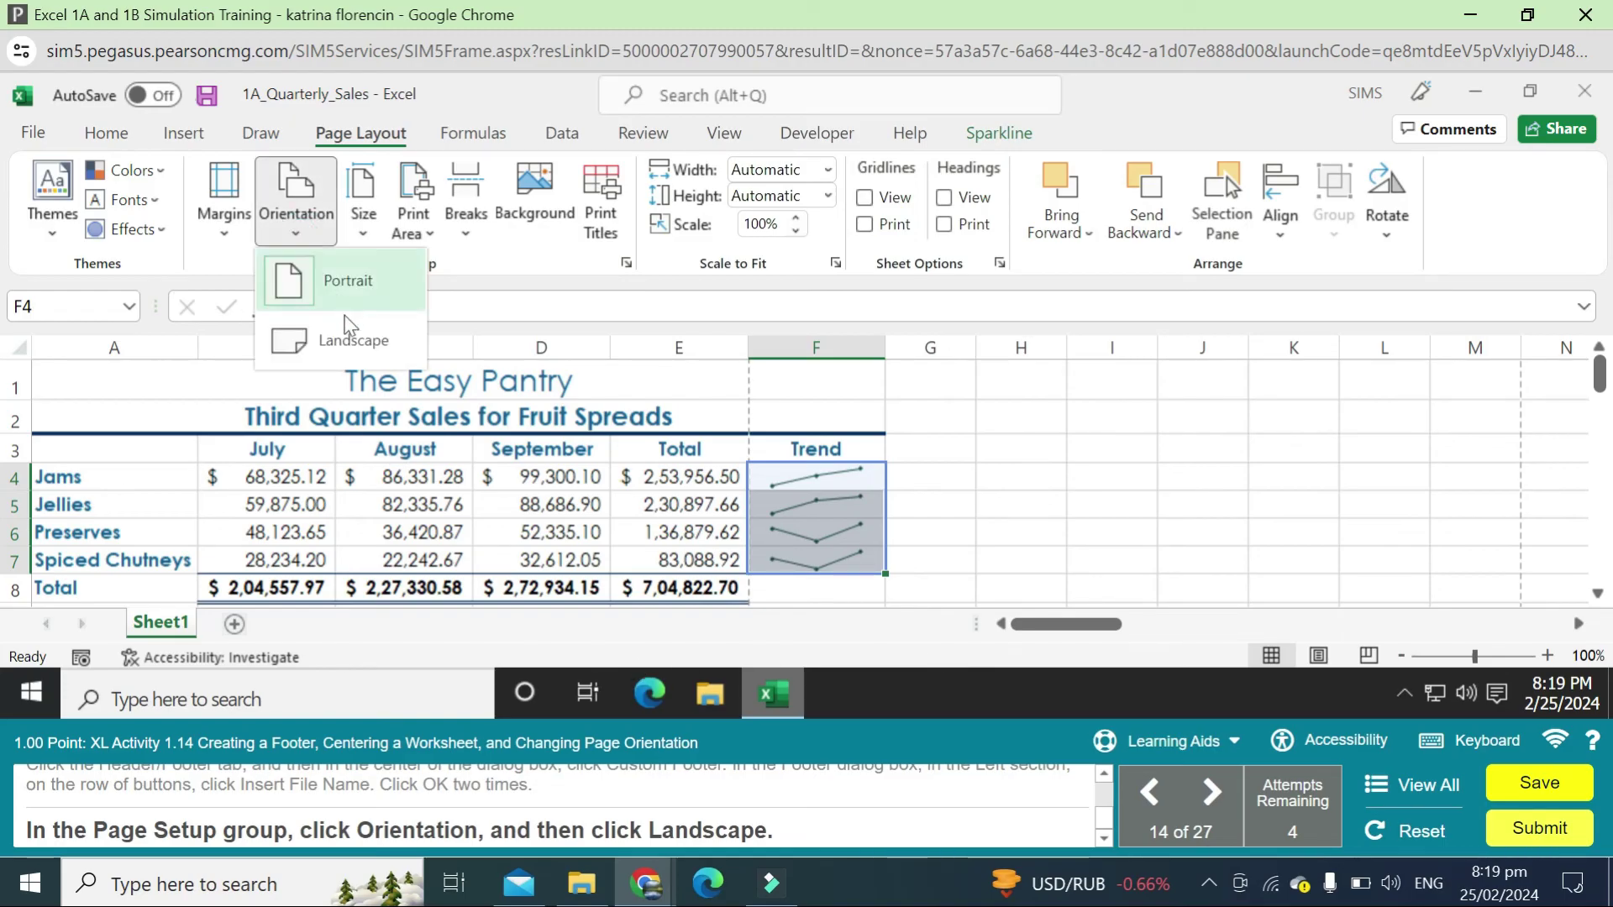
click(359, 342)
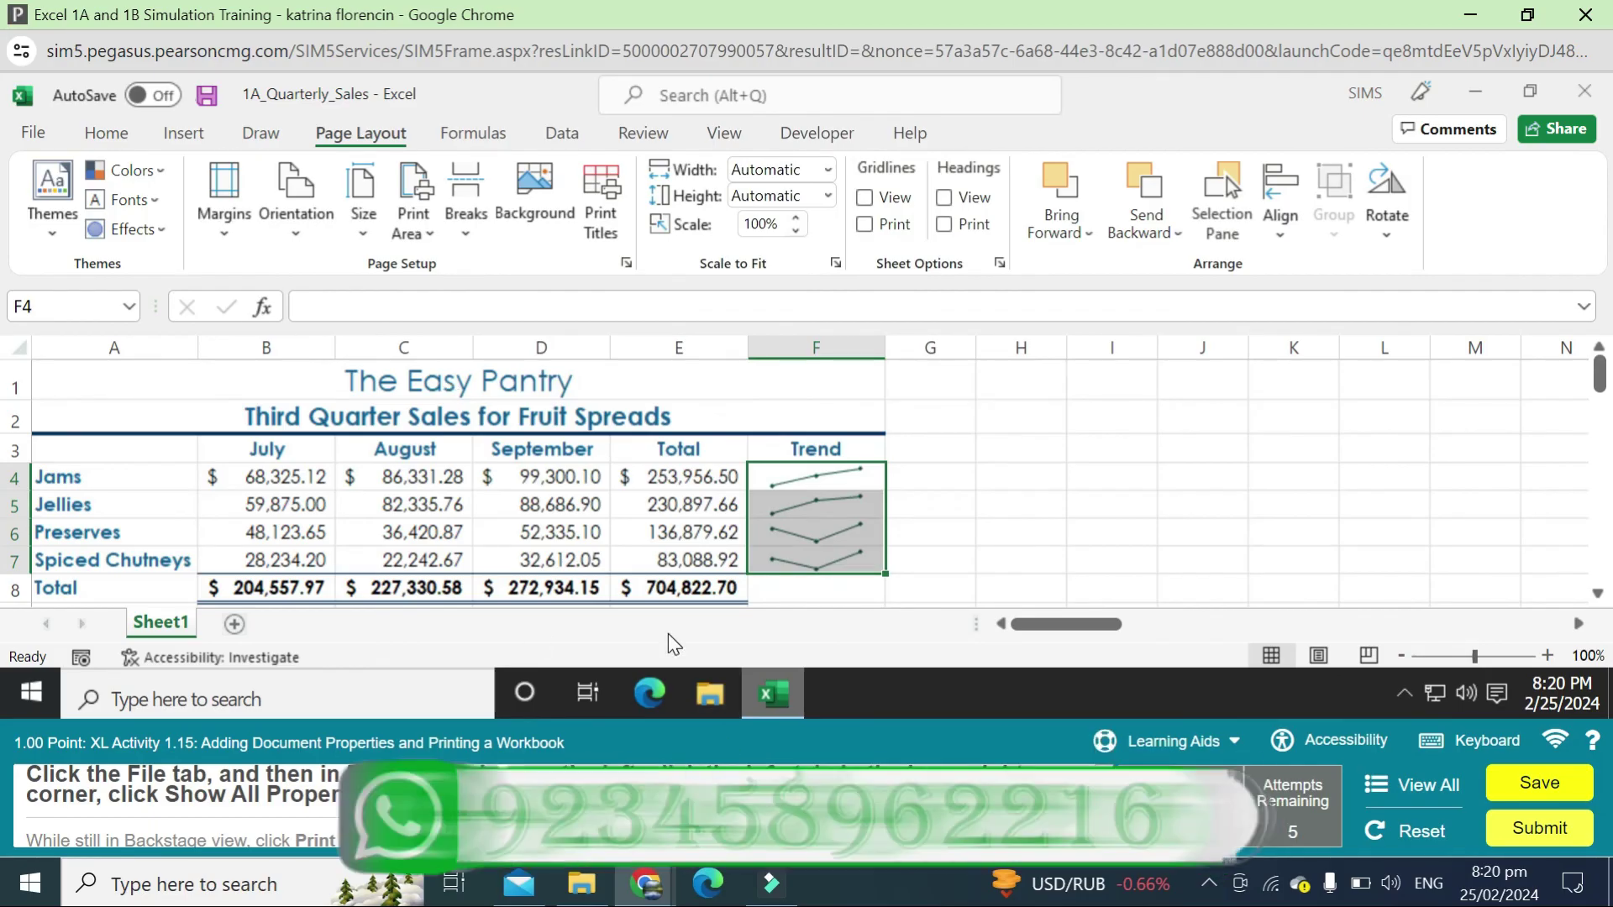
Show all document properties in the workbook's Info view.
click(47, 123)
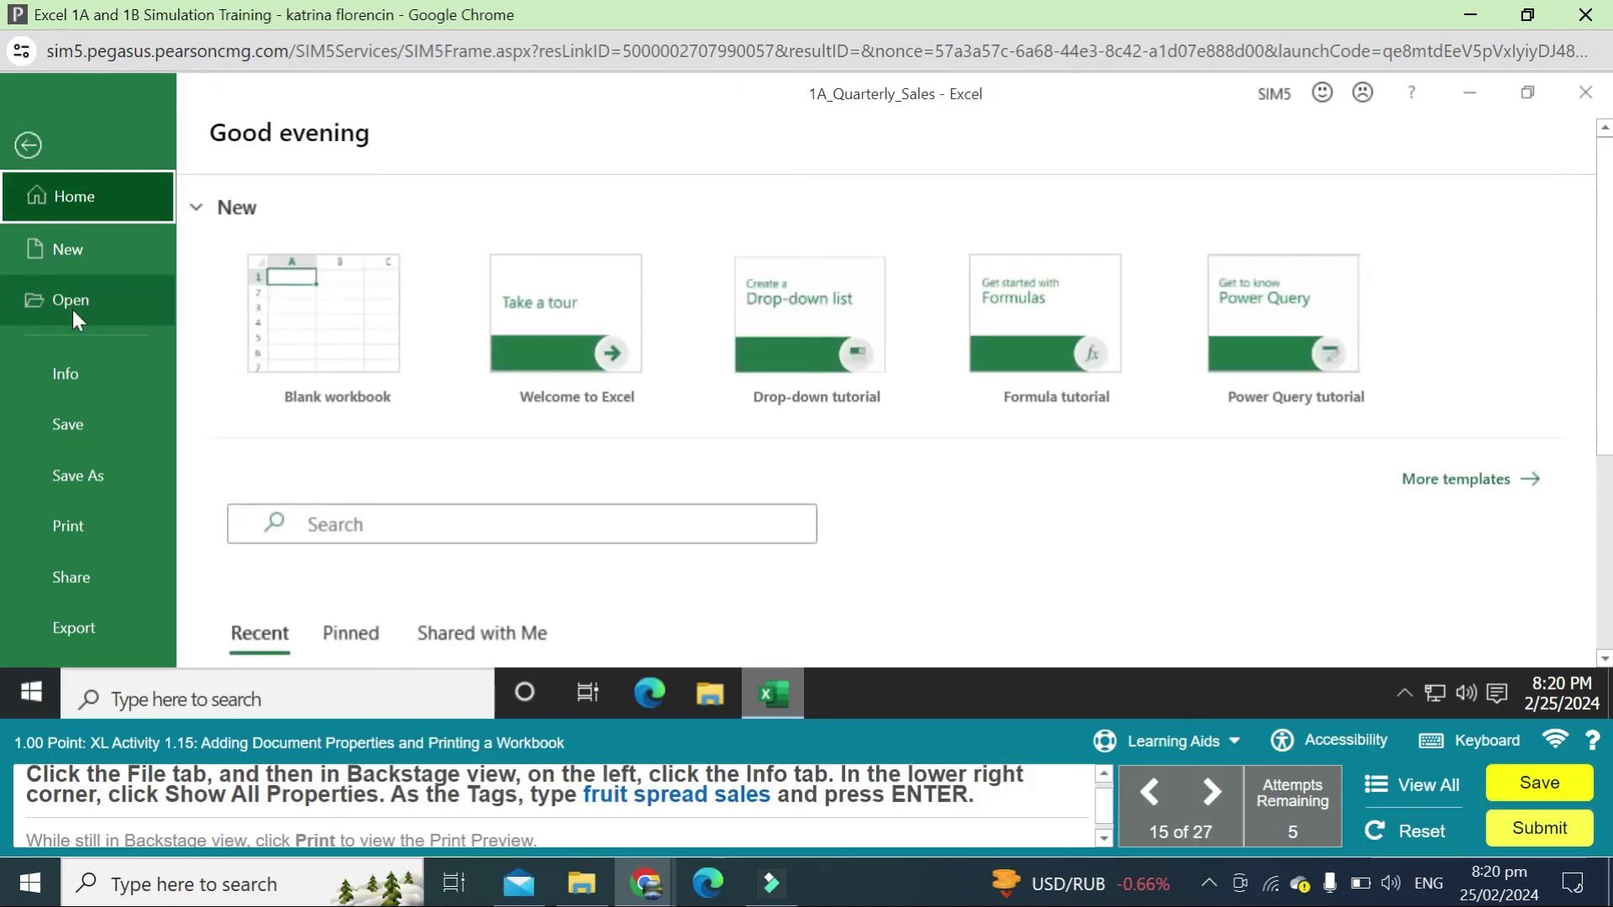
click(82, 378)
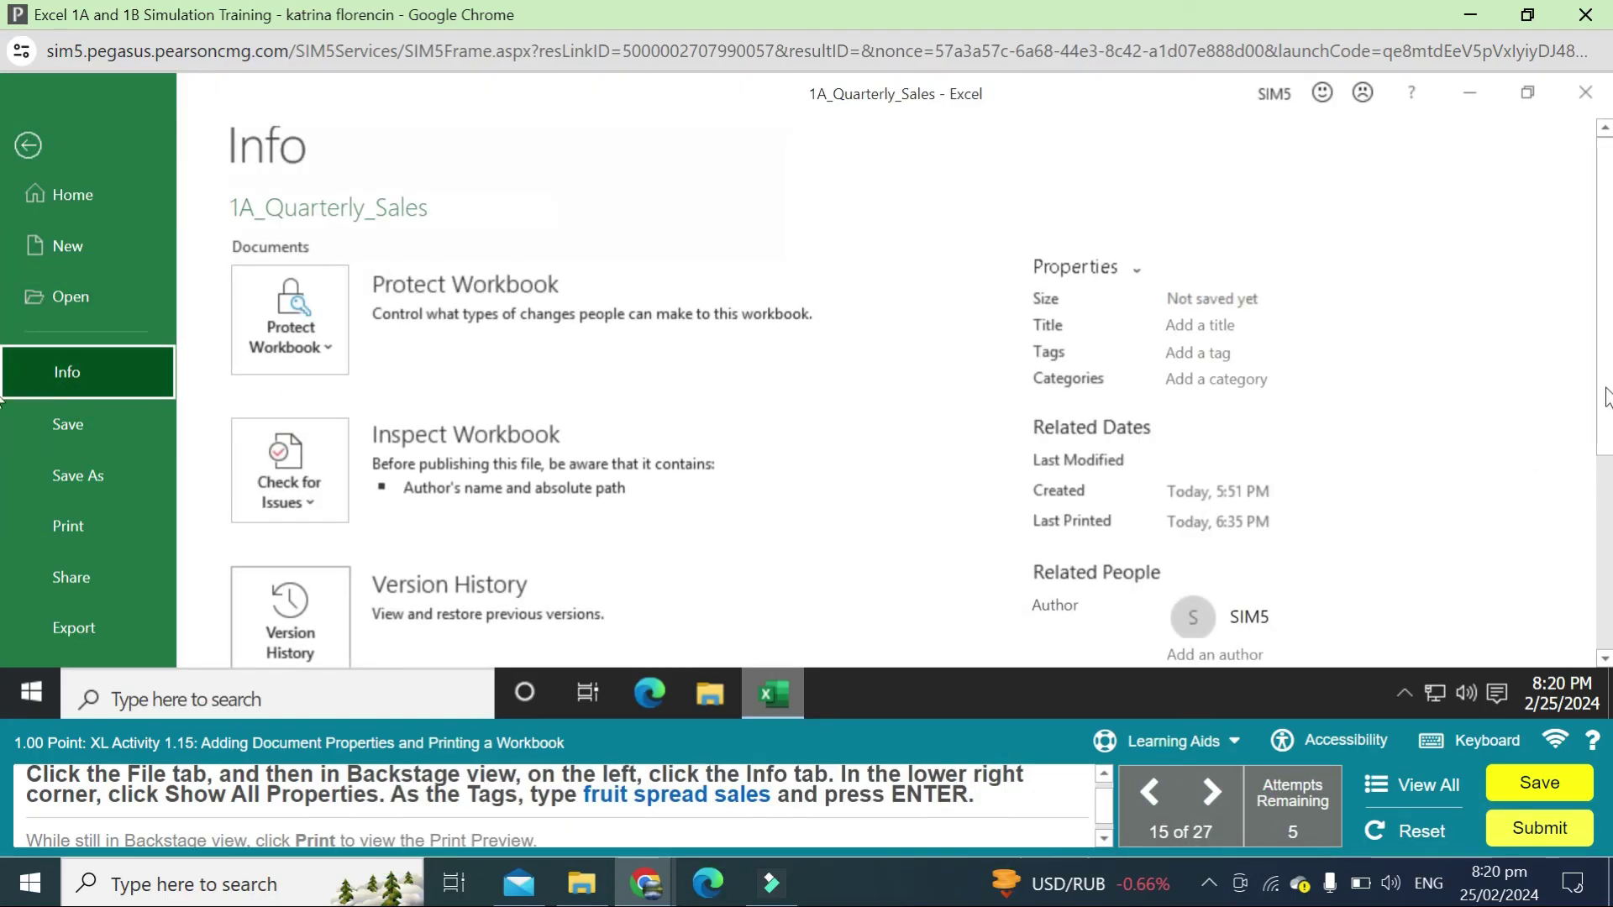
scroll(1109, 561, down, 3)
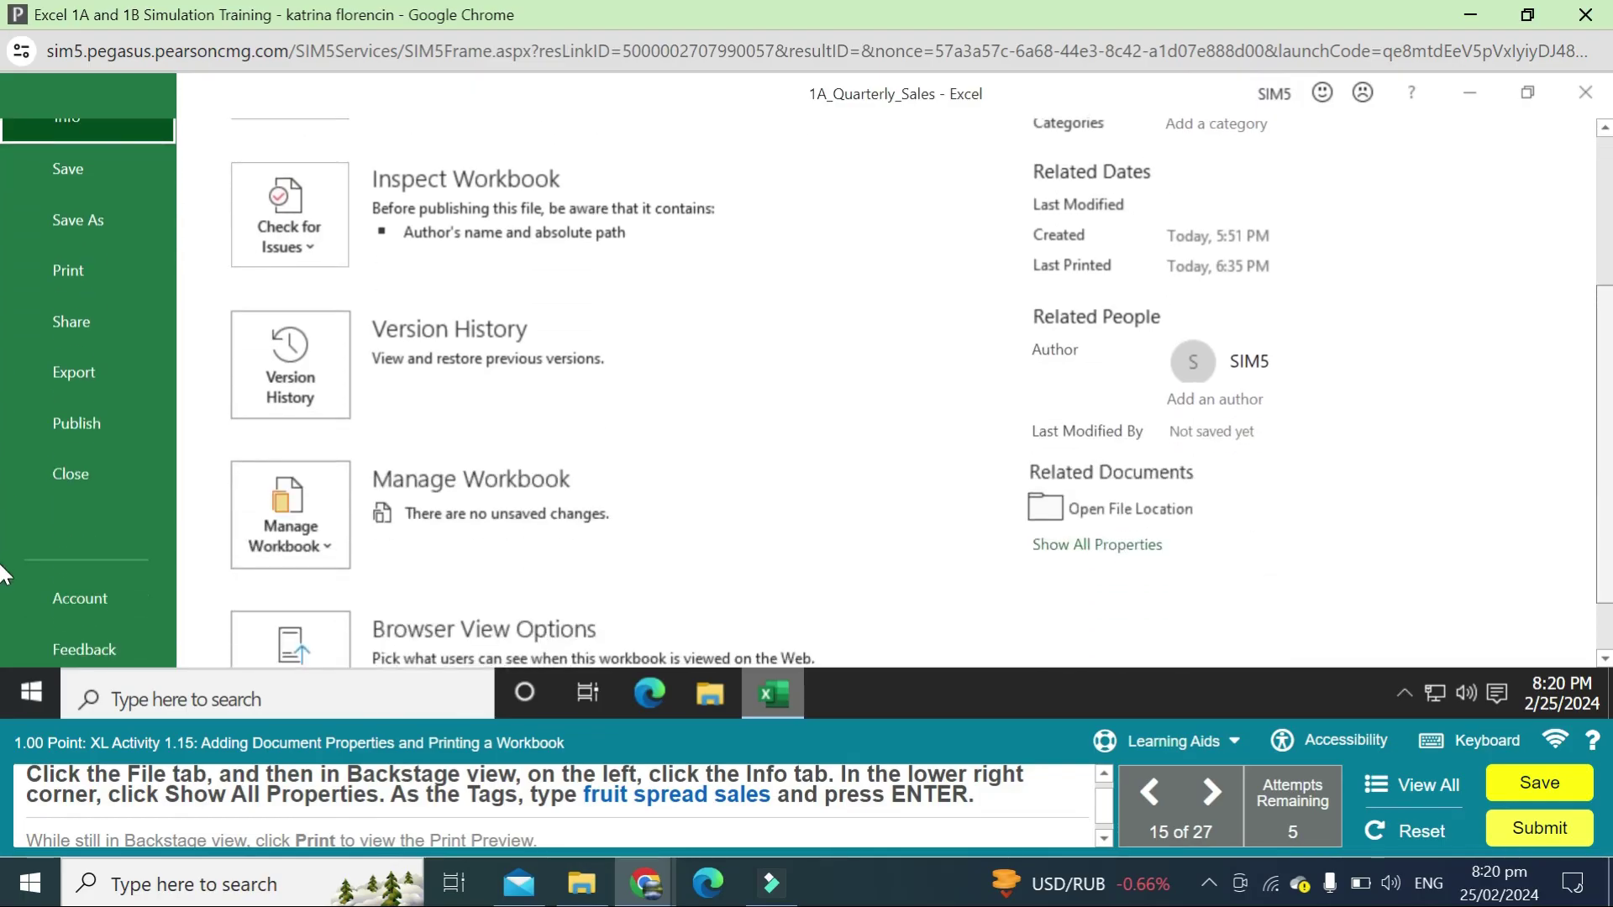
click(1107, 551)
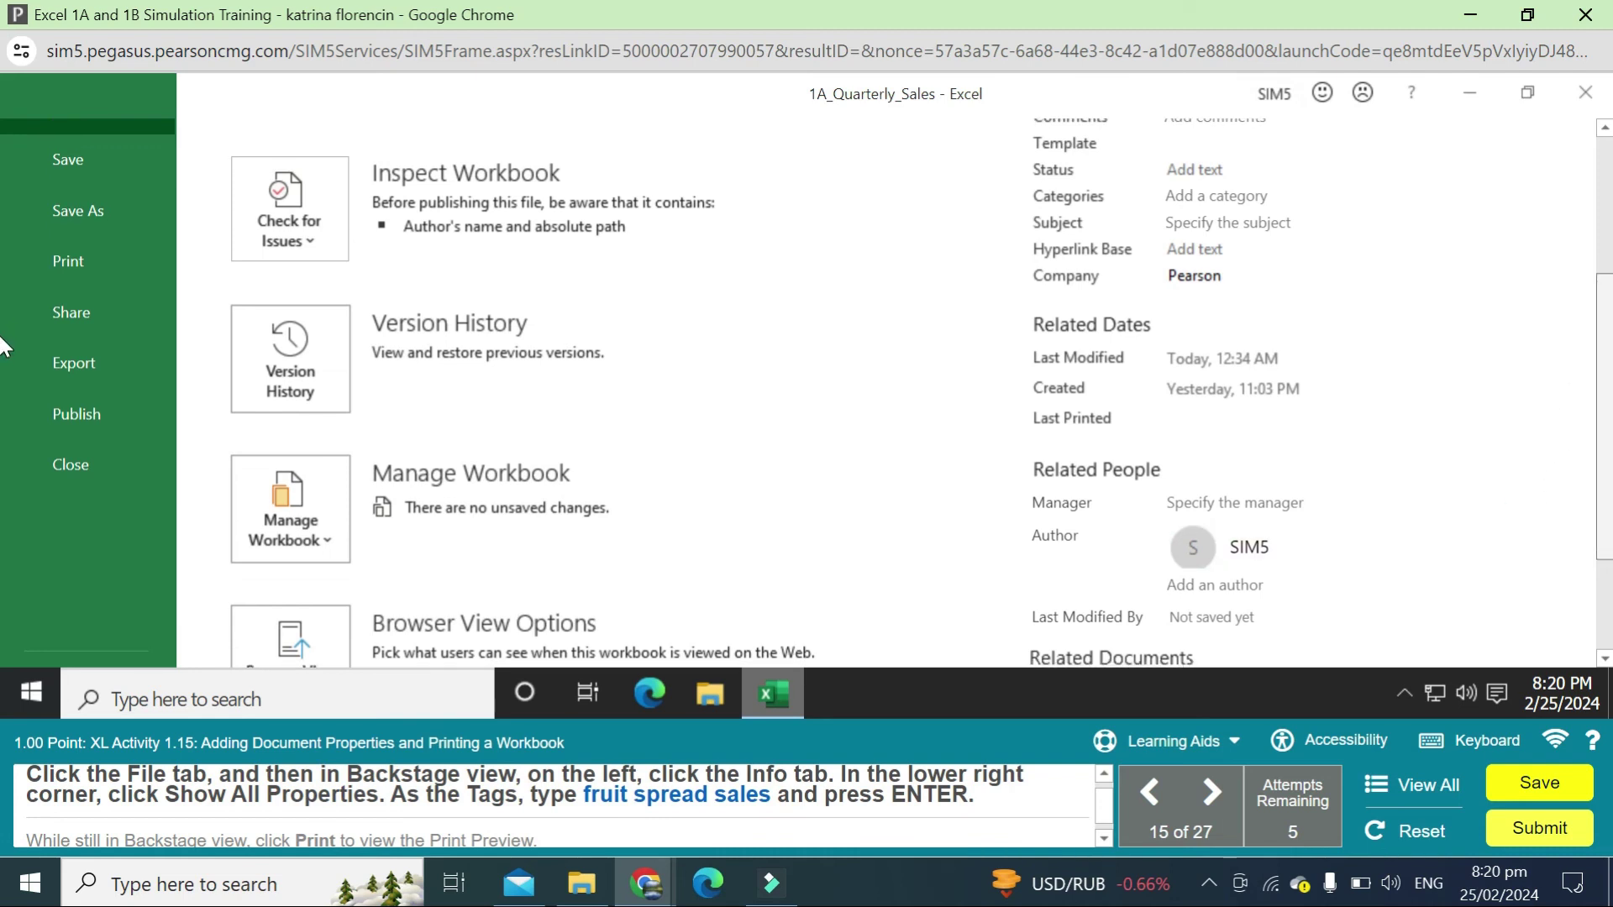
Enter fruit spread sales as the workbook's Tags property and display the print preview.
scroll(4, 403, down, 3)
scroll(3, 414, down, 1)
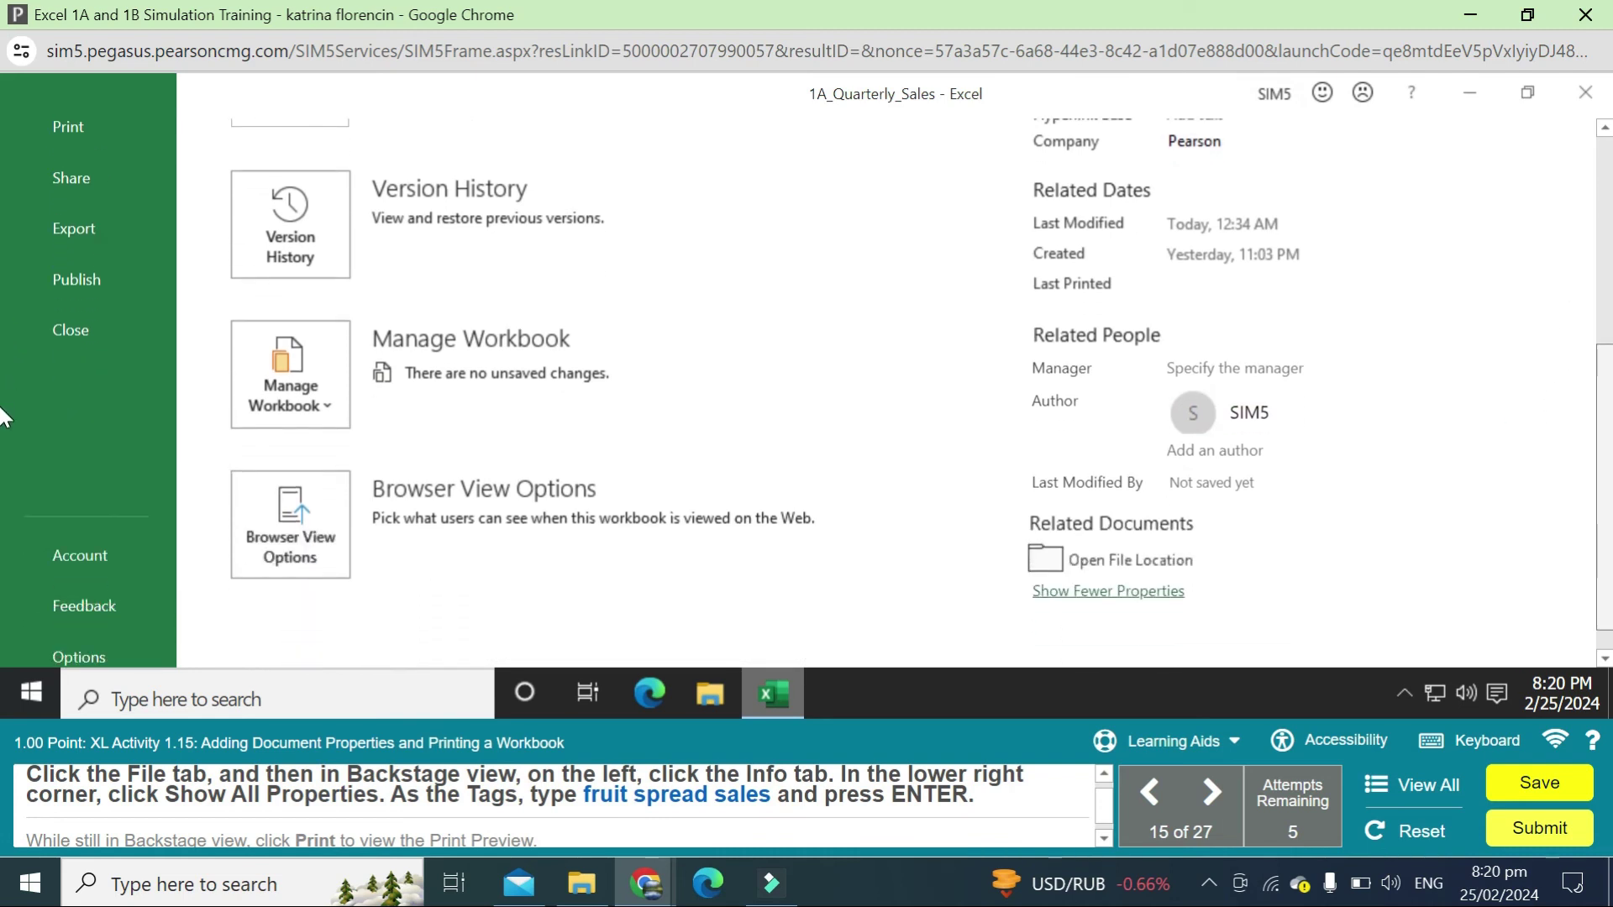
scroll(4, 437, down, 1)
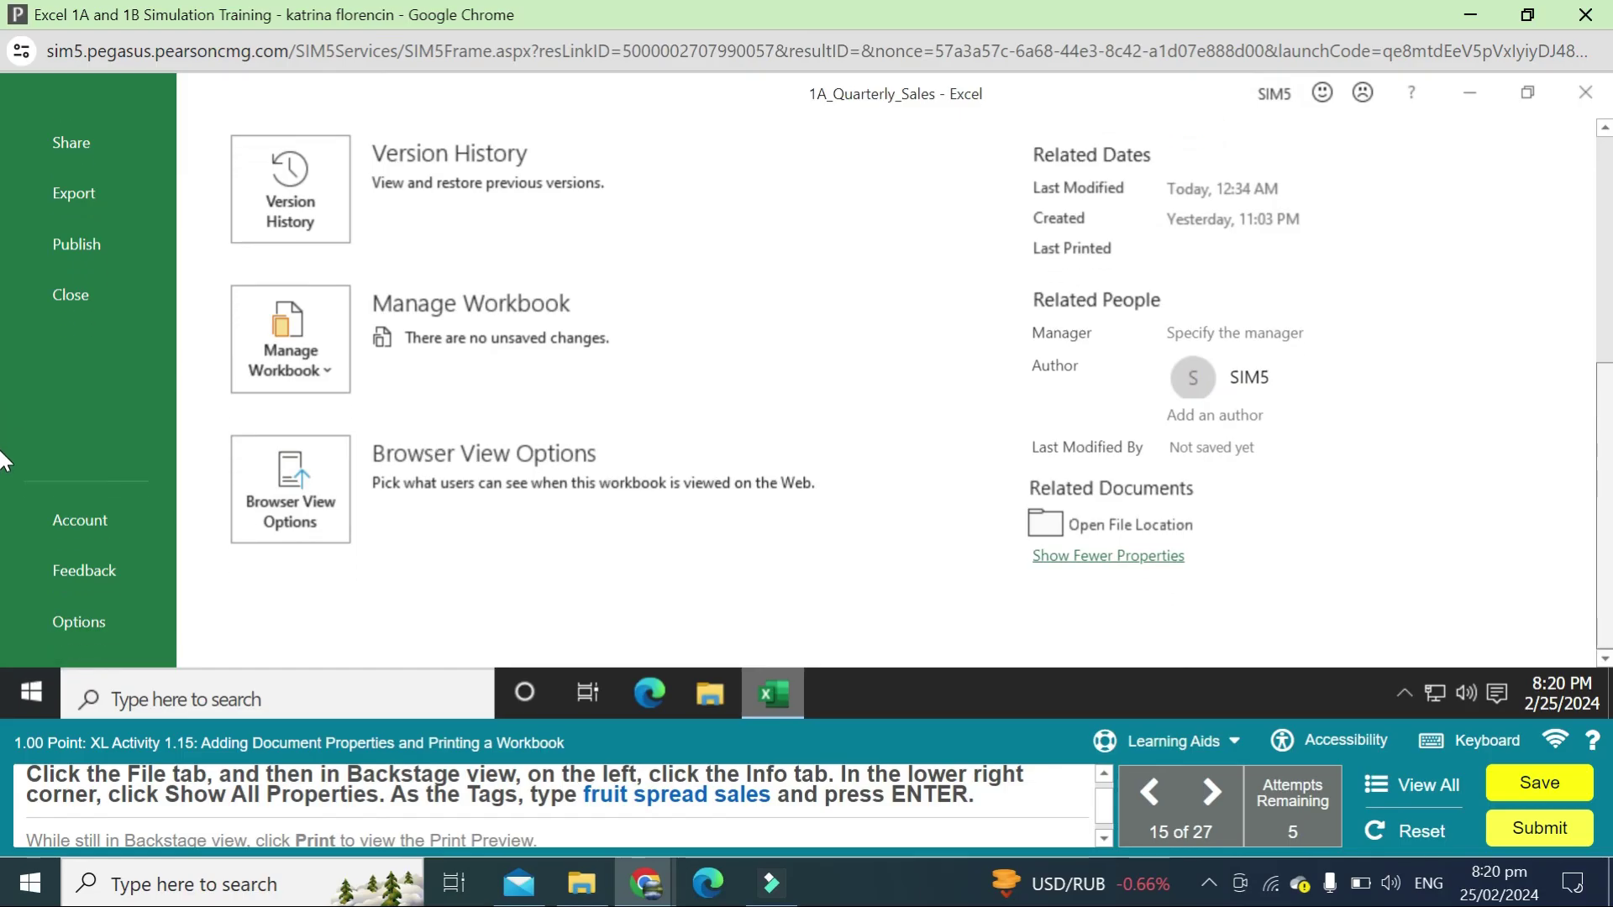
scroll(4, 405, up, 1)
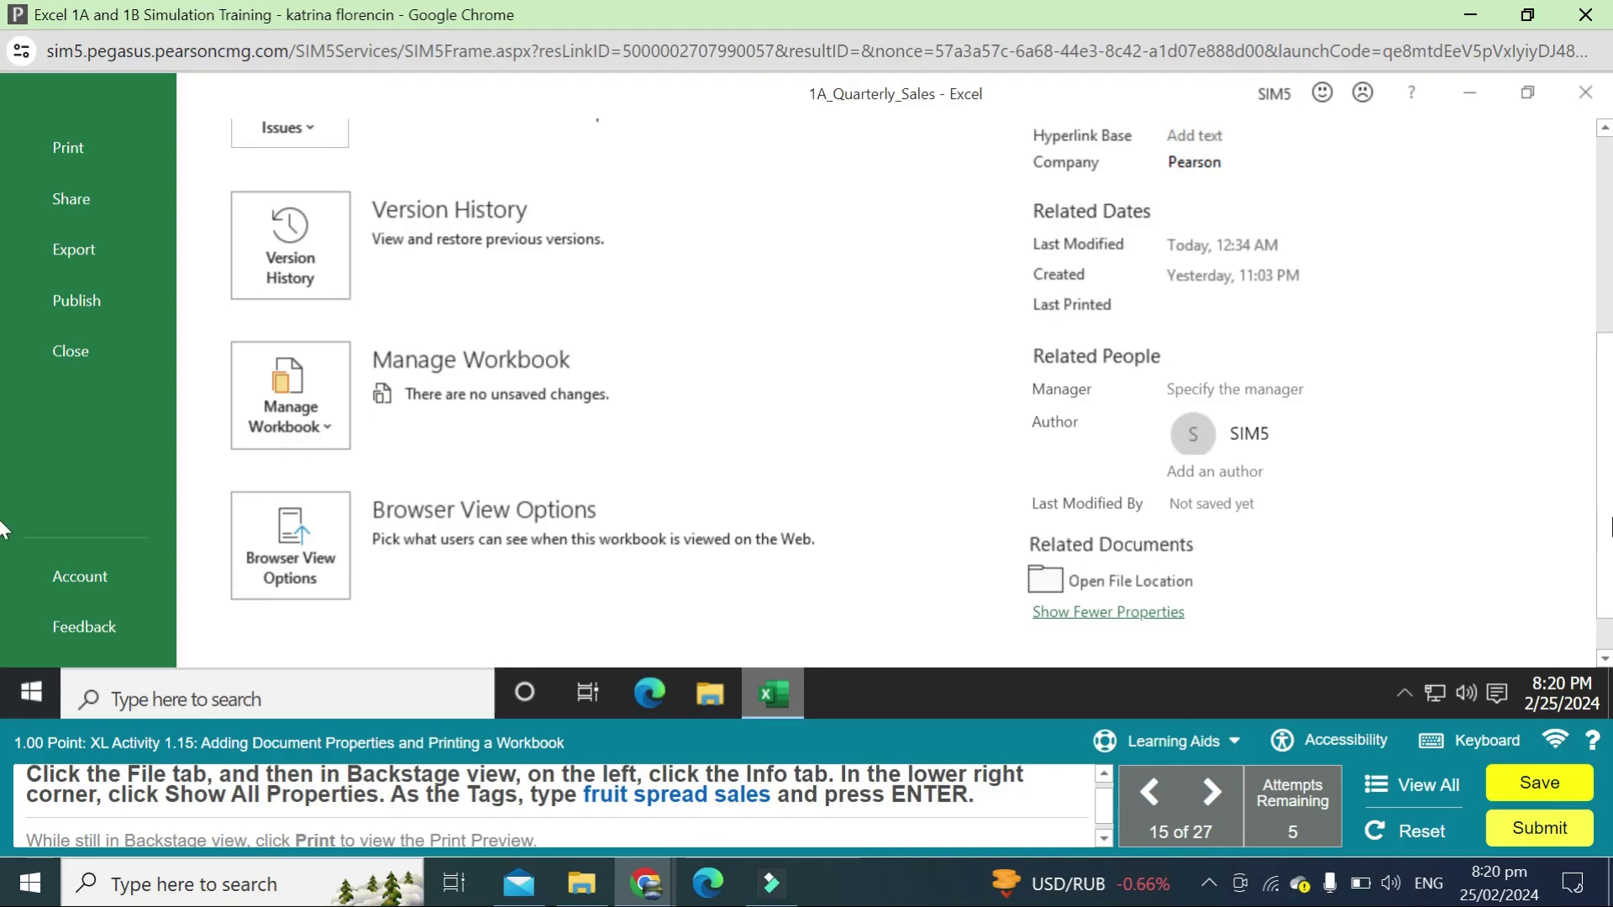
scroll(3, 416, up, 5)
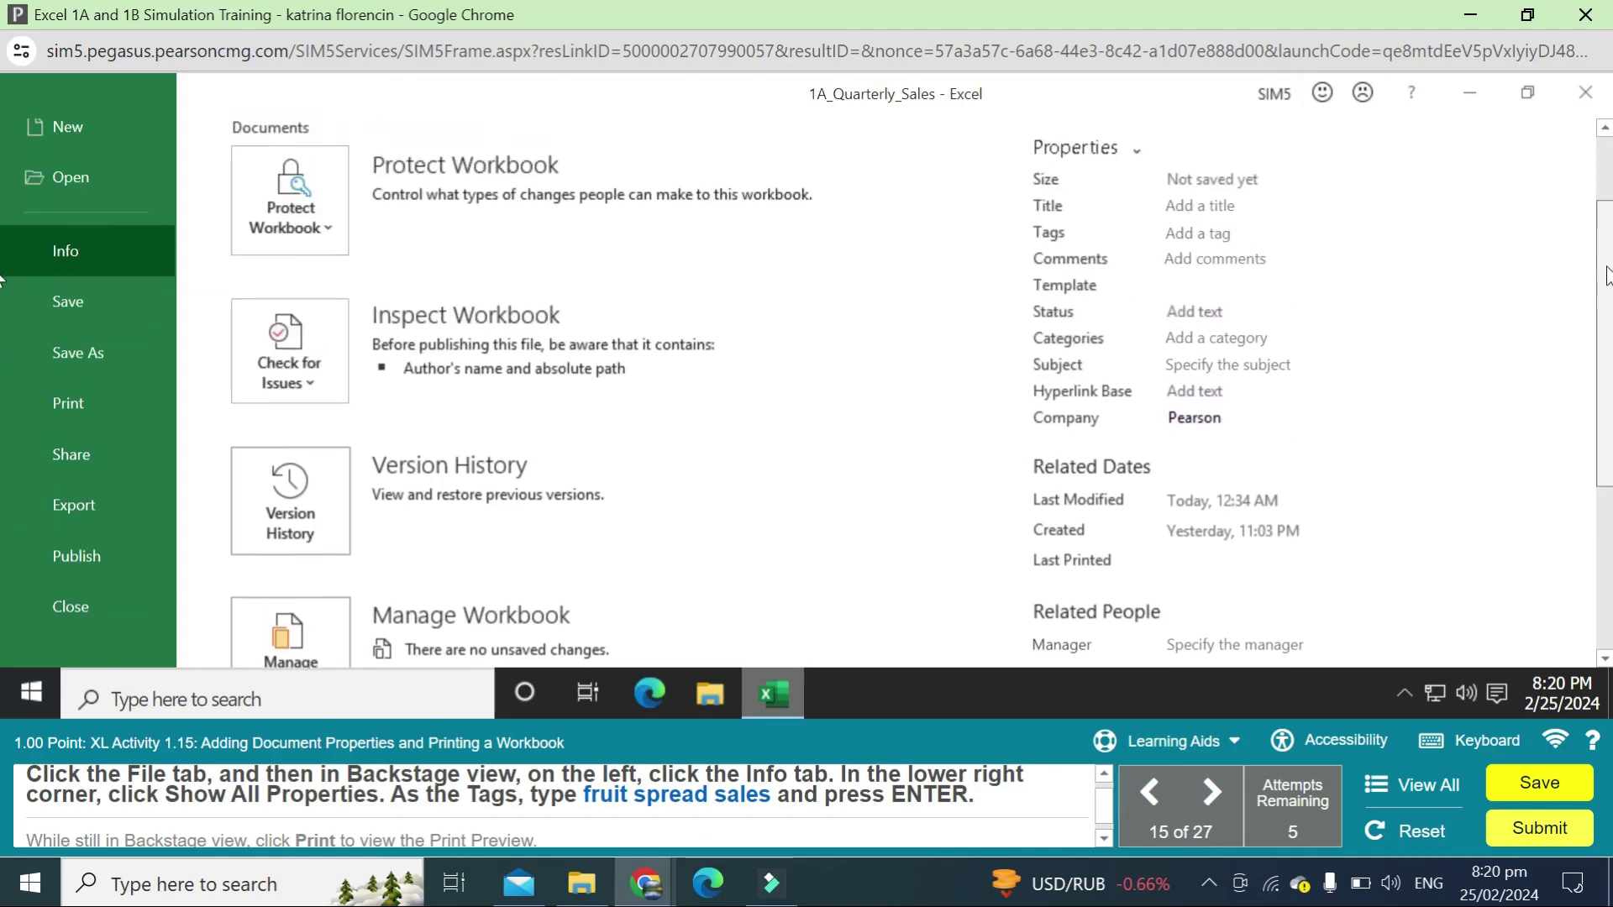
scroll(3, 281, up, 2)
click(1191, 351)
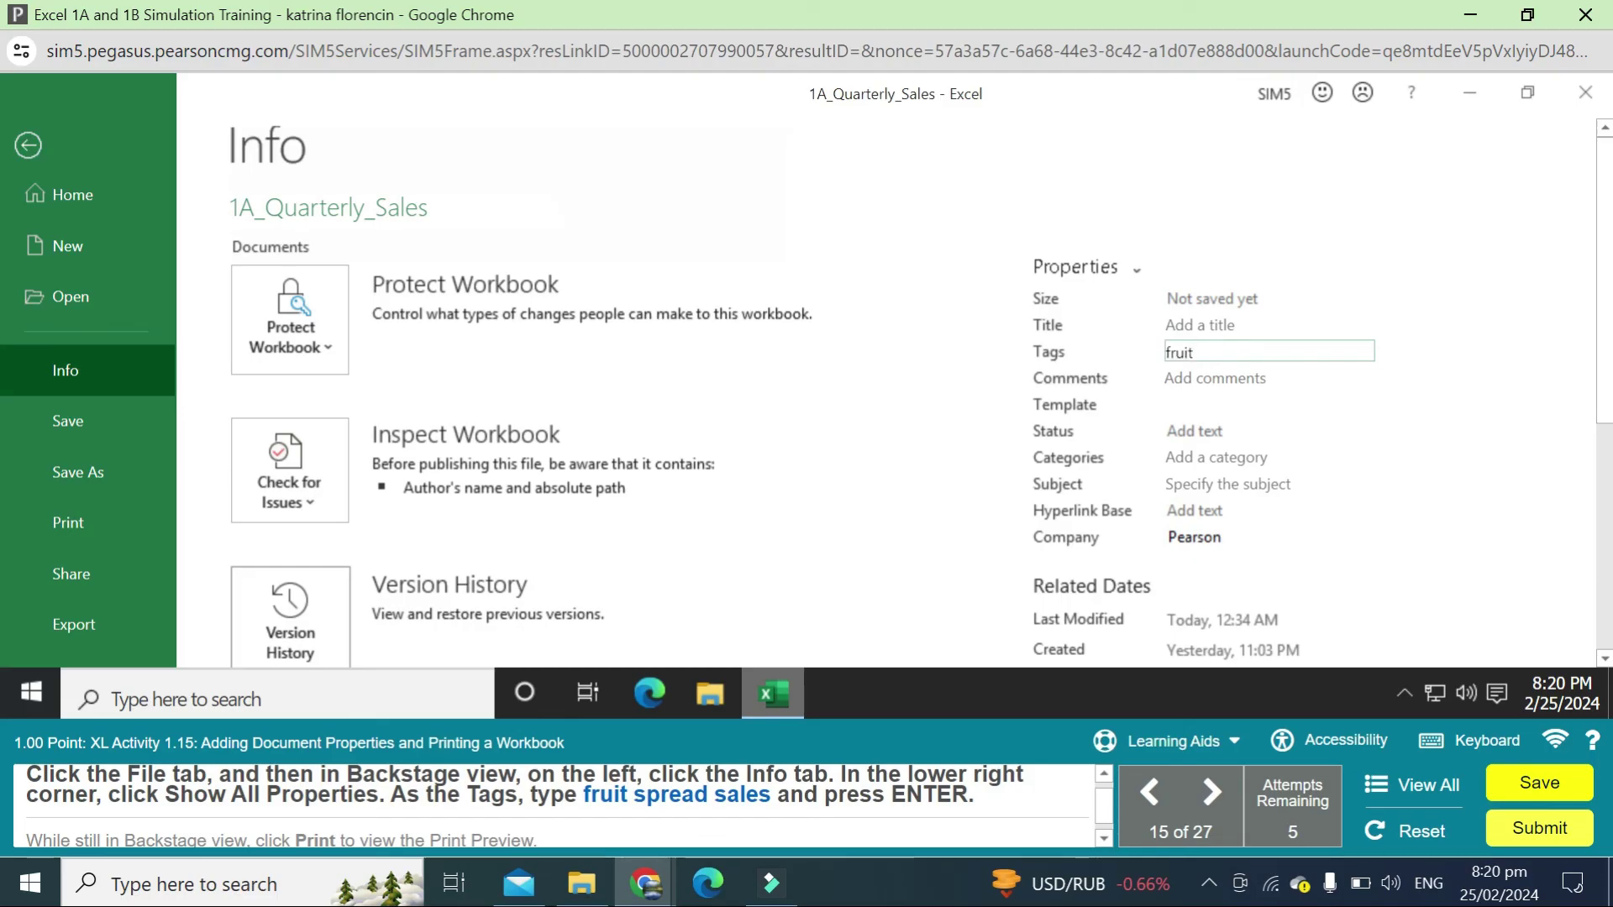
text(fruit spreads)
key(Return)
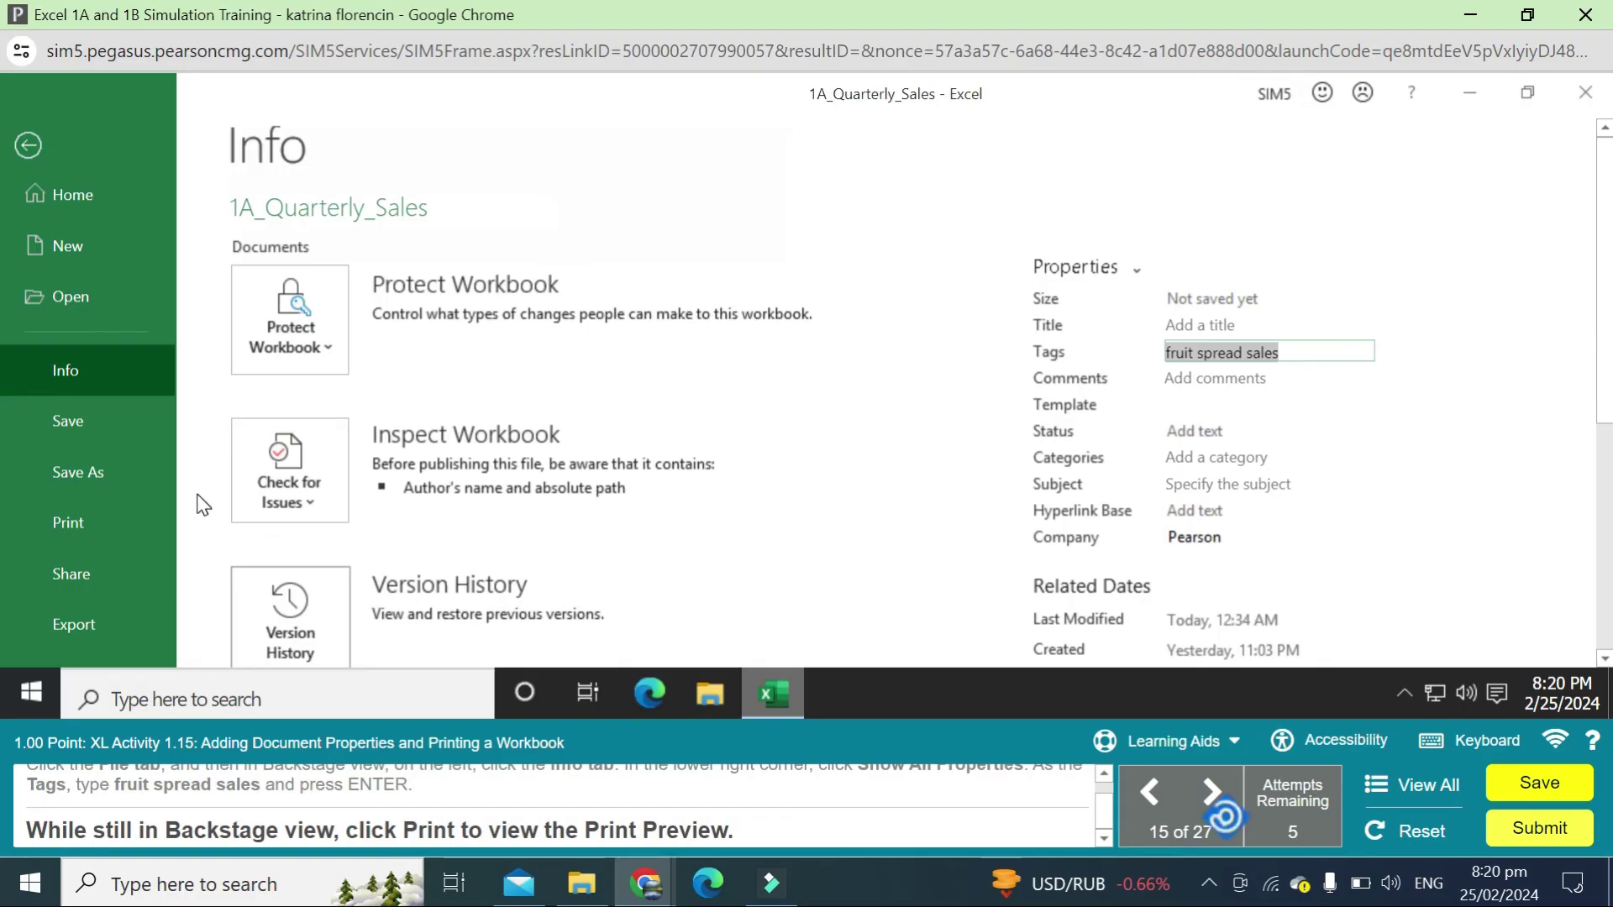
click(63, 534)
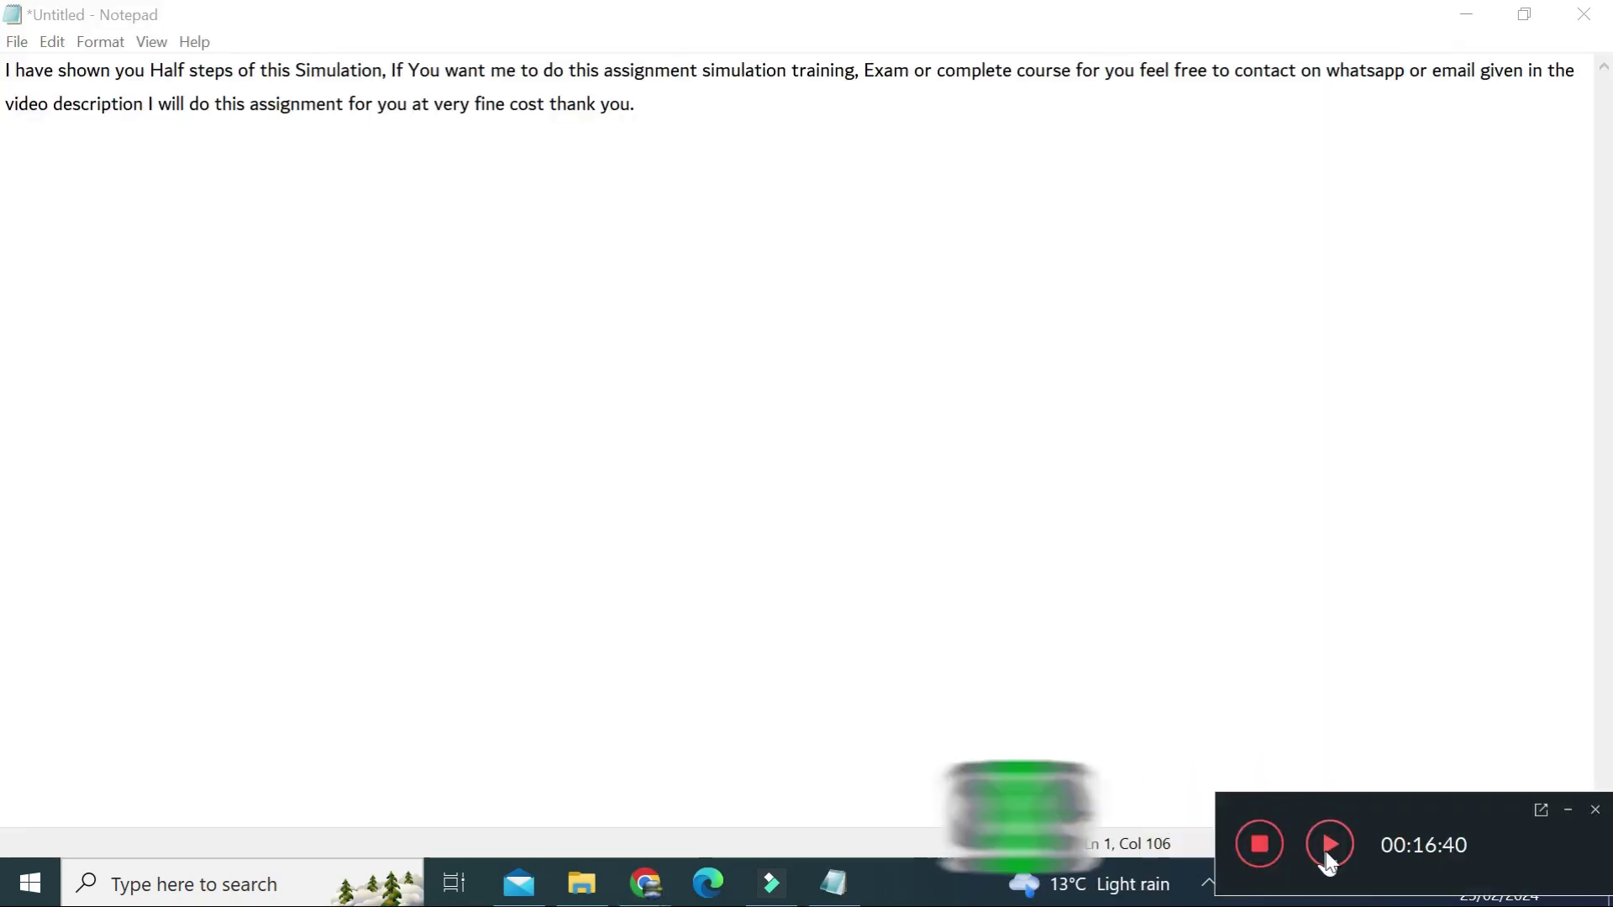
click(1328, 844)
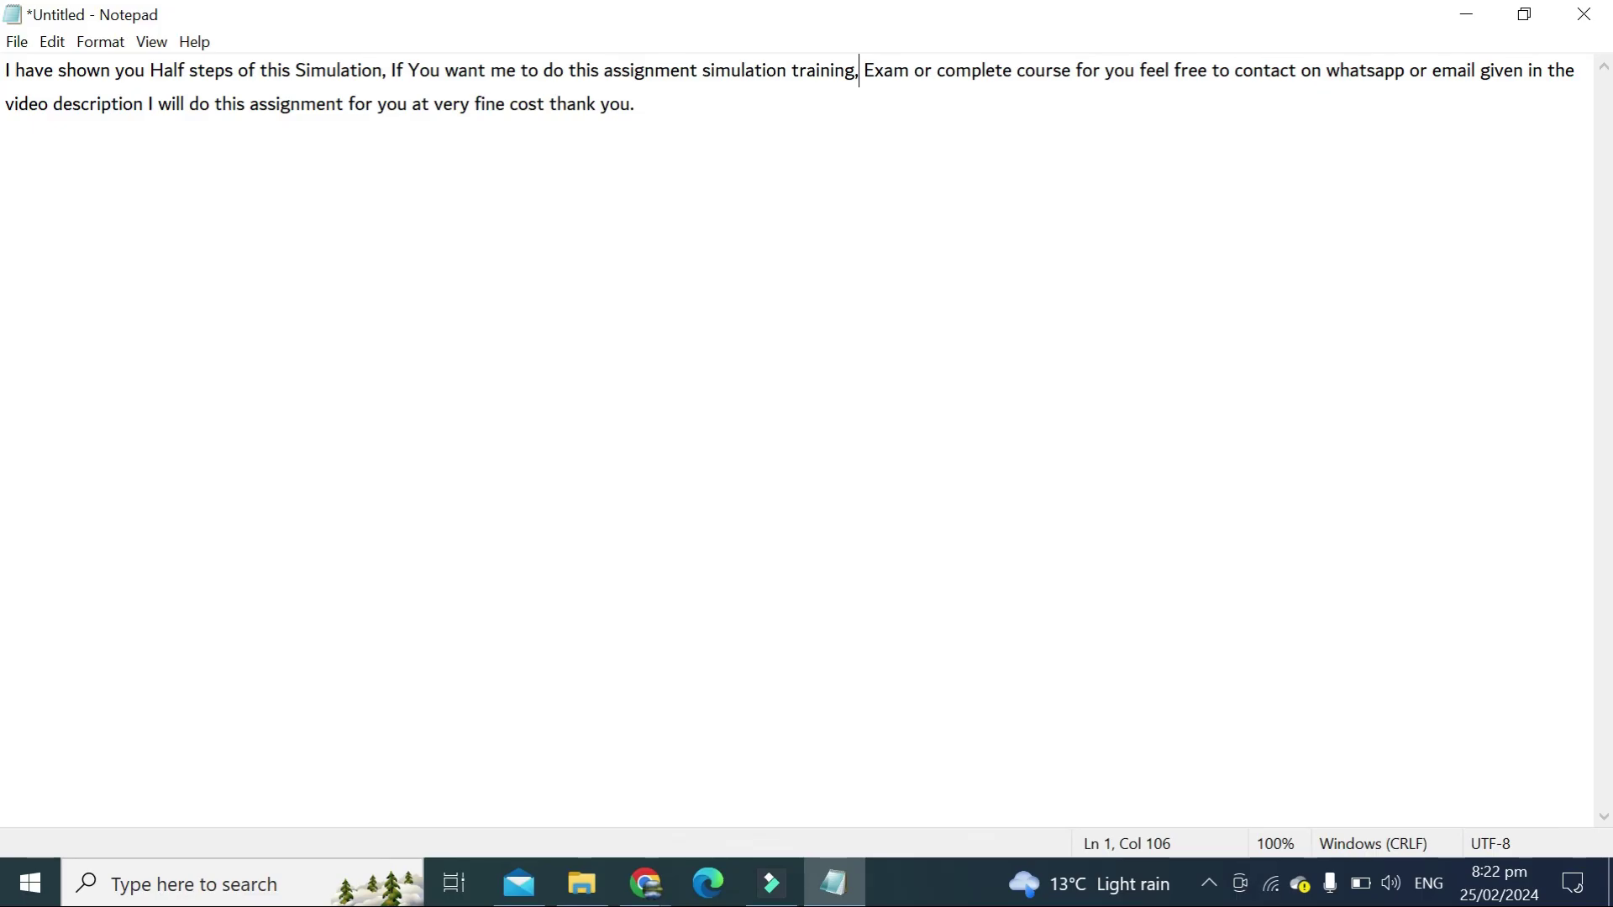
key(F10)
key(Escape)
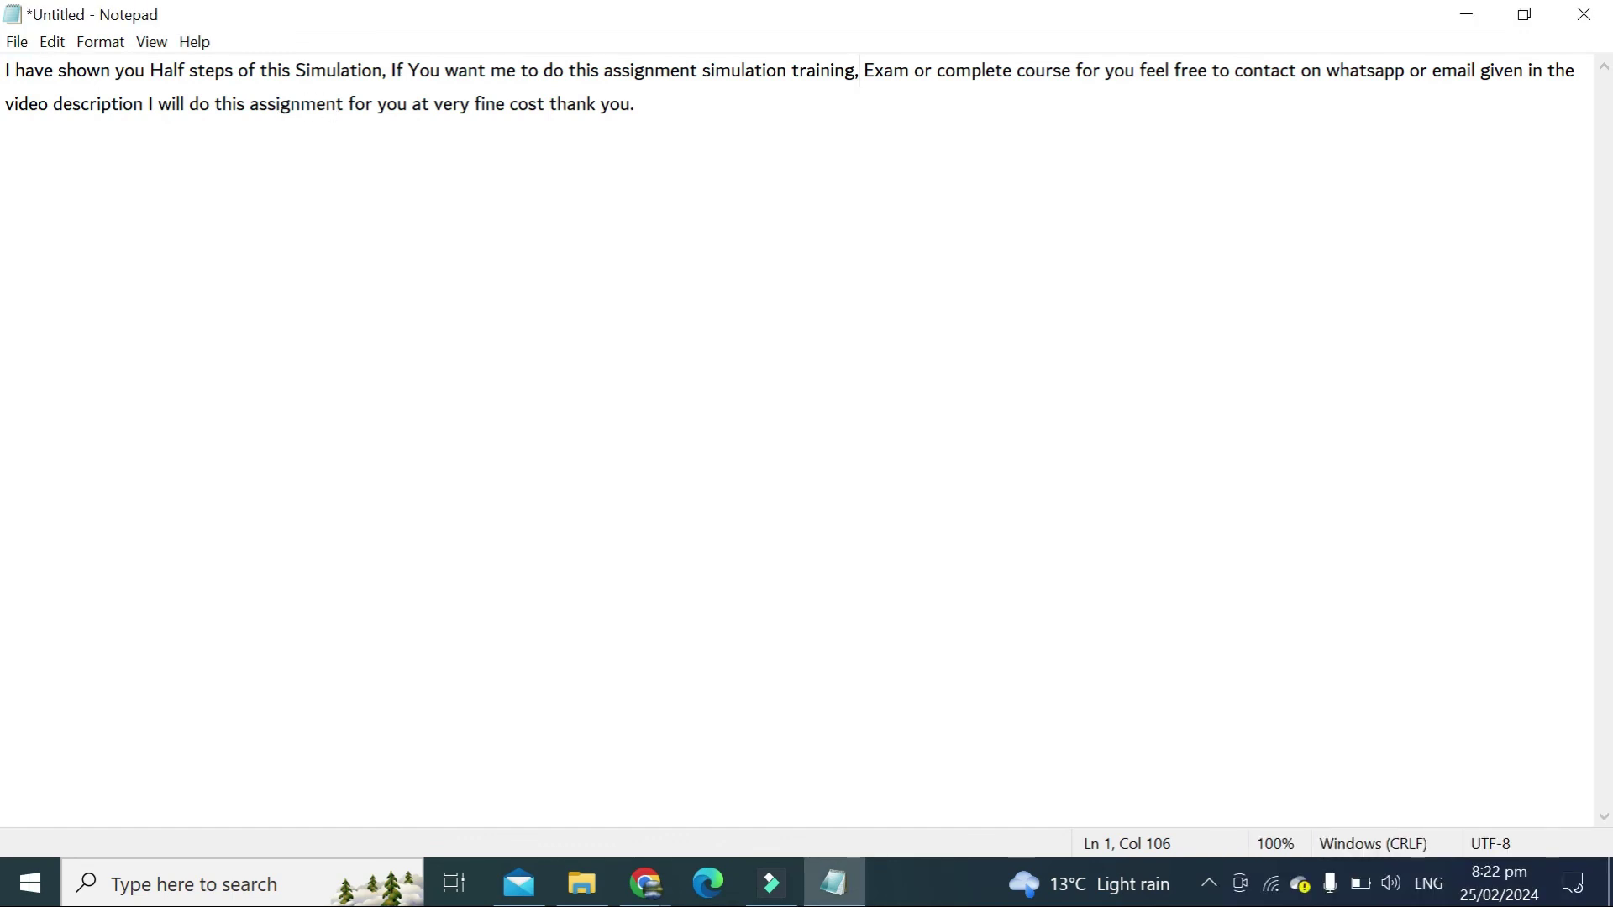